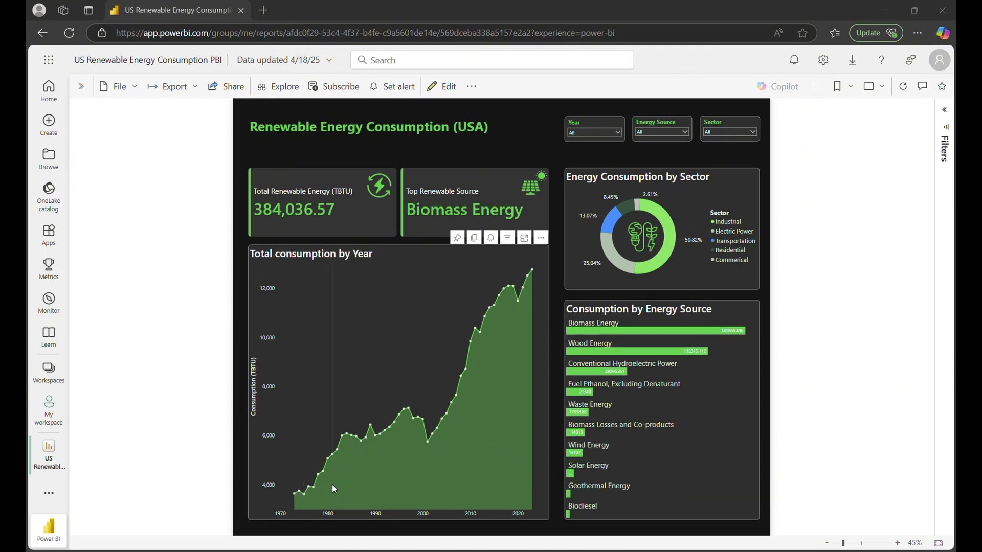
- Review the years offered by the Year filter on the finished Renewable Energy Consumption dashboard
mouse_move(333, 485)
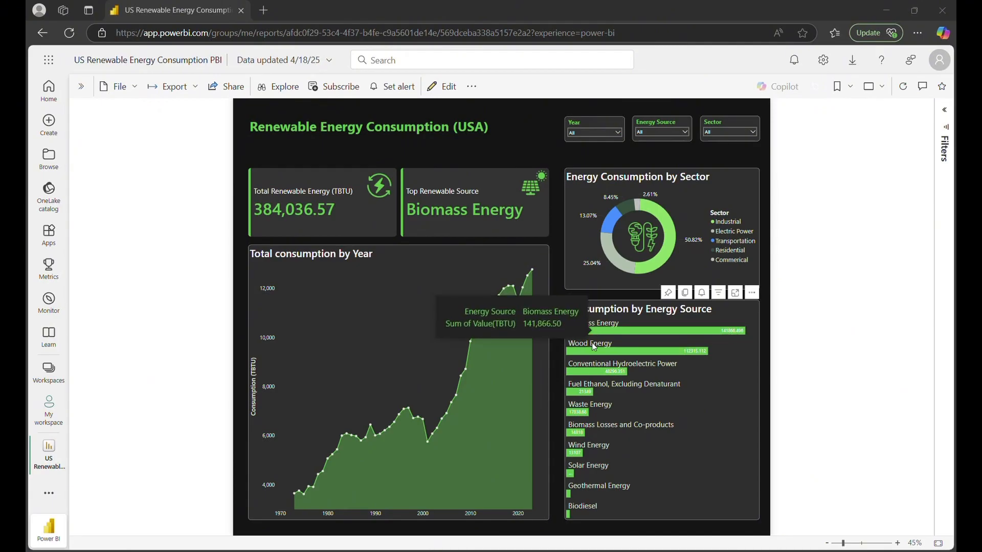
left_click(595, 136)
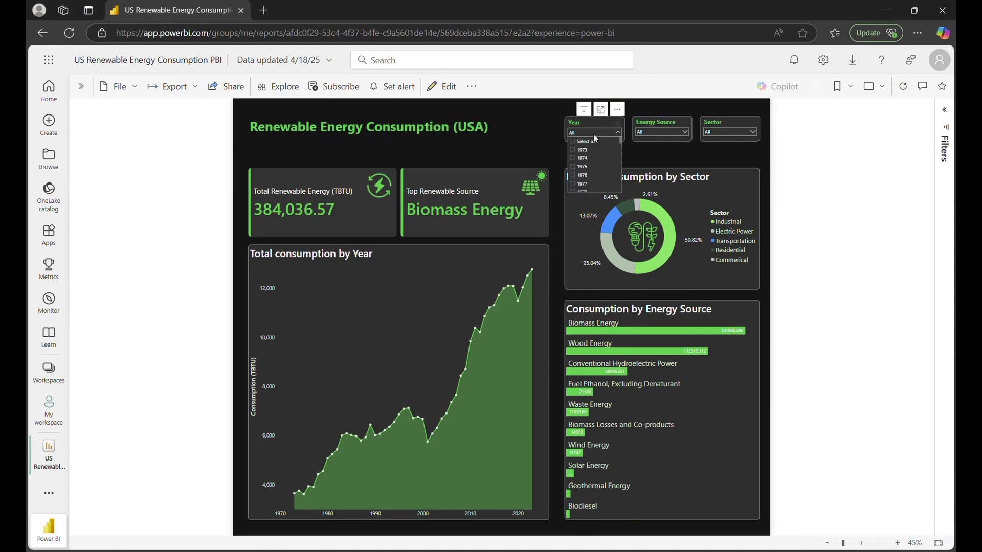
scroll(584, 160, "down", 4)
scroll(584, 160, "down", 12)
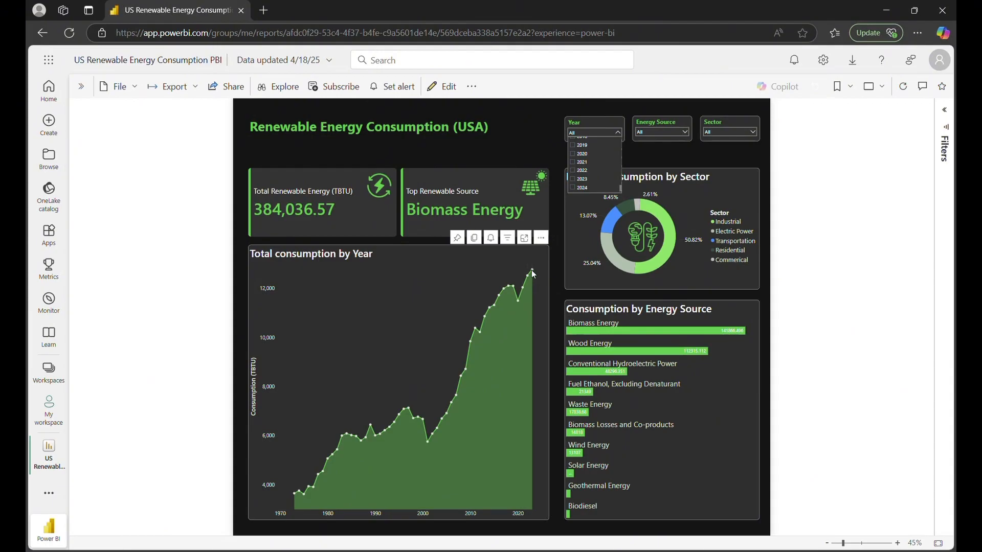
- Filter the dashboard by the Solar Energy source to inspect its consumption trend, and clear the filter again
left_click(658, 132)
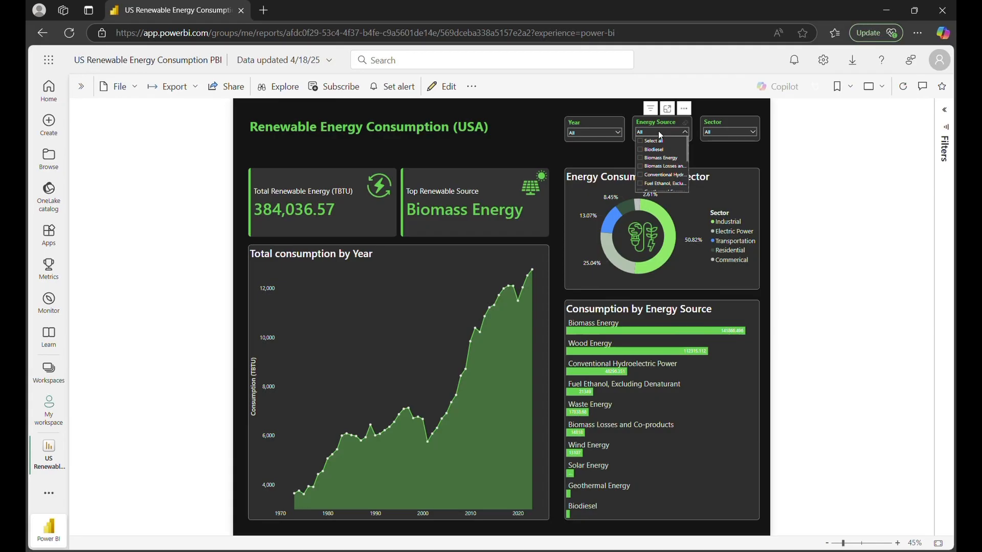
scroll(654, 172, "down", 3)
scroll(654, 174, "down", 2)
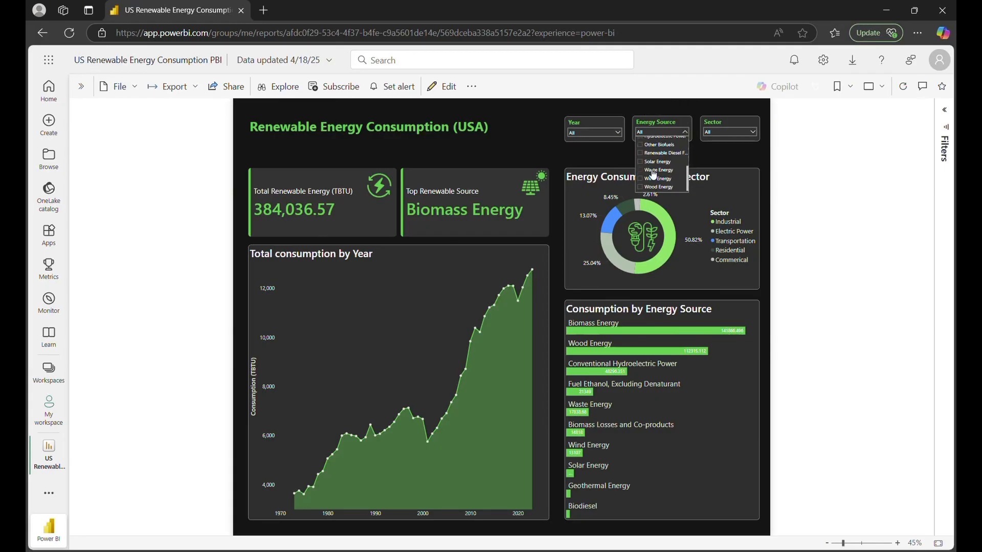
left_click(640, 162)
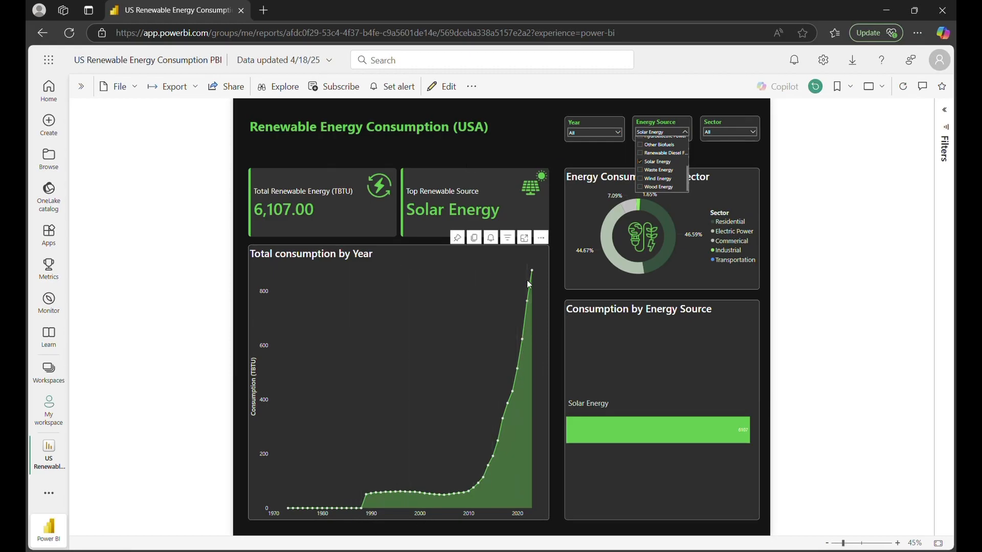
left_click(645, 163)
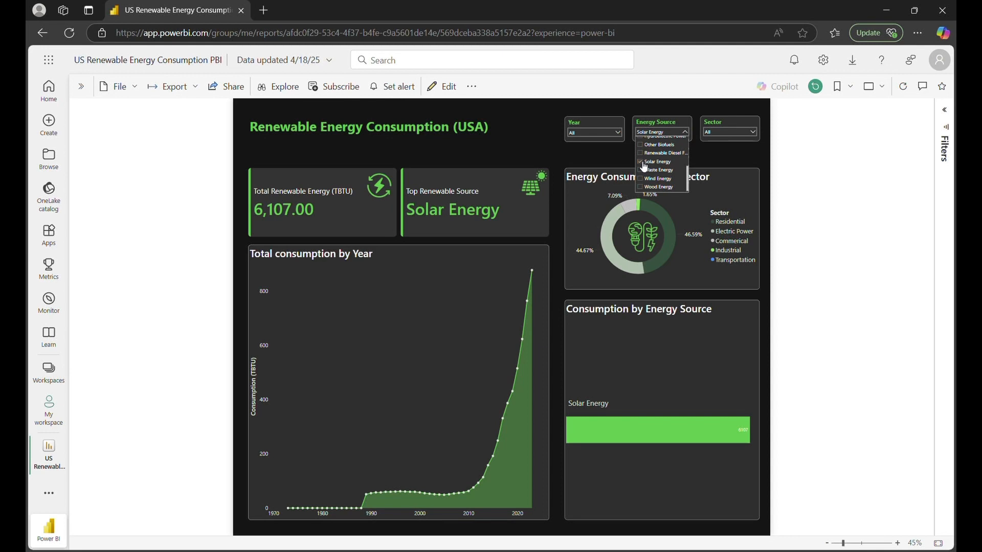
left_click(718, 154)
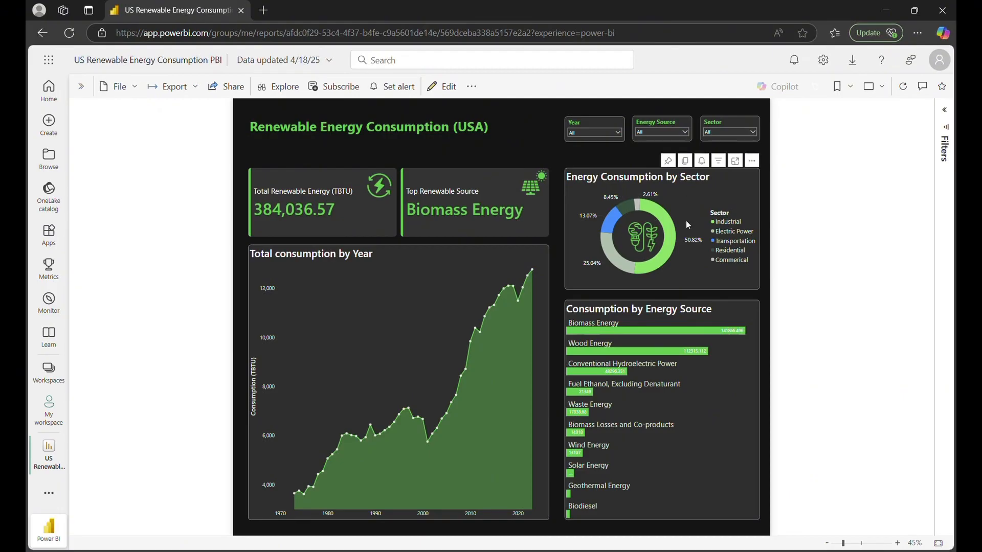
- Examine the sector shares in the donut chart and cross-filter the dashboard by the Residential segment
mouse_move(666, 221)
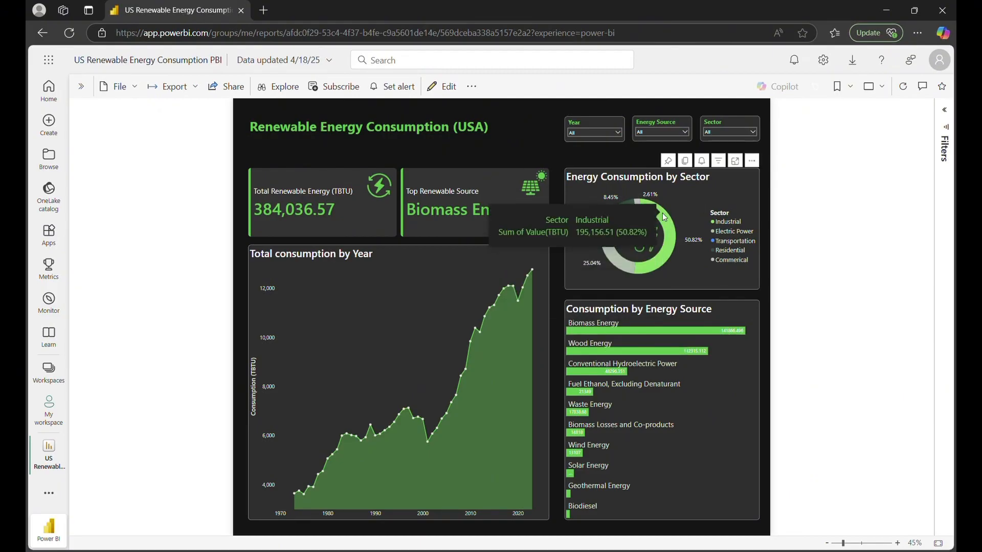
mouse_move(625, 210)
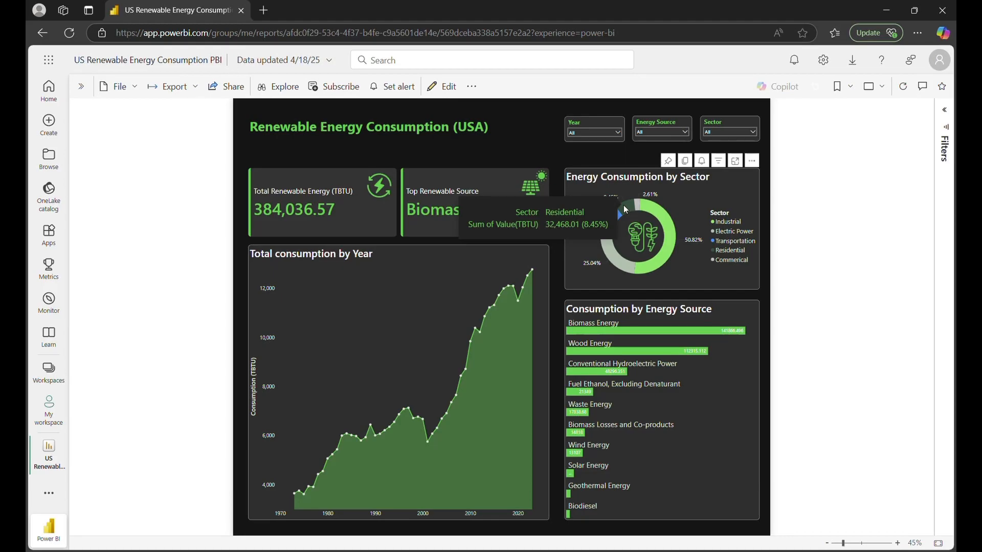
left_click(624, 206)
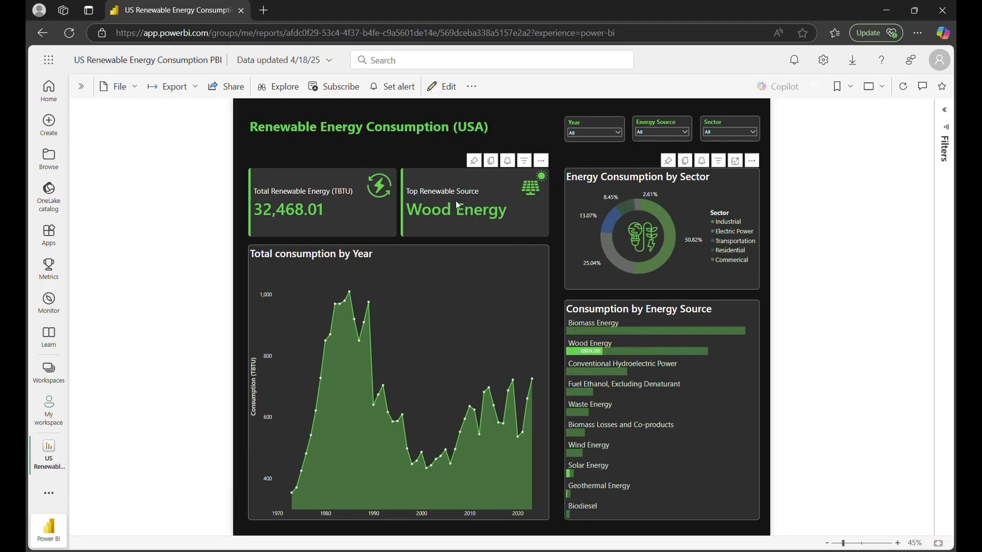
mouse_move(516, 317)
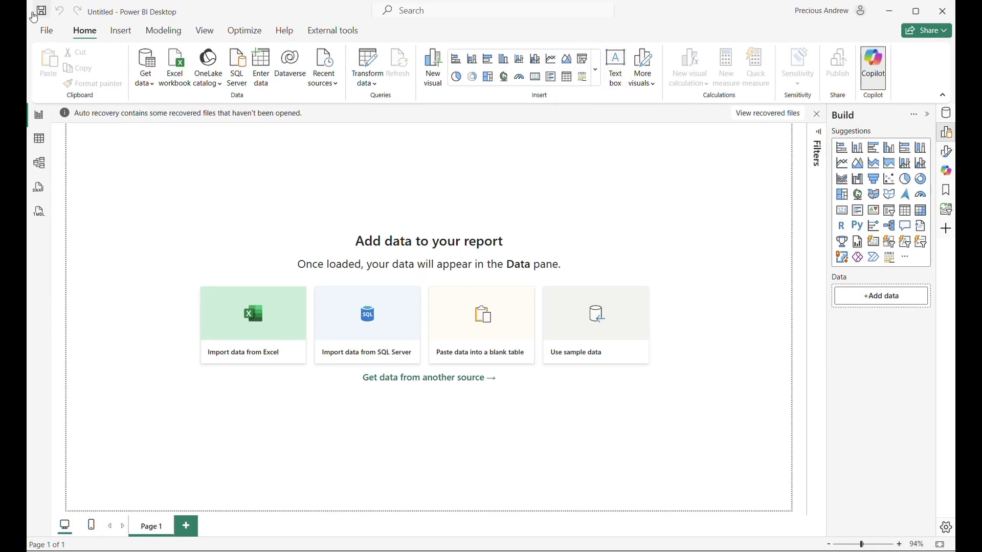
- Save the blank Power BI Desktop report as US Renewable Energy Consumption Overview in .pbix format
left_click(46, 30)
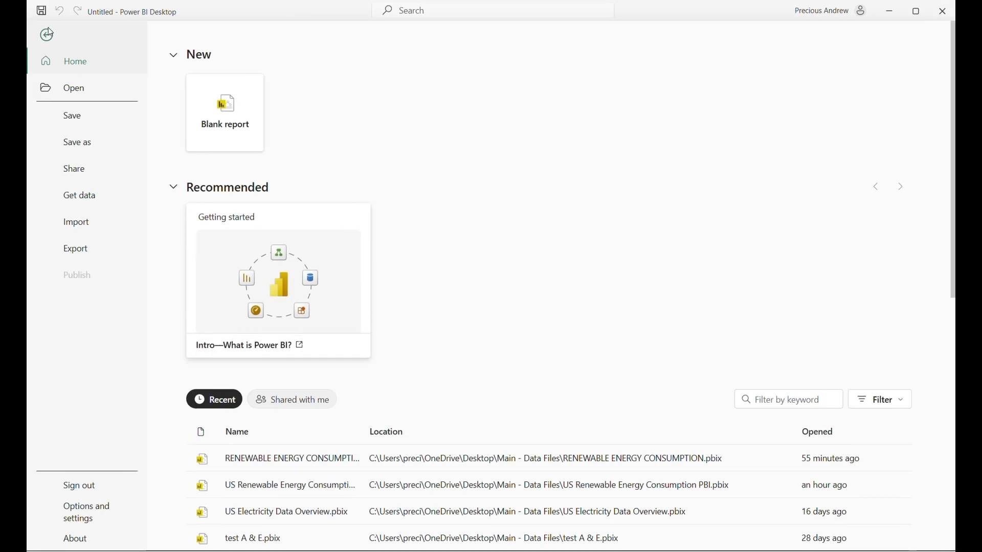
left_click(73, 144)
left_click(412, 528)
type("US")
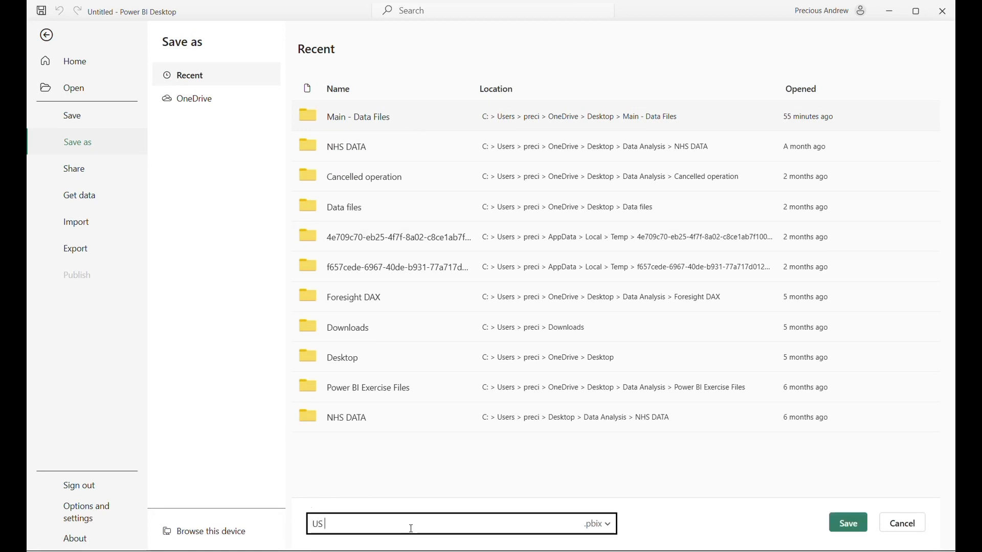
type(" Renewable Energy Co")
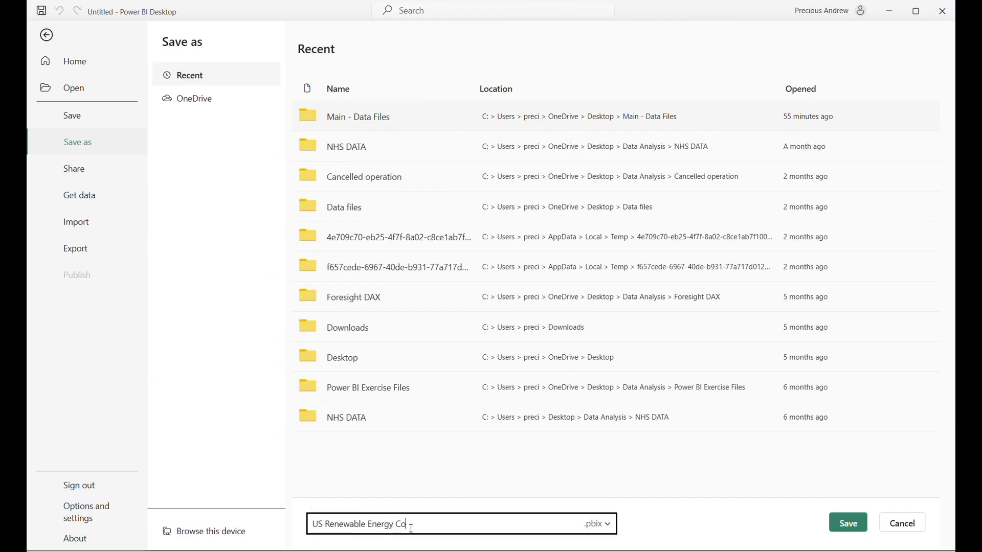
type("nsumption Overview")
left_click(847, 523)
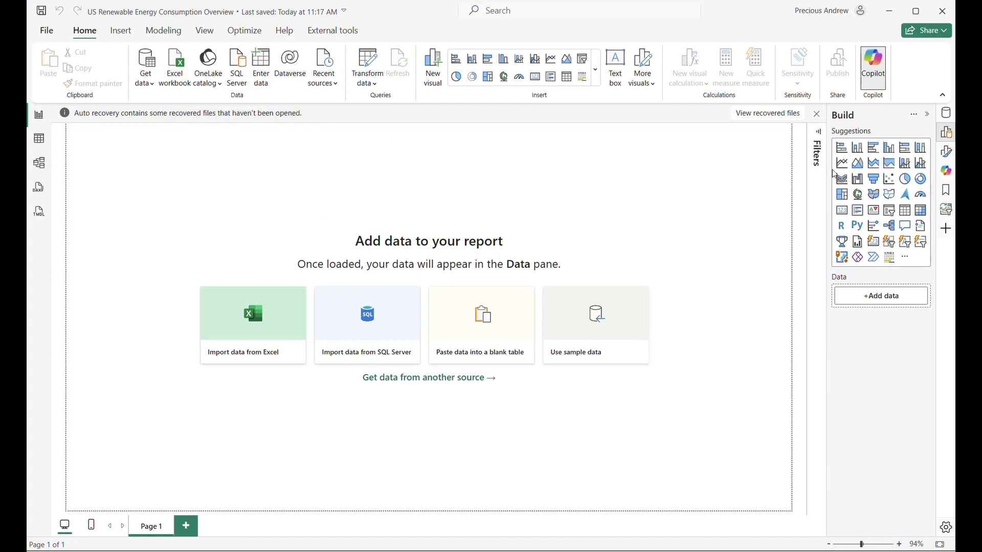
- Launch Power BI Desktop from its Microsoft Store page, returning to the US Renewable Energy Consumption Overview report window
left_click(460, 550)
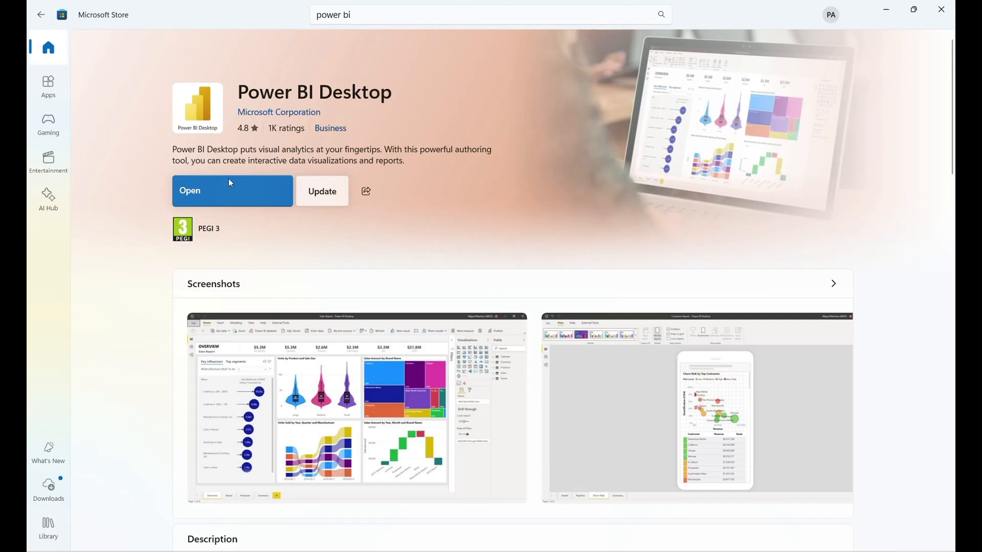
left_click(198, 192)
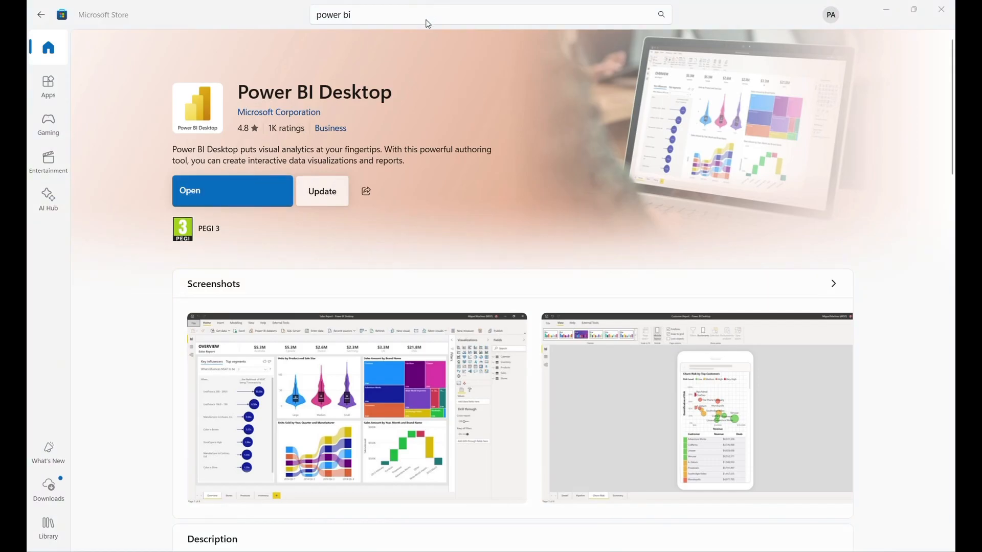
mouse_move(541, 551)
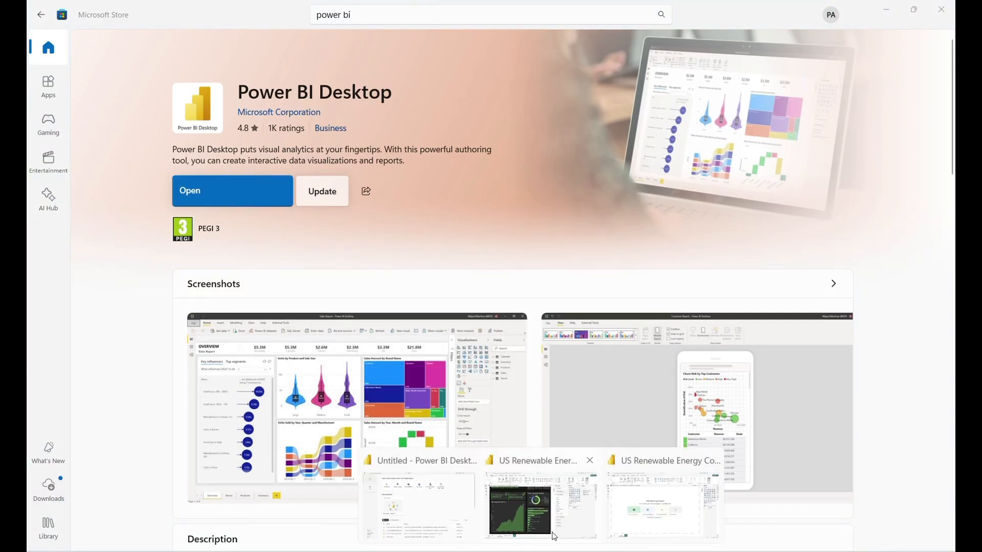
left_click(665, 508)
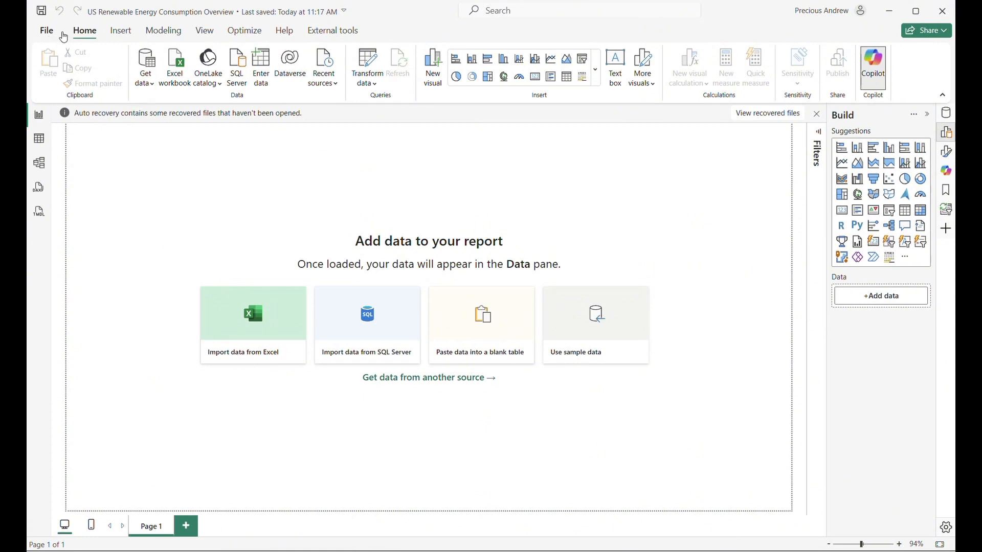
- Import the dataset file as Text/CSV from the US Renewable energy consumption folder inside Main - Data Files
left_click(149, 76)
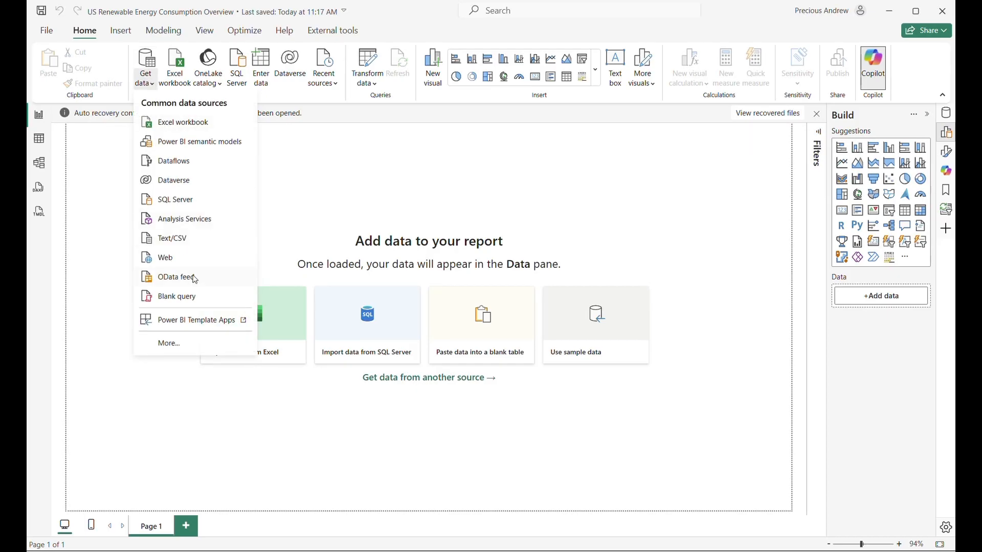
left_click(187, 243)
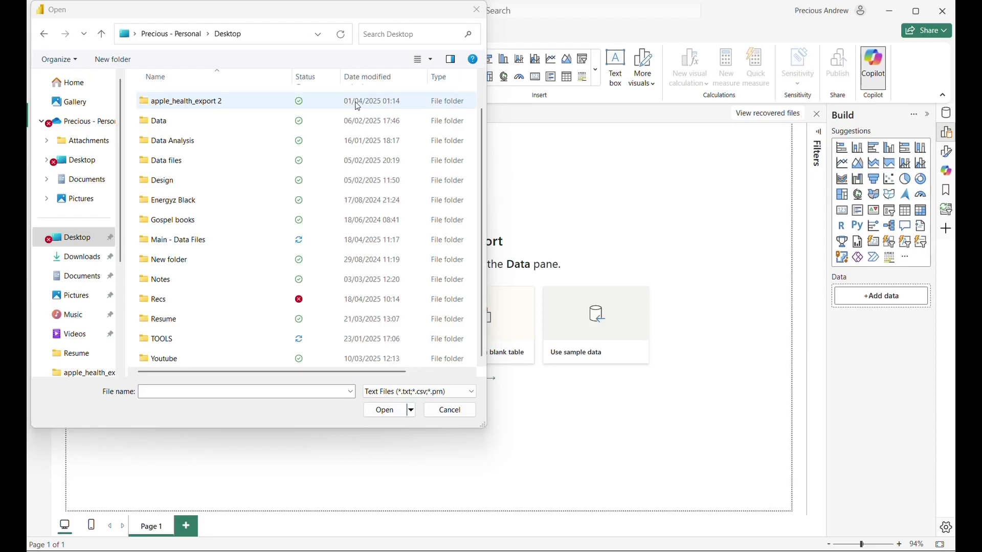
left_click(186, 242)
double_click(187, 242)
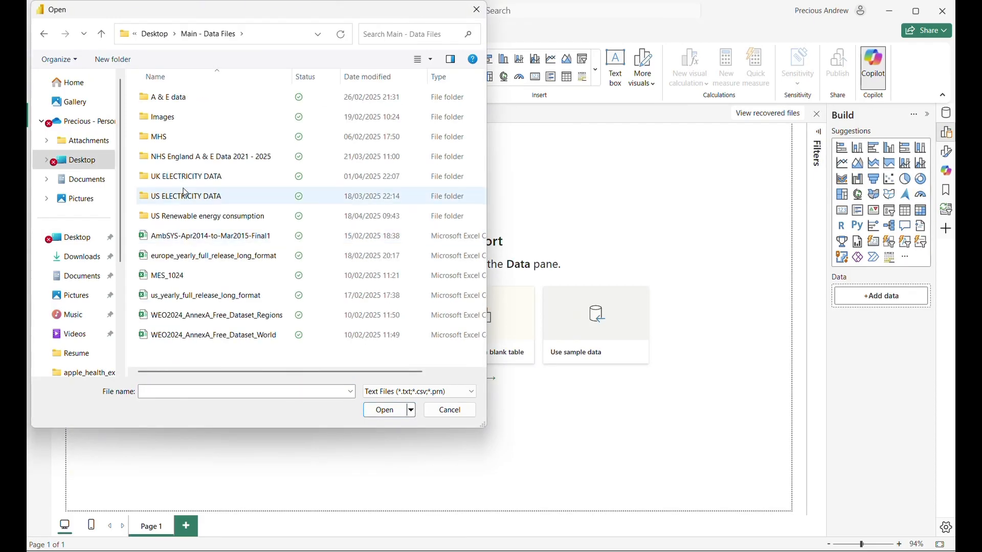
left_click(177, 220)
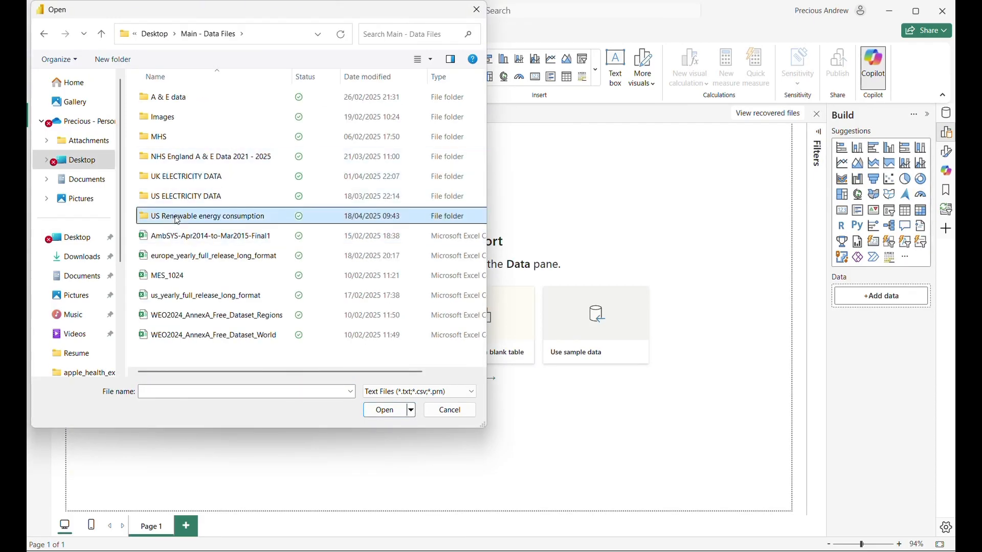
double_click(178, 219)
left_click(178, 97)
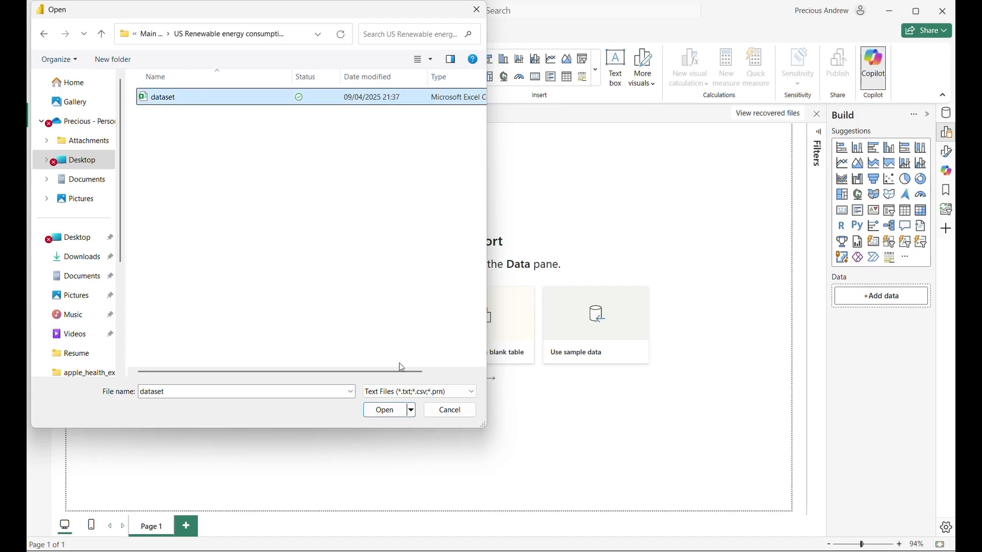
left_click(384, 410)
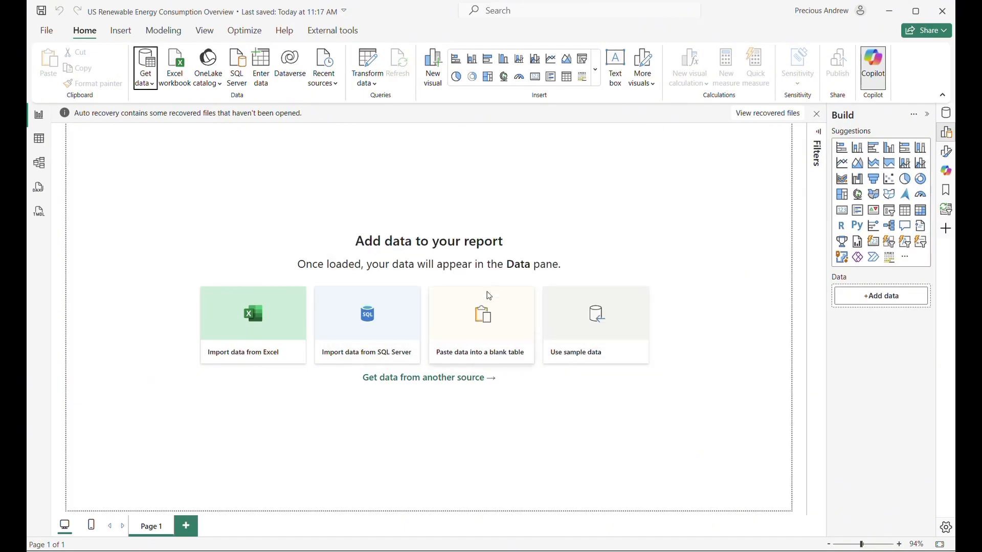
- Check the dataset.csv preview and open the data for transformation in Power Query
scroll(424, 294, "down", 1)
scroll(425, 309, "up", 1)
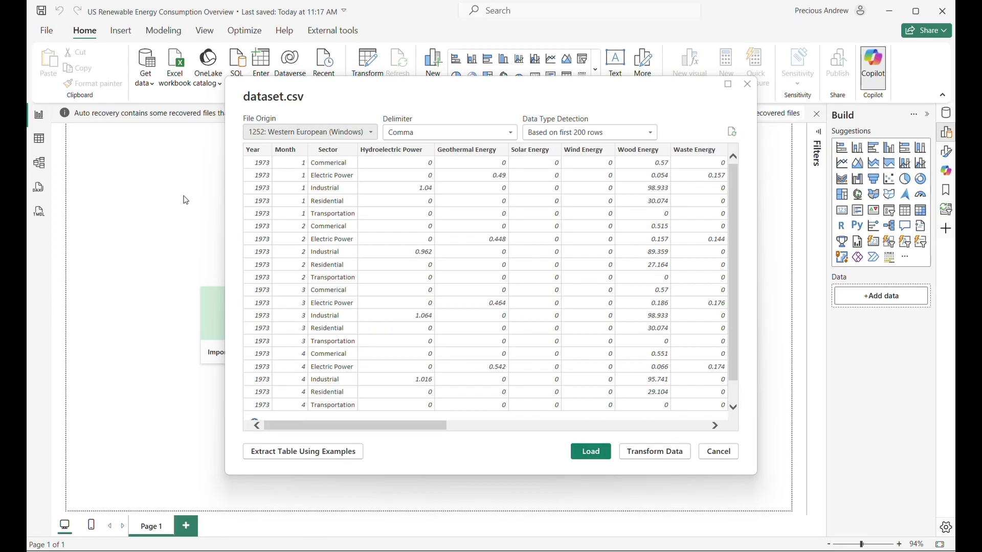
left_click(650, 452)
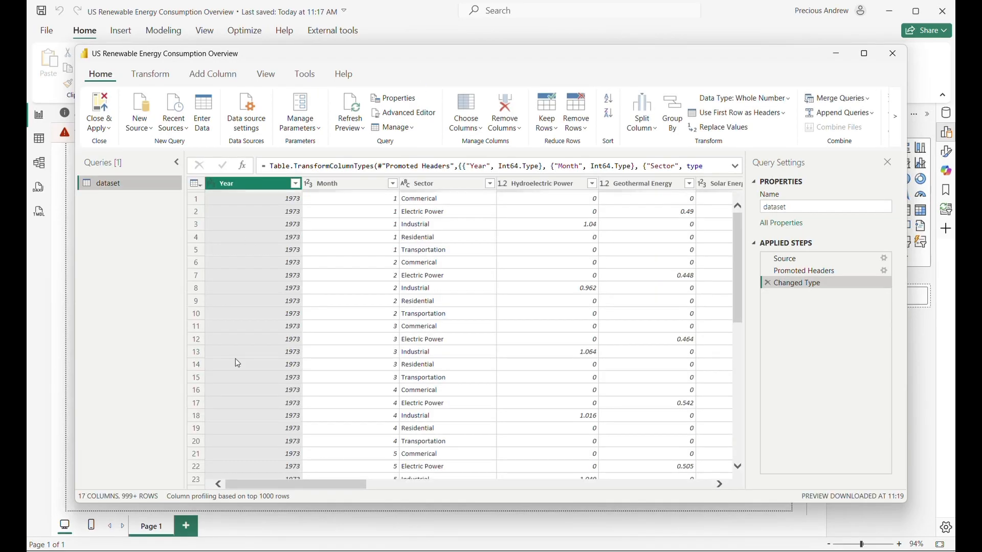
- Unpivot all dataset columns other than Year, Month and Sector into attribute and value columns
left_click_drag(308, 483, 276, 480)
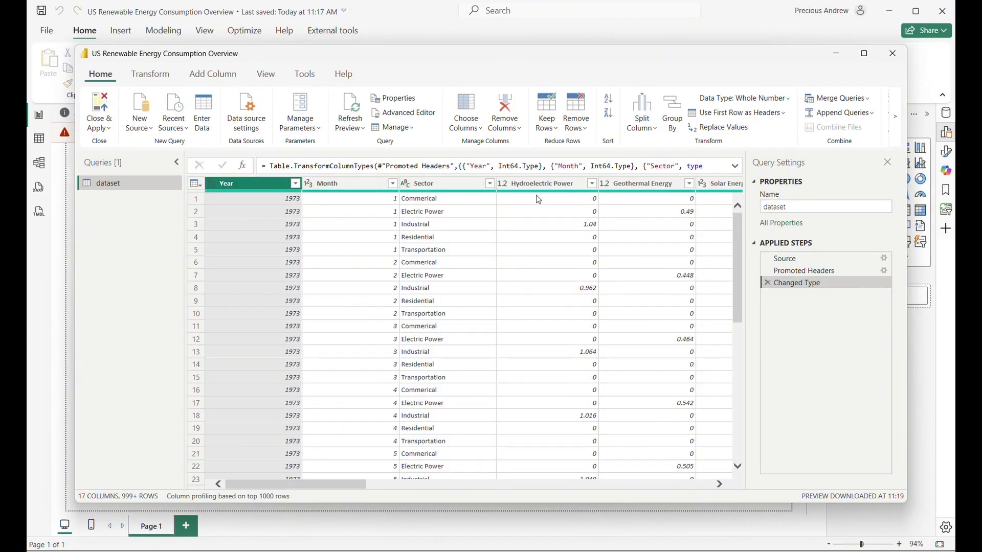
scroll(342, 483, "right", 4)
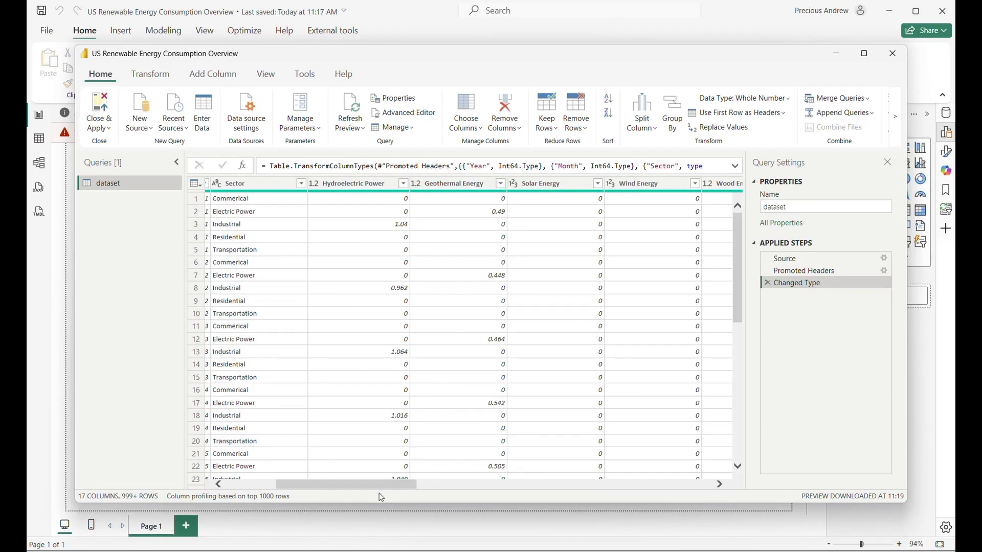
left_click_drag(390, 486, 736, 450)
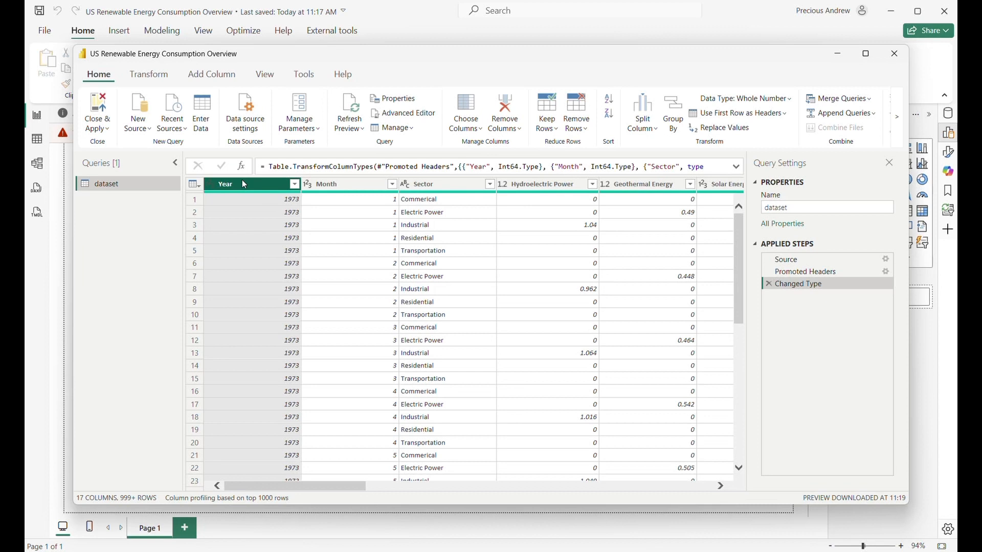
left_click(339, 185, "ctrl")
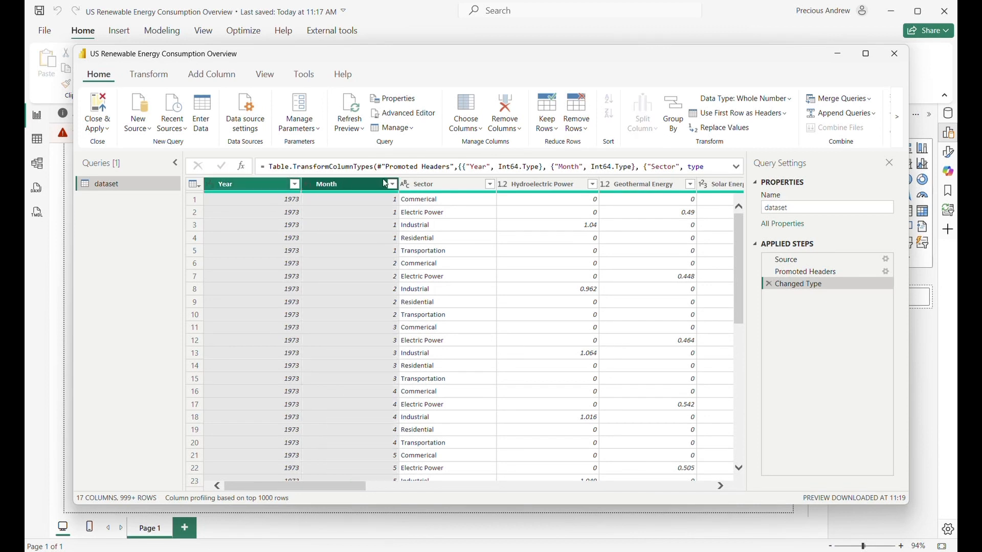
left_click(432, 185, "ctrl")
right_click(432, 185)
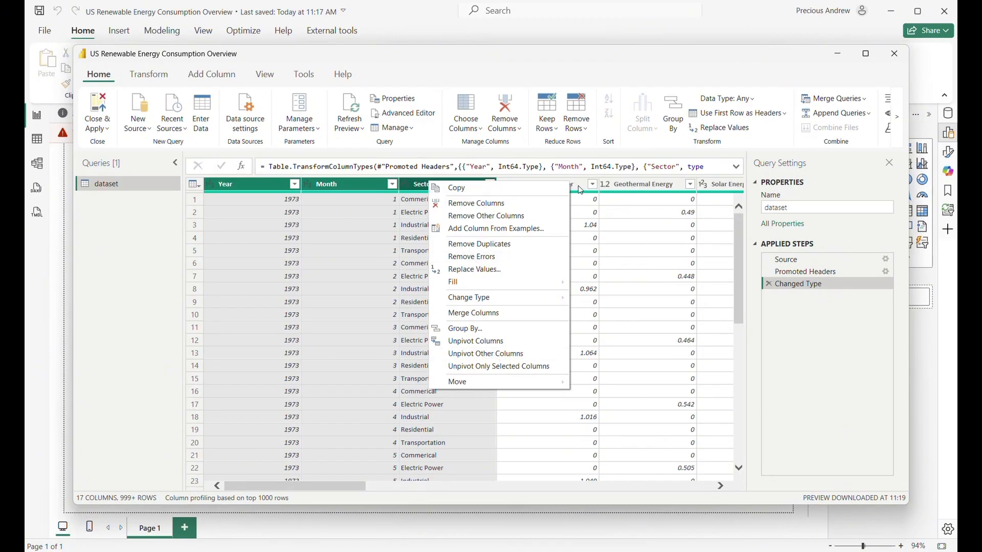
left_click(510, 355)
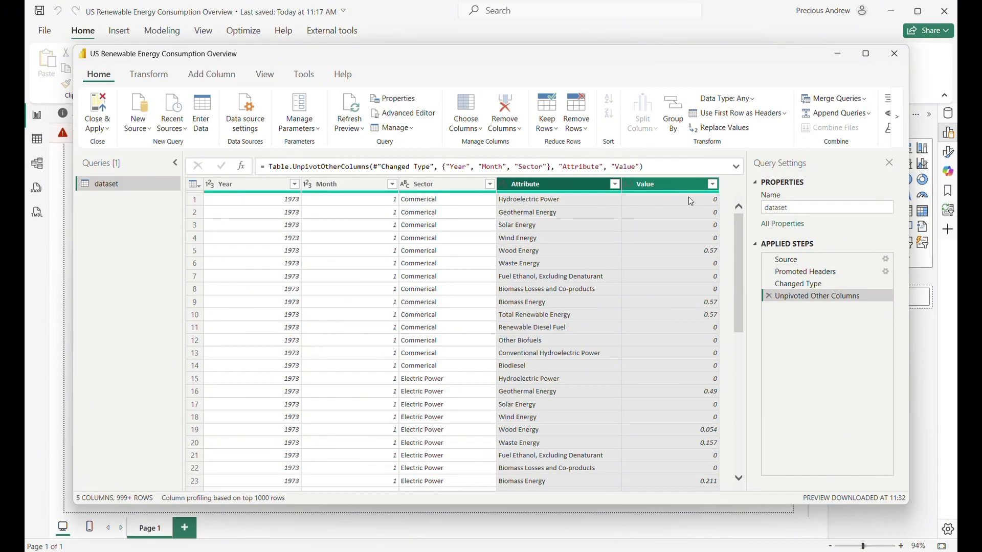
scroll(528, 226, "down", 5)
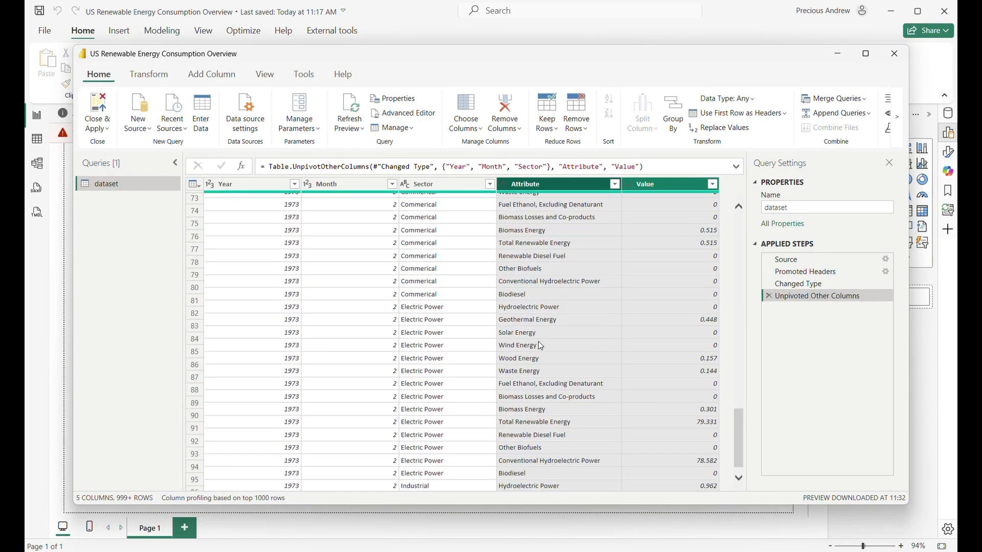
- Rename the Attribute column to Energy Source and the Value column to Consumption(TBTU)
double_click(531, 183)
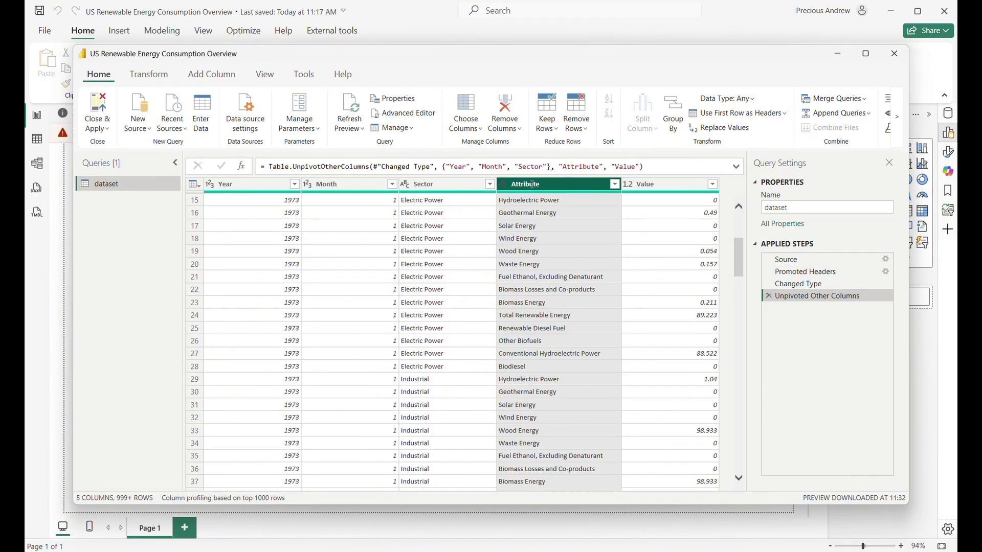
type("E")
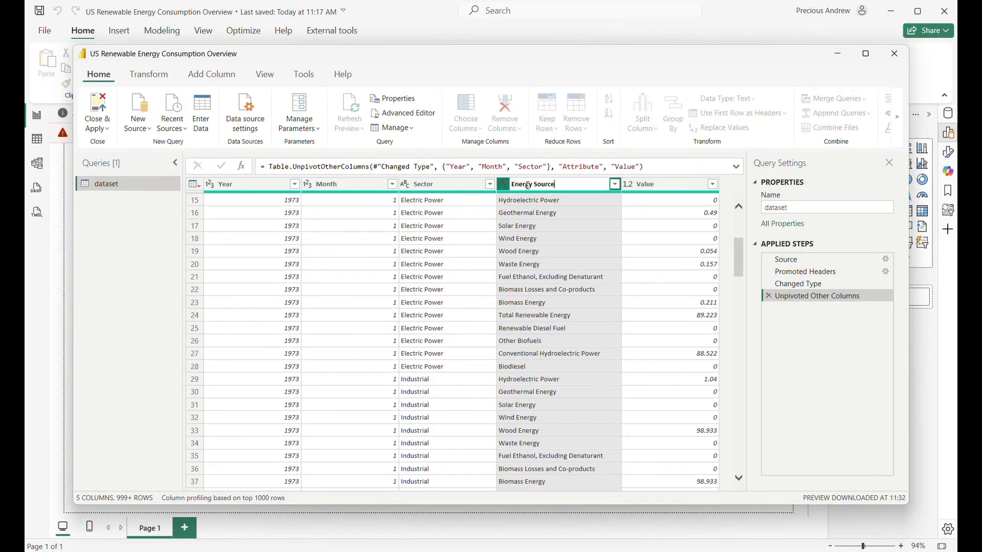
type("nergy Source")
left_click(653, 185)
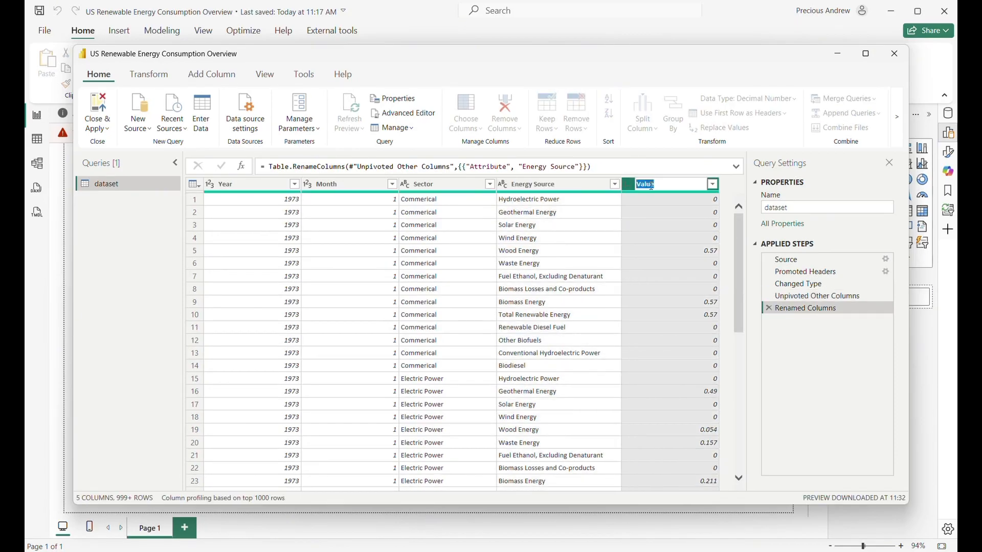
double_click(652, 185)
type("Con")
key("Return")
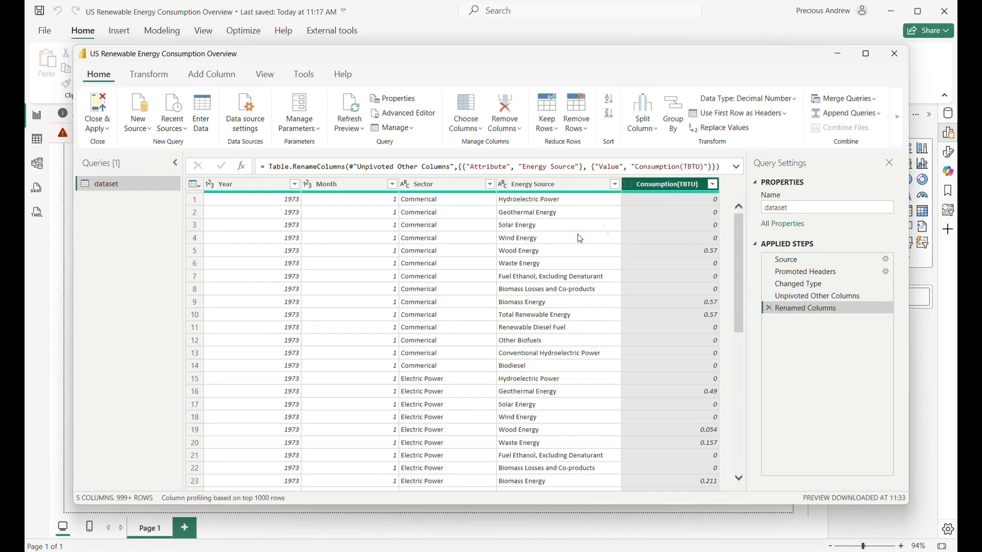
- Review the transformed rows, apply the Power Query changes to load dataset, and show the table in model view
scroll(577, 281, "down", 20)
scroll(563, 351, "down", 14)
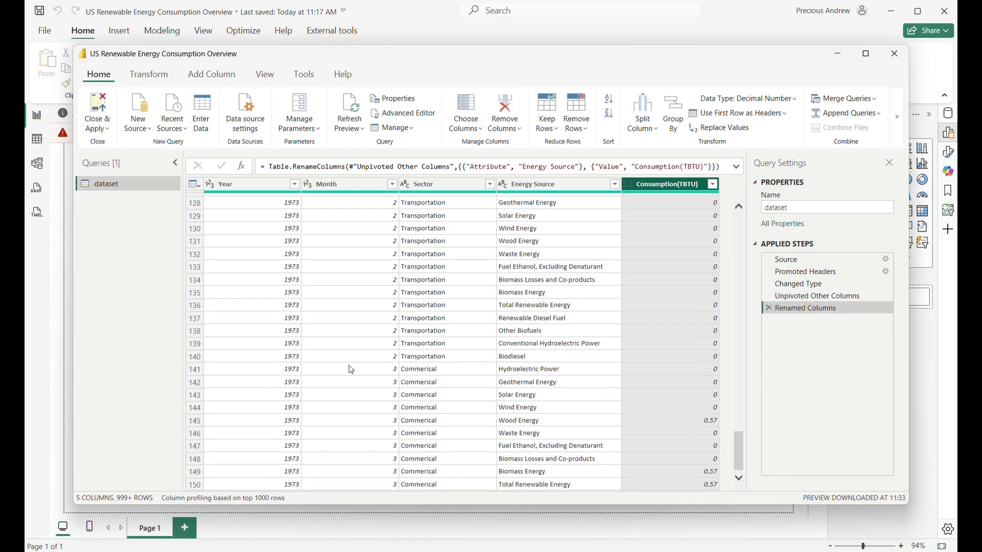
left_click(97, 104)
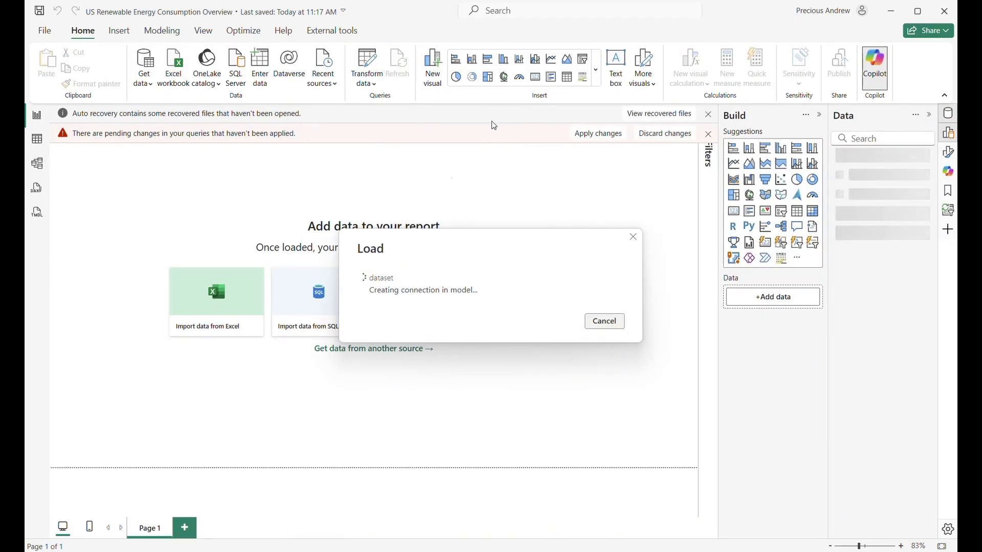
left_click(37, 163)
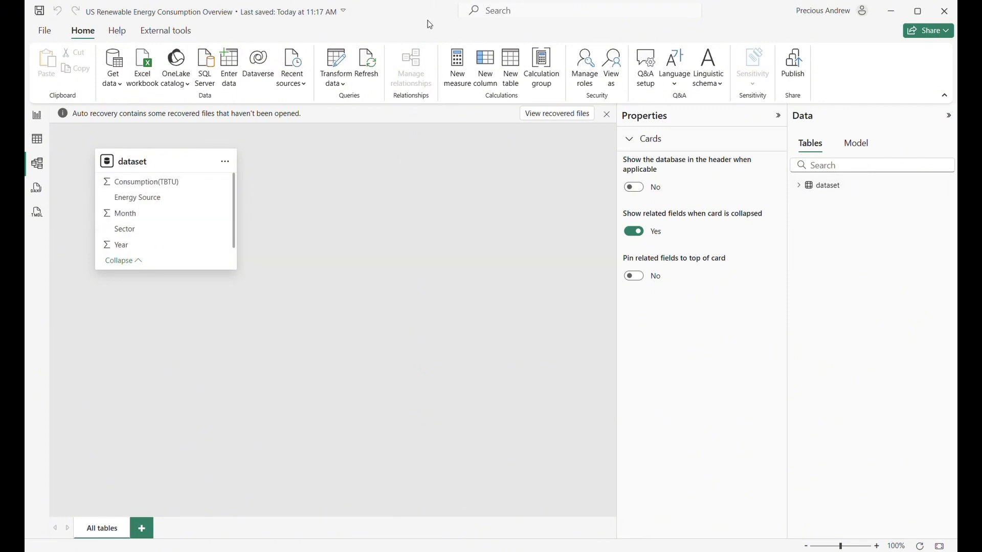
- Create a calculated table DateTable from CALENDAR (DATE(1973, 1, 1), DATE(2024, 12, 31)) with Year, Month Number, Month, Month Year, Quarter and YearMonth columns
left_click(36, 139)
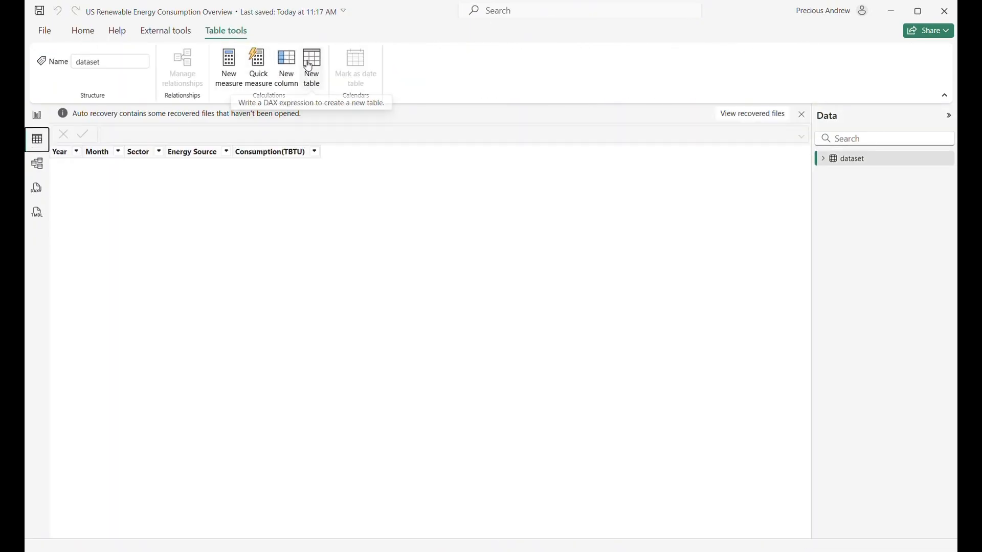
left_click(310, 66)
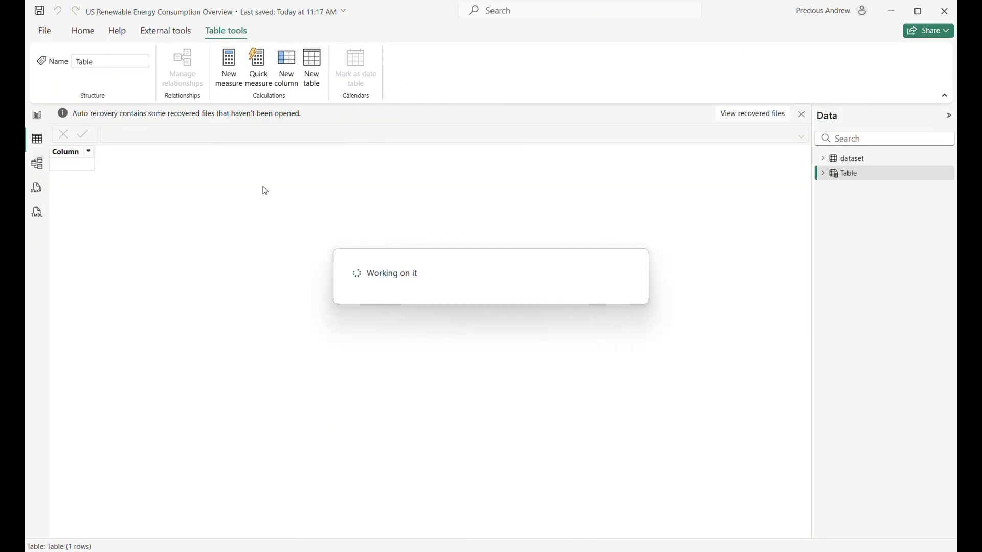
type("DateTable = ADDCOLUMNS (     CALENDAR (DATE(1973, 1, 1), DATE(2024, 12, 31)),     \"Year\", YEAR([Date]),     \"Month Number\", MONTH([Date]),     \"Month\", FORMAT([Date], \"MMM\"),     \"Month Year\", FORMAT([Date], \"MMM YYYY\"),     \"Quarter\", \"Q\" & FORMAT([Date], \"Q\"),     \"YearMonth\", FORMAT([Date], \"YYYYMM\") )")
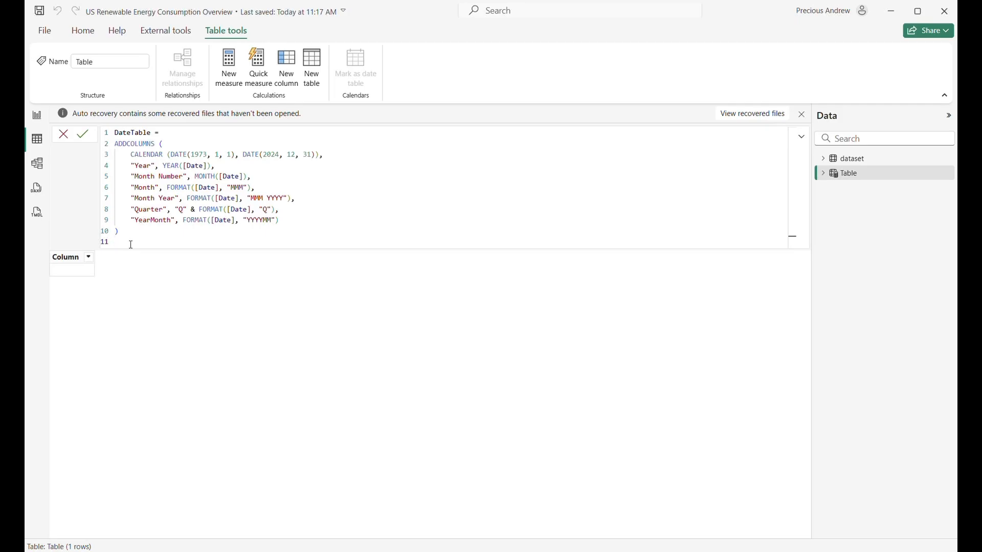
key("Return")
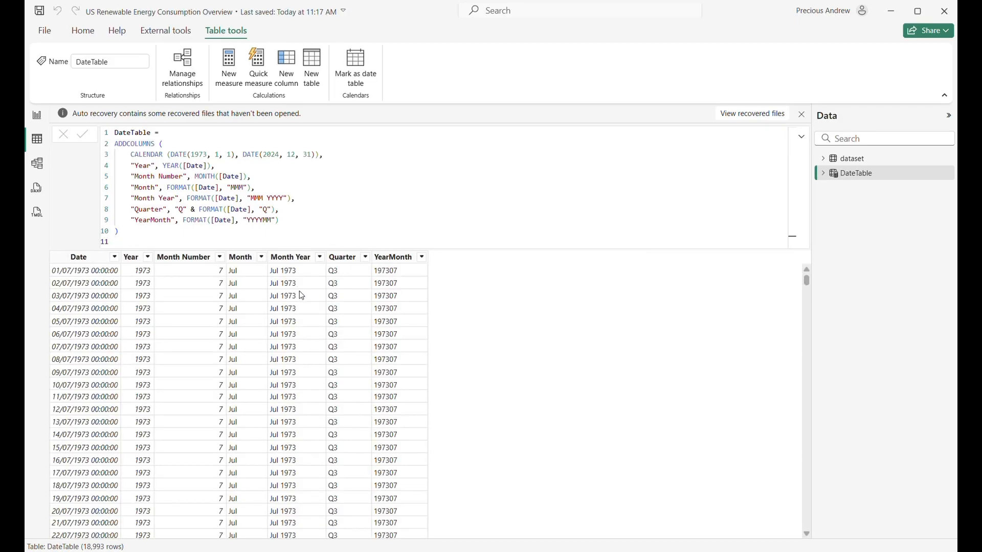
scroll(381, 423, "down", 5)
scroll(381, 423, "up", 5)
left_click(37, 163)
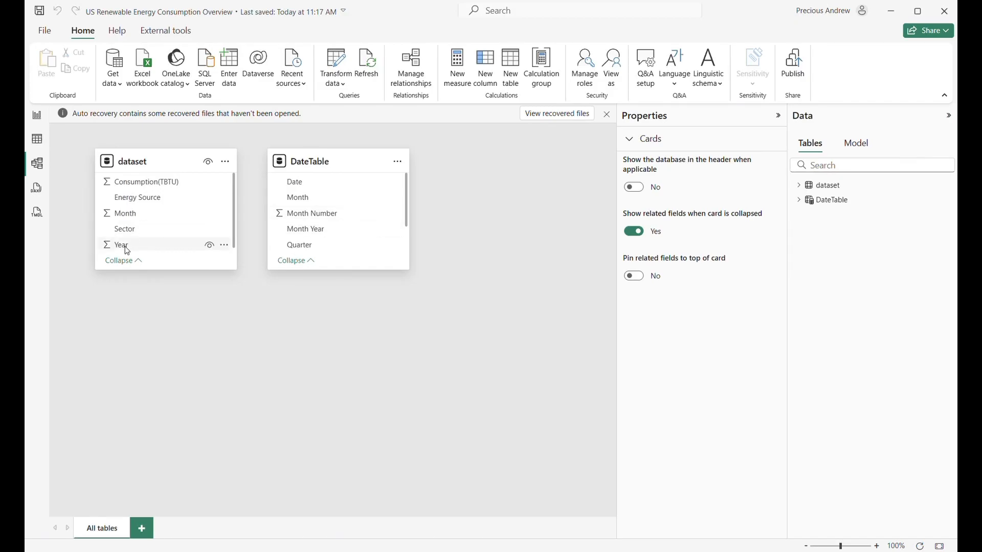
left_click_drag(127, 250, 304, 232)
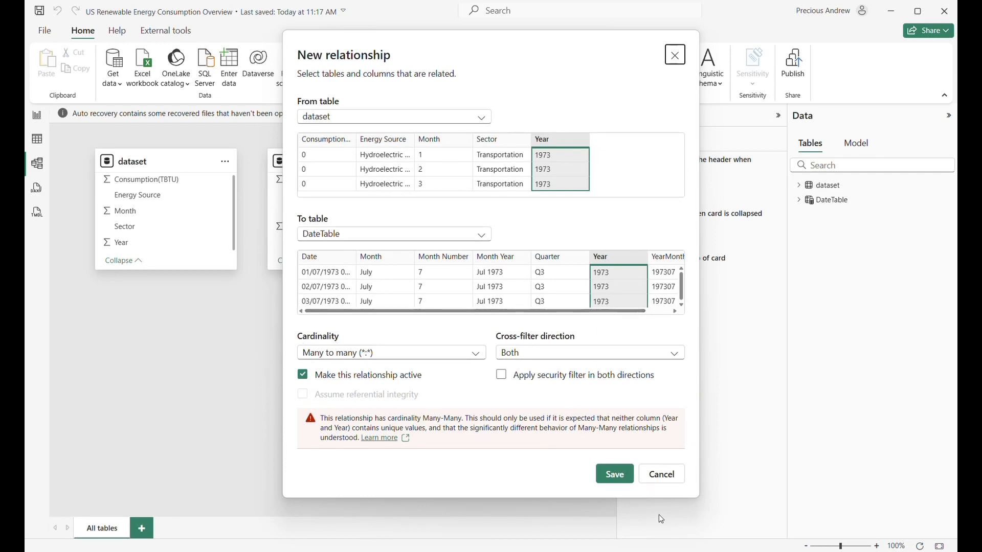
left_click(659, 479)
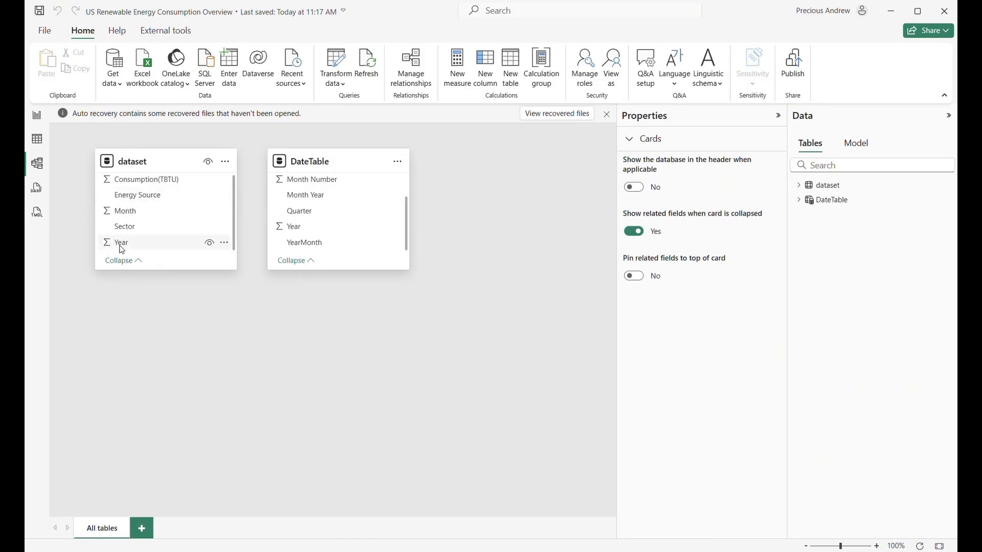
- Add a calculated column FactDate to the dataset table, starting its DATE formula with 'dataset'[Year] as the year
left_click(135, 162)
left_click(482, 70)
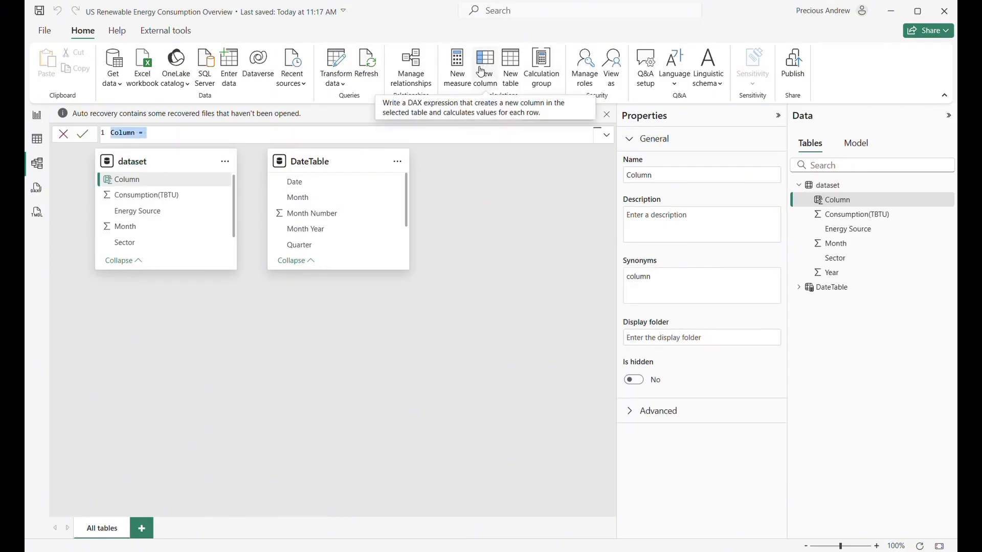
type("FactDate = DATE")
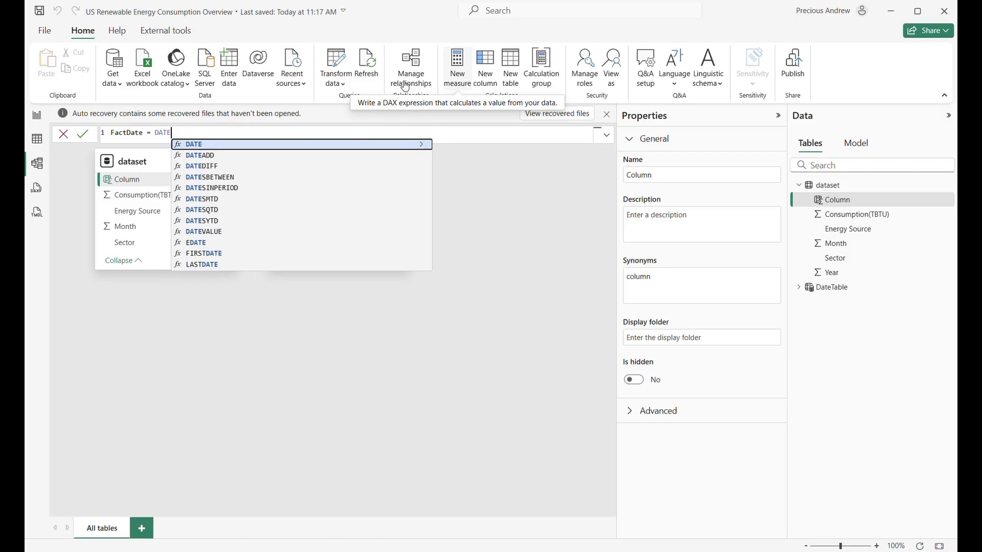
left_click(296, 147)
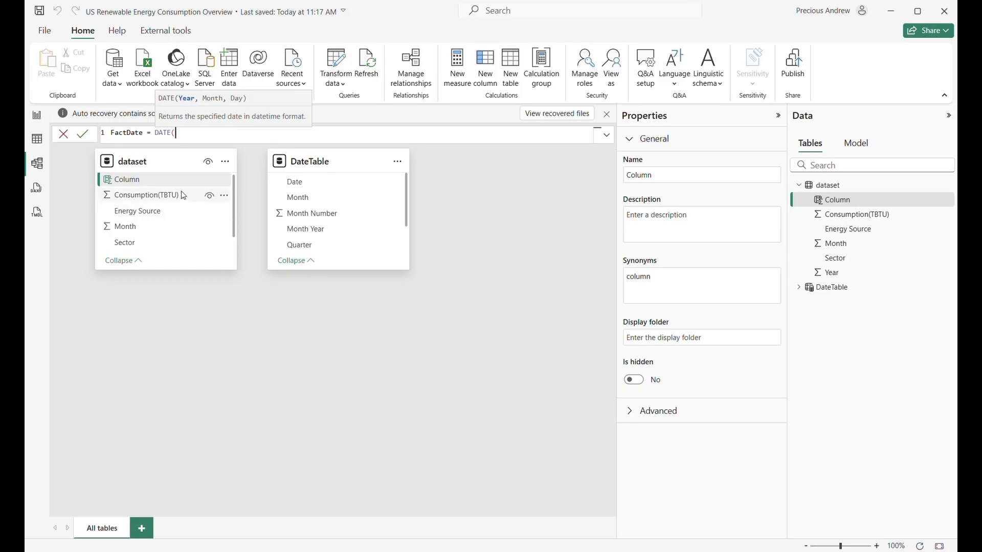
scroll(179, 215, "down", 1)
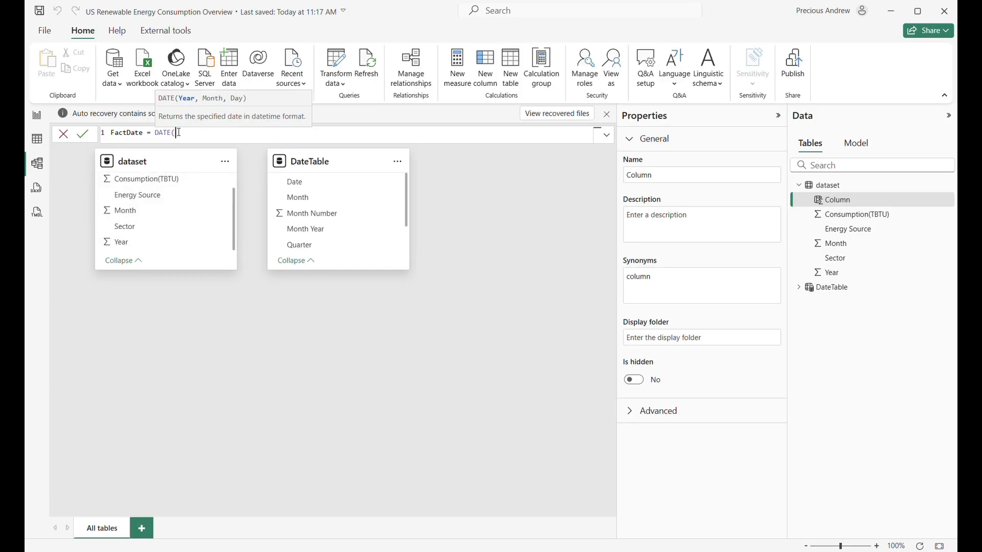
type("DATA")
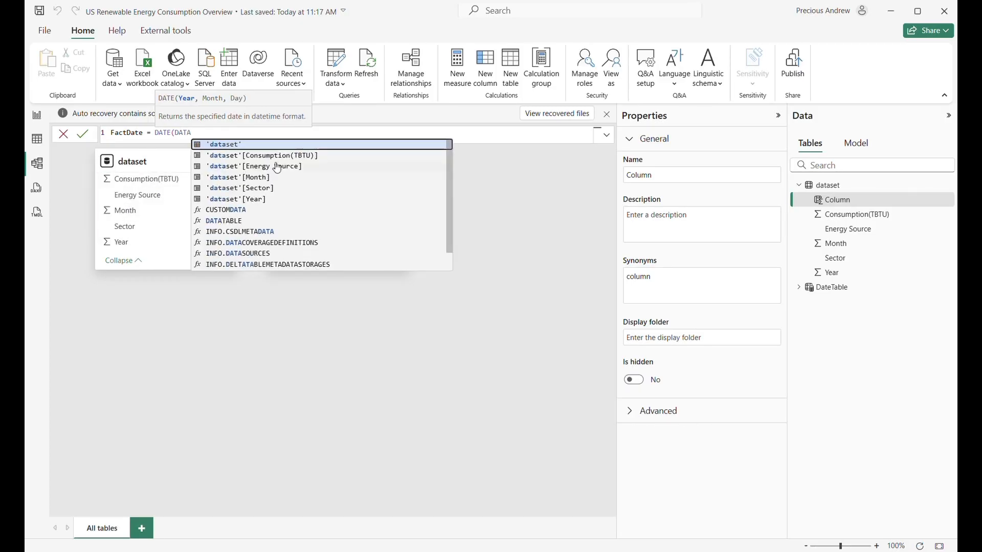
left_click(244, 200)
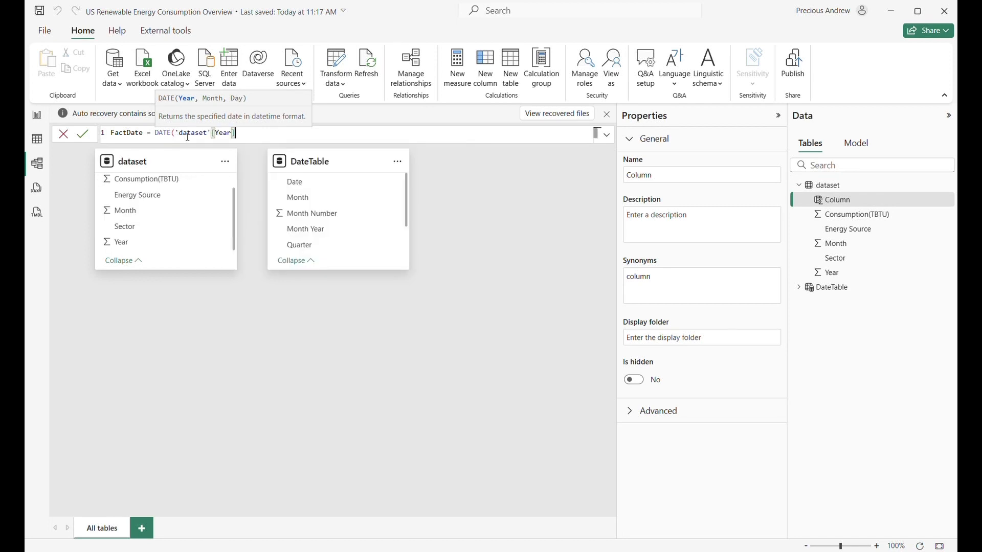
- Complete the FactDate formula with 'dataset'[Month] as the month and 1 as the day, and check the column's values in table view
type(",")
type("data")
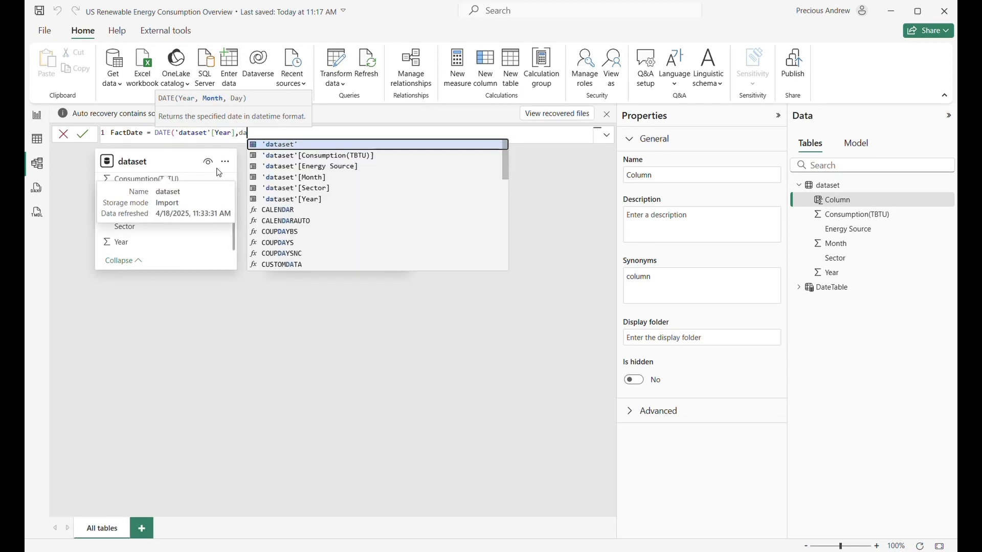
left_click(327, 146)
left_click(322, 166)
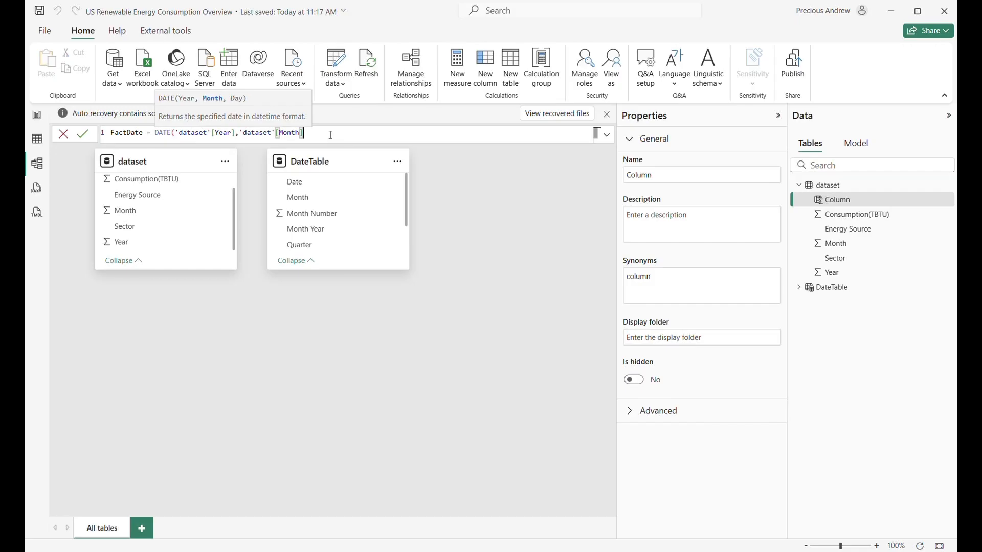
type("),")
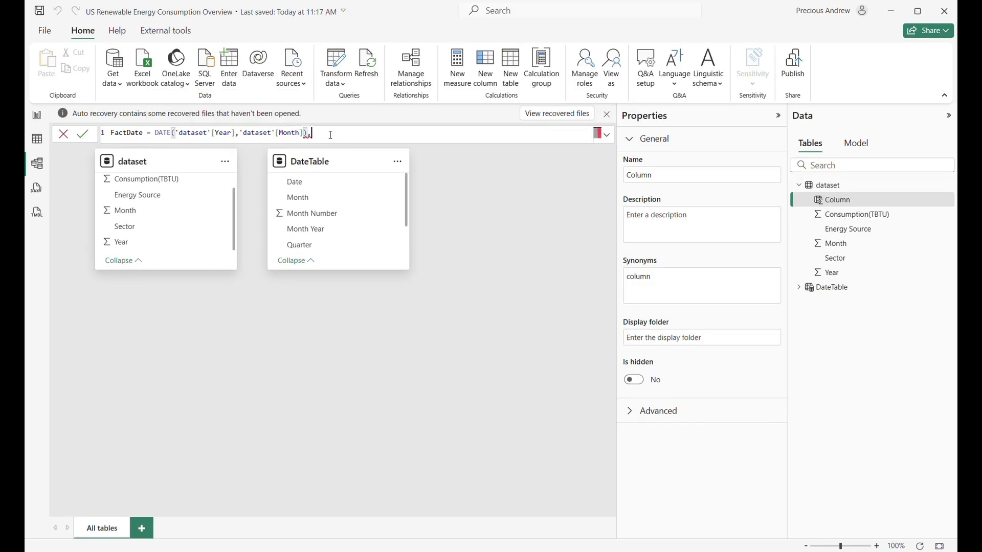
key("BackSpace")
key("BackSpace")
key("BackSpace")
key("BackSpace")
type(", 1)")
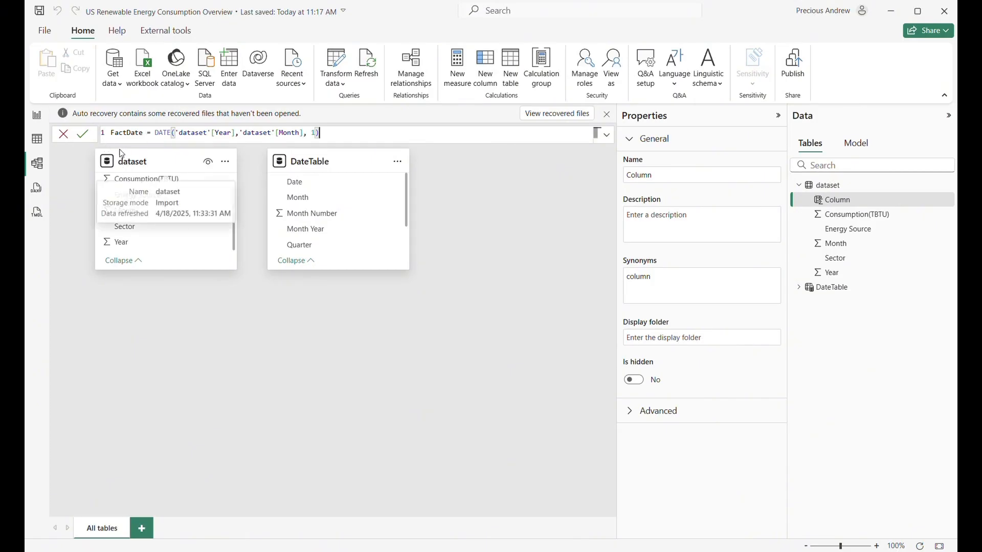
key("Return")
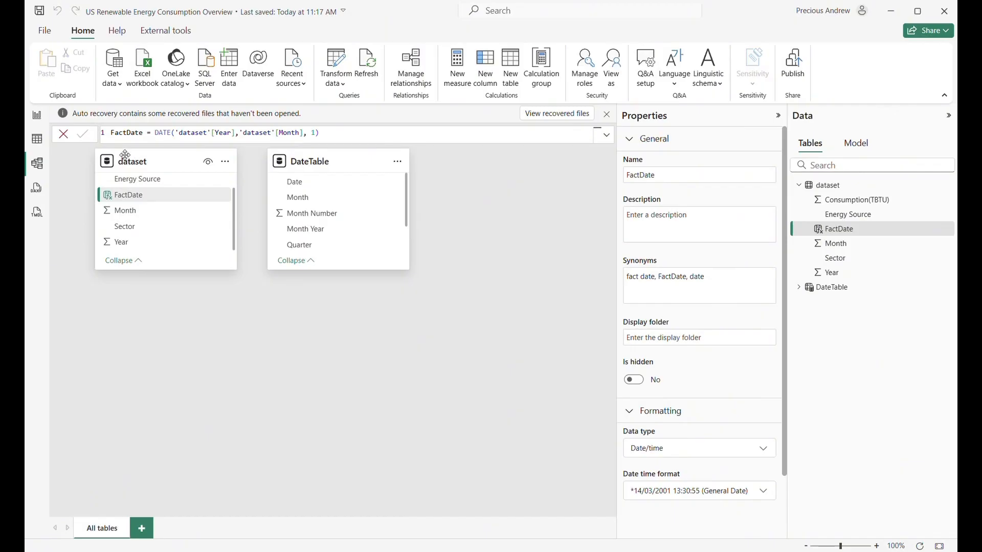
left_click(36, 140)
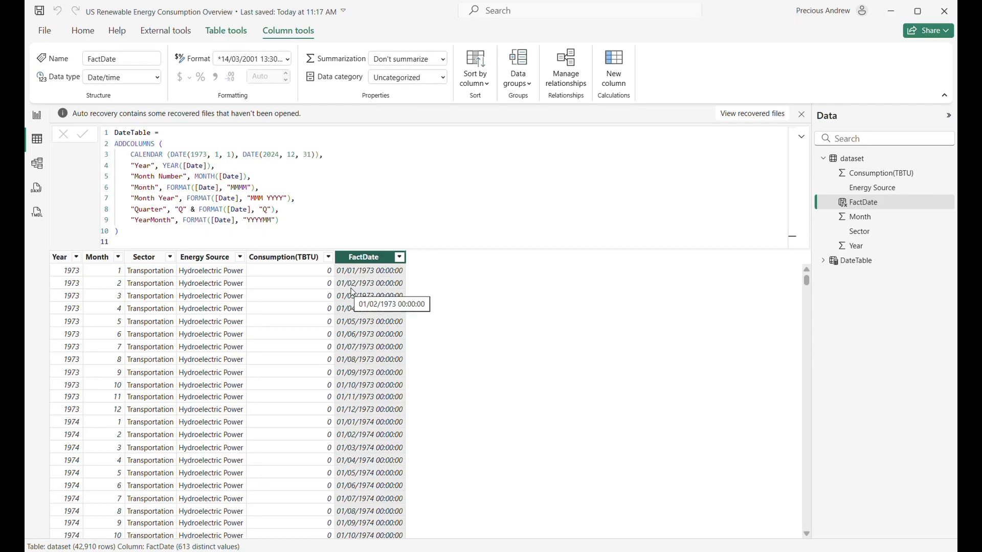
scroll(368, 297, "down", 12)
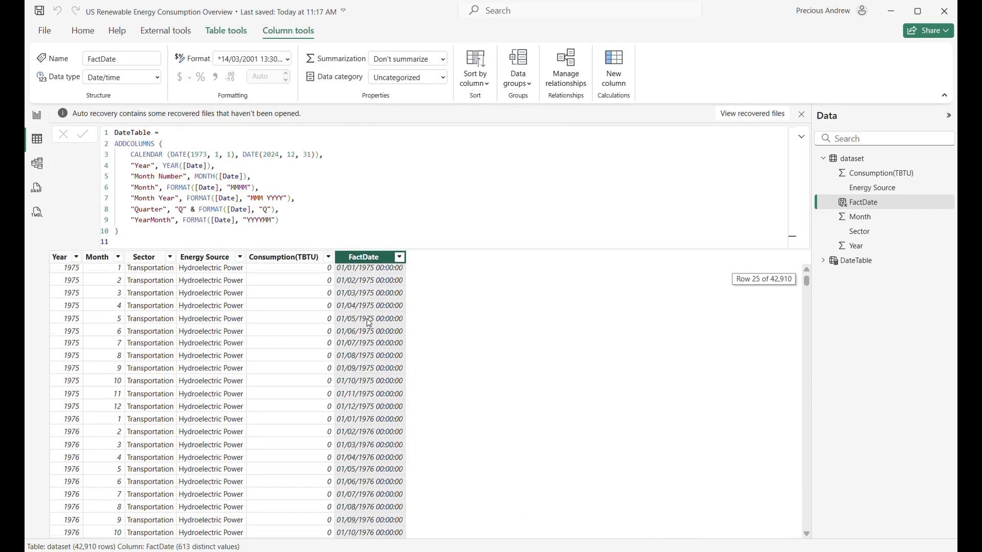
scroll(369, 318, "up", 12)
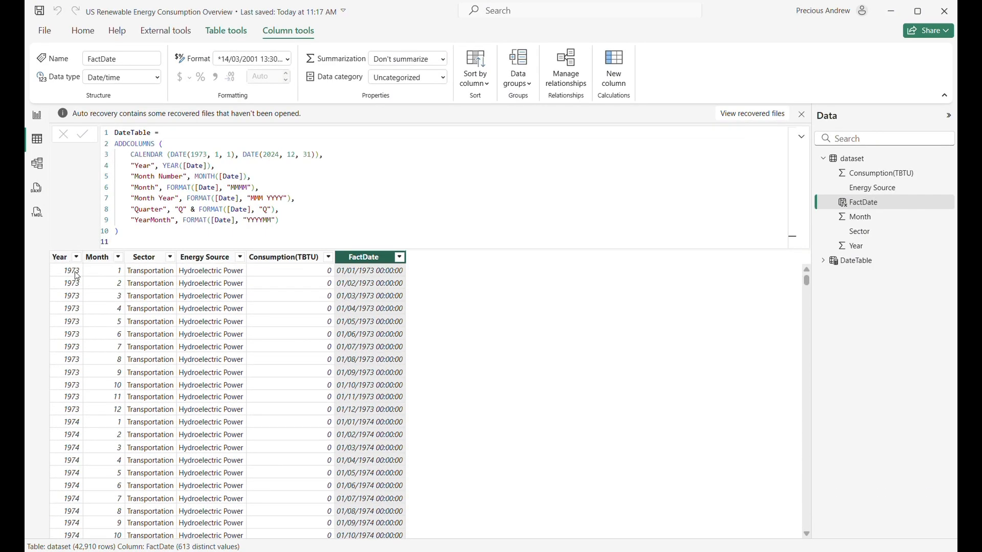
- Mark DateTable as a date table in model view, using Date as its date column
left_click(37, 163)
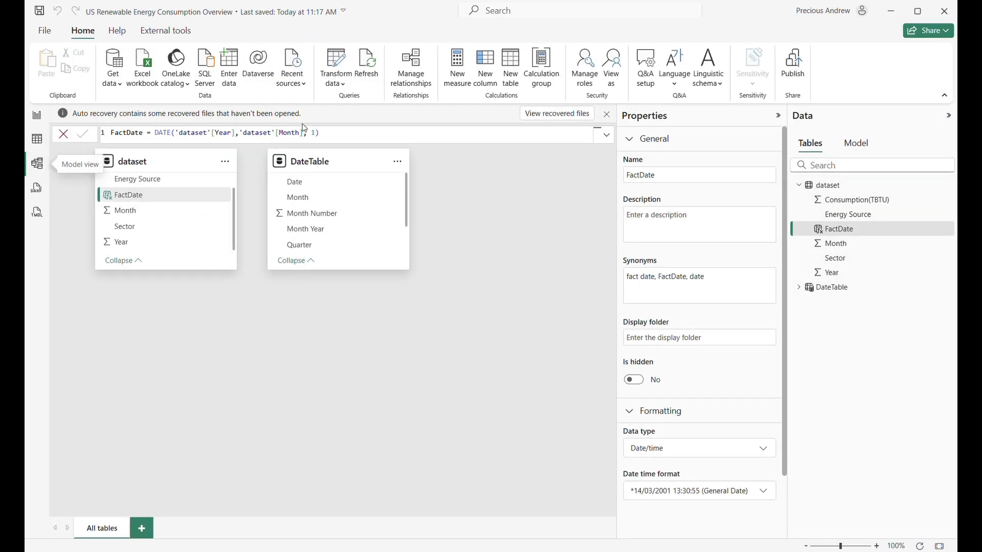
right_click(358, 164)
left_click(410, 291)
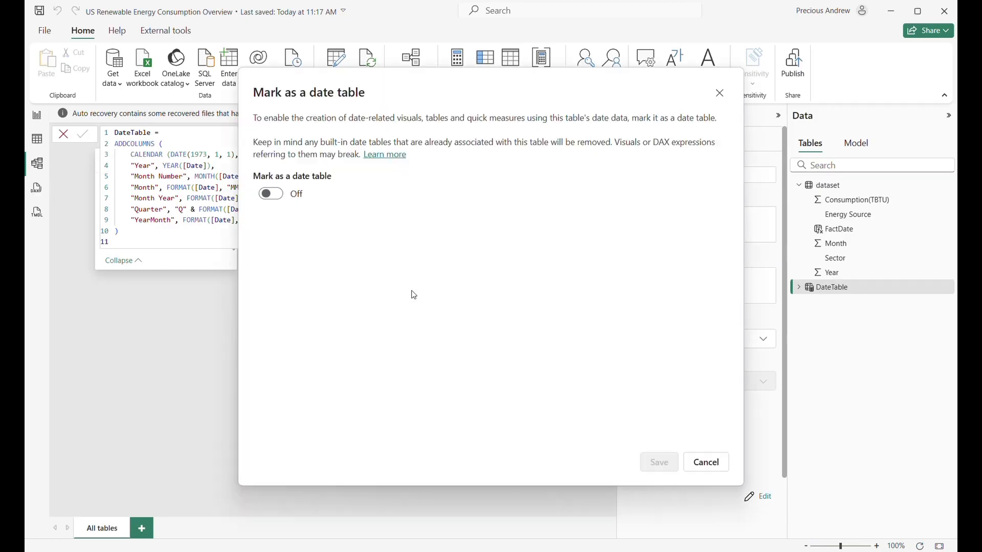
left_click(269, 193)
left_click(360, 244)
left_click(353, 259)
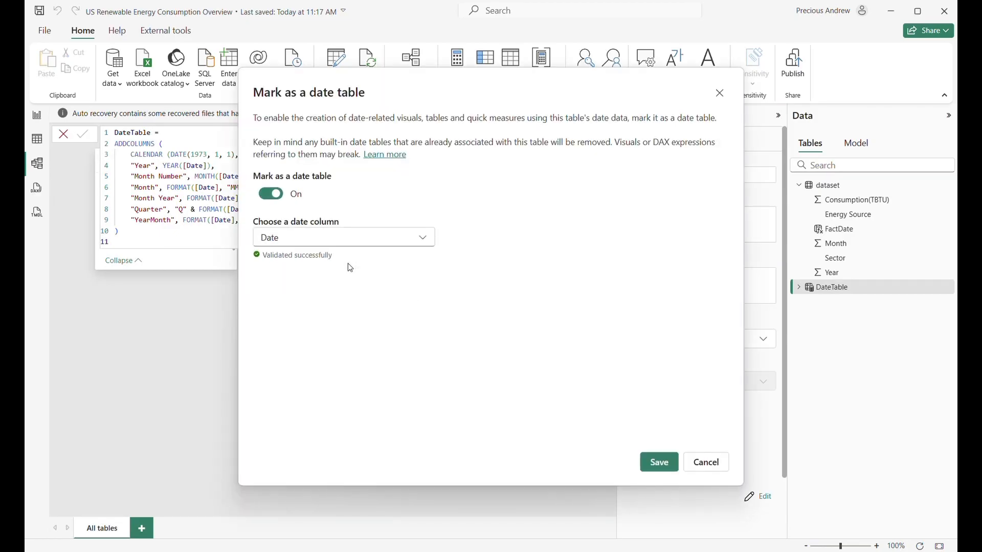
left_click(659, 462)
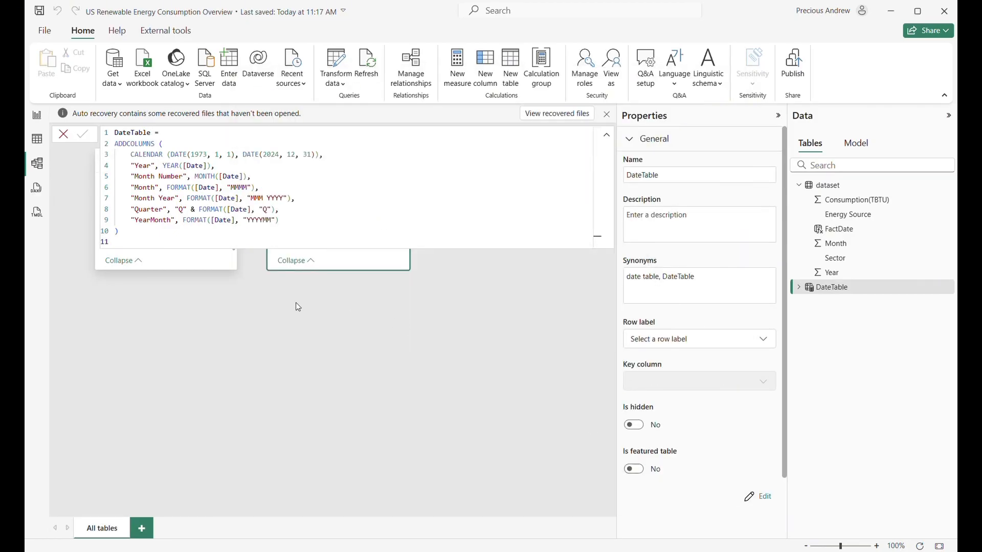
left_click(298, 305)
- Create an active many-to-one relationship with single cross-filtering from dataset's FactDate to DateTable's Date, and move the DateTable card farther from dataset
left_click_drag(156, 195, 307, 189)
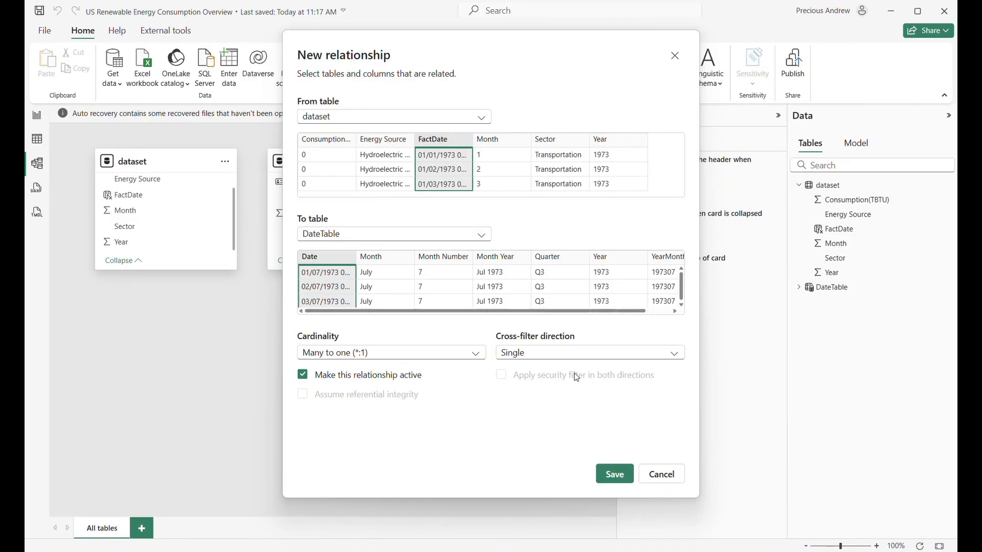
left_click(615, 476)
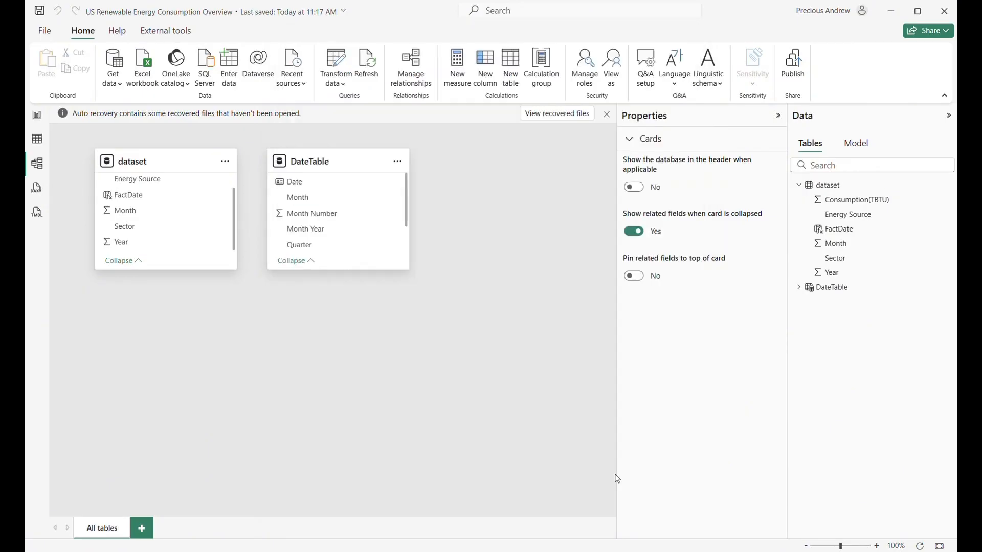
left_click_drag(354, 177, 428, 213)
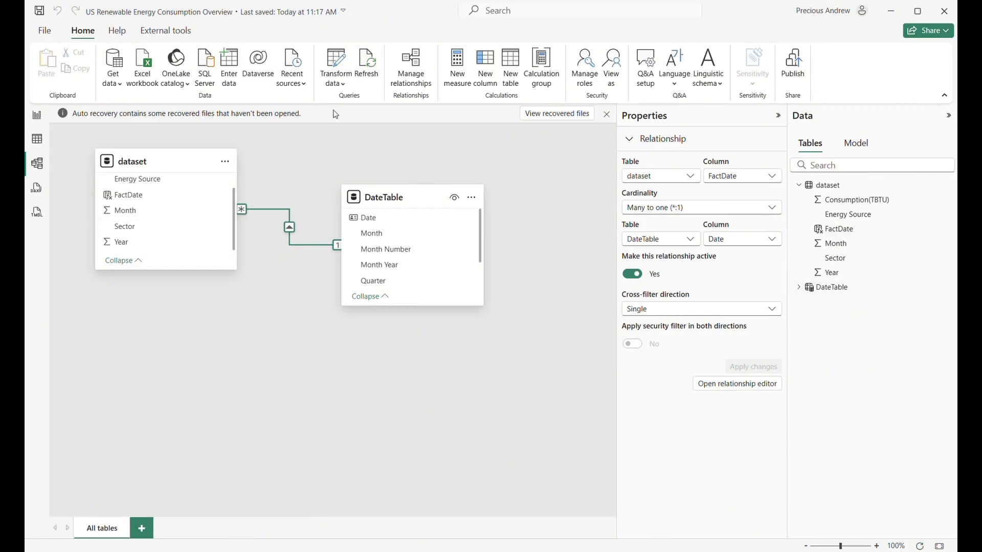
- In report view, set the page's canvas type to Custom with height 1600 px and width 1964 px, and fit the page to the window
left_click(36, 117)
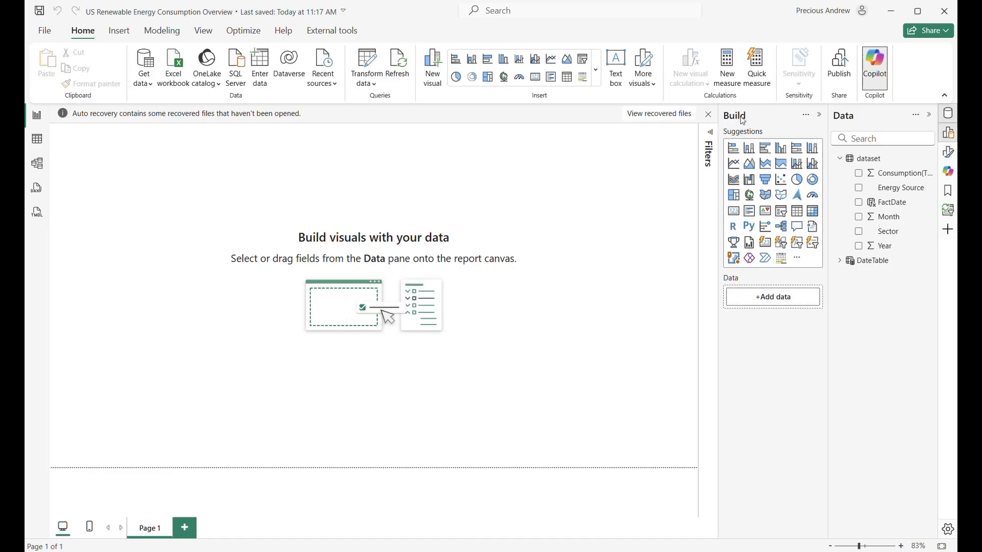
left_click(948, 152)
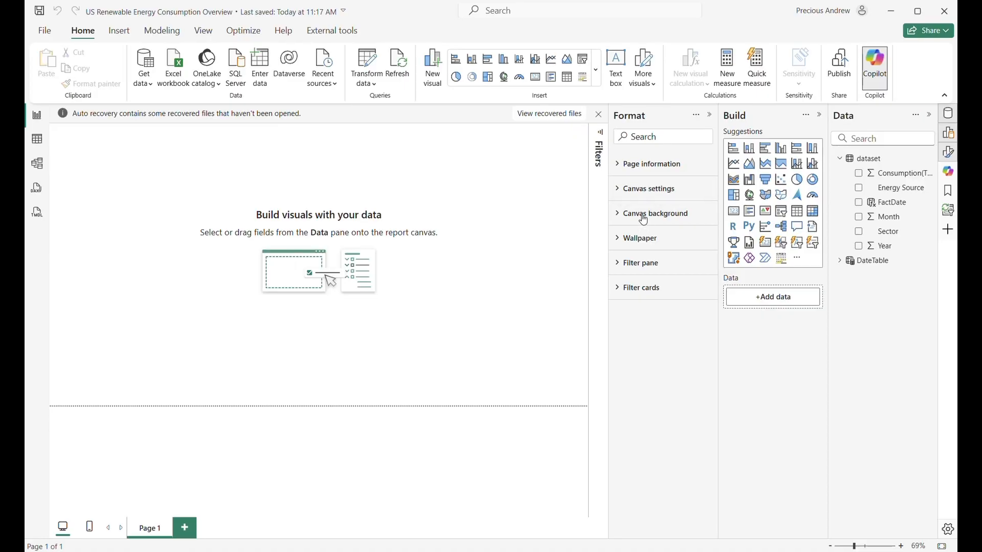
left_click(633, 188)
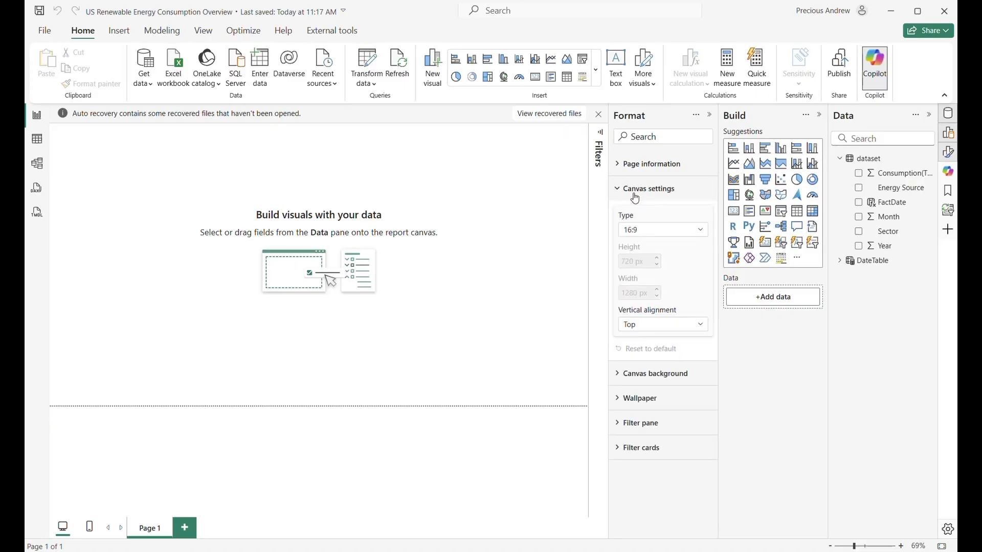
left_click(644, 232)
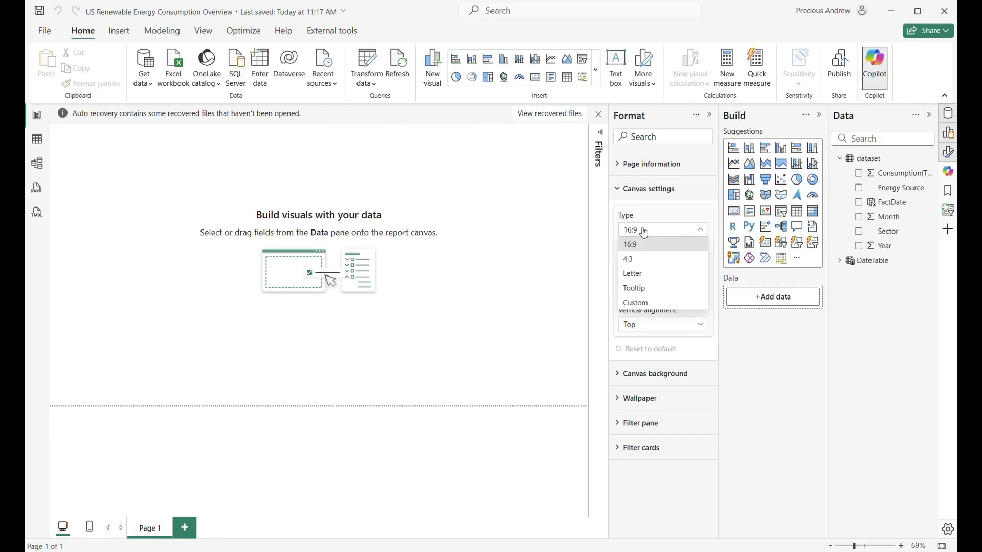
left_click(646, 305)
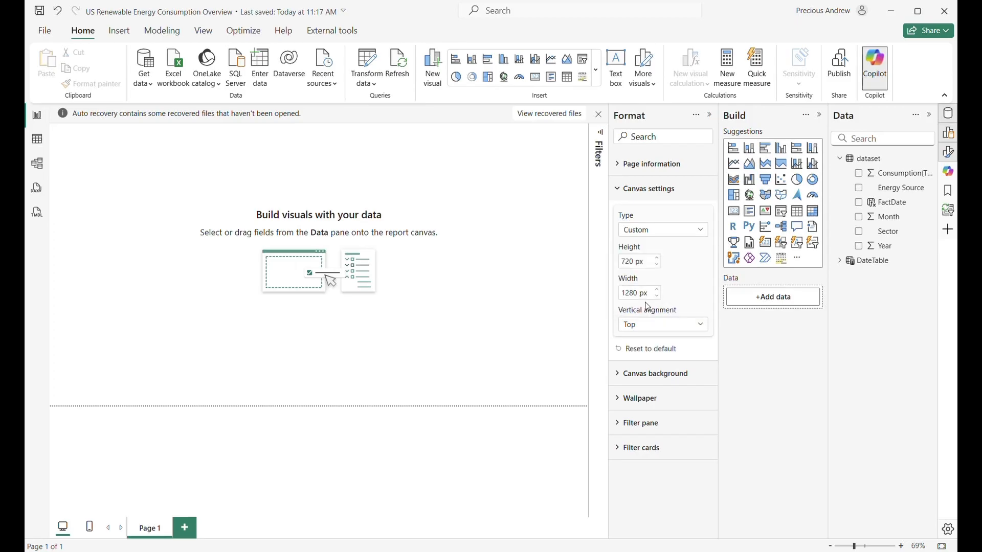
double_click(636, 263)
type("1600")
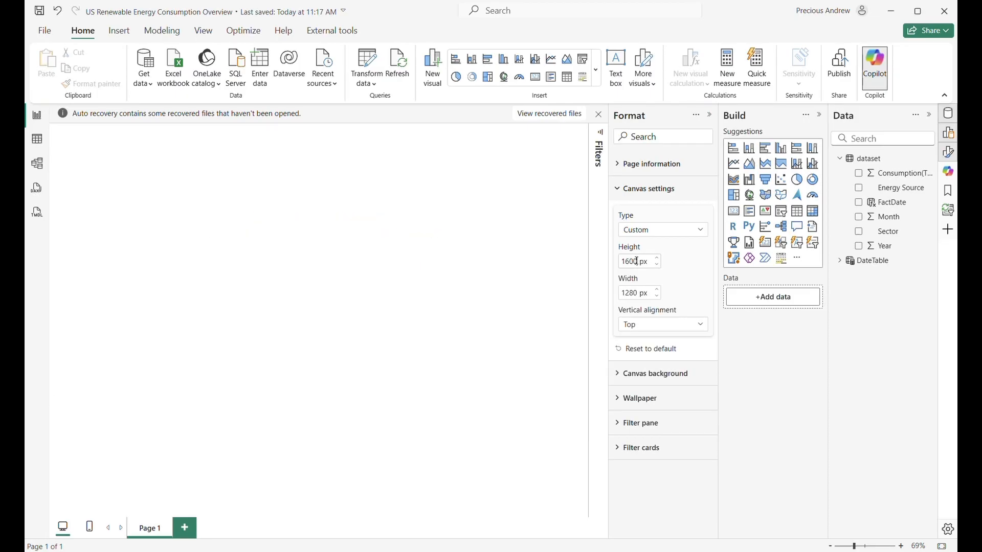
double_click(636, 293)
type("1964")
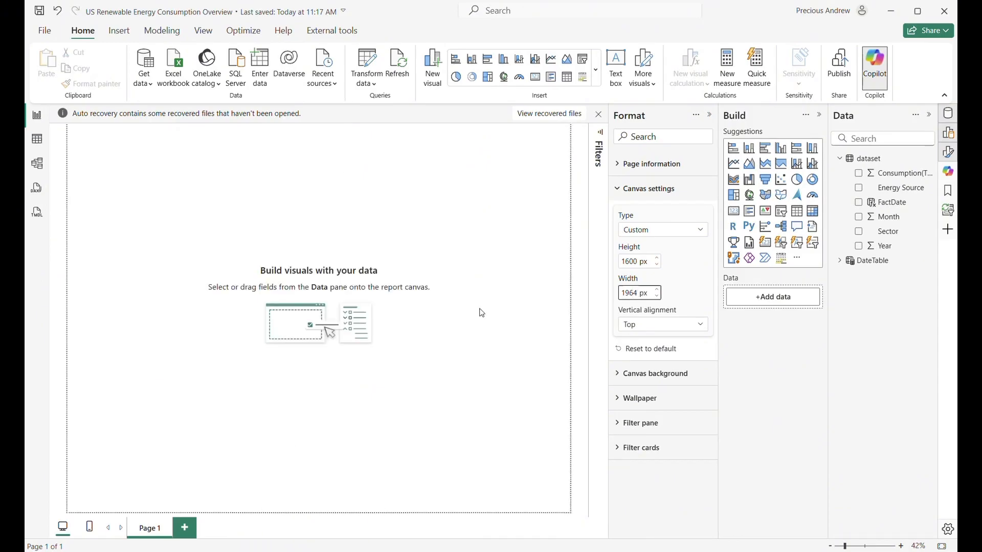
left_click(940, 546)
- Set the canvas background colour to #333333 with 0% transparency
left_click(651, 374)
scroll(646, 353, "down", 2)
left_click(644, 318)
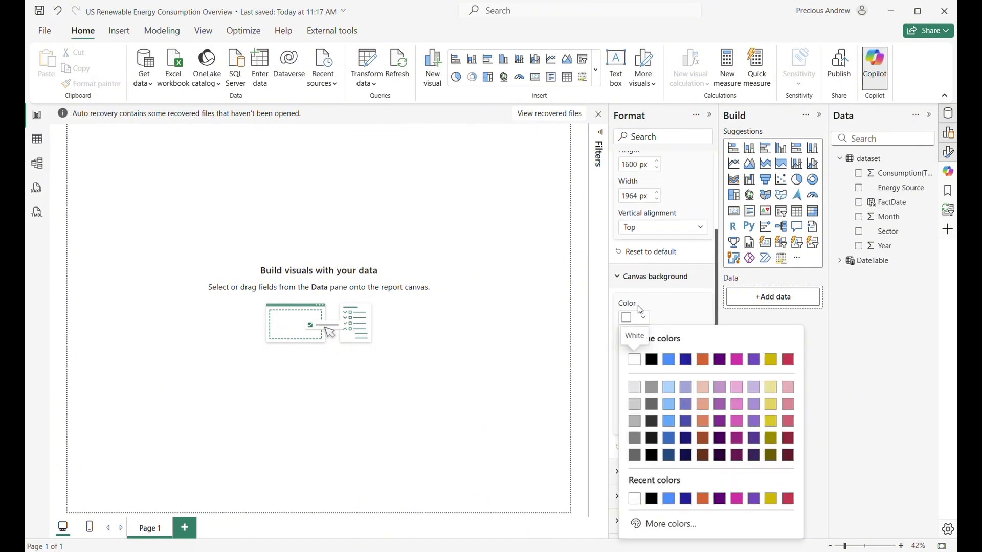
left_click(659, 523)
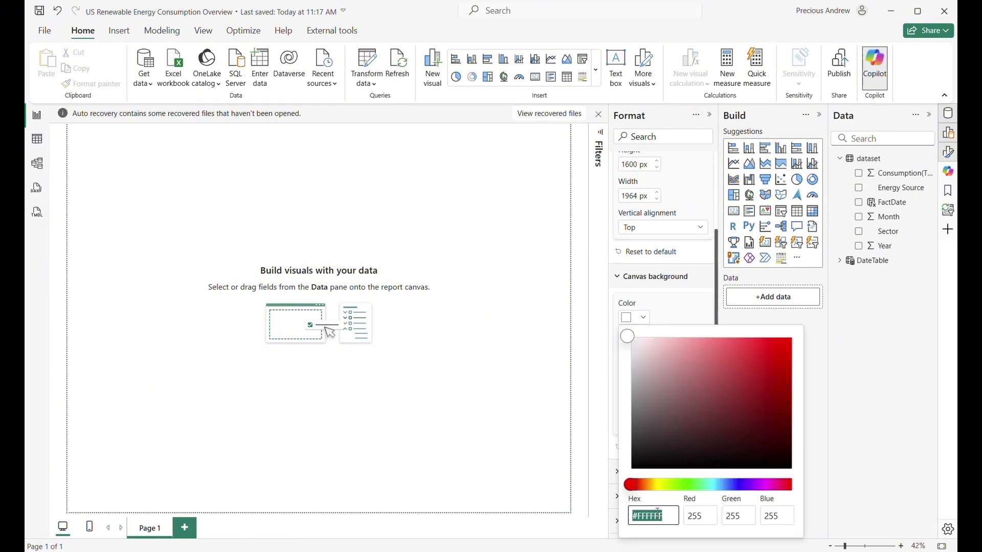
type("£")
type("333333")
left_click(618, 431)
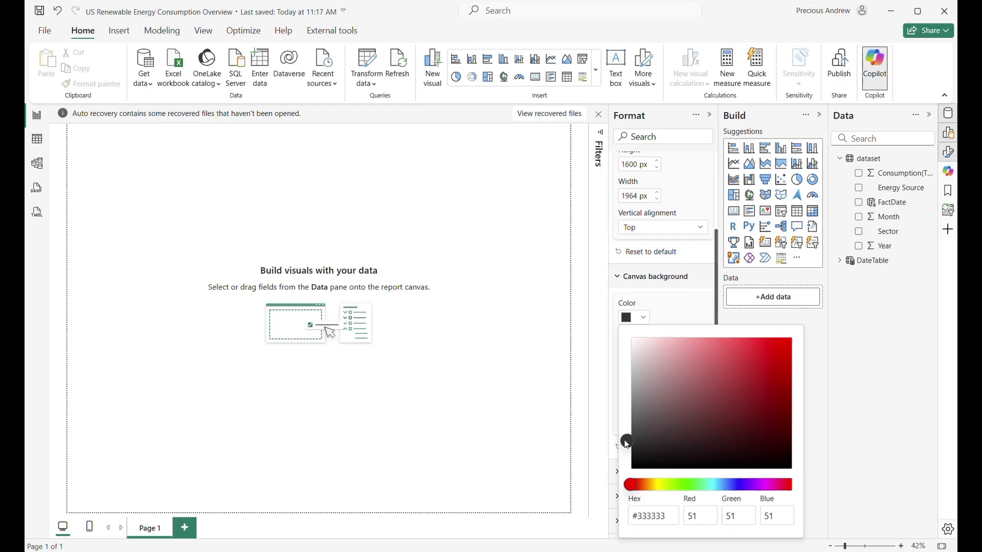
left_click(630, 440)
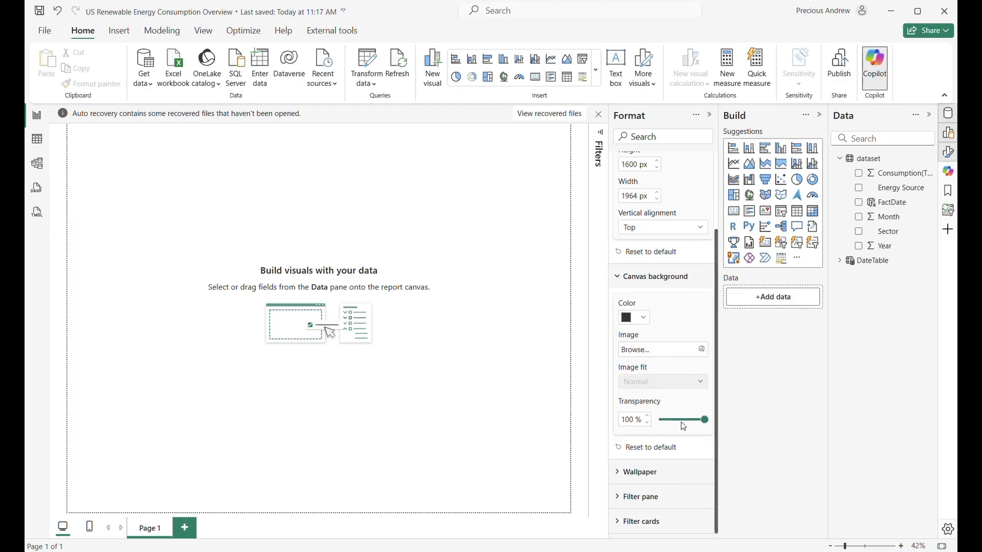
left_click_drag(707, 420, 639, 420)
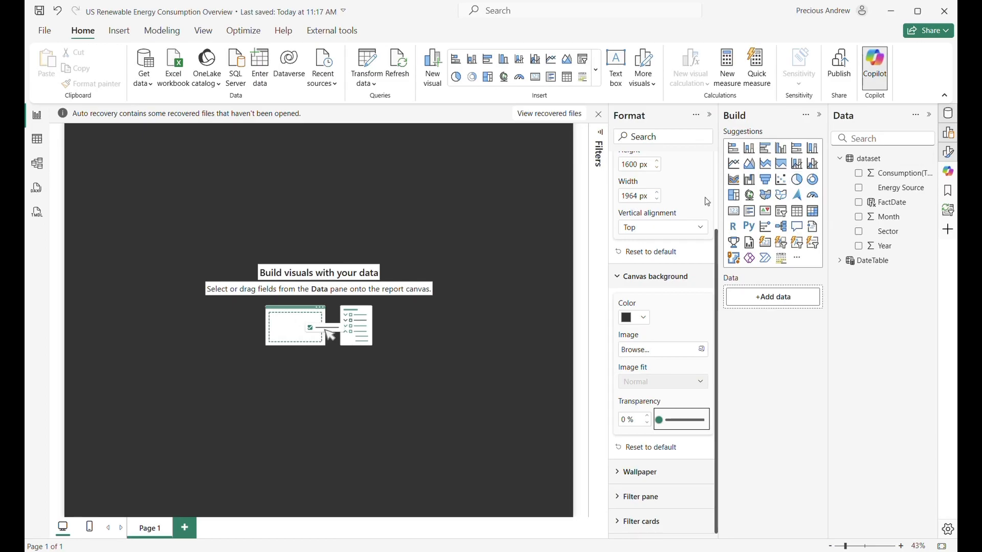
- Add a card visual at about horizontal 92, vertical 355 on the page, and set its height to 252 and width to 1100
left_click(765, 244)
left_click_drag(90, 191, 105, 222)
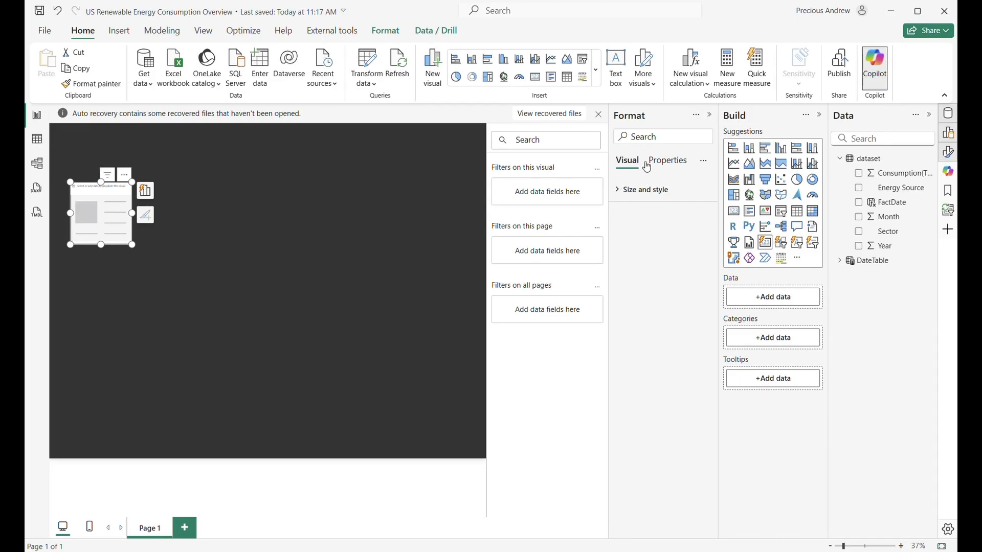
left_click(619, 191)
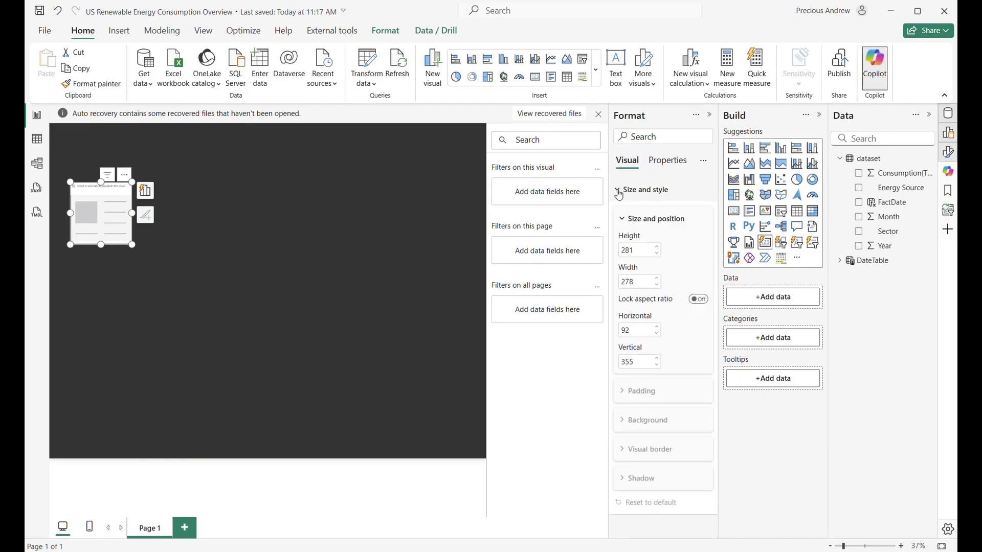
double_click(641, 250)
type("252")
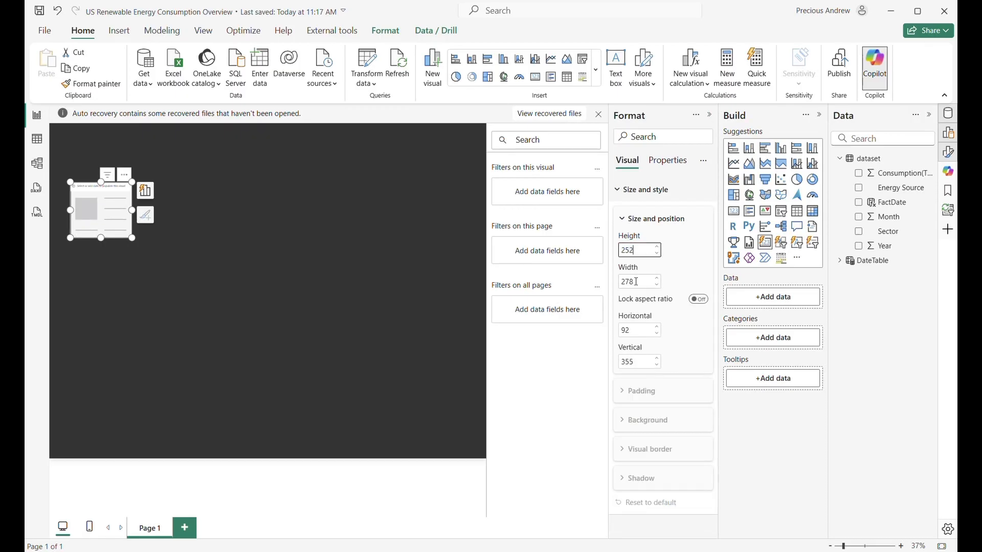
left_click(427, 19)
double_click(629, 282)
type("1100")
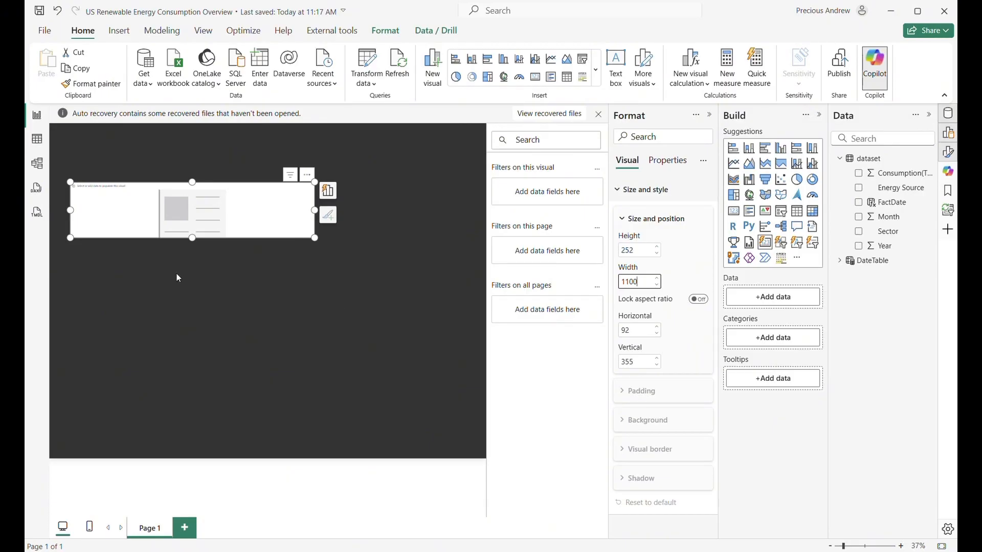
left_click(348, 269)
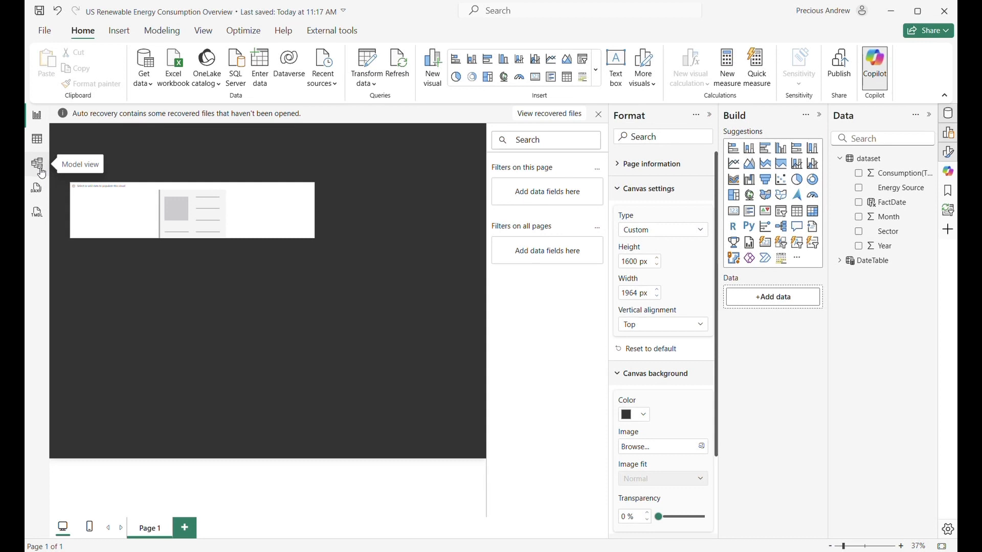
- Create and load an empty table named DAX Measures for storing measures
left_click(271, 65)
left_click(297, 429)
key("BackSpace")
key("BackSpace")
key("BackSpace")
key("BackSpace")
key("BackSpace")
type("DAX Measures")
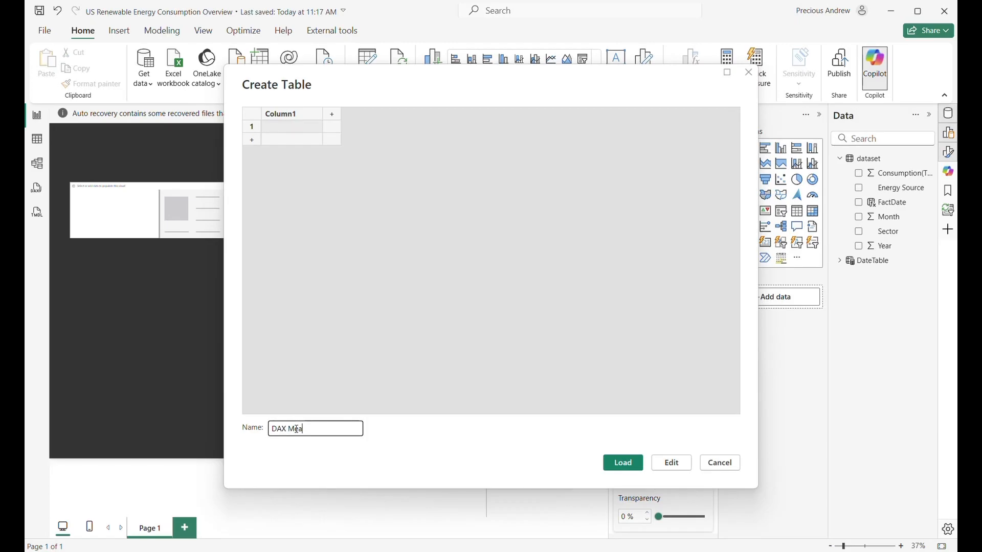
key("Return")
- Add the measure Total Renewable Energy Consumption(TBTU) to the DAX Measures table, defined as SUM('dataset'[Consumption(TBTU)])
left_click(866, 282)
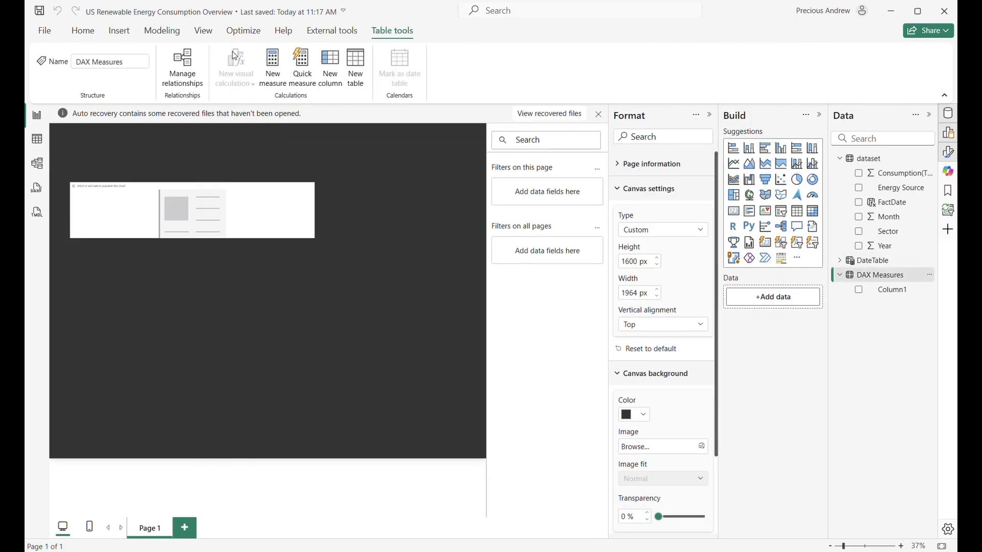
left_click(281, 65)
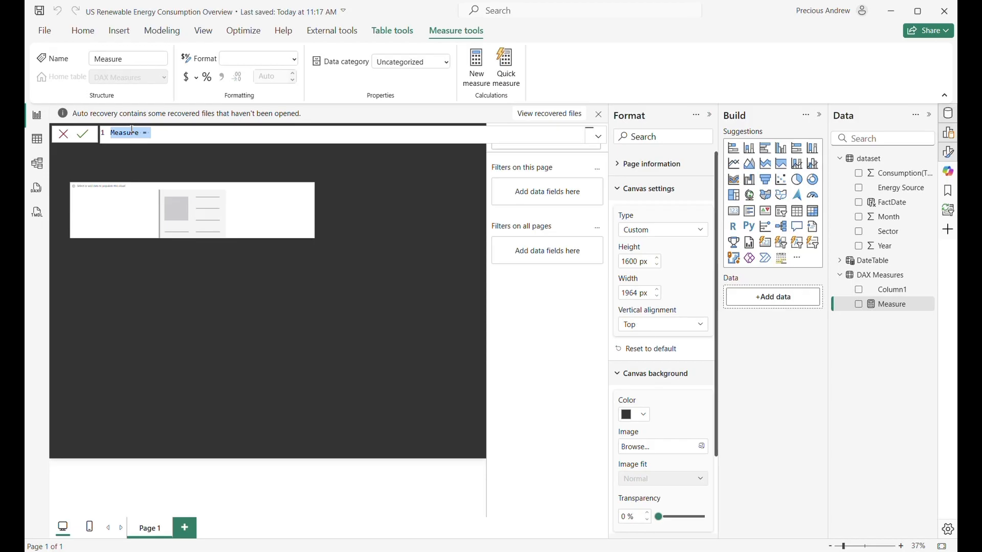
type("Total Renewable Energy Con")
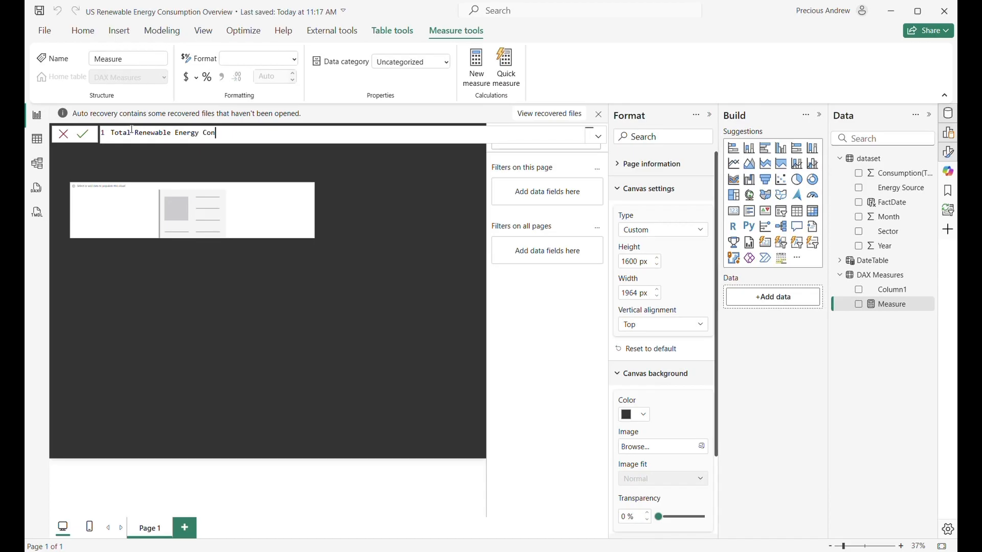
type("sumption = SU")
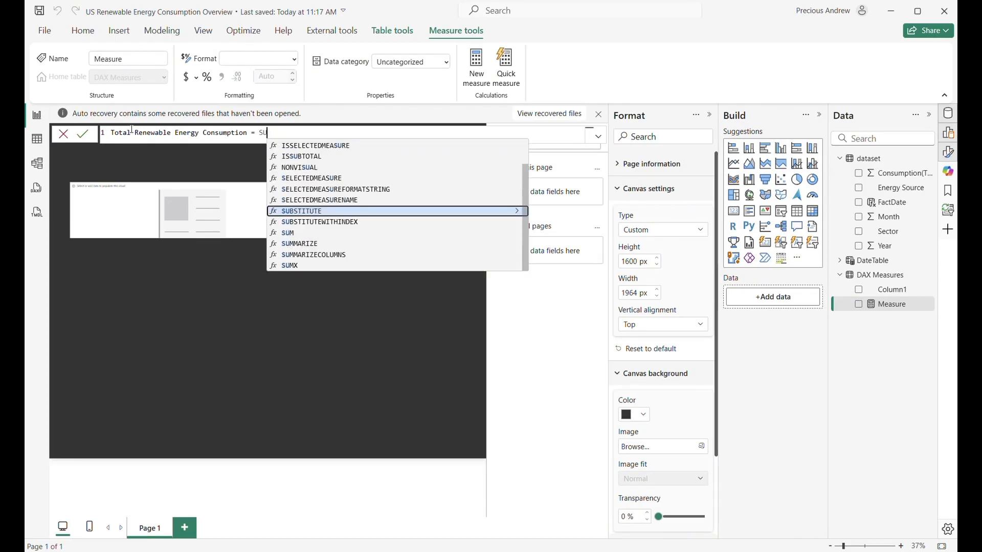
type("M(")
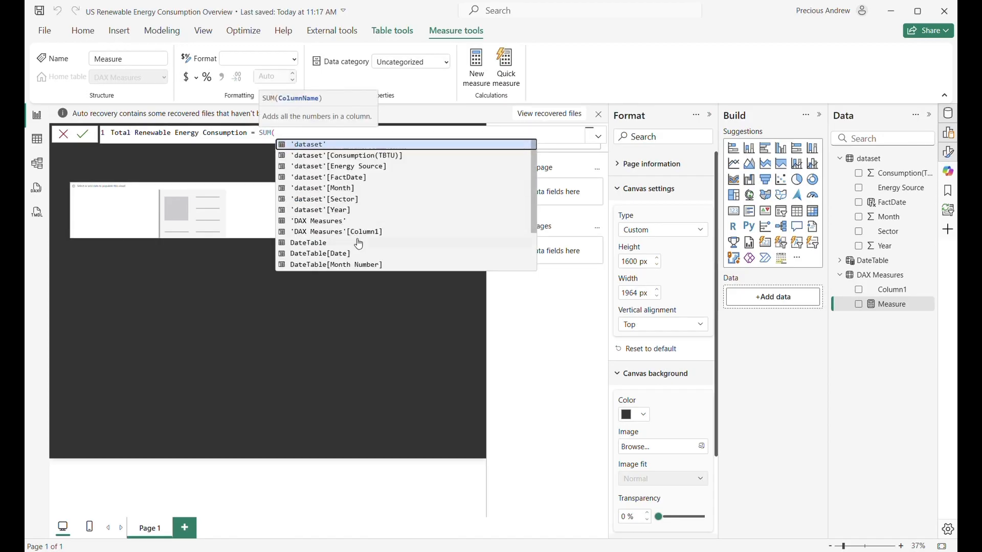
left_click(355, 160)
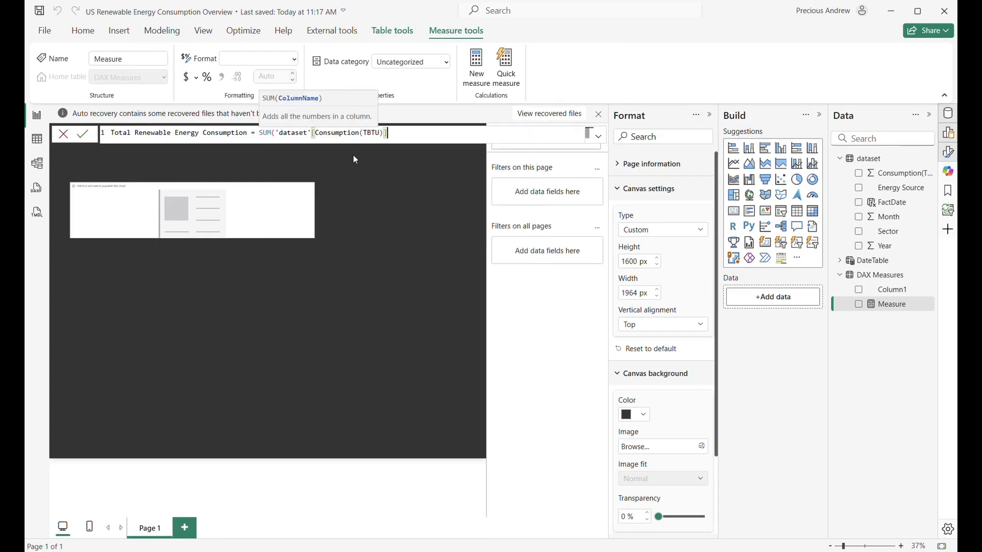
left_click(231, 134)
type("(TBTU")
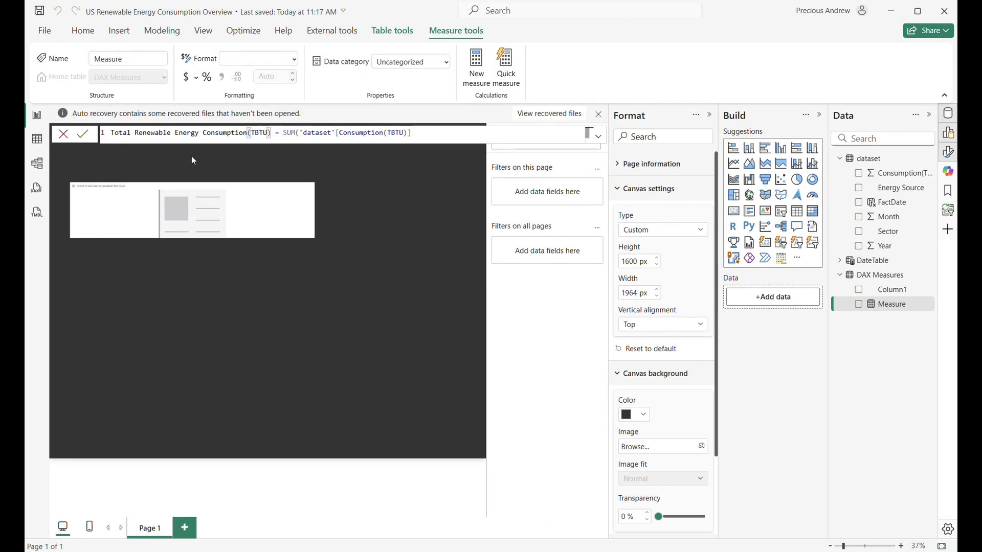
key("Return")
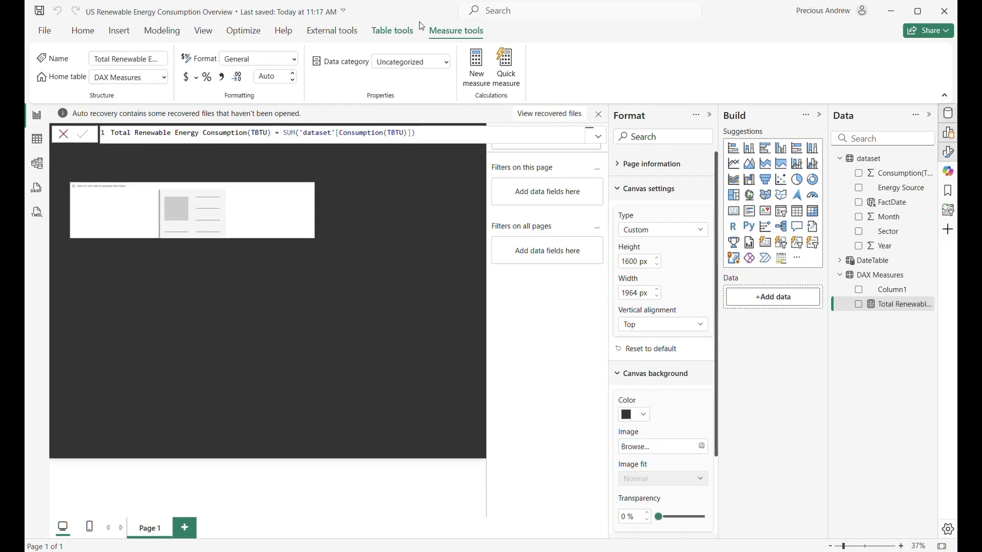
left_click(406, 185)
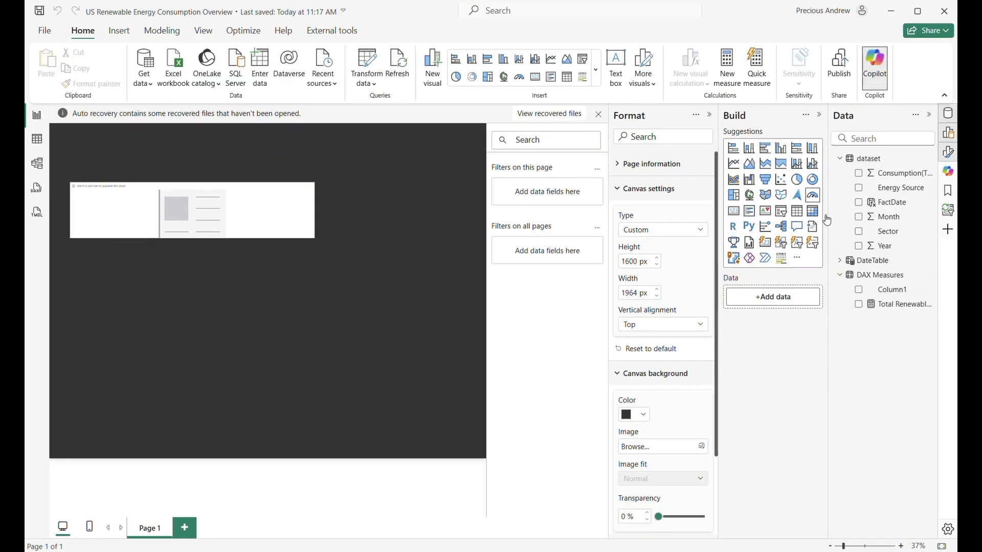
- Start a new measure named Top Renewable Source, declaring the variable SummaryTable on its second line
left_click(732, 61)
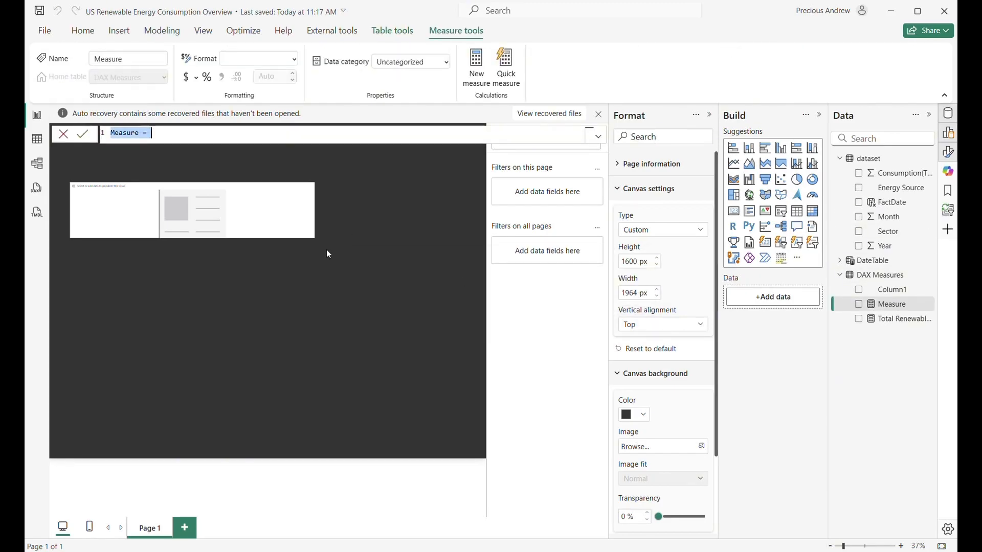
type("Top Renewable Sou")
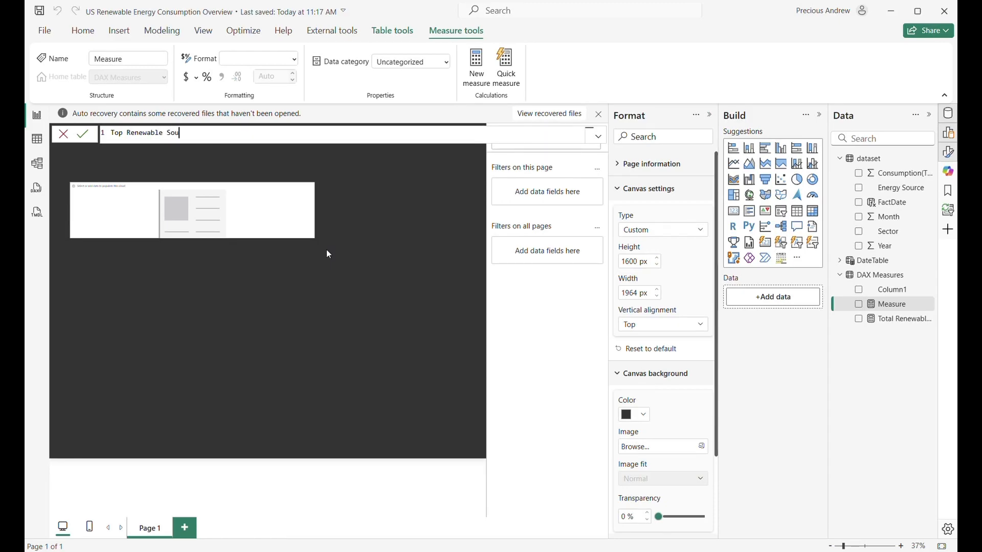
type("rce =")
key("shift+Return")
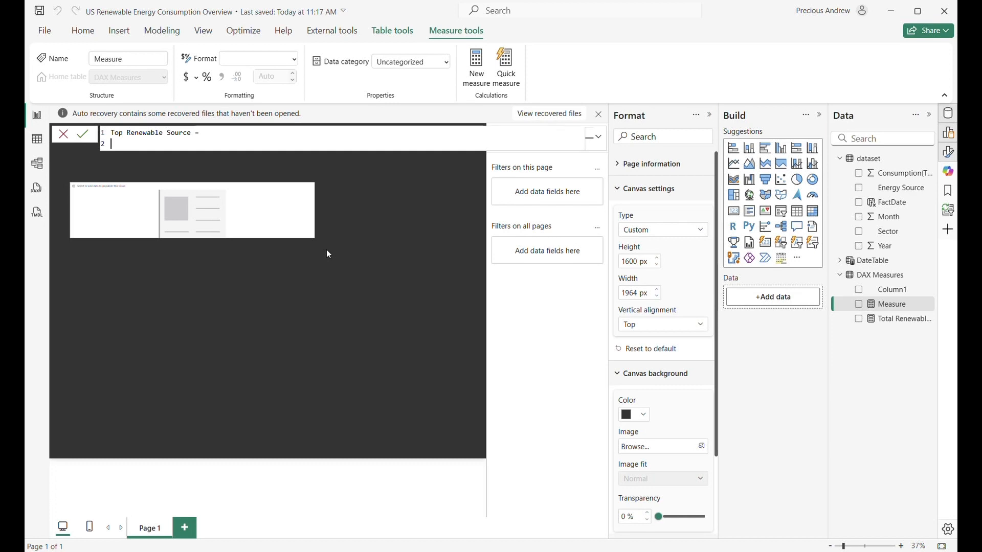
type("VAR SummaryTable =")
key("shift+Return")
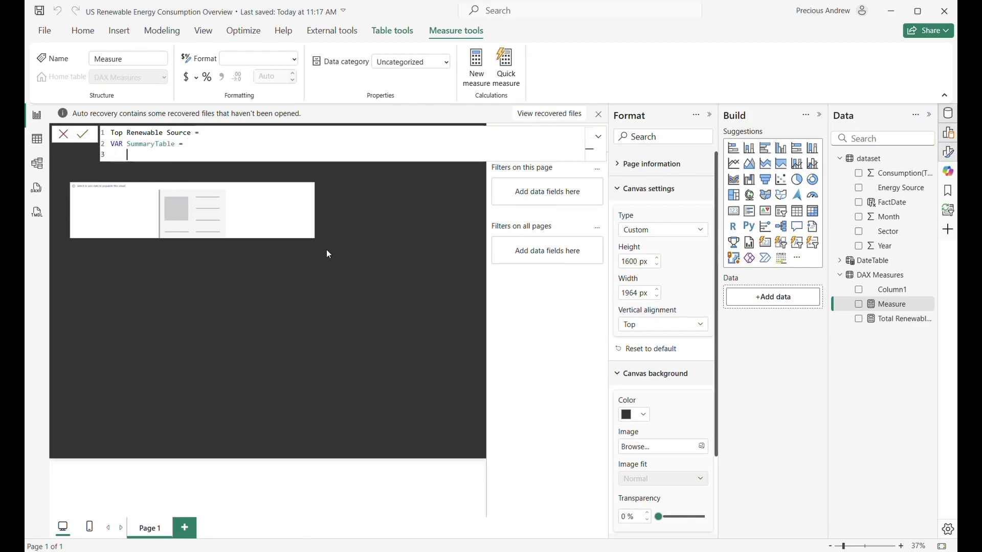
- Begin the SummaryTable variable's definition with a SUMMARIZE function that takes 'dataset' as its table
type("SUM")
key("Down")
key("Tab")
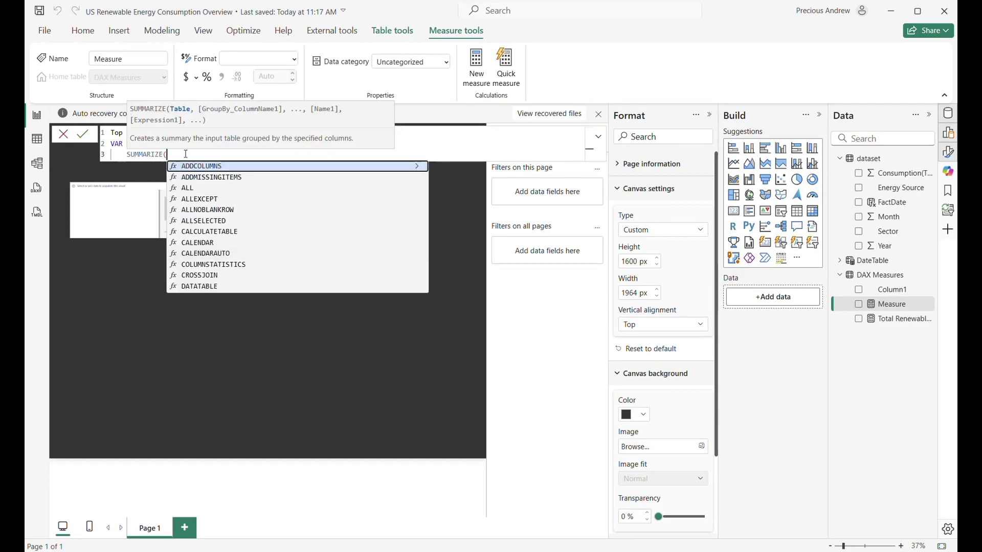
type("'d")
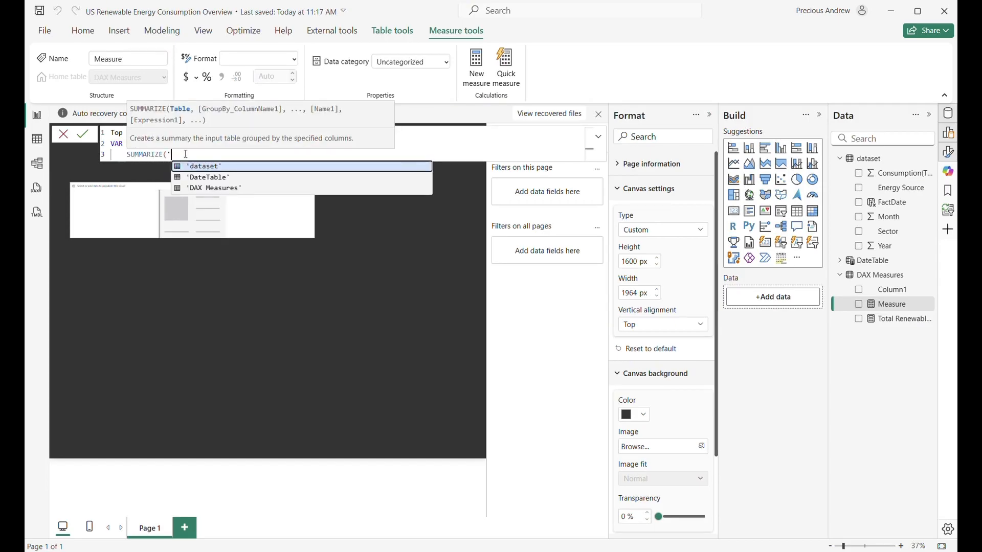
left_click(222, 168)
type(",")
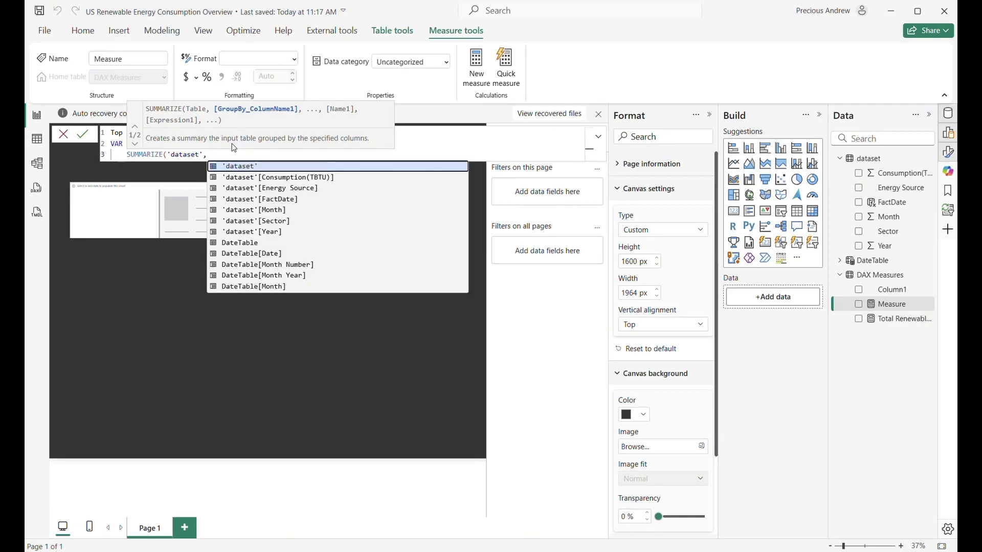
- Add 'dataset'[Energy Source] on a new line as the SUMMARIZE grouping column
key("shift+Return")
key("Tab")
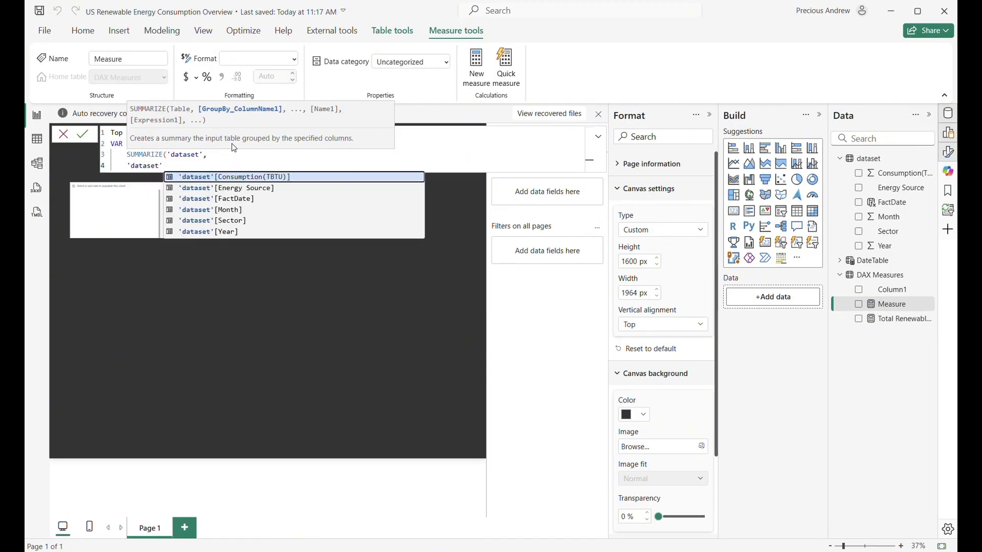
key("ctrl+z")
key("ctrl+z")
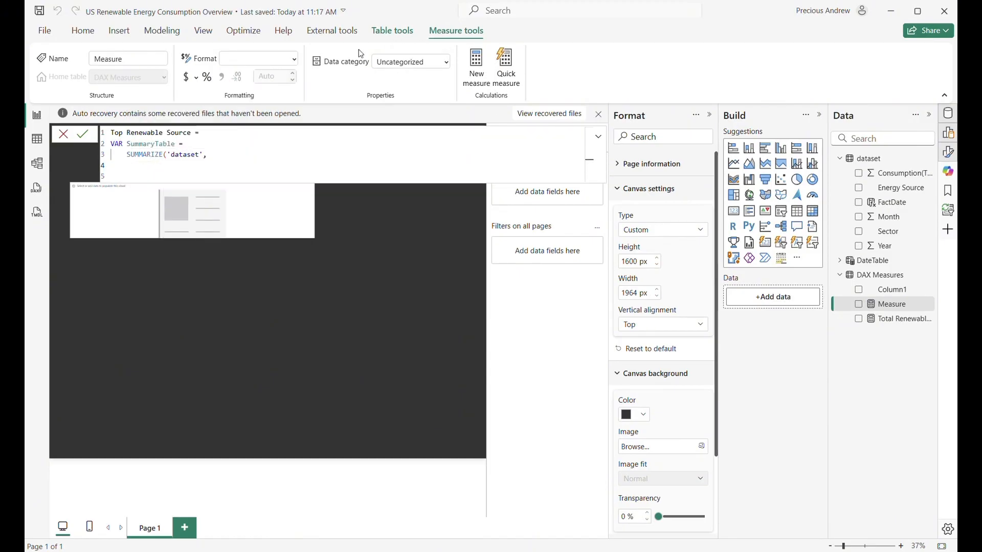
left_click(150, 163)
type("dat")
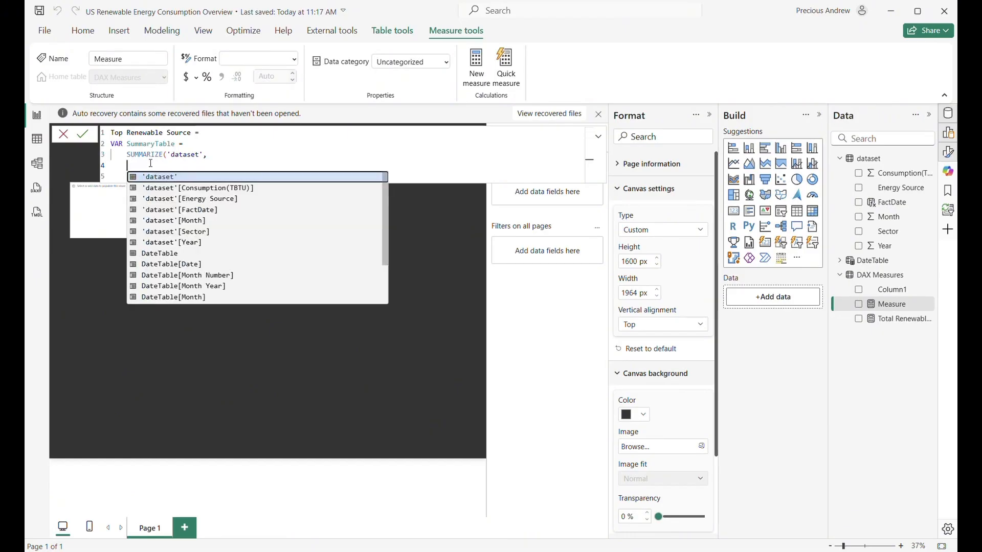
left_click(230, 199)
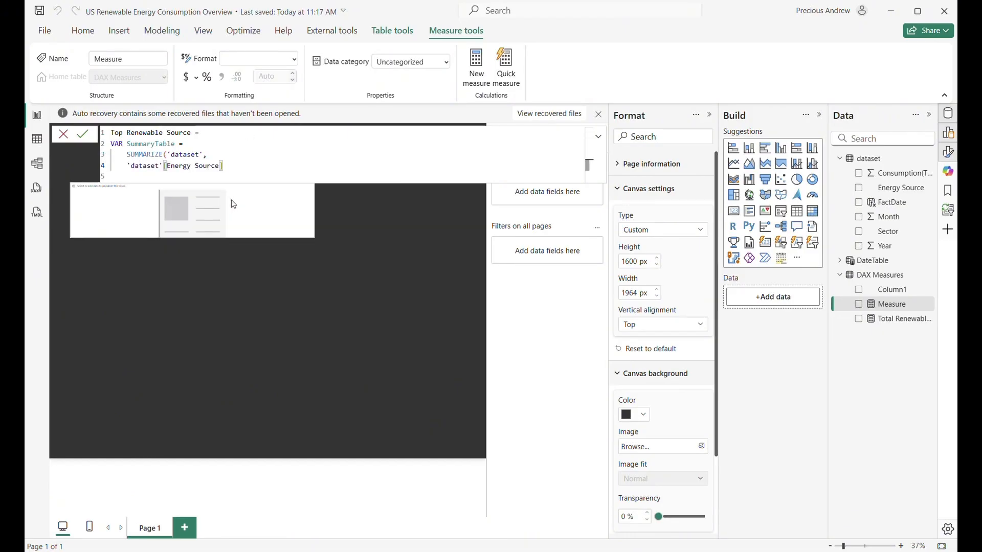
type(",")
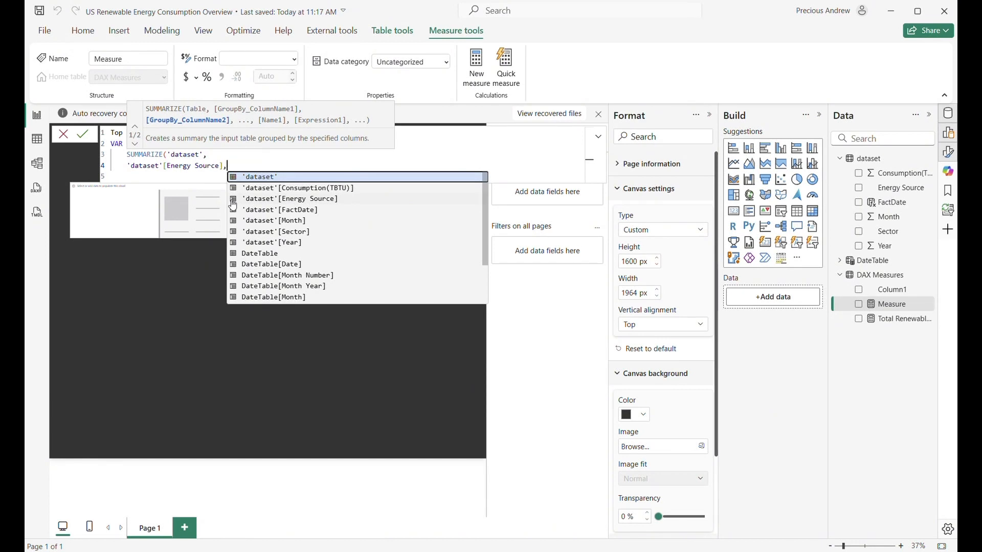
- Name the summarised column "Total Consumption" on the fifth line of the SUMMARIZE function
key("shift+Return")
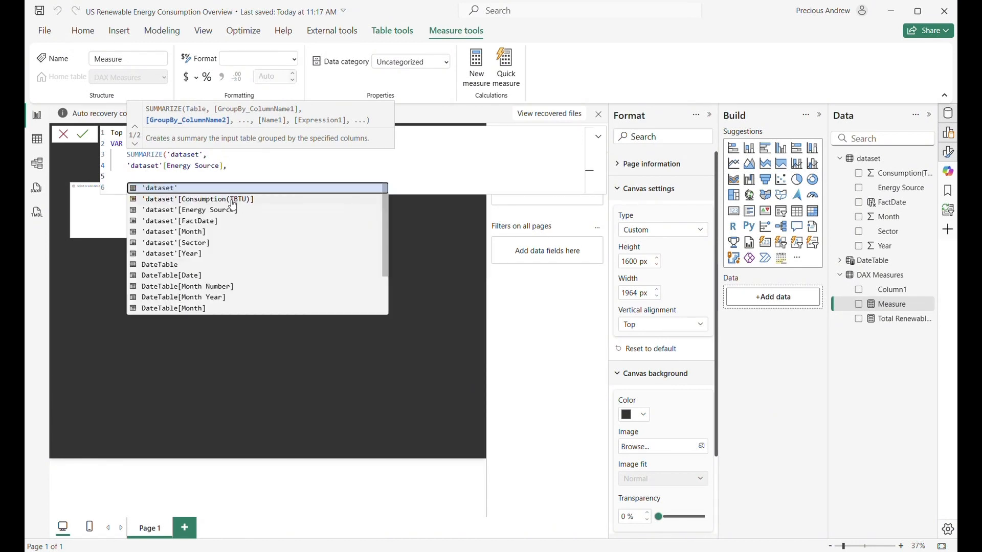
type("\"")
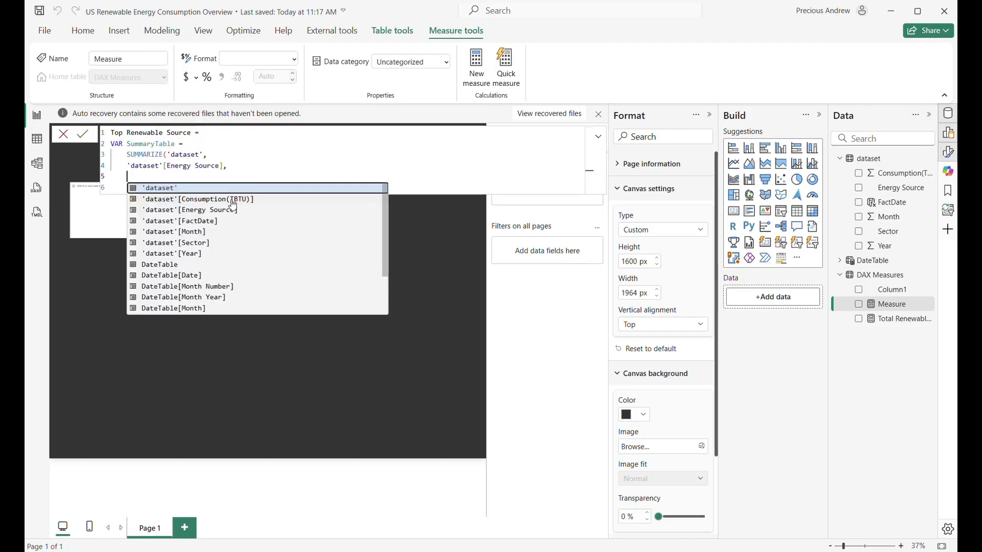
type("Total Condu")
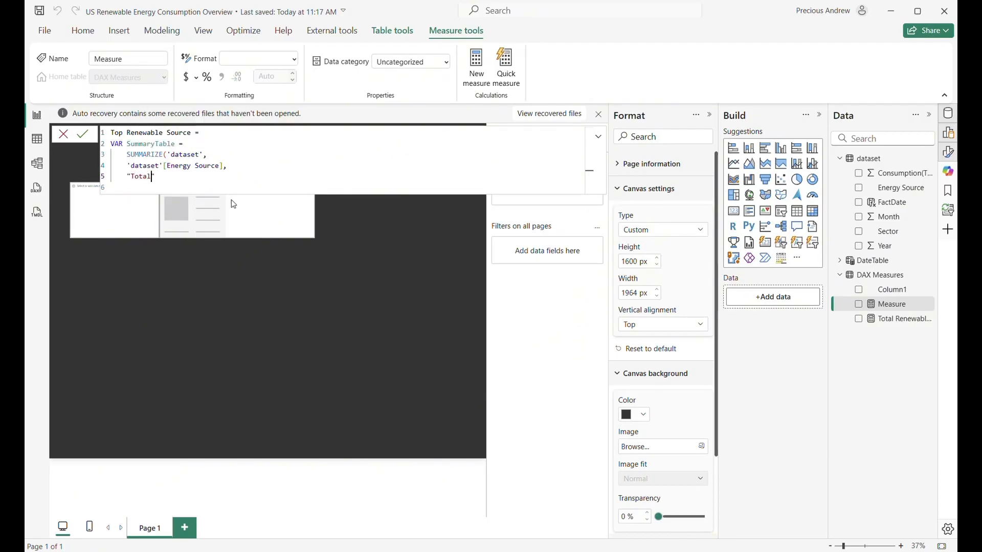
key("BackSpace")
key("BackSpace")
key("BackSpace")
type("nsumption\", ")
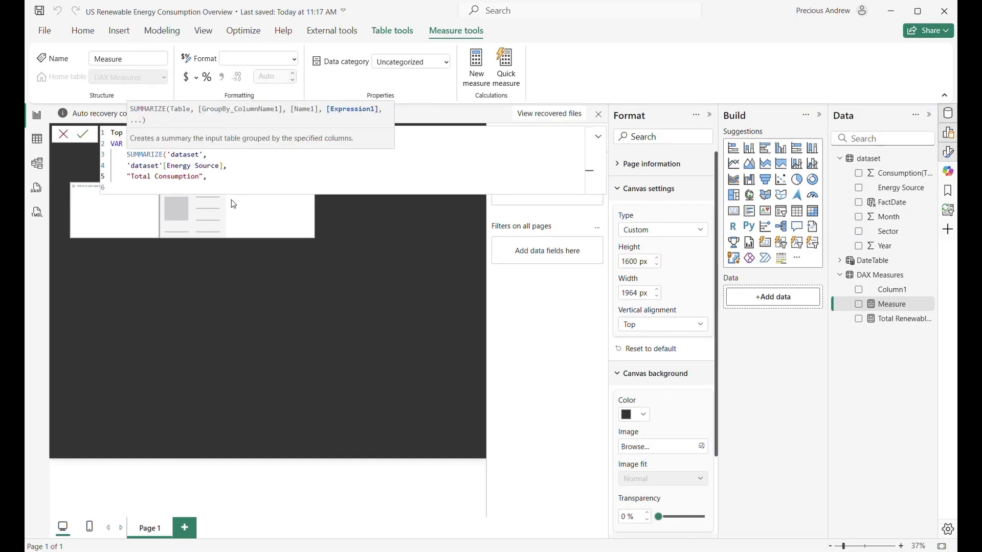
- Define the Total Consumption column as SUM('dataset'[Consumption(TBTU)]) and close the SUMMARIZE function on its own line
type("SUM")
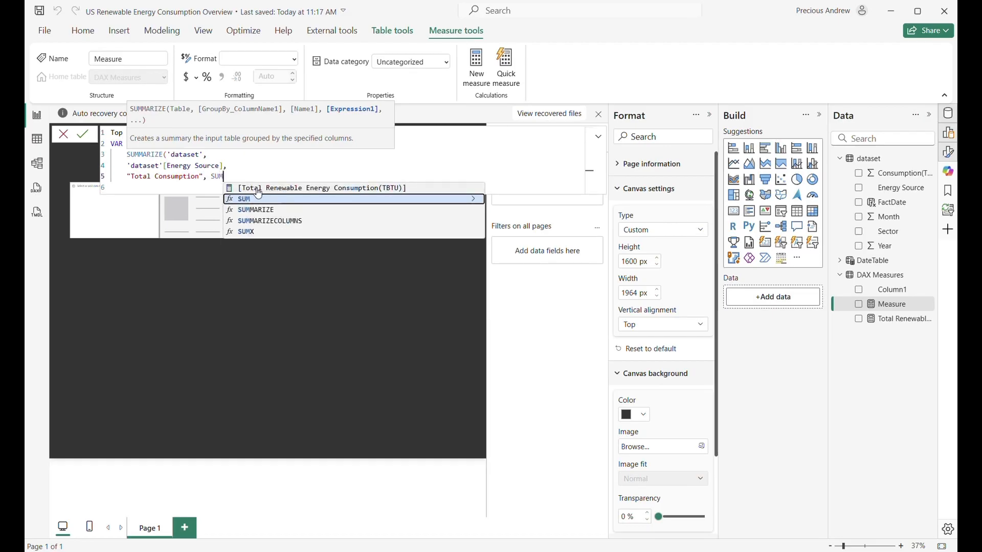
type("(")
left_click(307, 201)
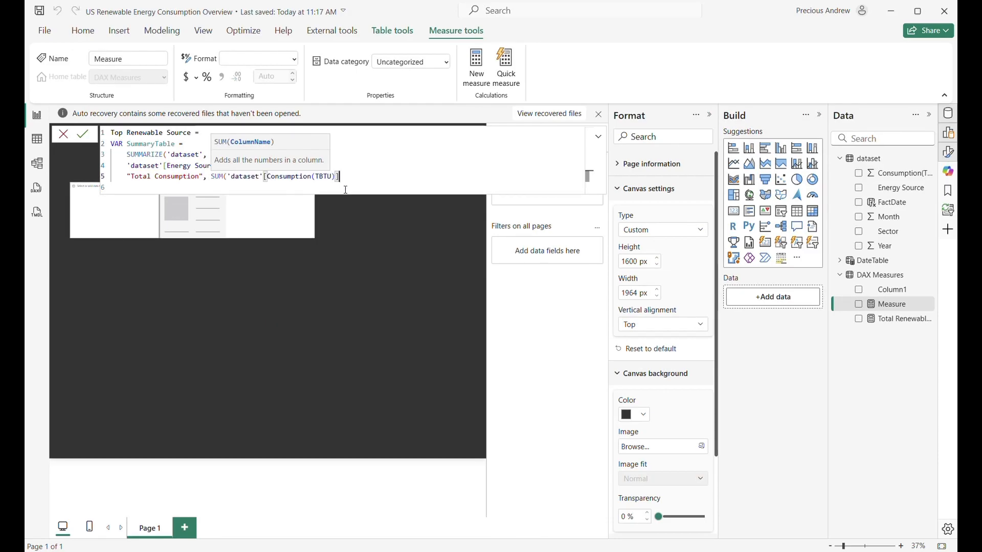
type(")")
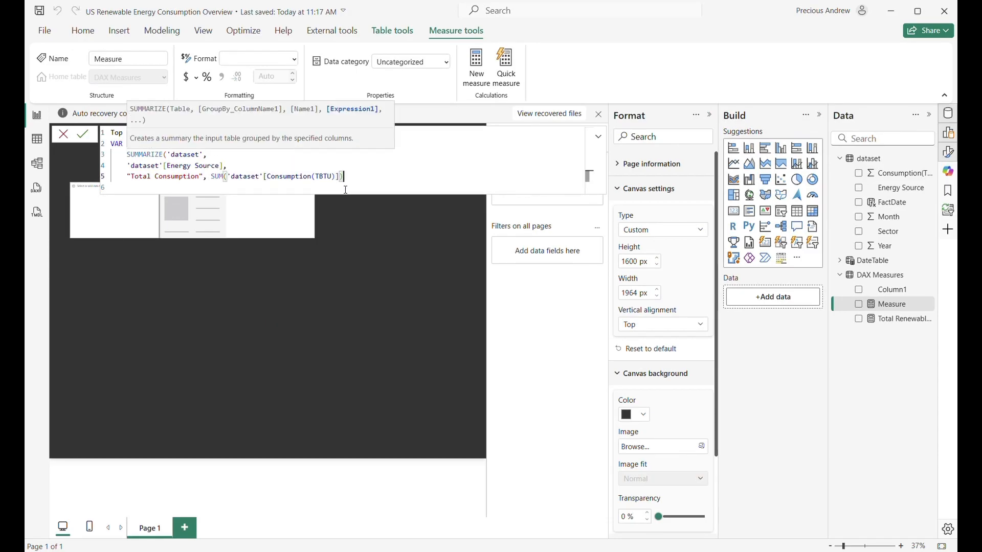
key("Return")
type(")")
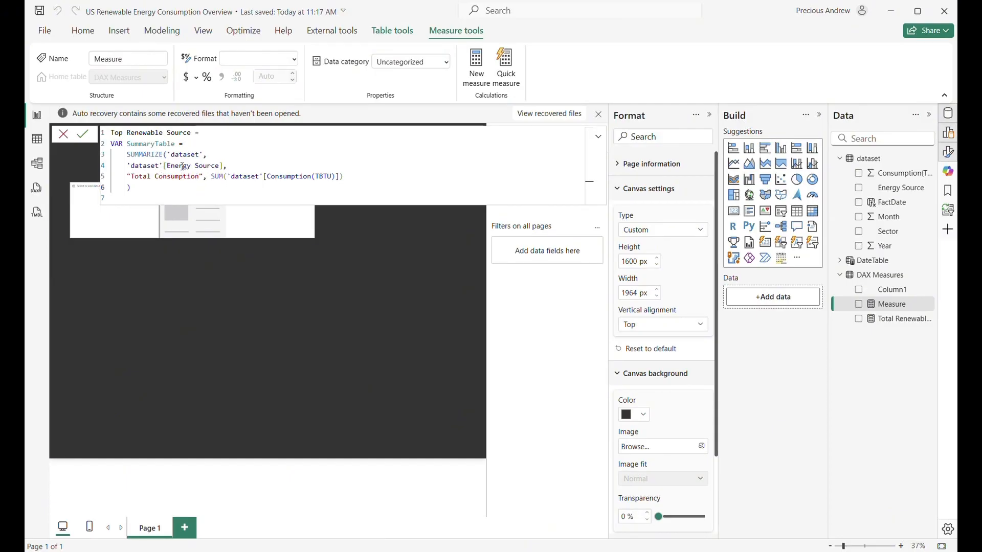
- Declare the variable TopSource below SummaryTable, starting a TOPN function that takes 1 row from SummaryTable
left_click(134, 188)
key("Return")
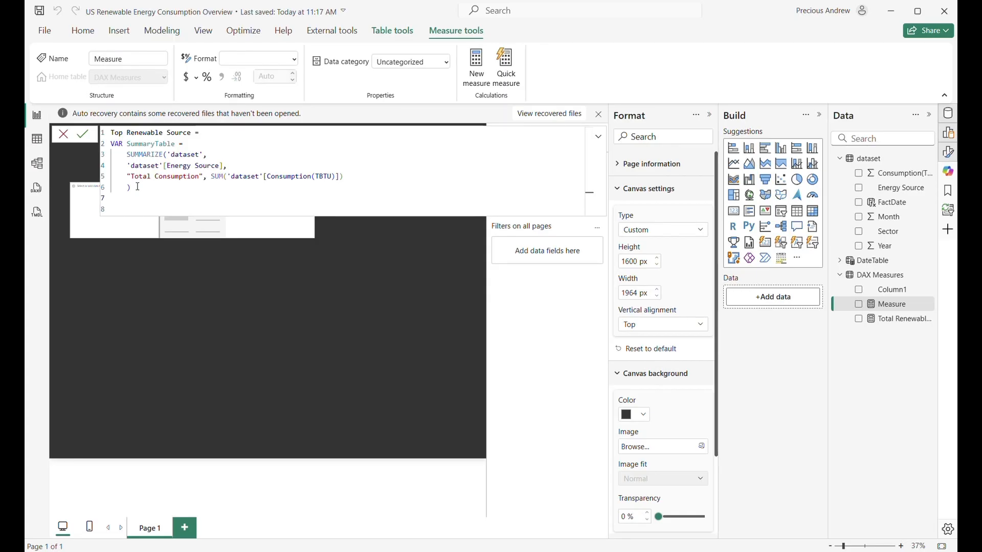
type("VAR TopSource =")
type("TOP")
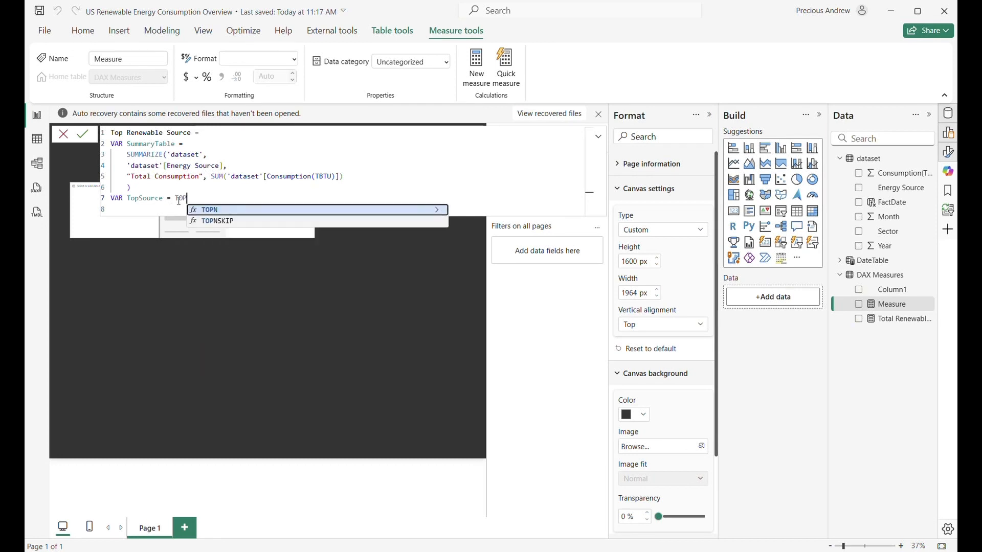
type("N(")
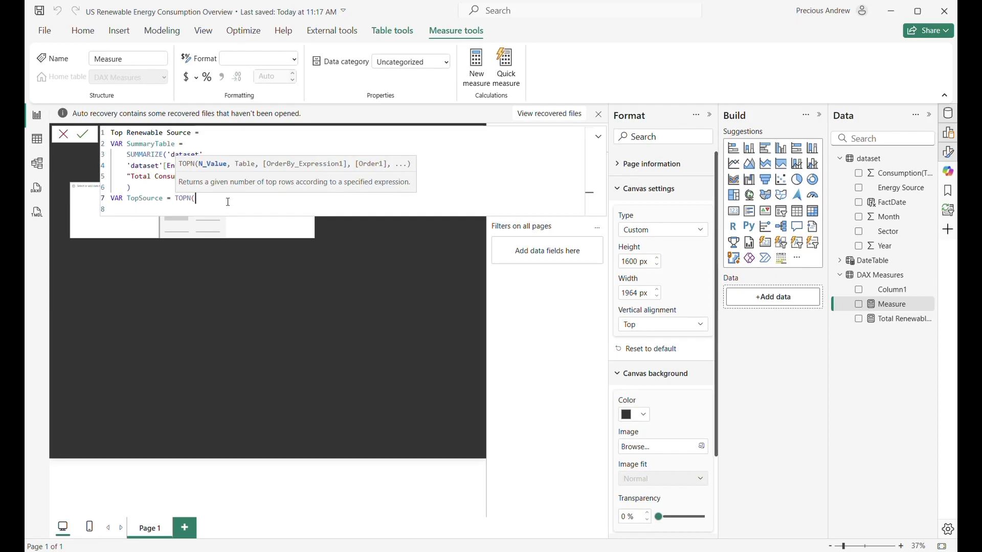
type("1,")
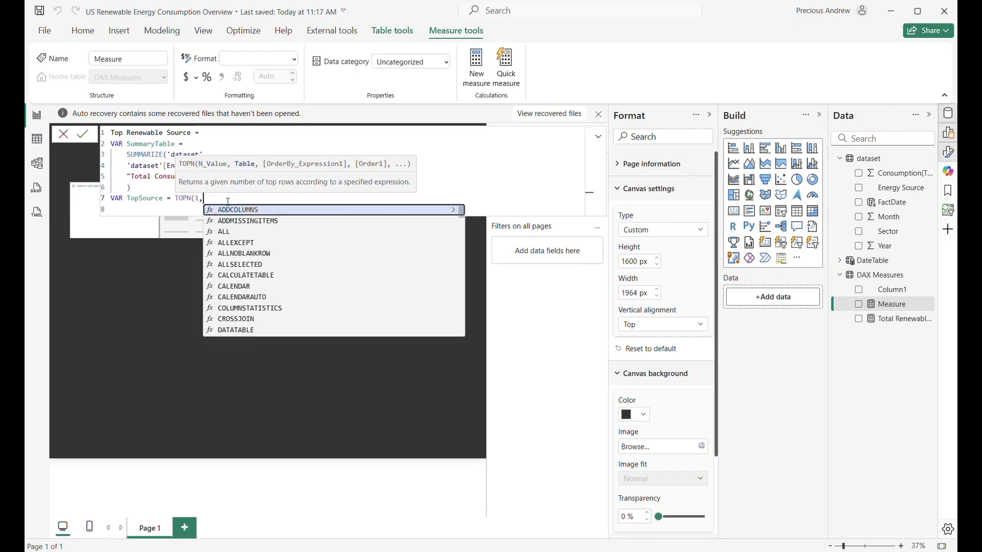
type("S")
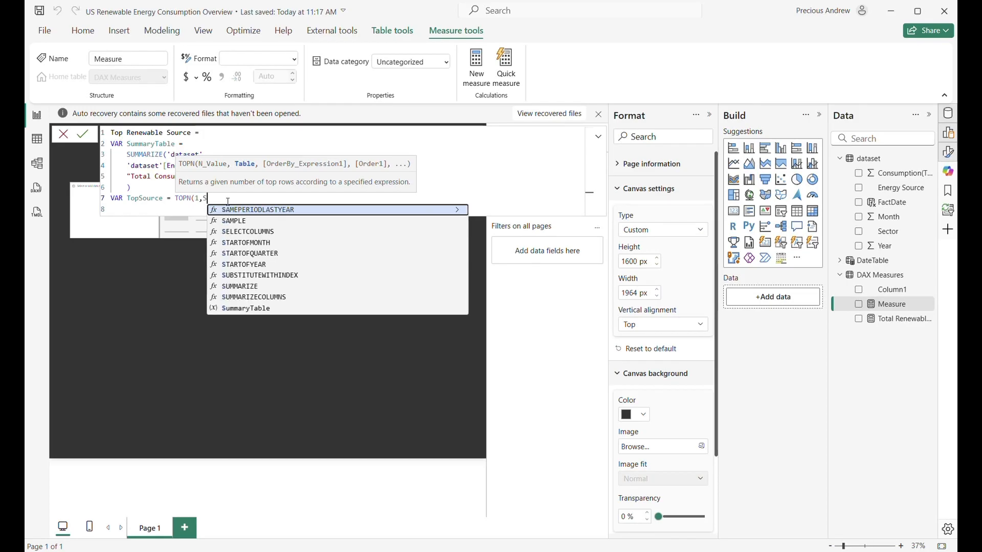
type("um")
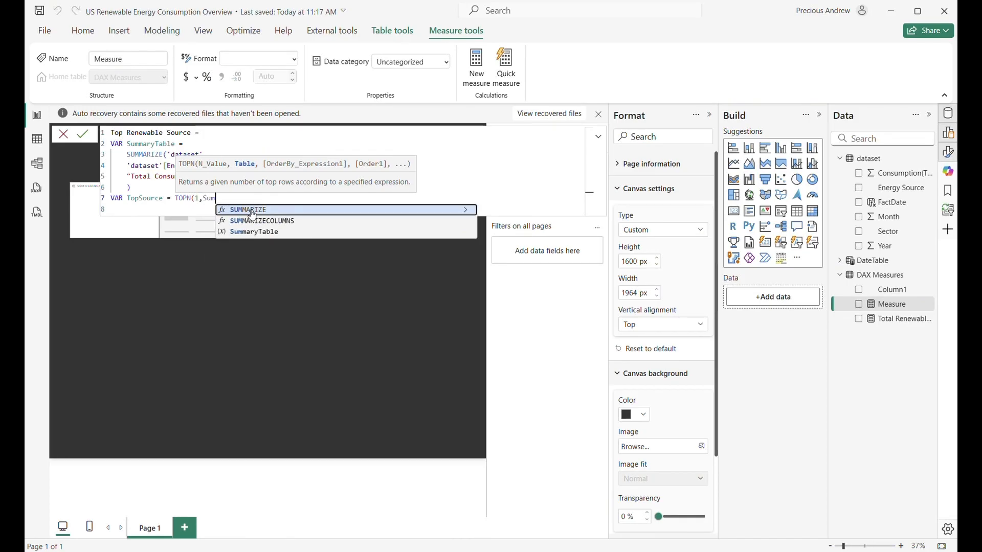
left_click(257, 232)
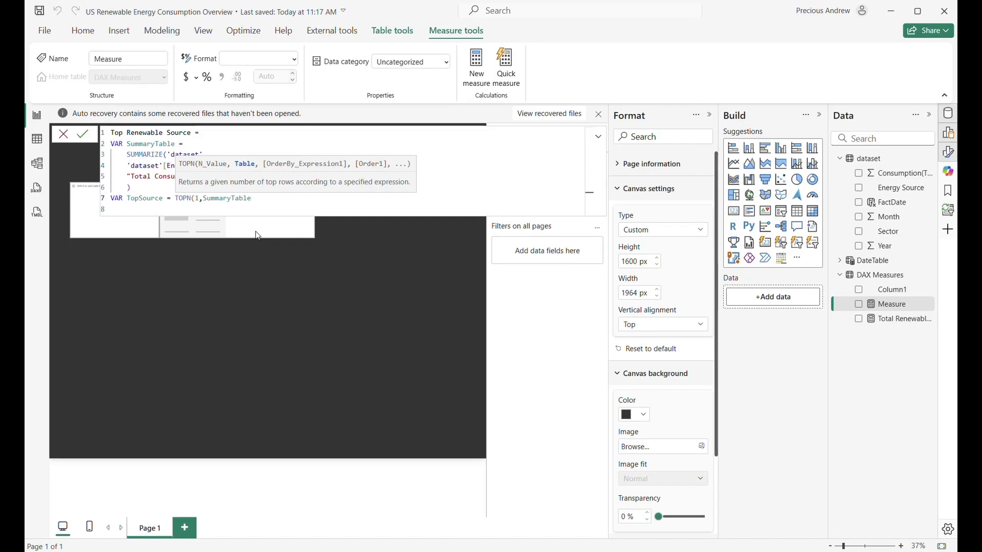
- Order the TOPN function by [Total Consumption] with DESC and close it
type(",[")
left_click(352, 218)
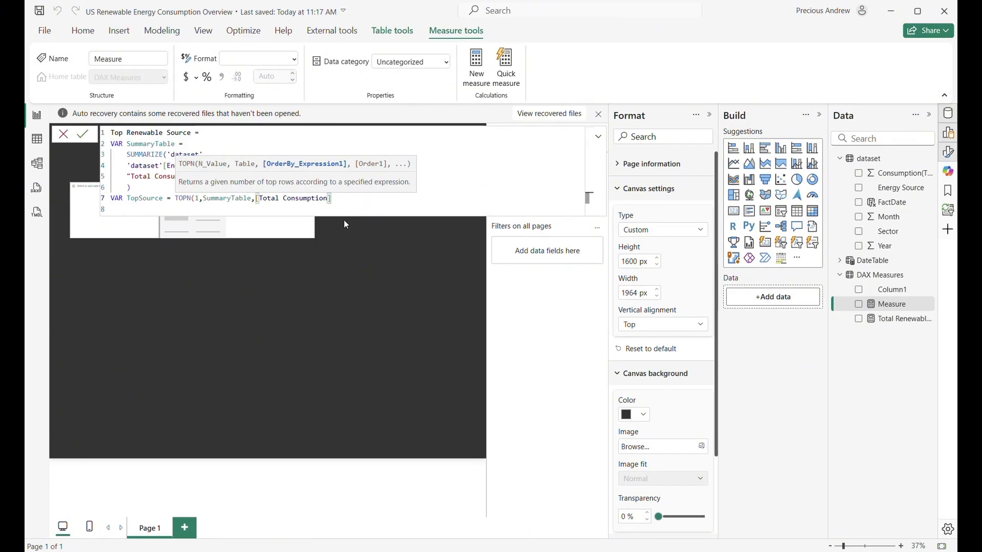
type(", ")
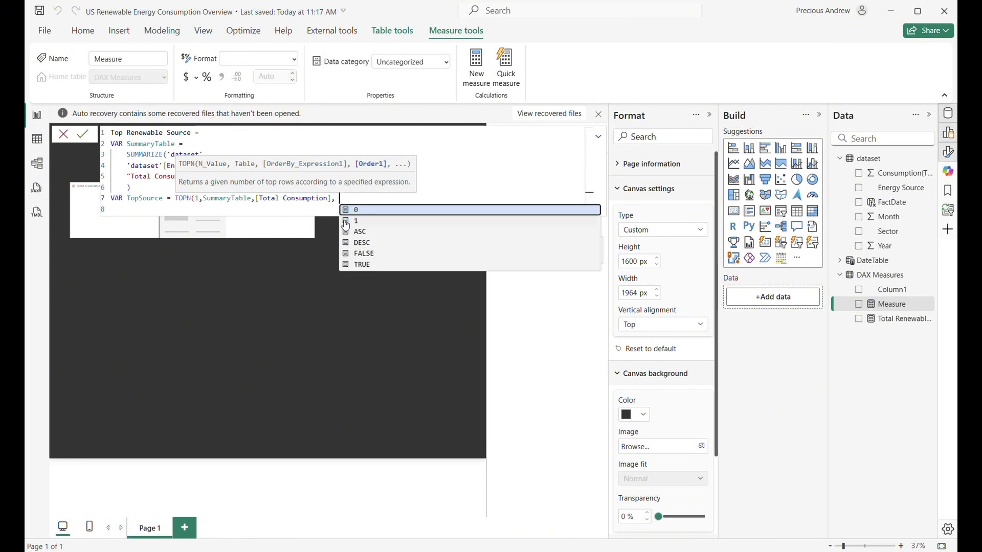
type("DESC")
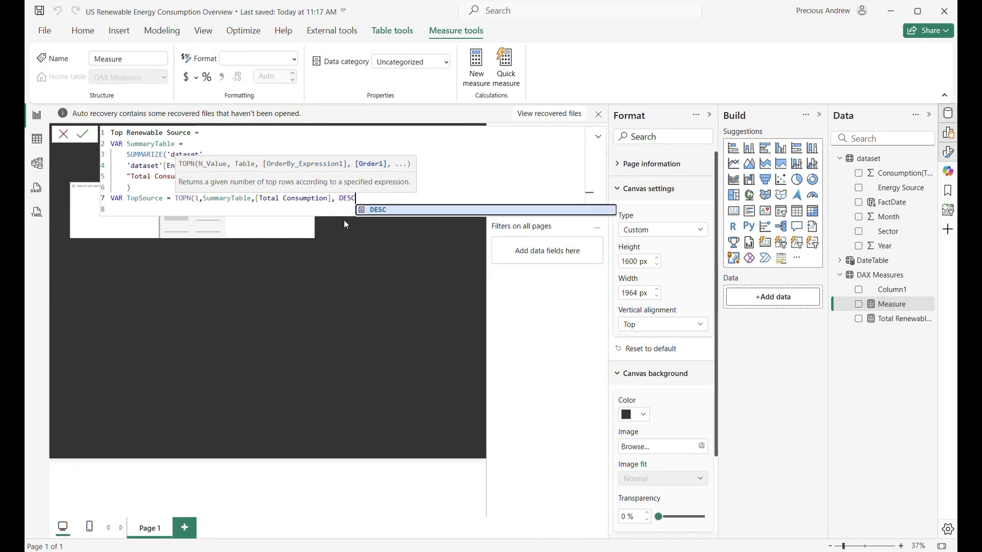
type(")")
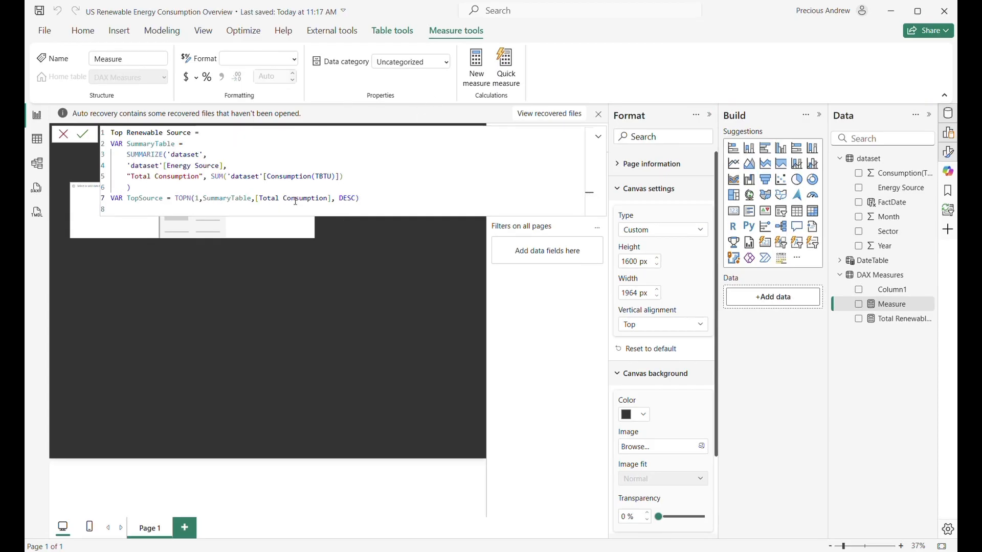
- Add a RETURN statement below the TopSource variable, followed by a new line for its expression
left_click(371, 199)
key("shift+Return")
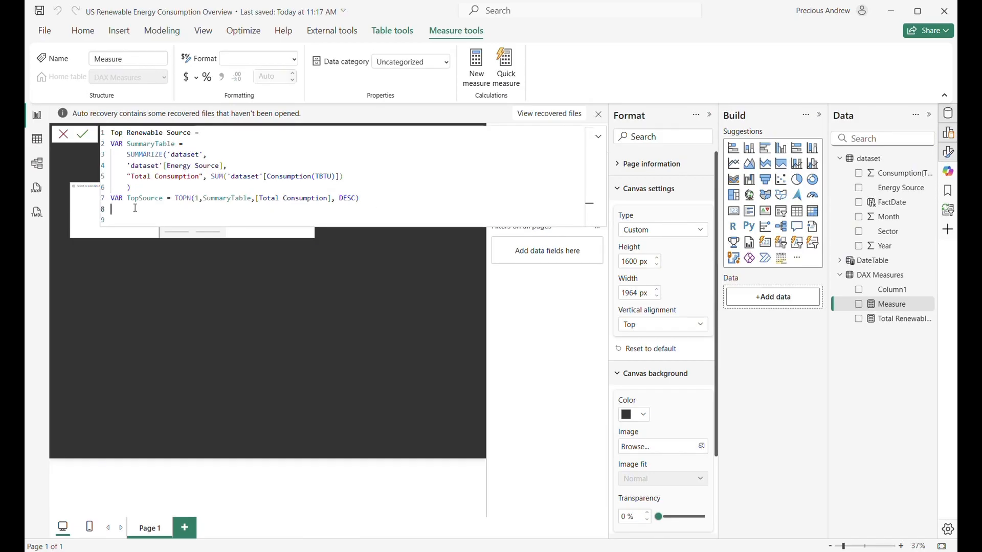
type("RETURN")
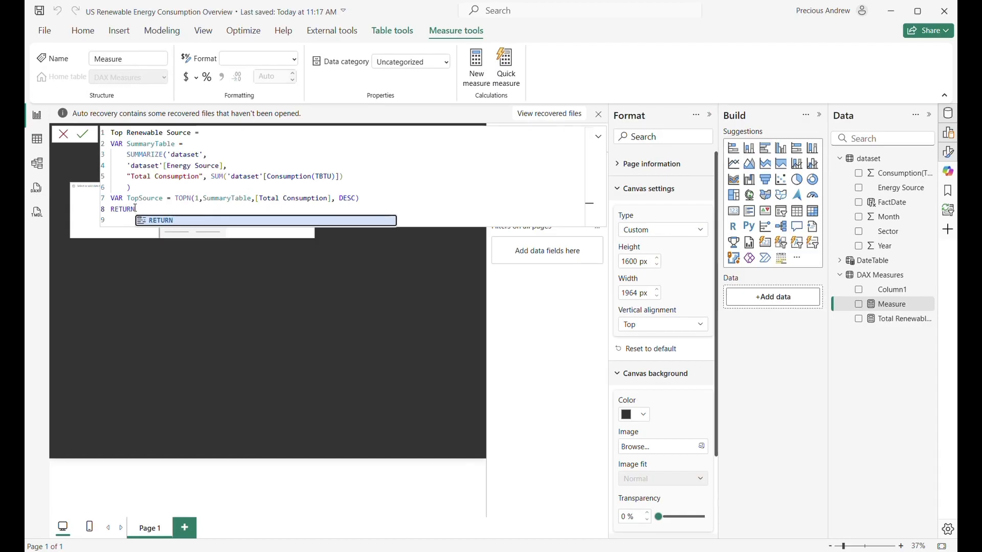
key("shift+Return")
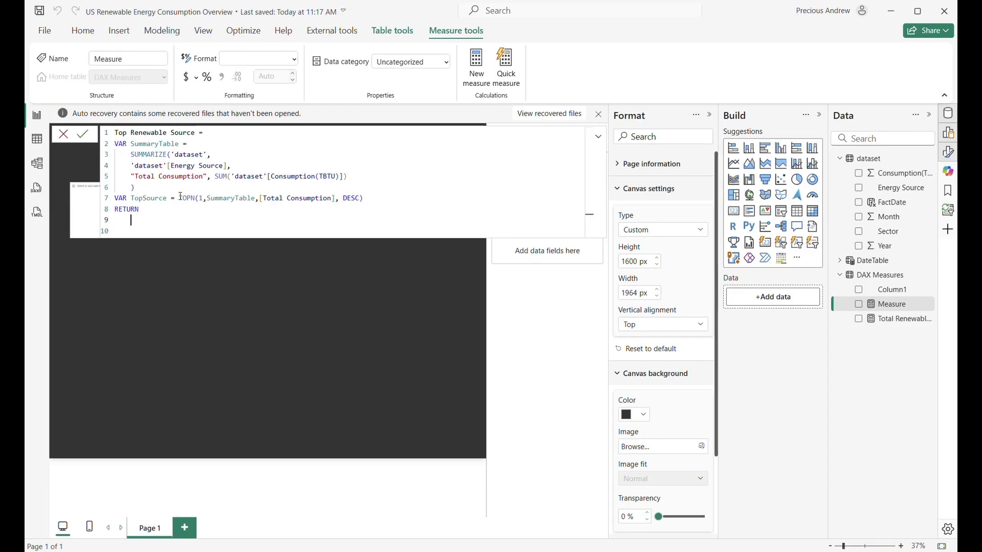
- Return MAXX(TopSource,'dataset'[Energy Source]) as the measure's result and commit the Top Renewable Source measure
type("MAXX")
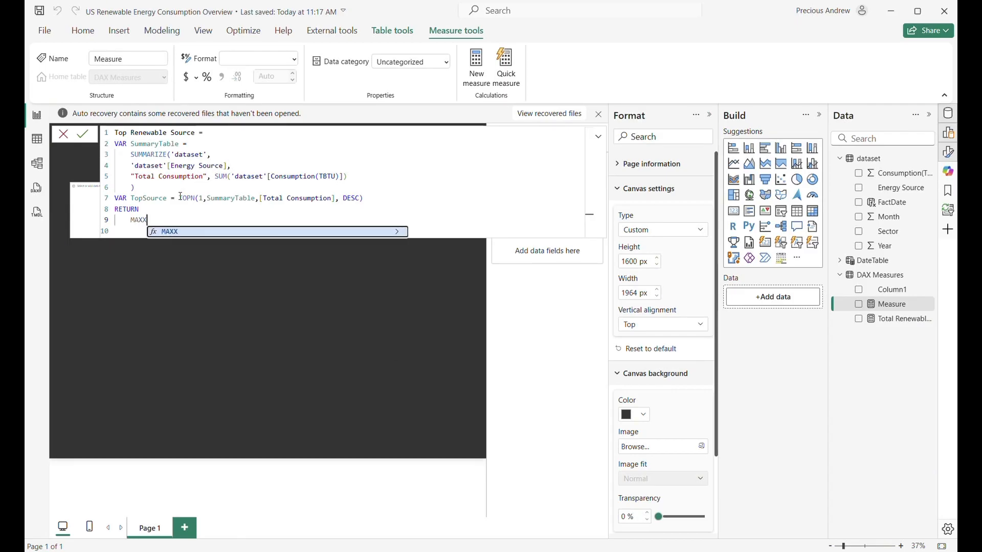
type("(")
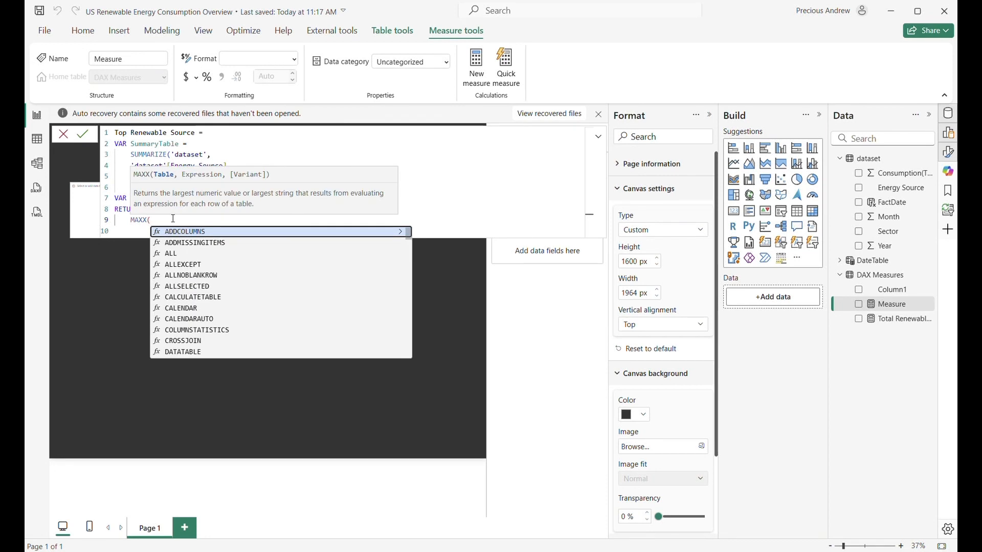
type("Top")
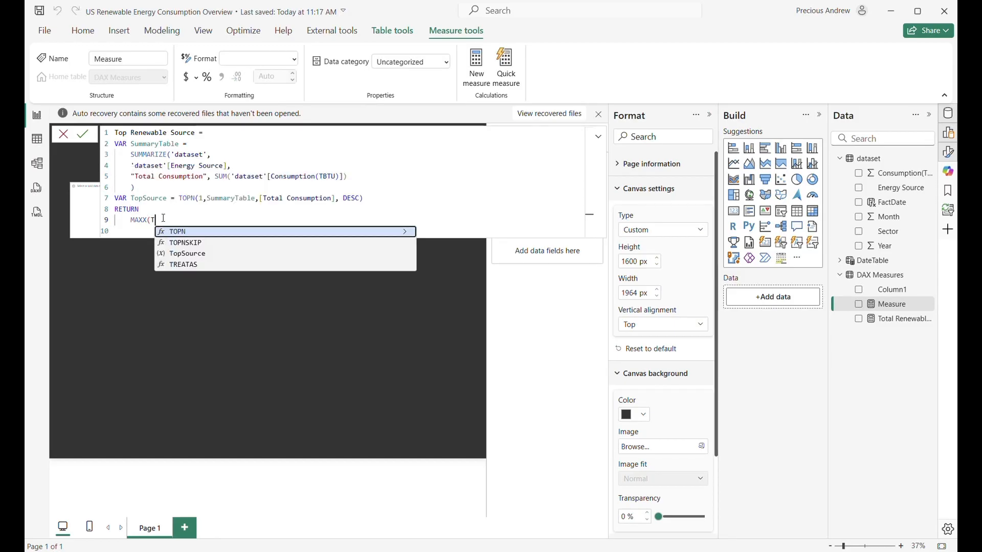
left_click(189, 256)
type(",")
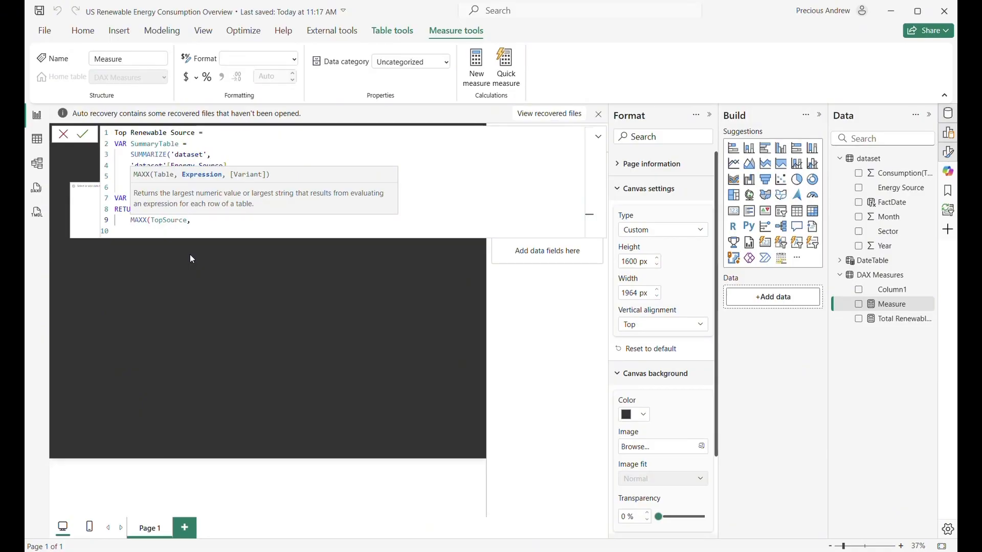
type("'")
left_click(276, 245)
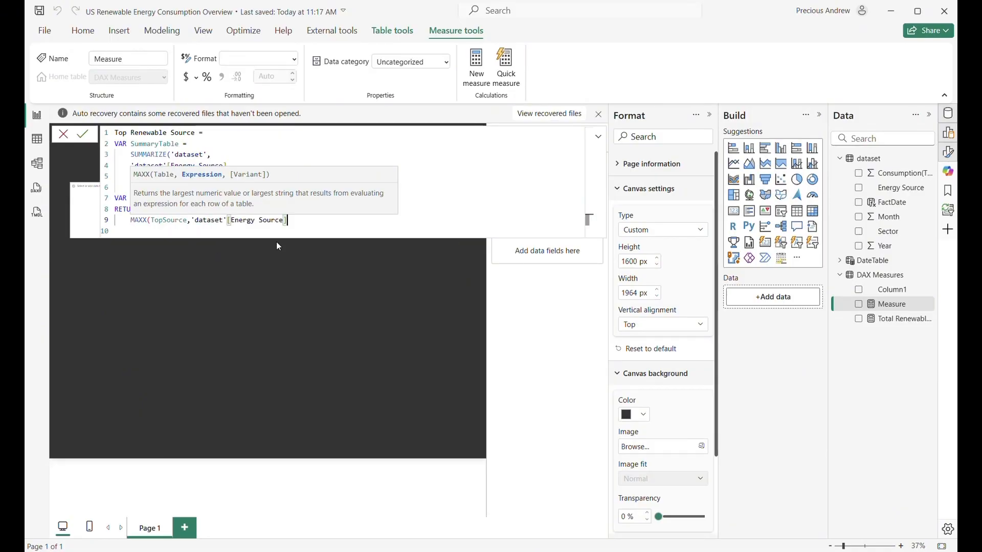
type(")")
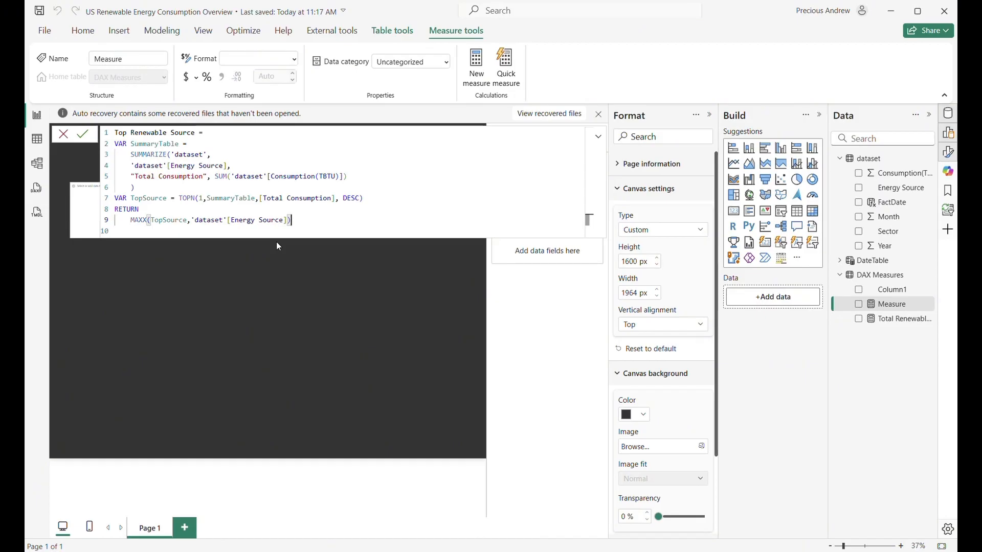
key("Return")
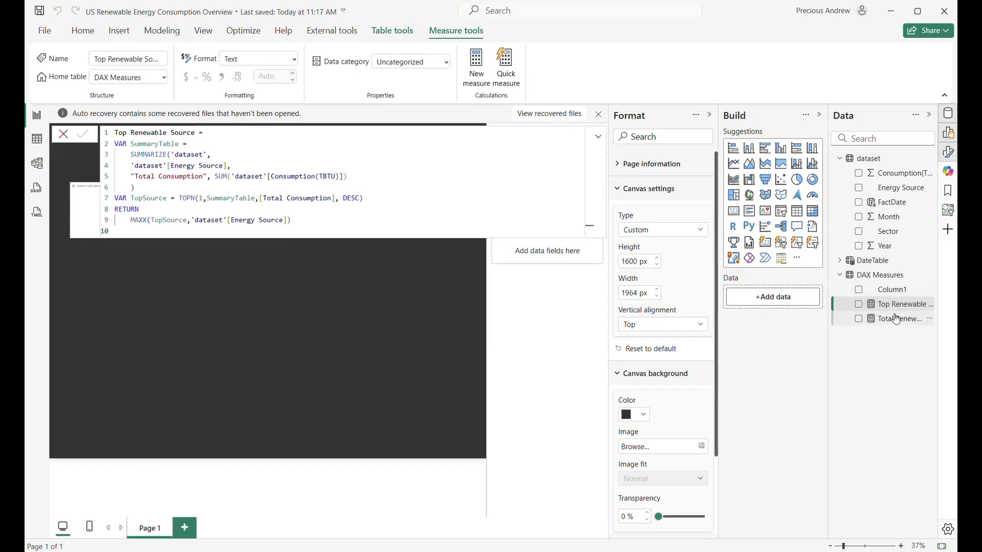
left_click(148, 276)
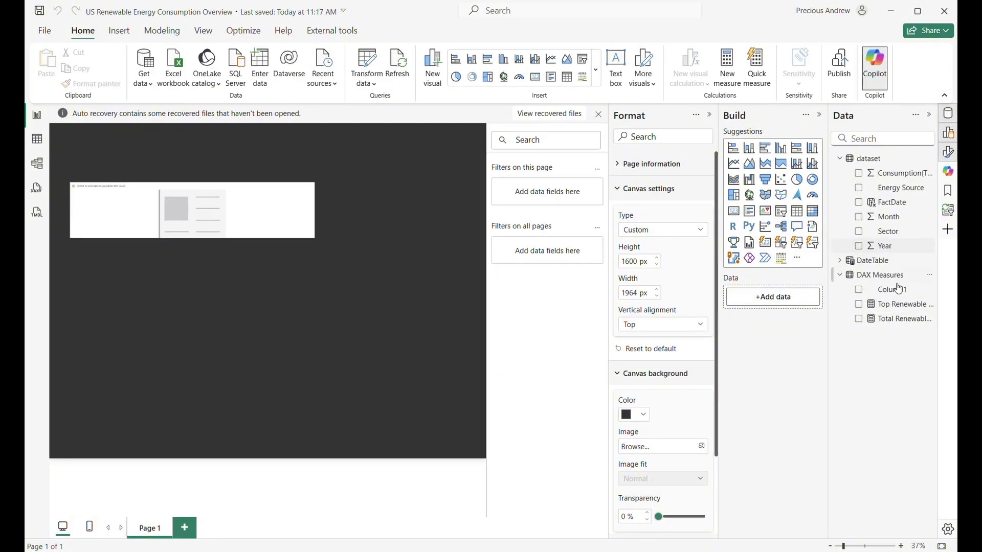
left_click_drag(893, 319, 785, 301)
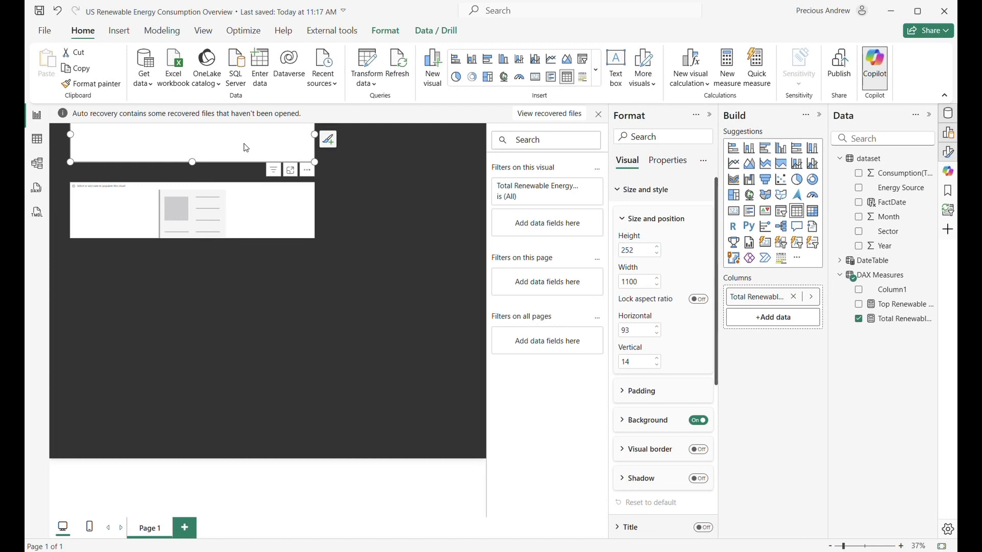
key("Delete")
- Add the Total Renewable Energy Consumption(TBTU) and Top Renewable Source measures as data of the empty card visual
left_click(264, 211)
left_click_drag(890, 312, 789, 300)
left_click_drag(904, 325, 772, 312)
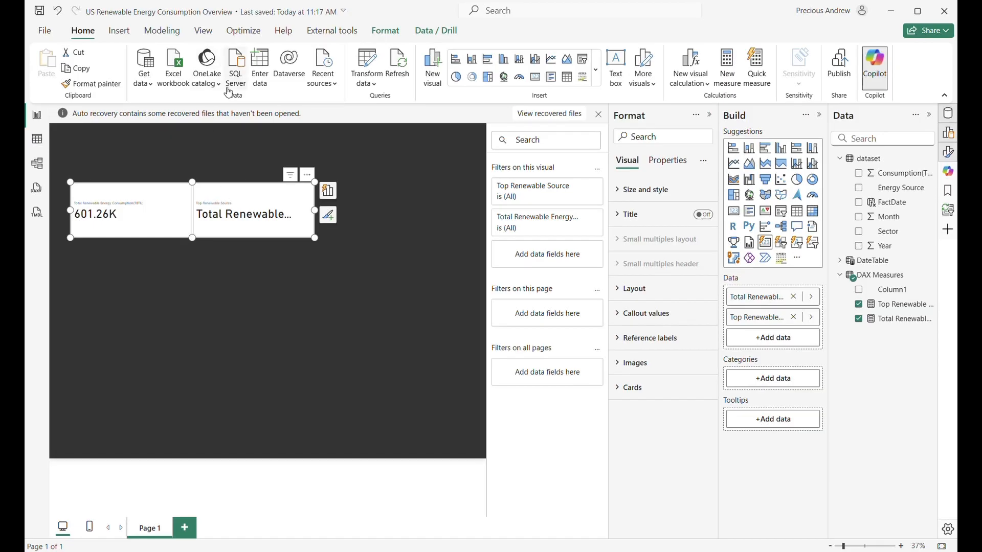
- Filter Total Renewable Energy out of the dataset query's Energy Source column in Power Query, and apply the change to the report
left_click(366, 61)
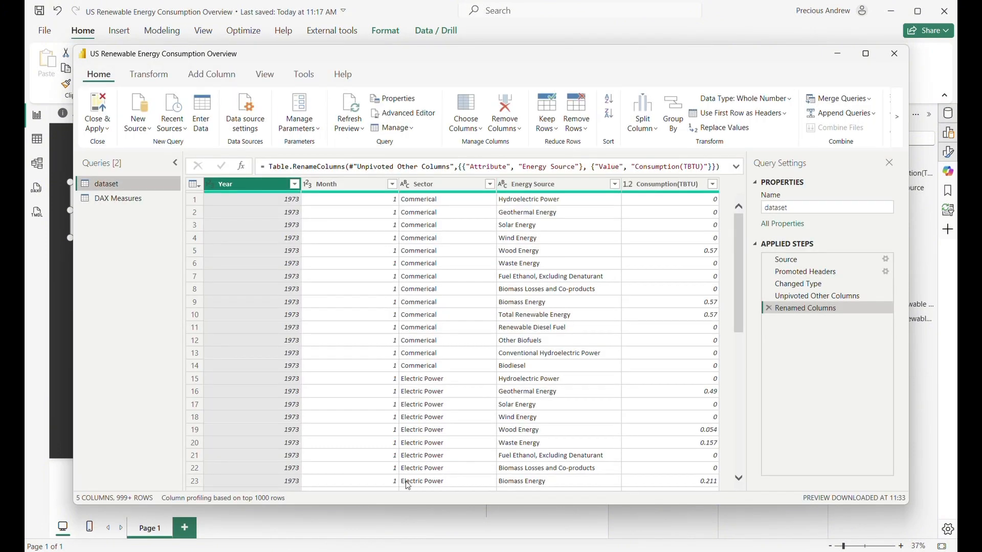
left_click(614, 184)
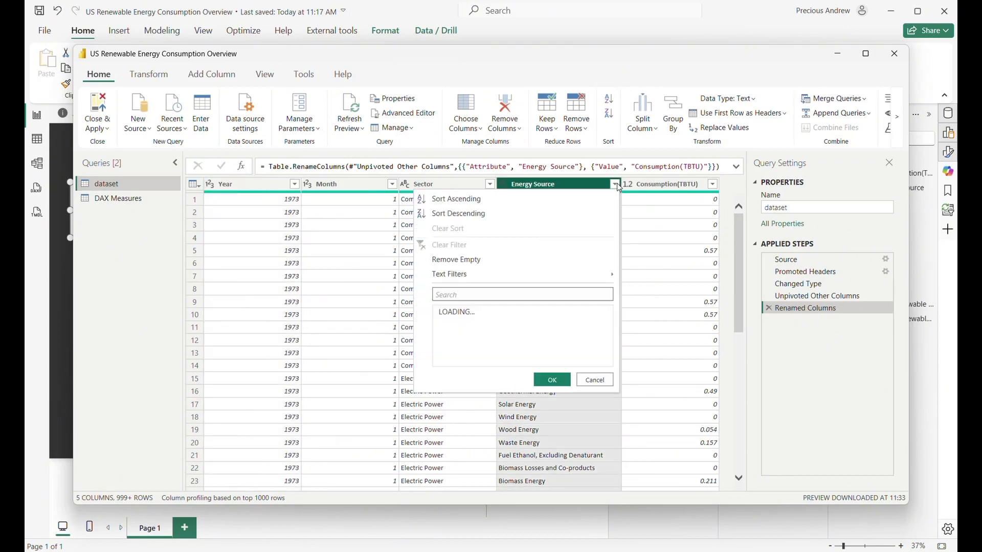
scroll(489, 433, "down", 1)
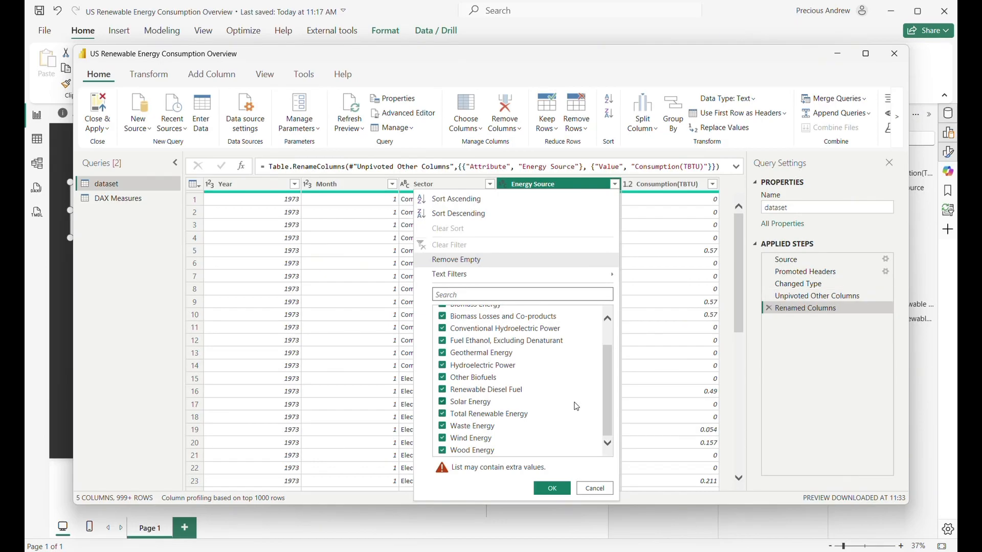
left_click(442, 415)
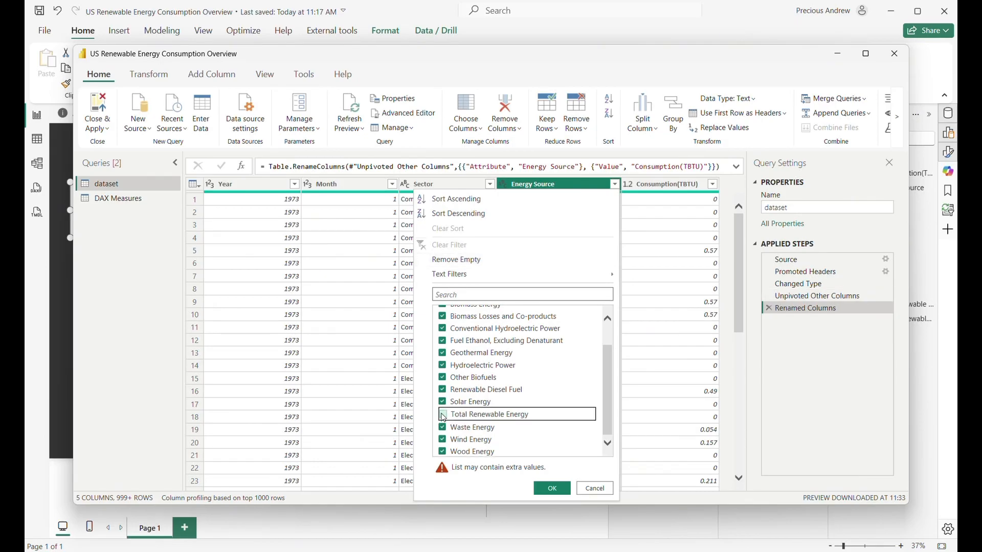
left_click(552, 489)
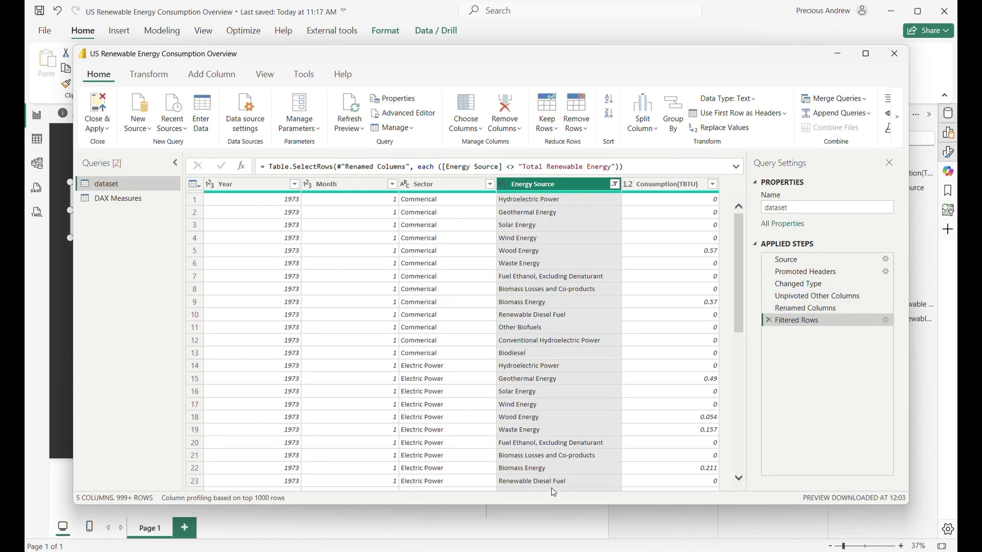
left_click(100, 108)
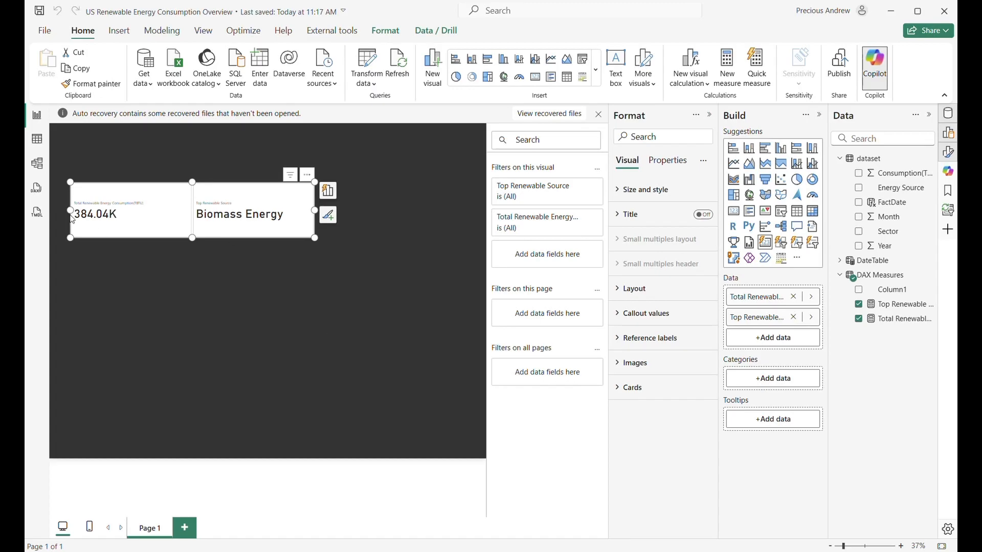
- Move the card visual slightly up and toward the page's left edge, to about horizontal 55 and vertical 311
left_click_drag(247, 216, 239, 206)
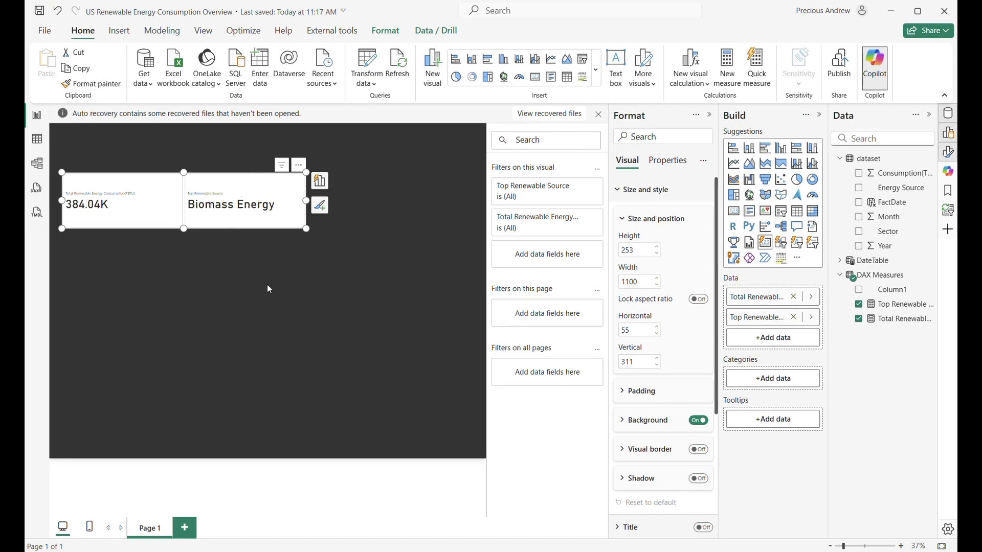
left_click(183, 282)
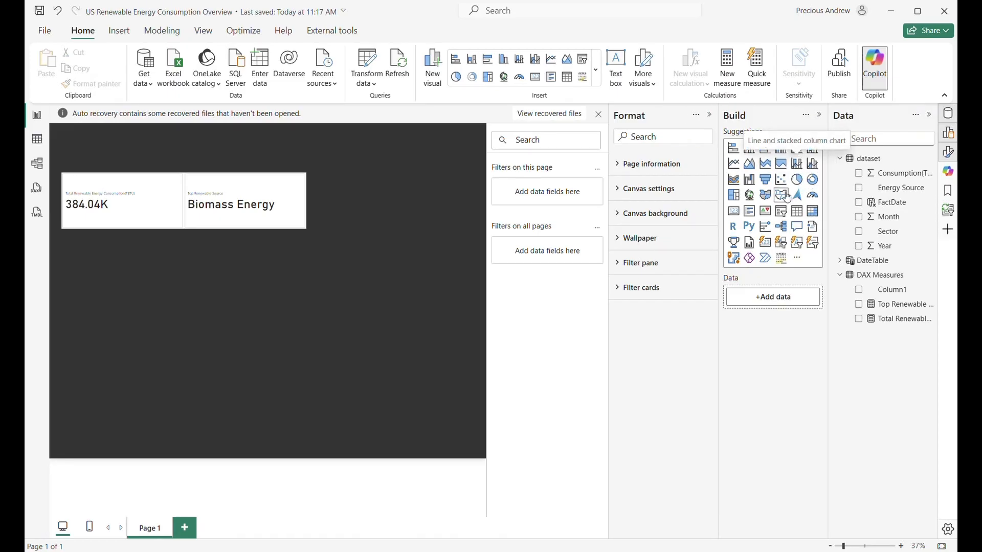
- Insert a donut chart beside the cards, about 712 wide and 445 high, with its upper edge aligned to theirs
left_click(812, 183)
left_click_drag(260, 136, 449, 219)
left_click_drag(242, 214, 318, 214)
left_click_drag(411, 223, 407, 211)
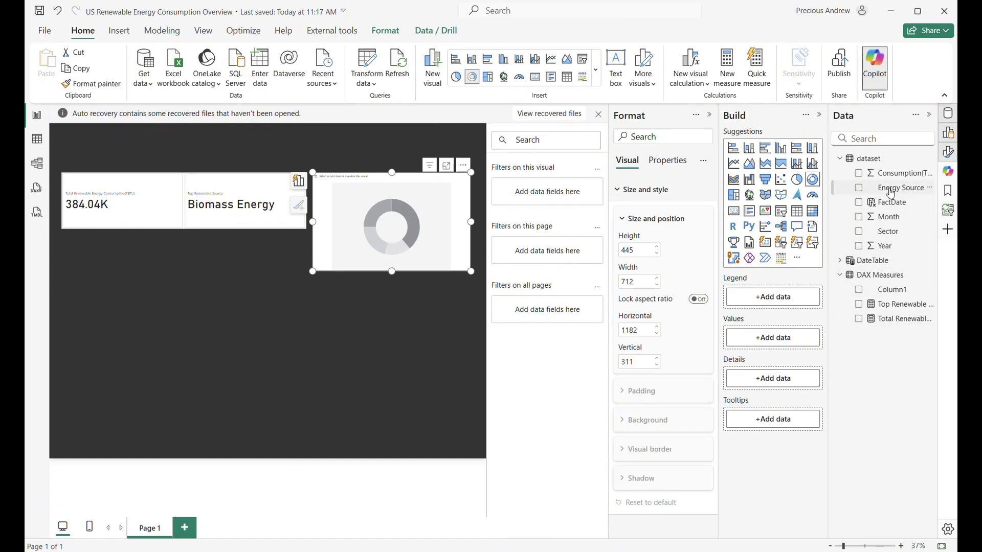
- Show Total Renewable Energy Consumption(TBTU) in the donut chart with Sector as the legend
left_click_drag(892, 325, 777, 342)
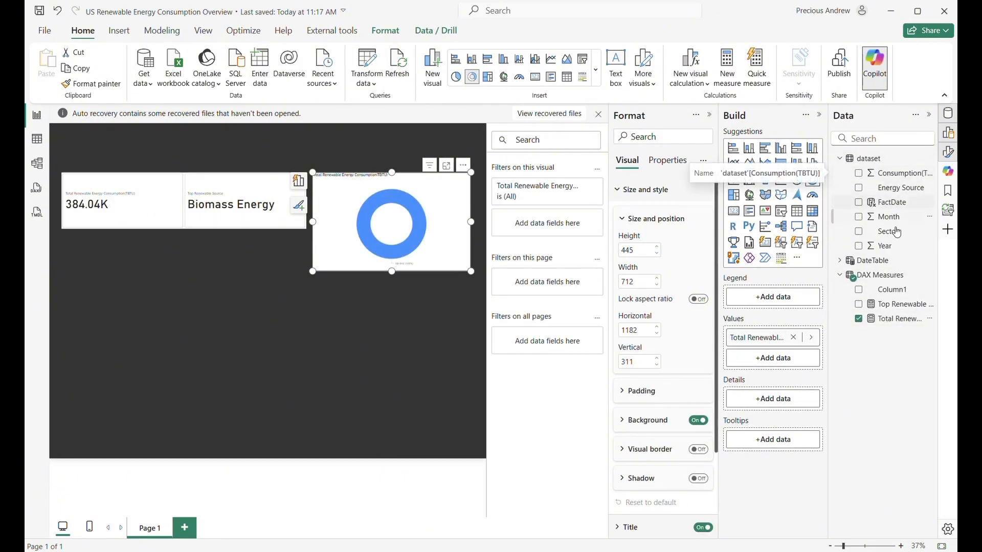
left_click_drag(897, 190, 792, 302)
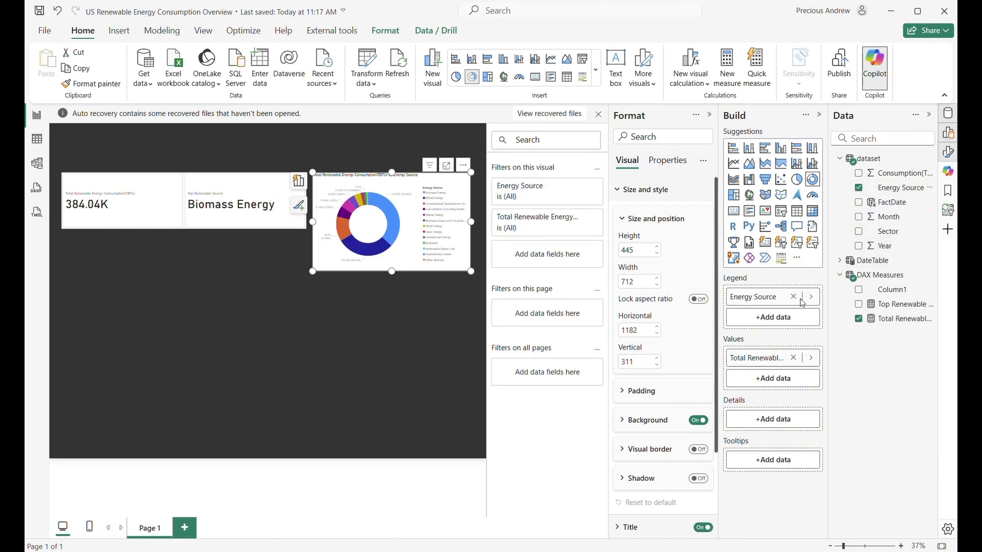
left_click(793, 297)
left_click(890, 235)
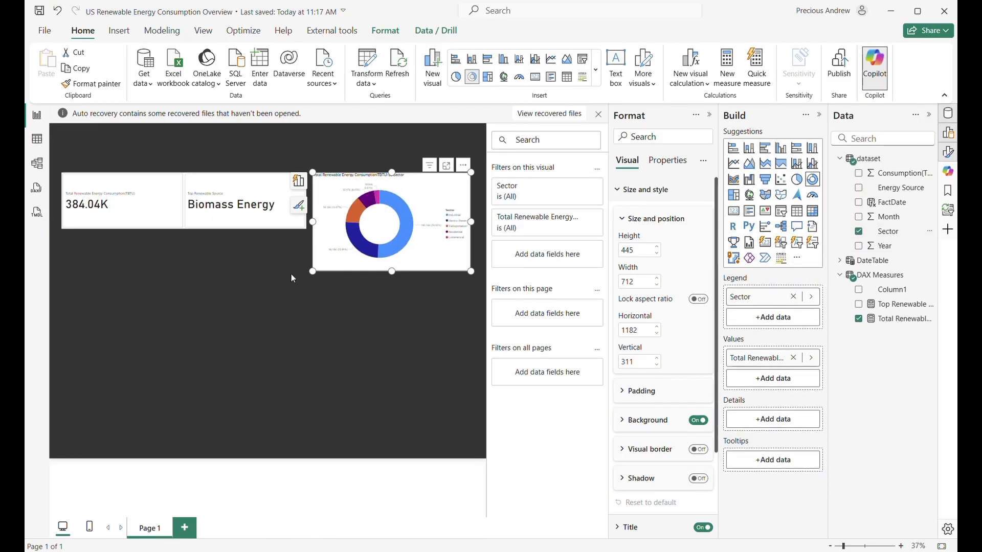
left_click(193, 308)
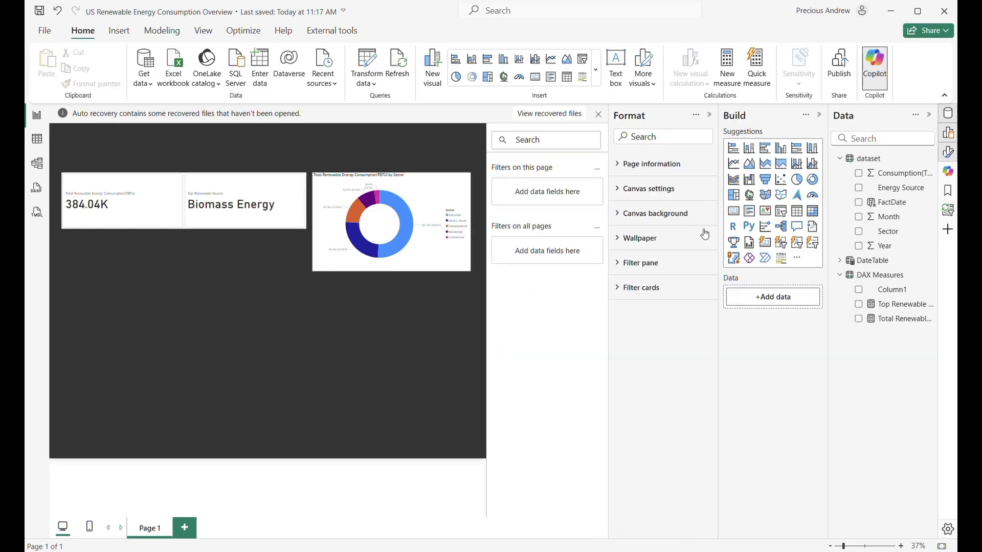
- Insert an area chart directly below the cards and enlarge it to about 1078 wide and 936 high
left_click(749, 164)
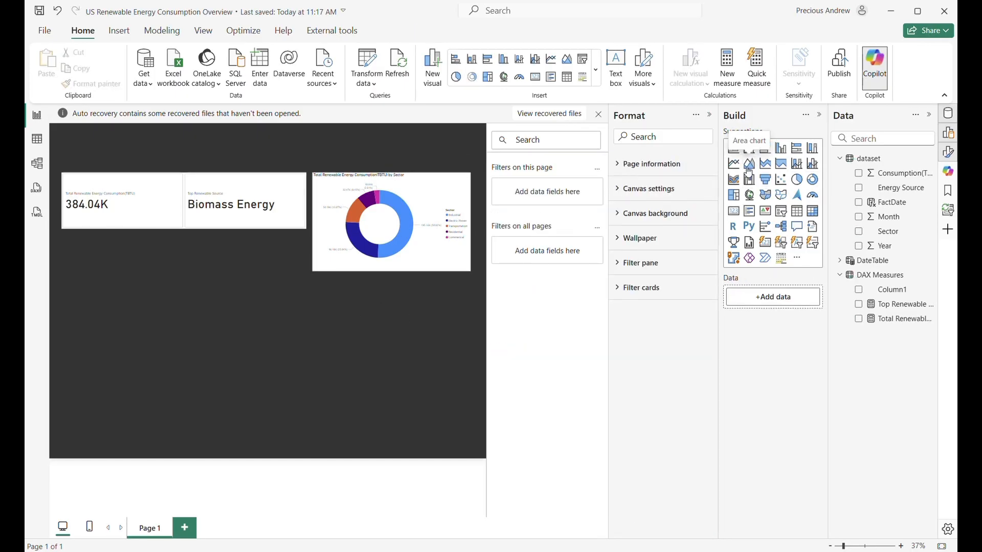
left_click_drag(207, 149, 201, 269)
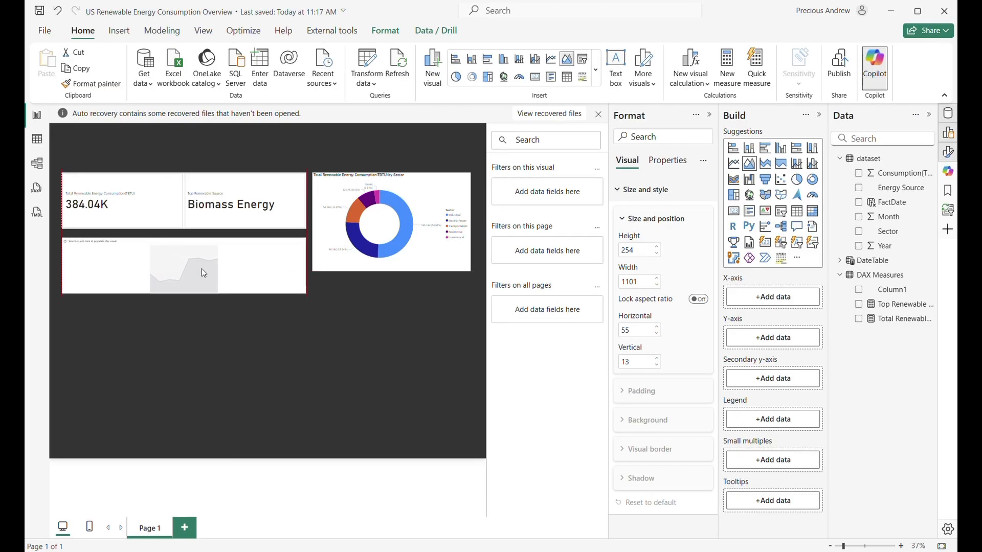
left_click_drag(173, 357, 173, 418)
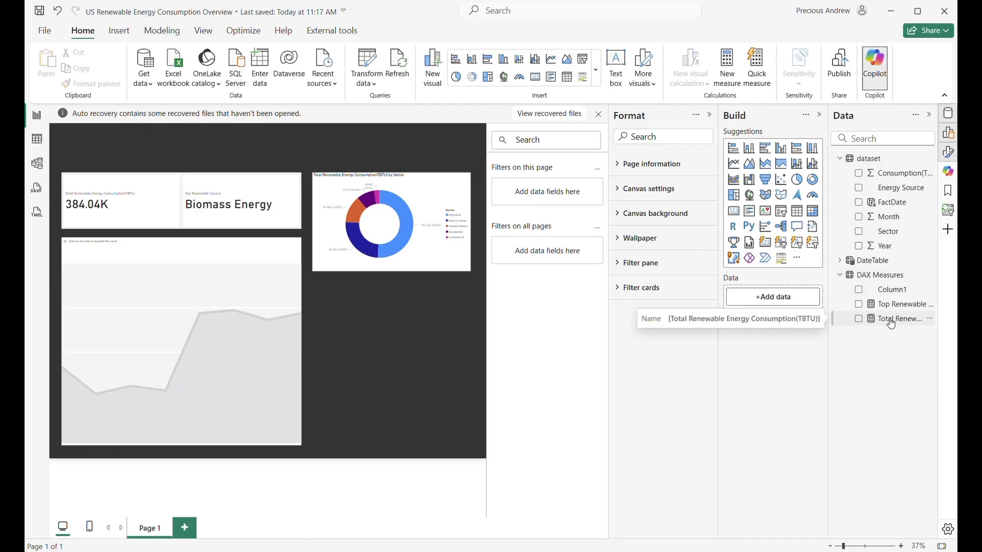
- Plot Total Renewable Energy Consumption(TBTU) on the area chart's Y-axis against Year from DateTable on the X-axis
left_click(141, 300)
left_click_drag(896, 322, 773, 339)
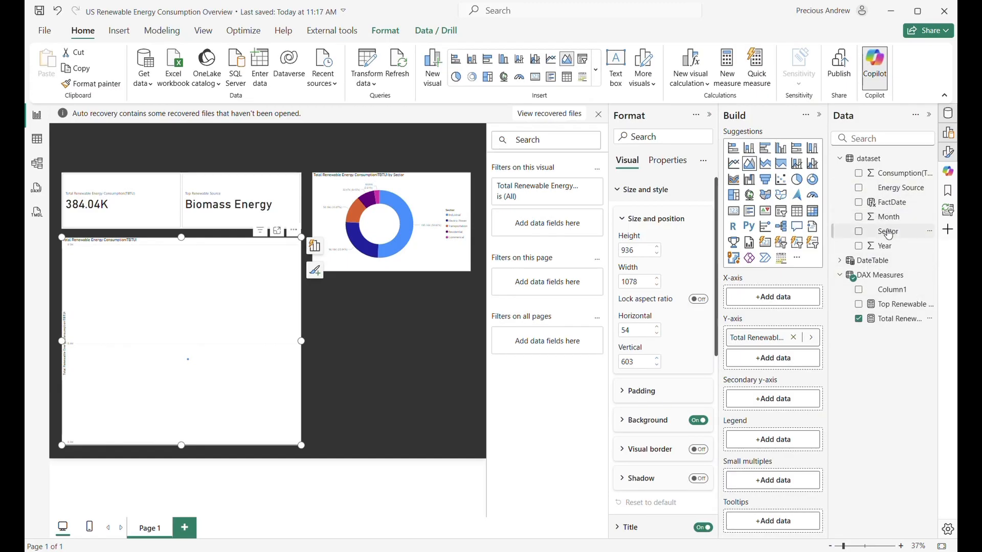
left_click(842, 261)
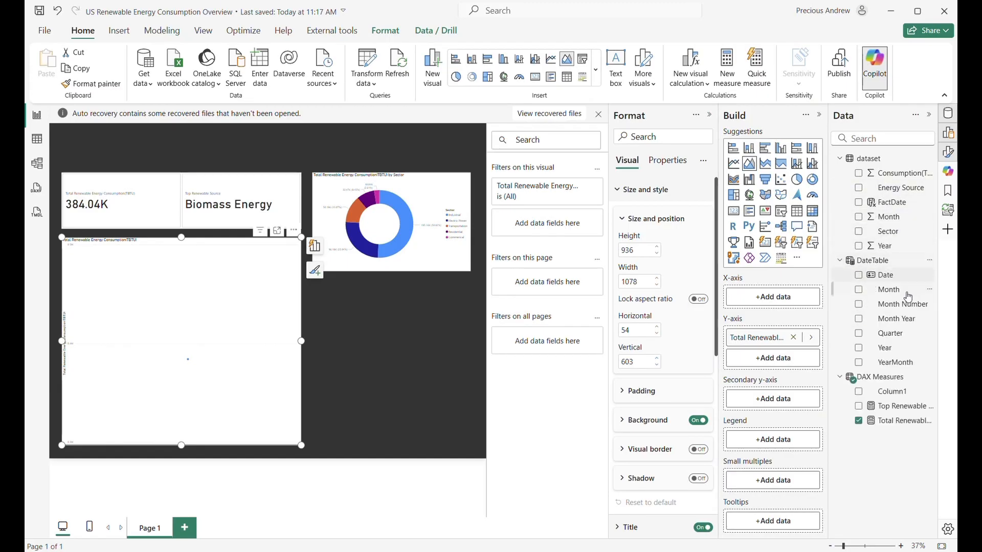
left_click_drag(885, 348, 772, 298)
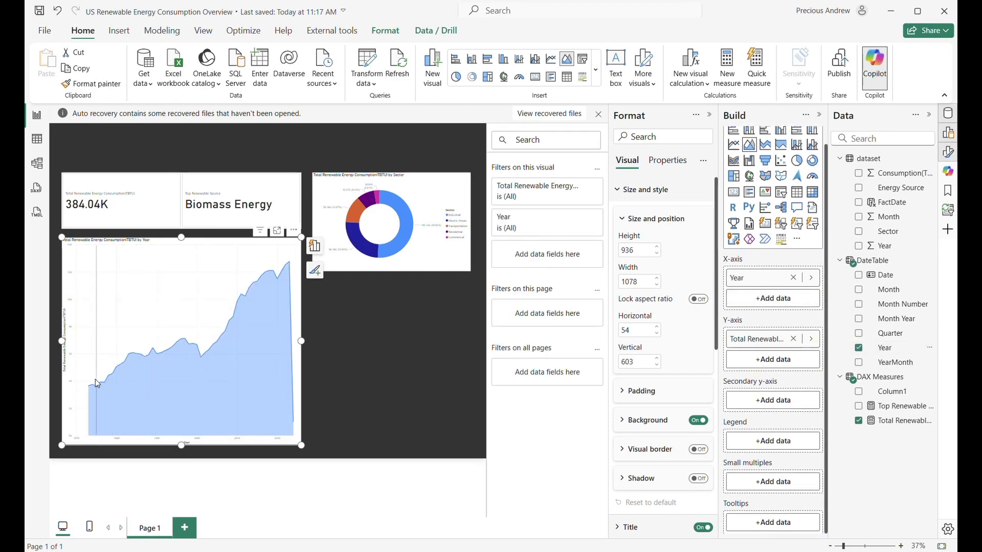
left_click(381, 320)
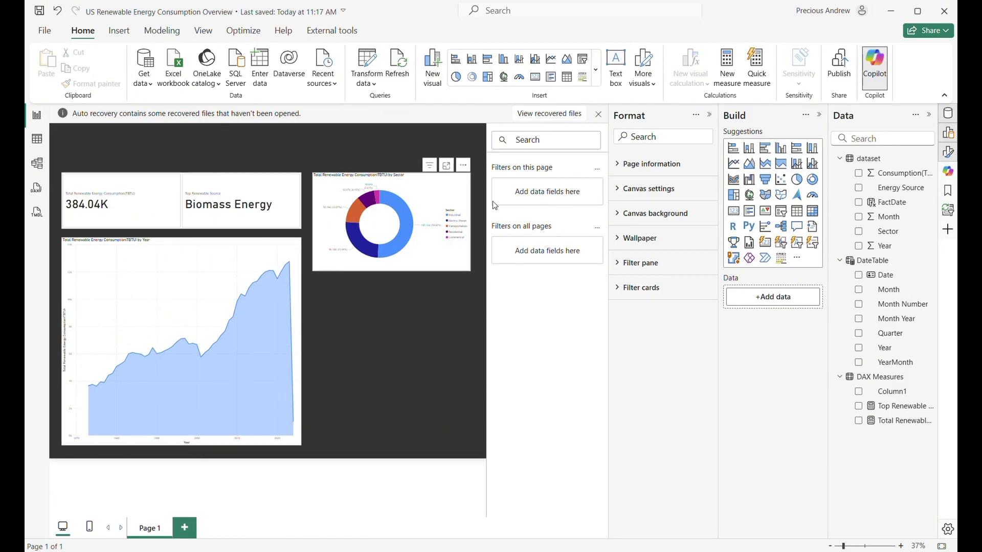
- Insert a clustered bar chart below the donut chart and narrow it to align with the donut chart's left edge
left_click(766, 148)
left_click_drag(228, 130, 397, 307)
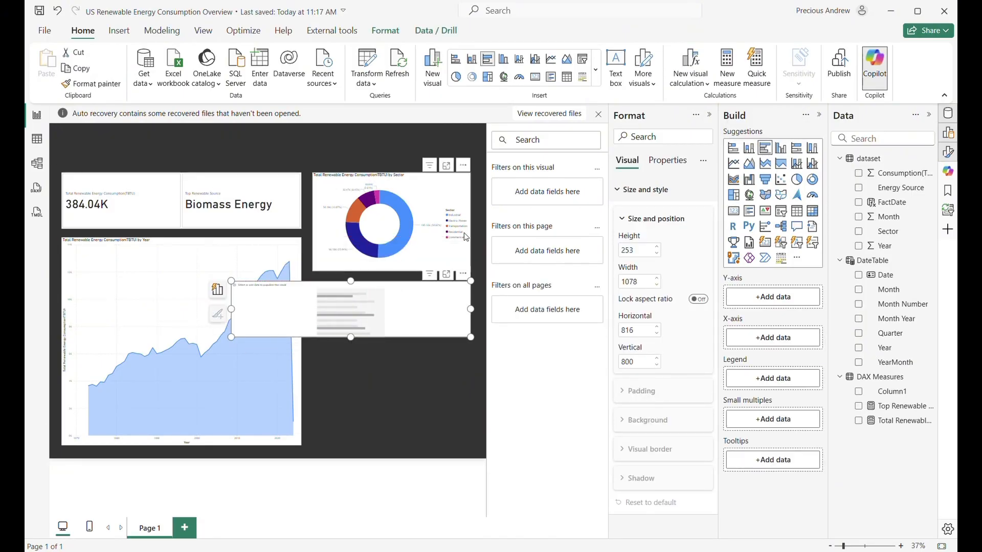
left_click_drag(231, 308, 313, 309)
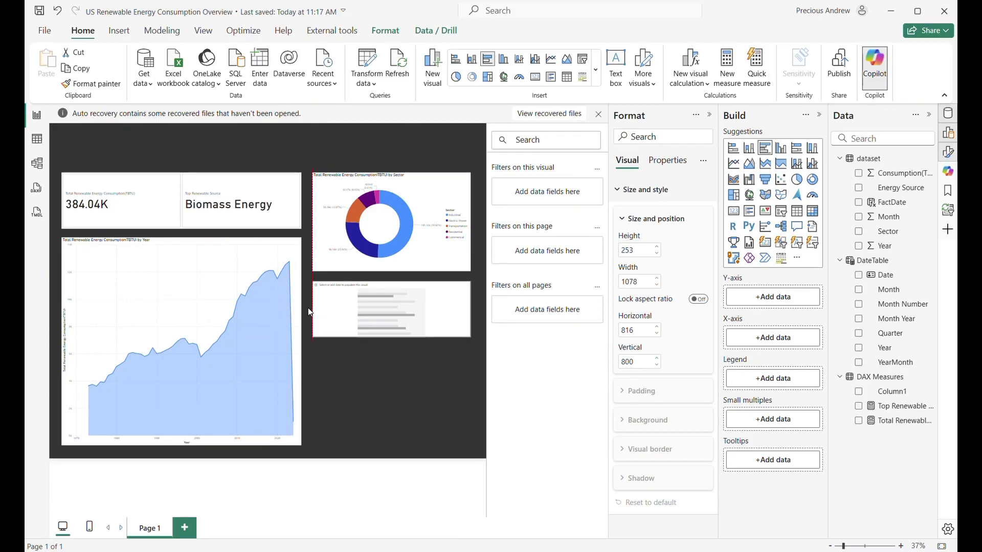
- Enlarge the bar chart to about 740 high and plot Energy Source on its Y-axis against Total Renewable Energy Consumption(TBTU) on the X-axis
left_click_drag(389, 340, 389, 446)
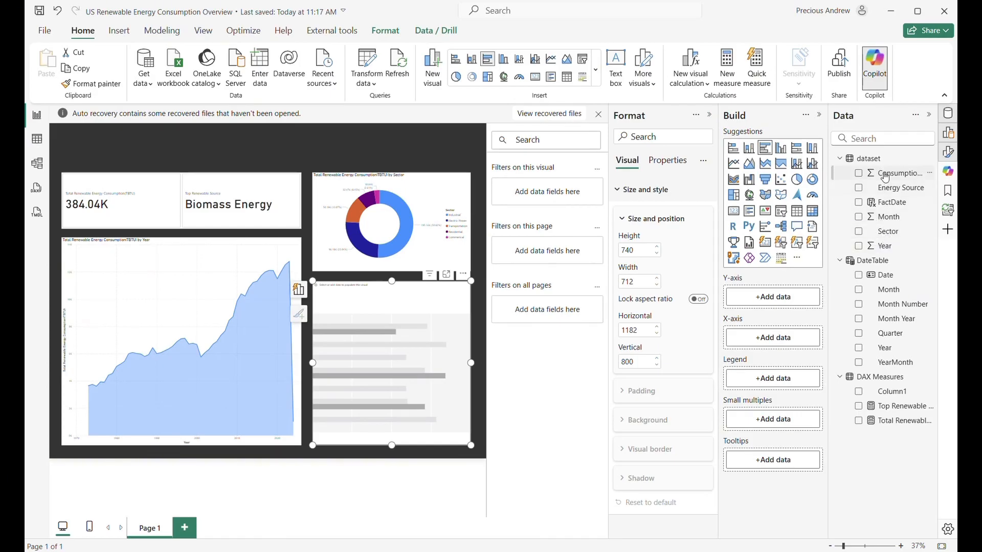
left_click_drag(894, 190, 791, 299)
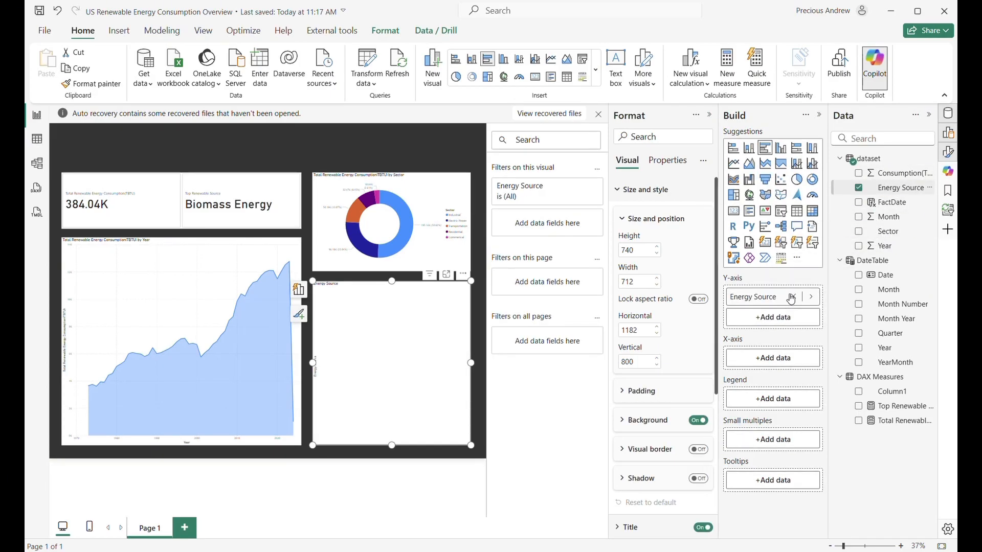
left_click_drag(896, 429, 780, 362)
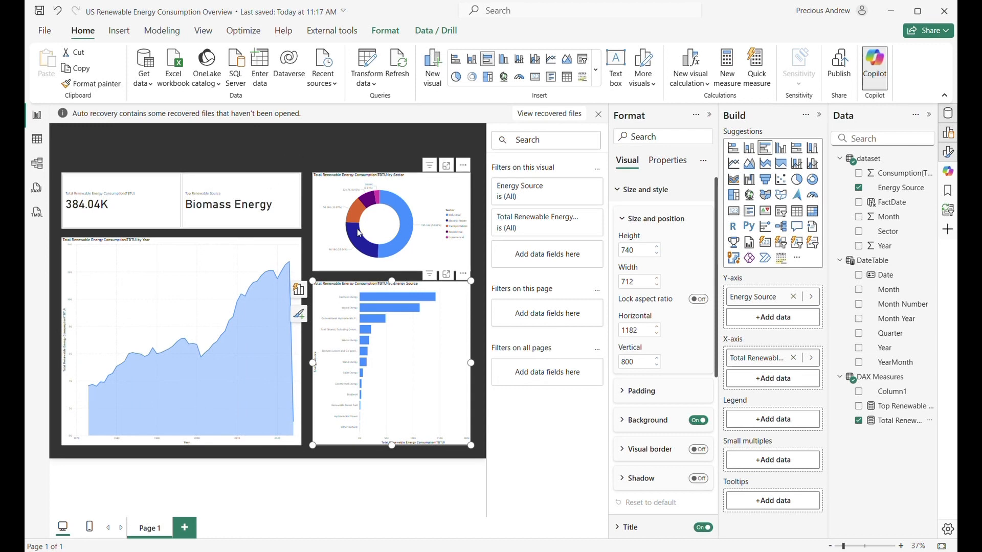
mouse_move(359, 233)
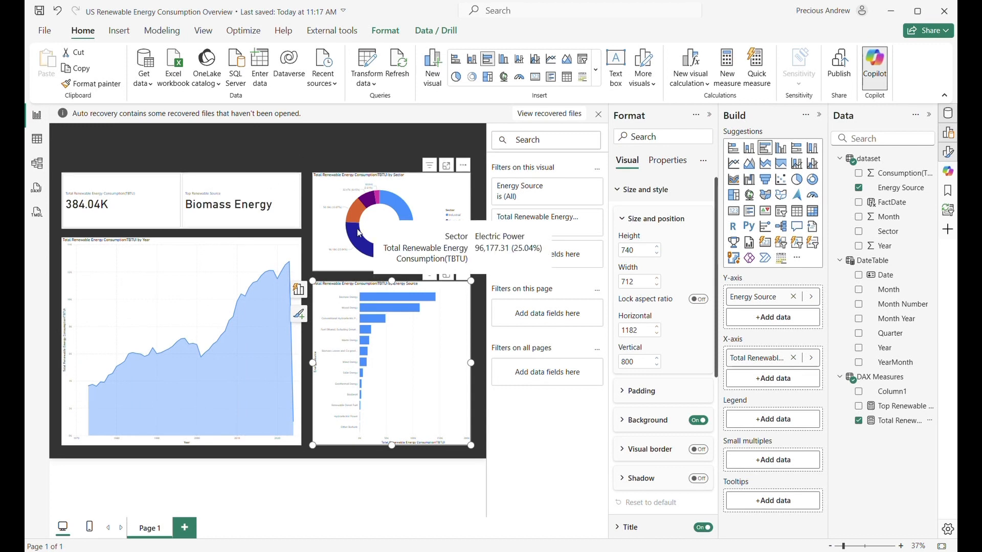
left_click(368, 149)
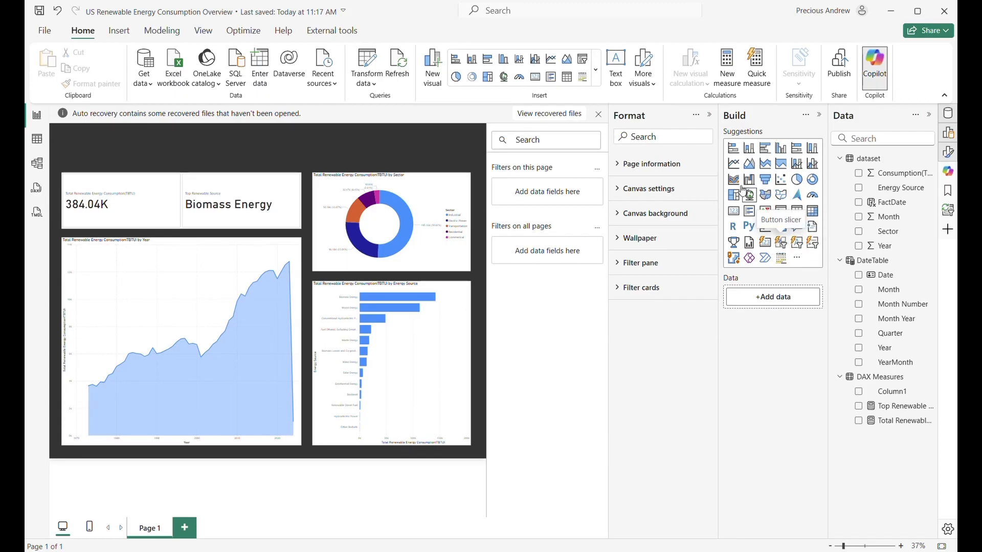
- Insert a slicer and set its height to 92 and its width to 220
left_click(780, 212)
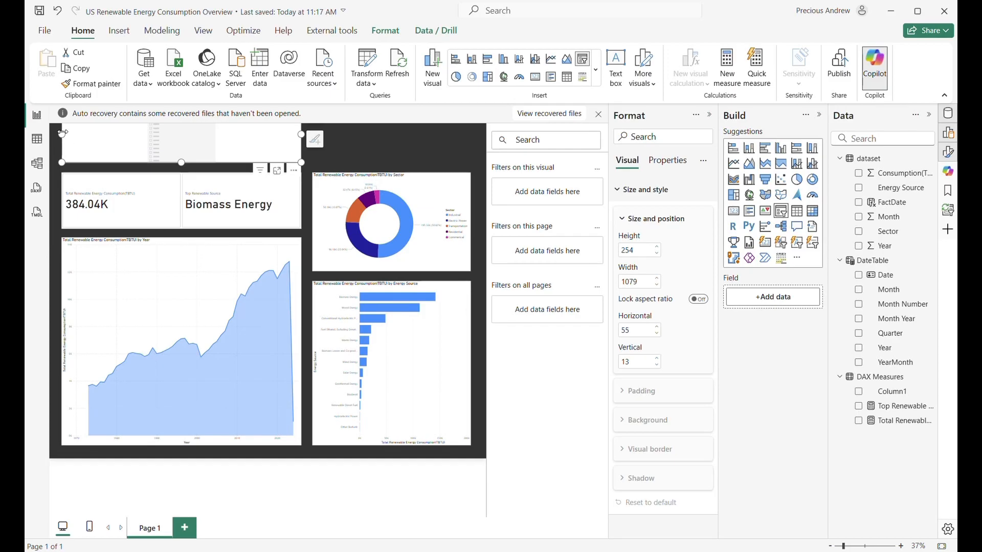
type("92")
key("Return")
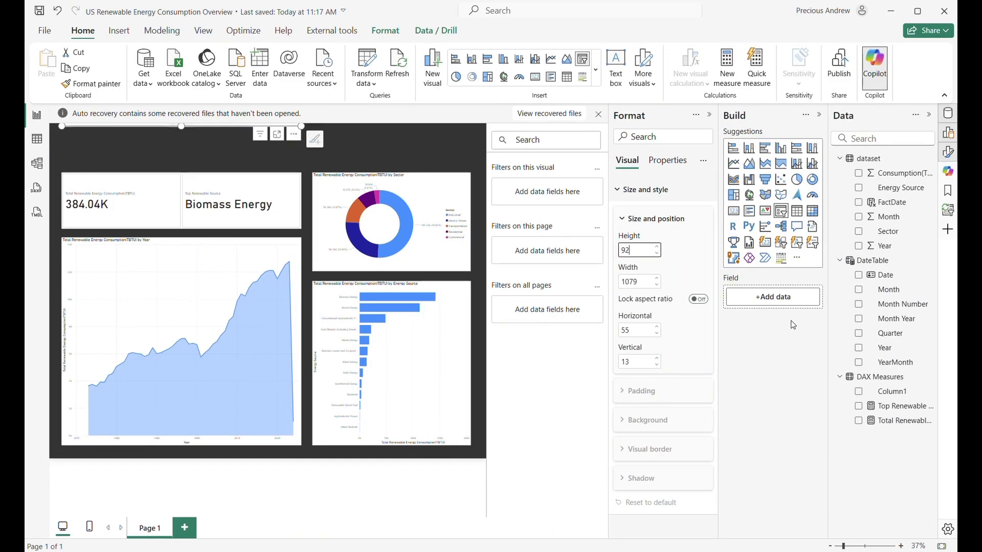
left_click(647, 281)
type("220")
key("Return")
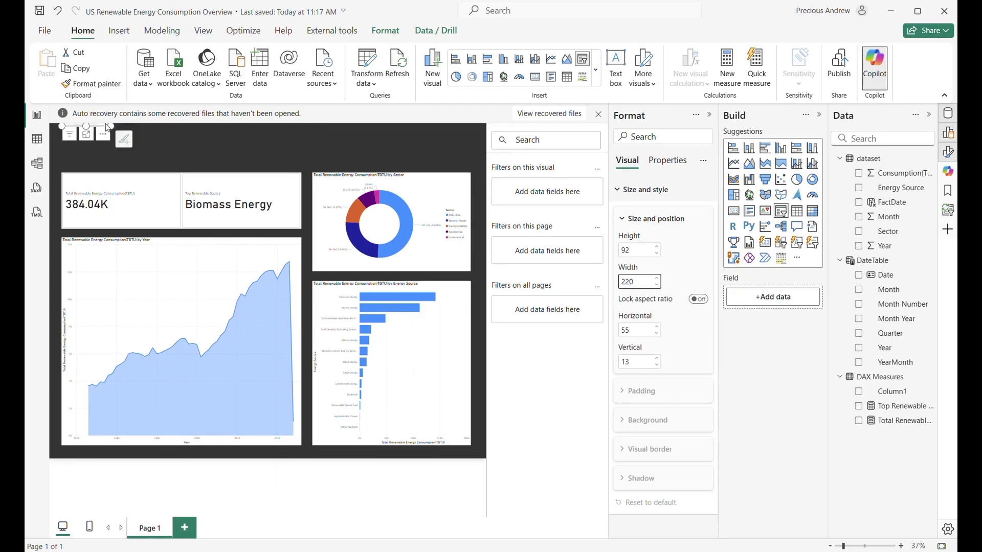
- Try a slicer size of 220 high and 92 wide
left_click(103, 134)
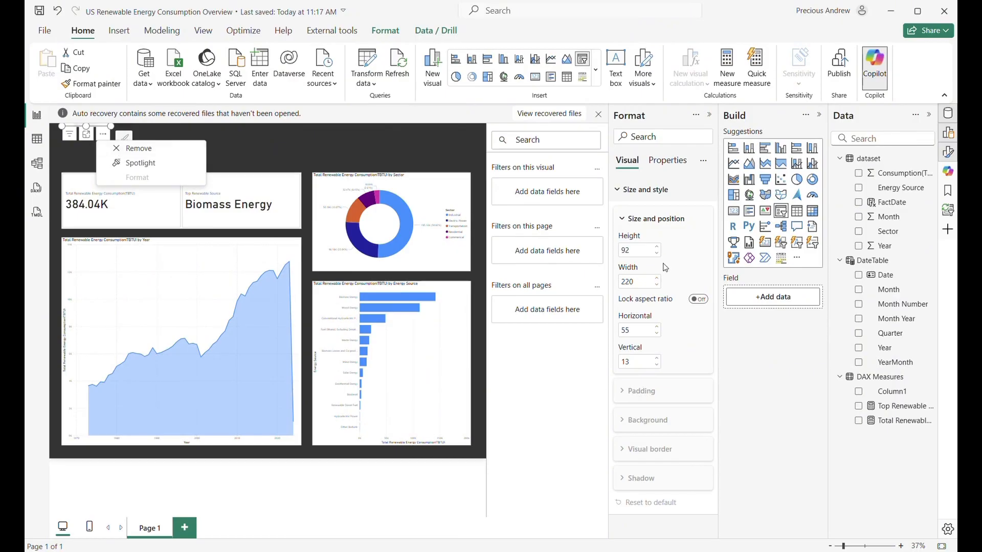
left_click(630, 249)
type("220")
key("Return")
left_click(641, 282)
type("9")
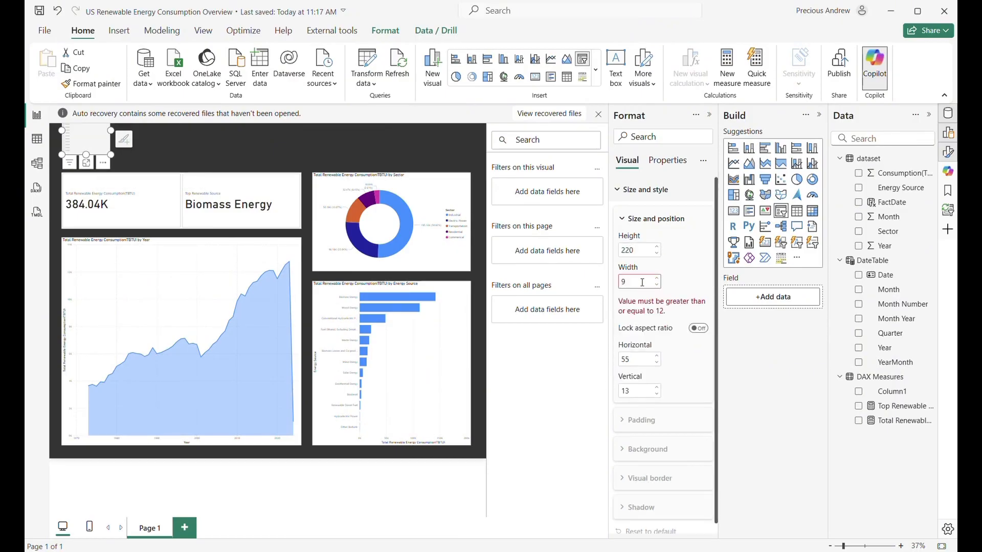
type("2")
- Place the slicer, 92 high and 221 wide, above the donut chart and assign it the Year field from DateTable
left_click_drag(74, 147, 366, 159)
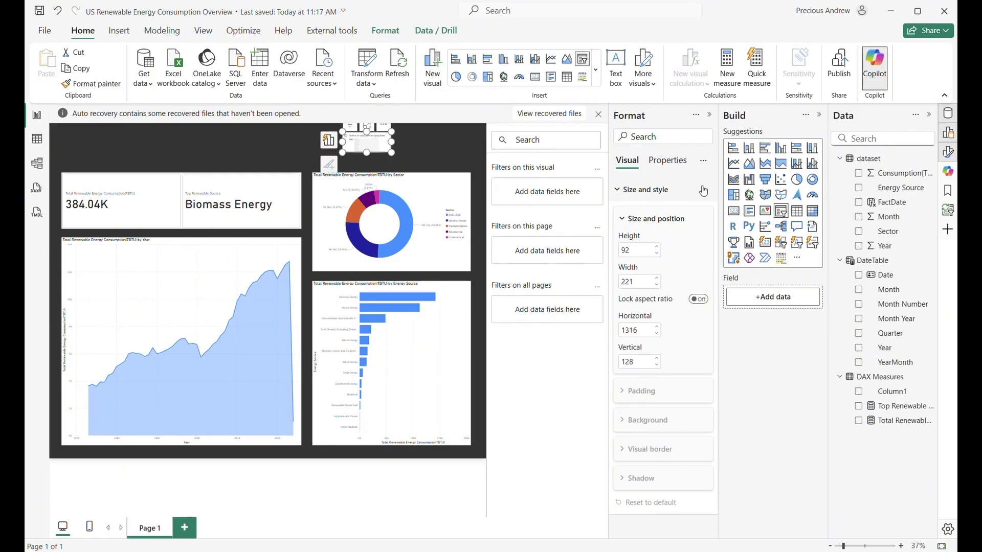
left_click_drag(887, 348, 802, 299)
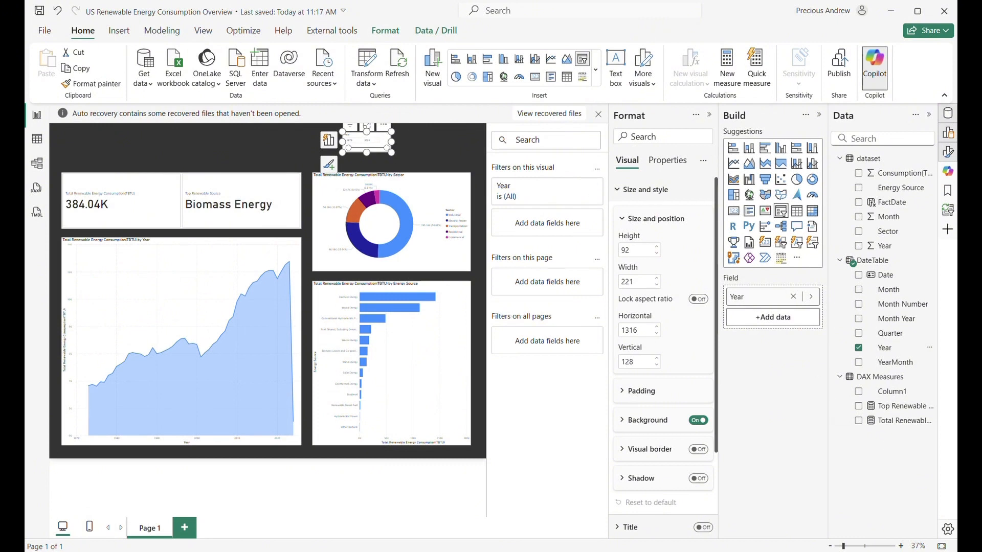
left_click(852, 547)
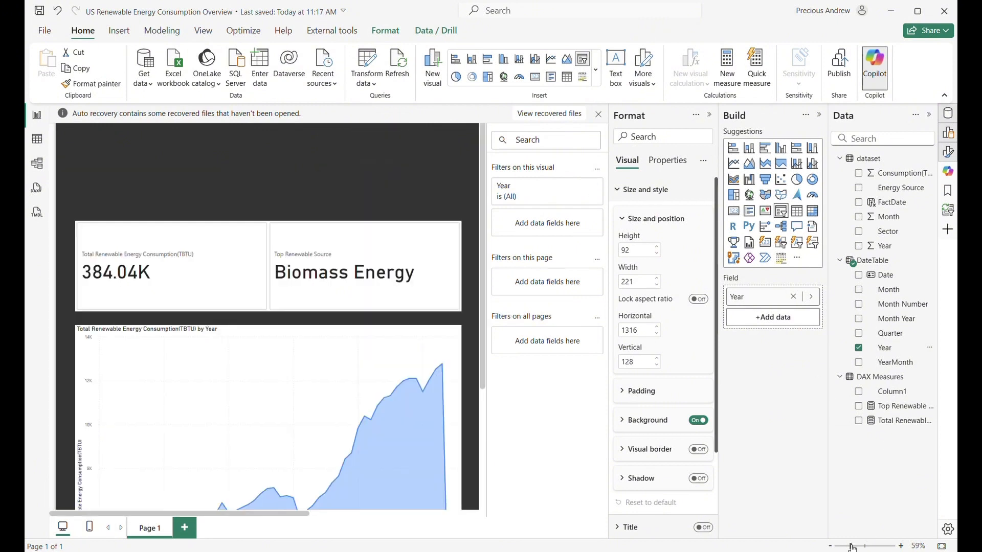
left_click(179, 174)
- Dismiss the auto recovery notice with the recovered files removed, and collapse the filter and formatting panes to widen the canvas
left_click(598, 113)
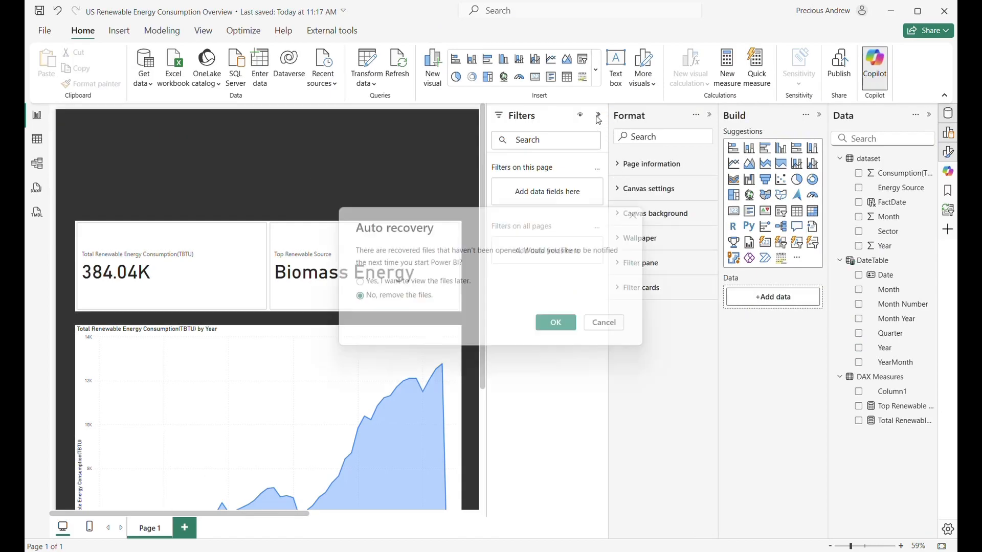
left_click(604, 322)
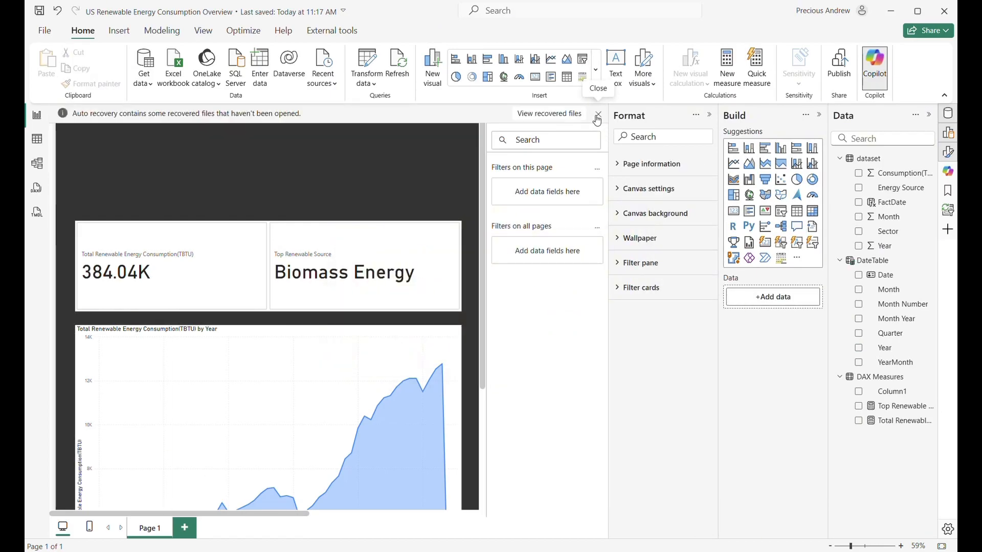
left_click(599, 119)
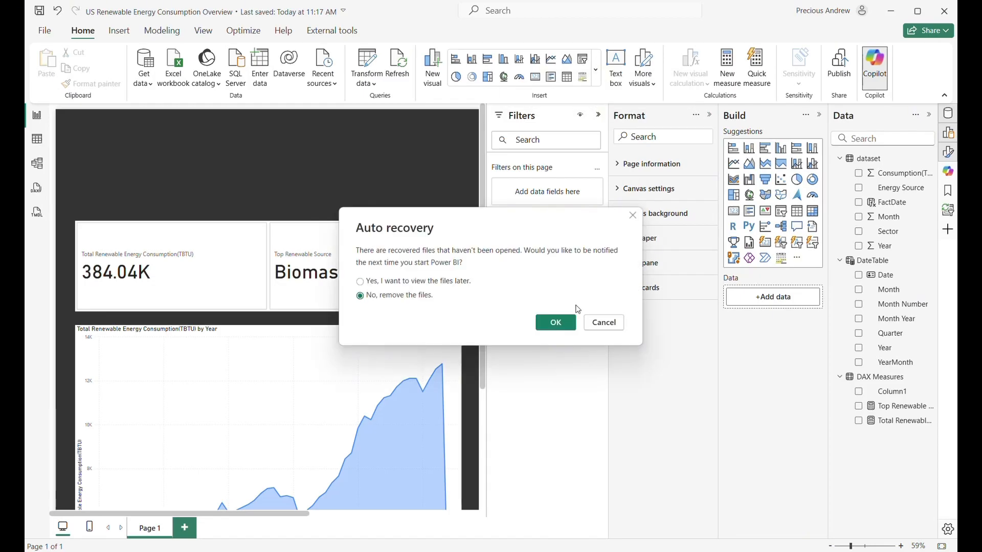
left_click(557, 323)
left_click(598, 114)
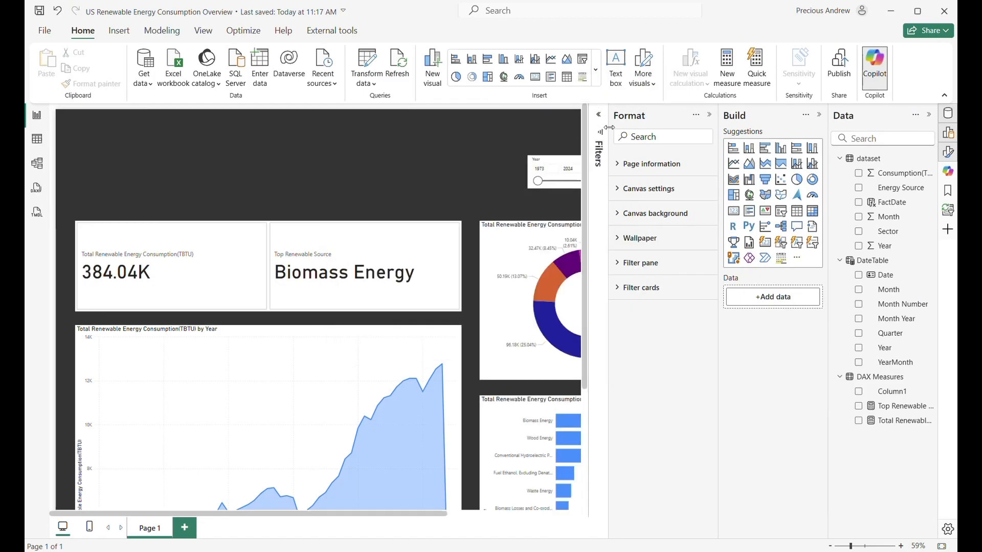
left_click(708, 114)
- Change the Year slicer's style to Dropdown and reposition it near the page's upper edge above the donut chart
left_click_drag(558, 160, 531, 136)
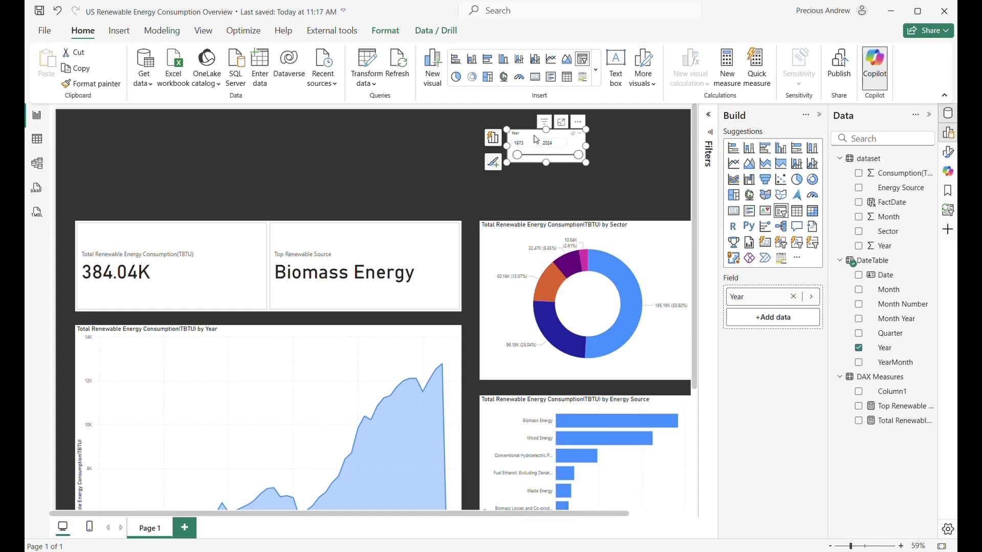
left_click(947, 152)
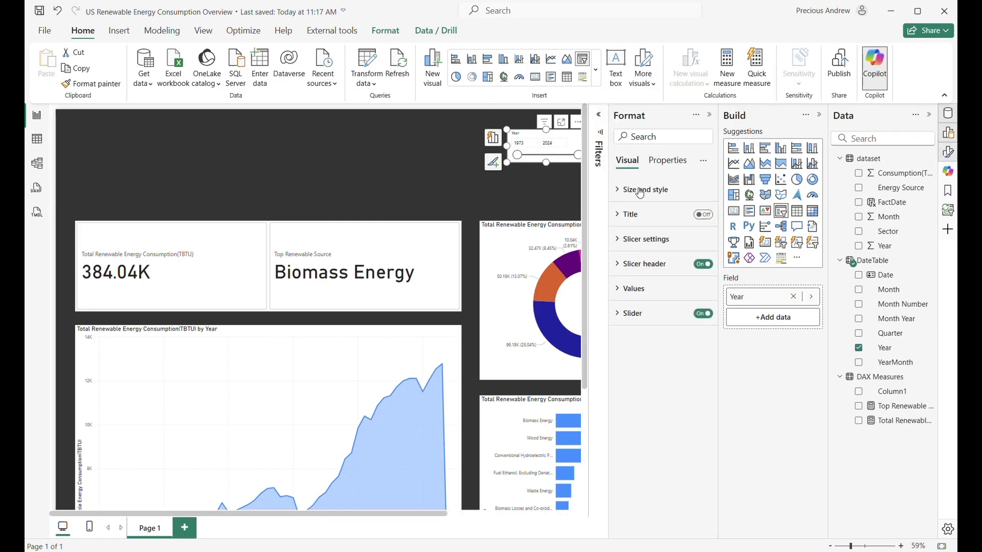
left_click(637, 239)
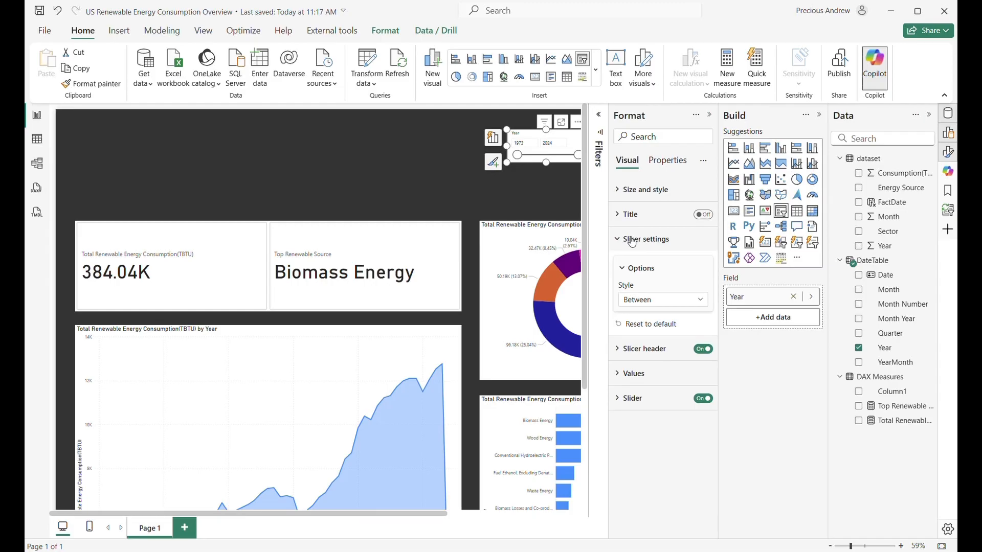
left_click(639, 307)
left_click(635, 344)
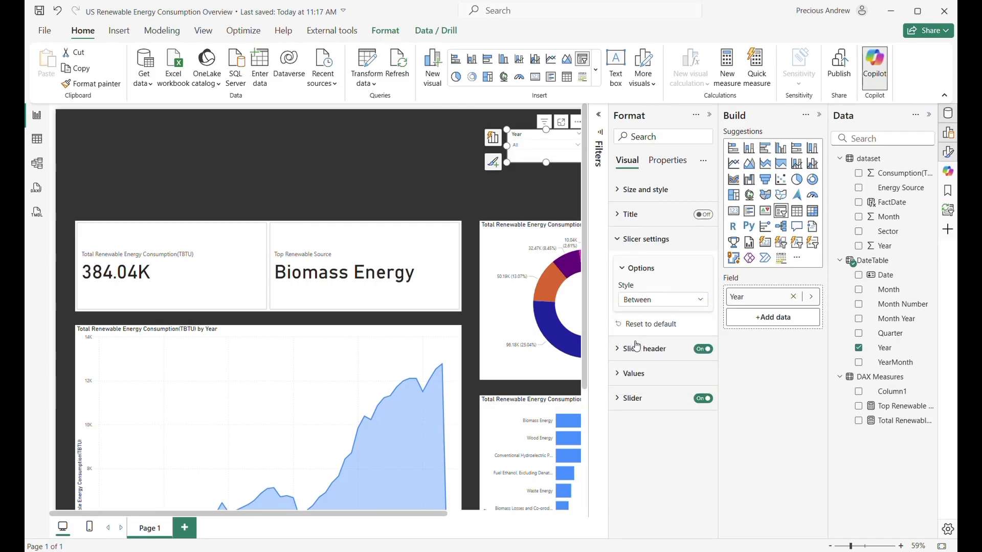
left_click(520, 194)
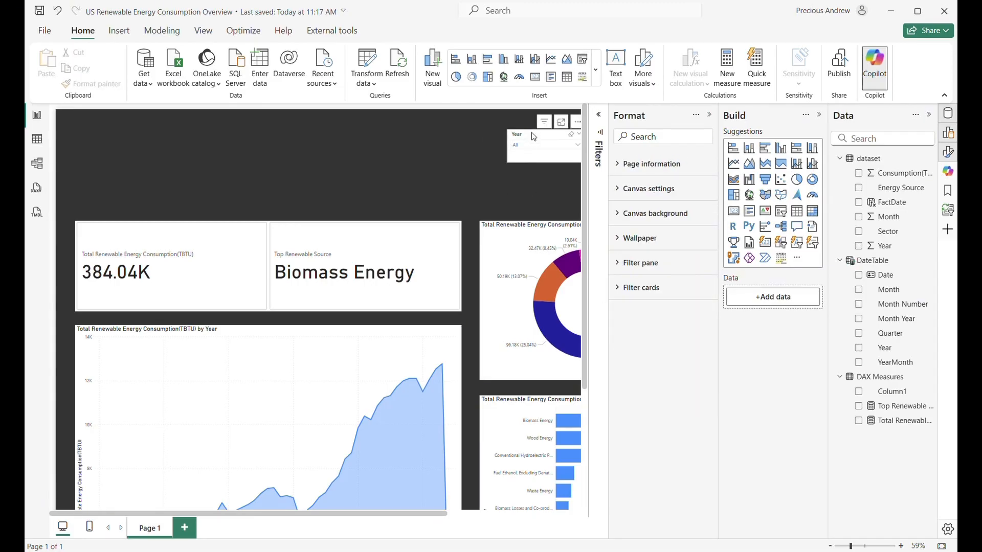
left_click_drag(532, 133, 499, 131)
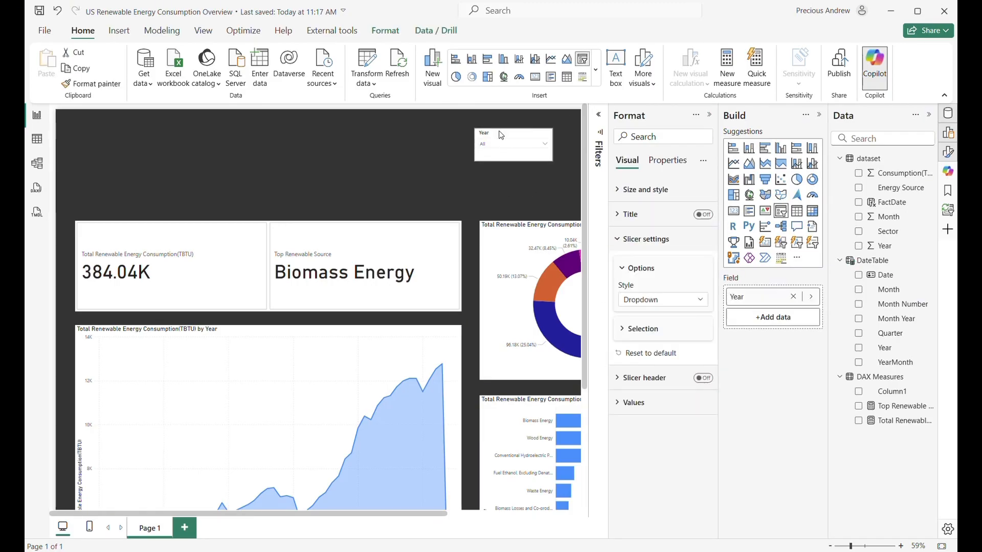
- Duplicate the Year slicer twice and arrange the three slicers in a row above the donut chart
left_click(709, 115)
key("ctrl+c")
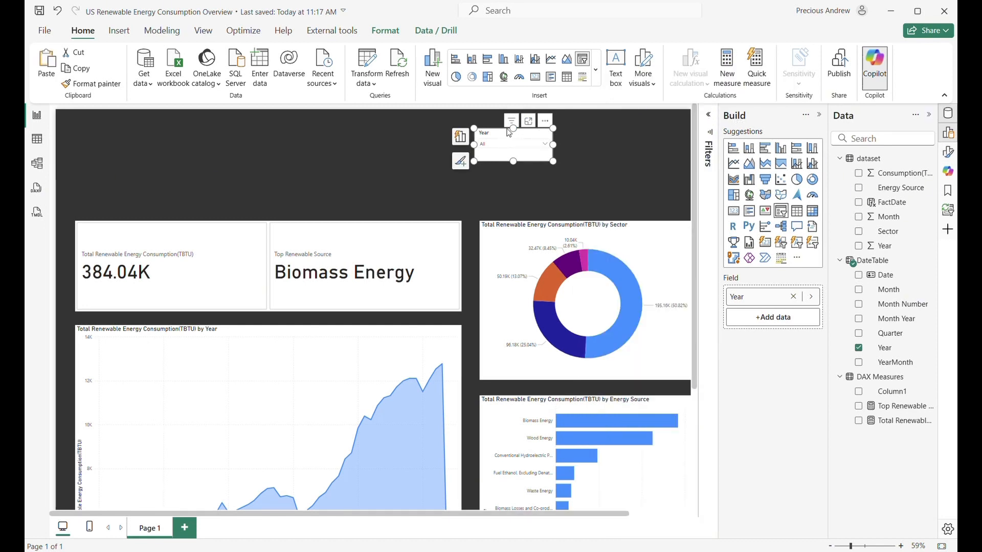
key("ctrl+v")
left_click_drag(620, 137, 593, 138)
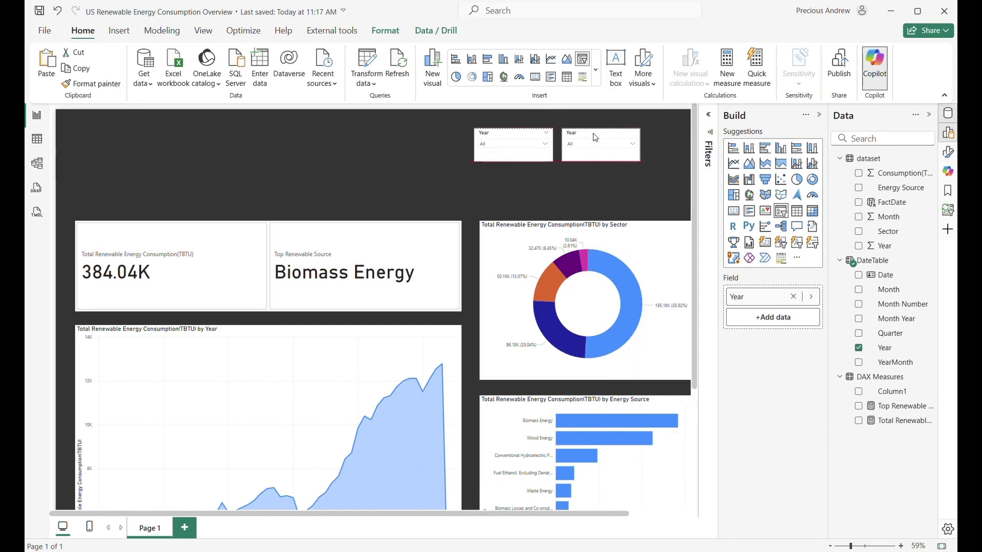
key("ctrl+v")
left_click_drag(499, 133, 459, 133)
left_click_drag(601, 137, 654, 133)
left_click_drag(572, 133, 533, 137)
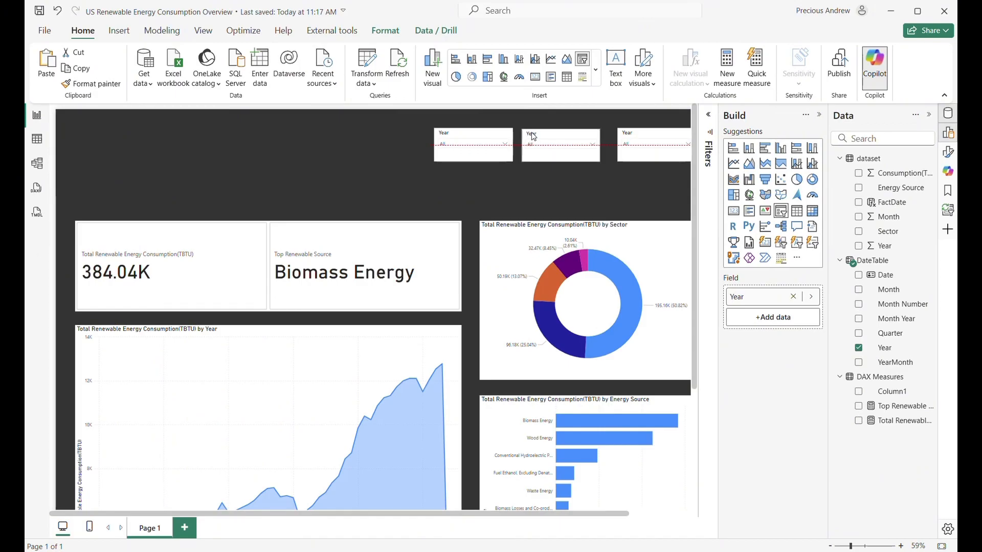
mouse_move(640, 137)
left_mouse_down()
mouse_move(622, 137)
mouse_move(630, 133)
left_mouse_up()
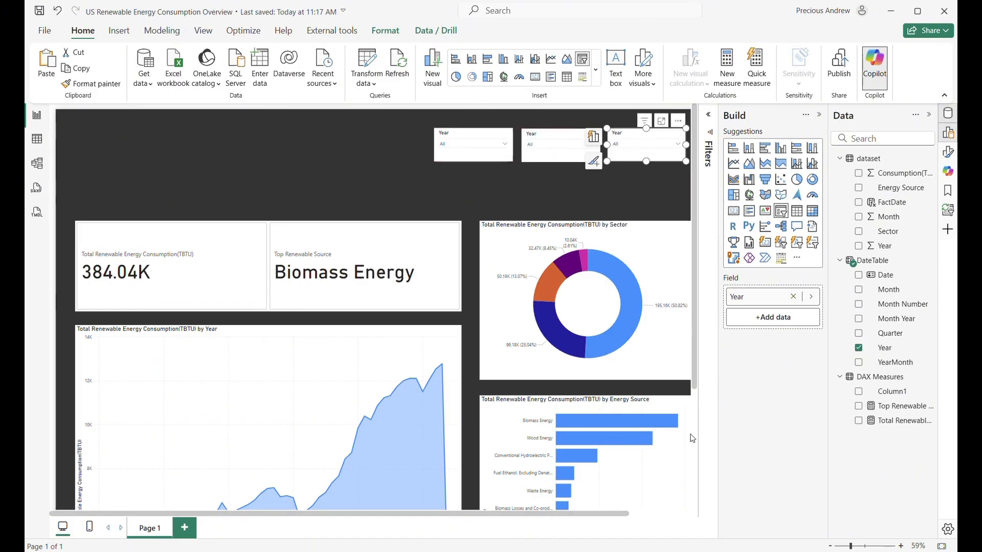
- Fit the page to the window and spread the three slicers so the row ends at the donut chart's right edge
left_click(942, 547)
left_click_drag(542, 124, 577, 125)
left_click_drag(475, 123, 505, 123)
left_click_drag(405, 125, 431, 125)
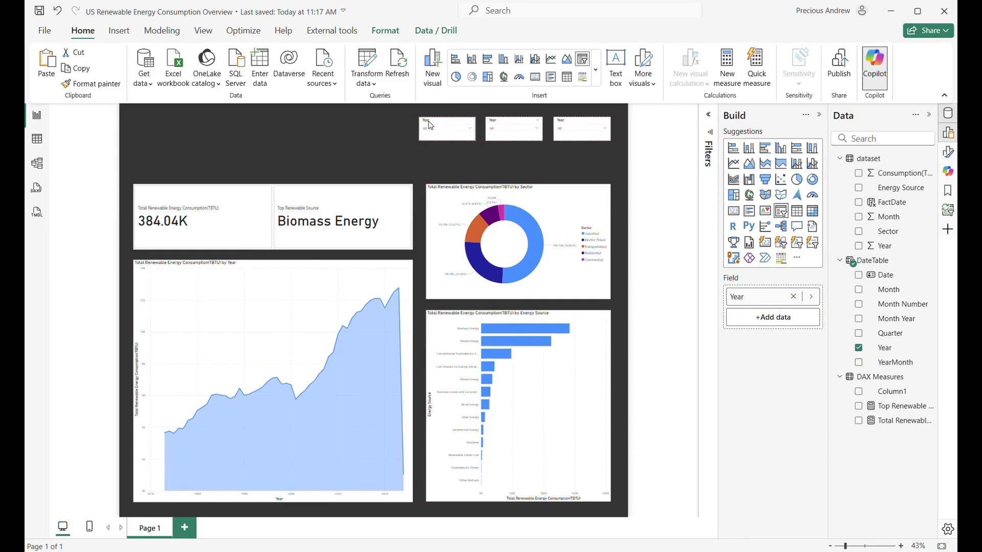
- Replace Year with Energy Source in the middle slicer and with Sector in the rightmost slicer
left_click(523, 119)
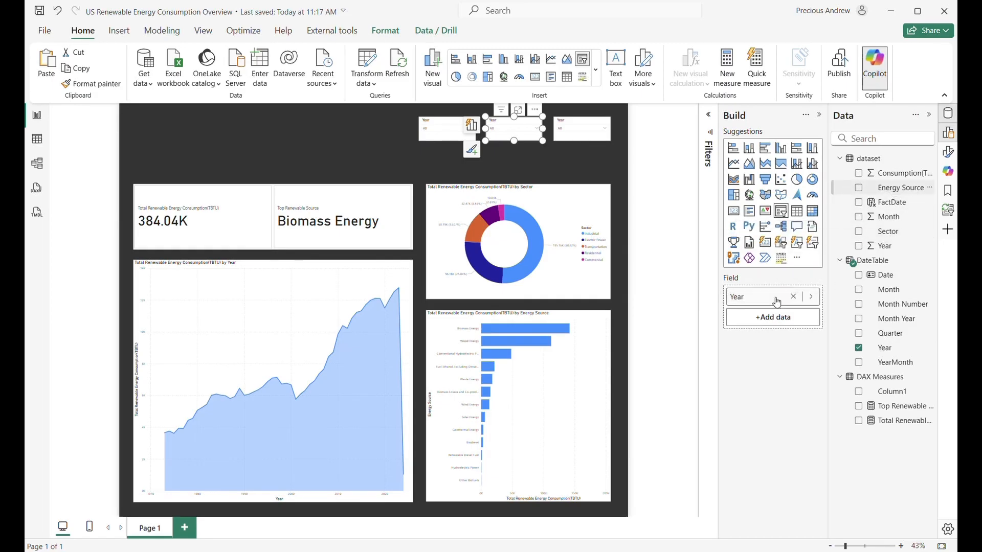
left_click(793, 297)
left_click_drag(900, 188, 772, 298)
left_click(571, 125)
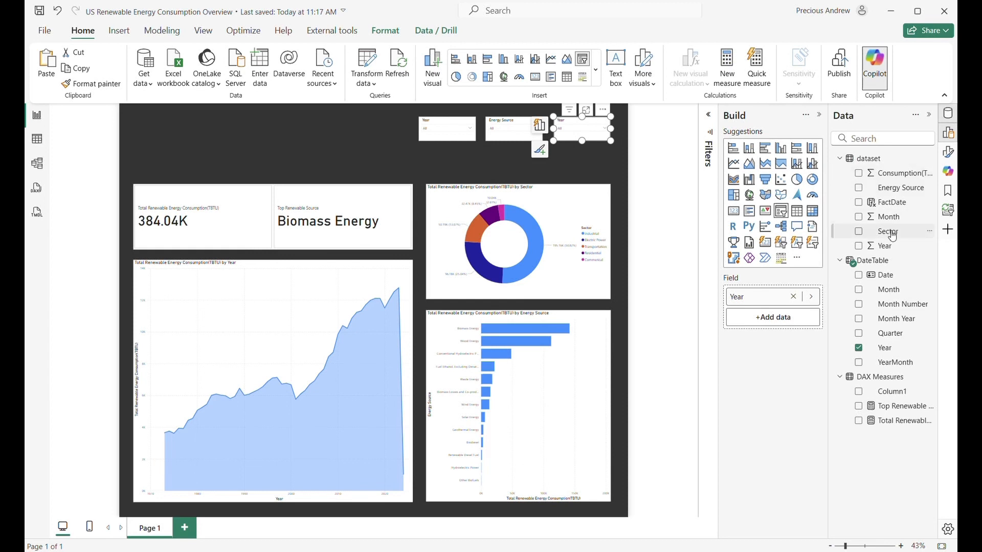
left_click(793, 297)
left_click_drag(894, 232, 774, 299)
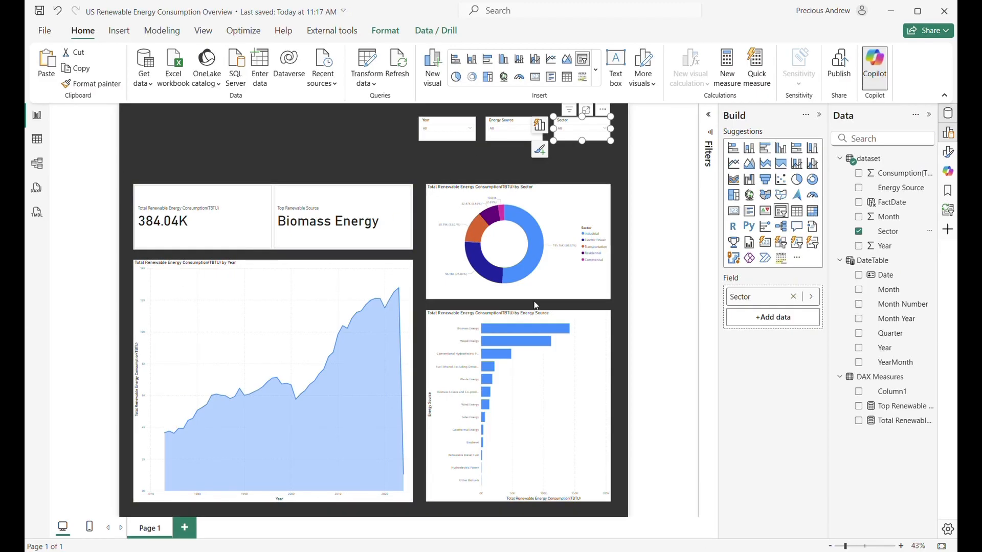
- Turn off the horizontal and vertical gridlines of the area chart showing consumption by Year
left_click(306, 269)
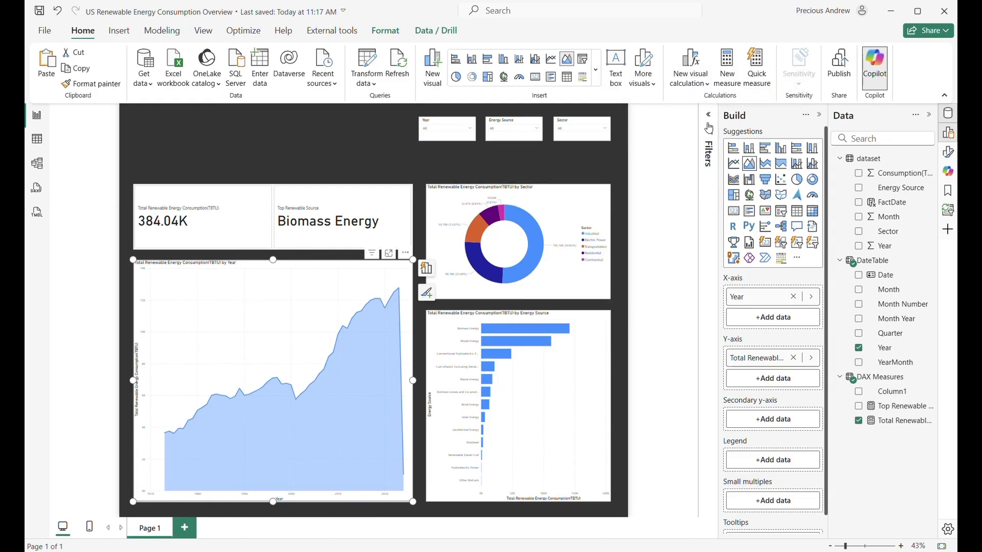
left_click(947, 152)
left_click(629, 241)
left_click(629, 242)
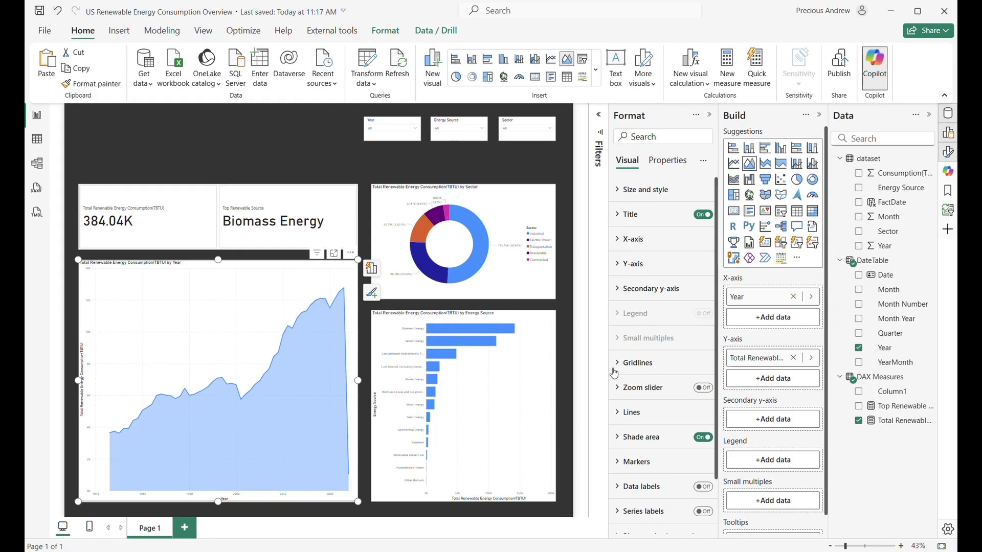
scroll(623, 230, "down", 1)
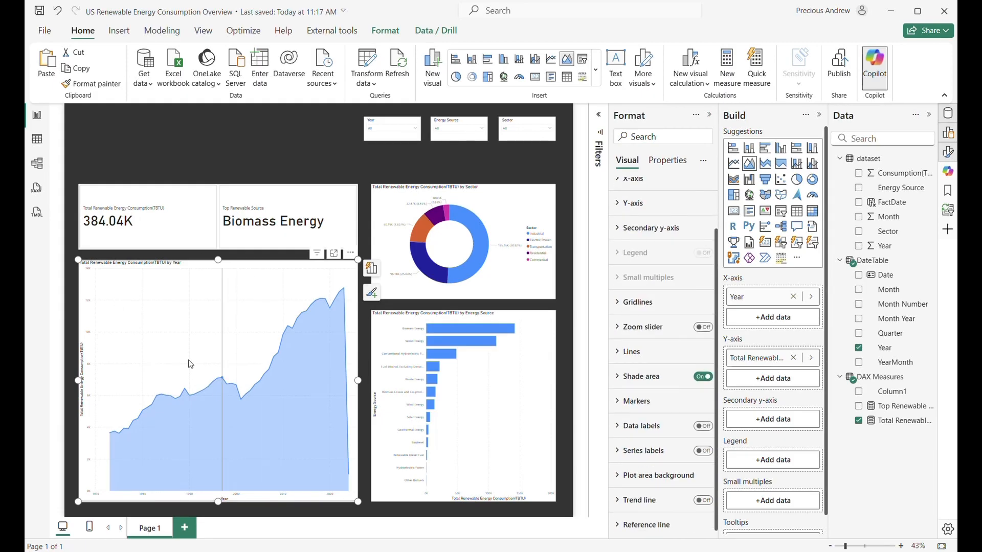
left_click(636, 304)
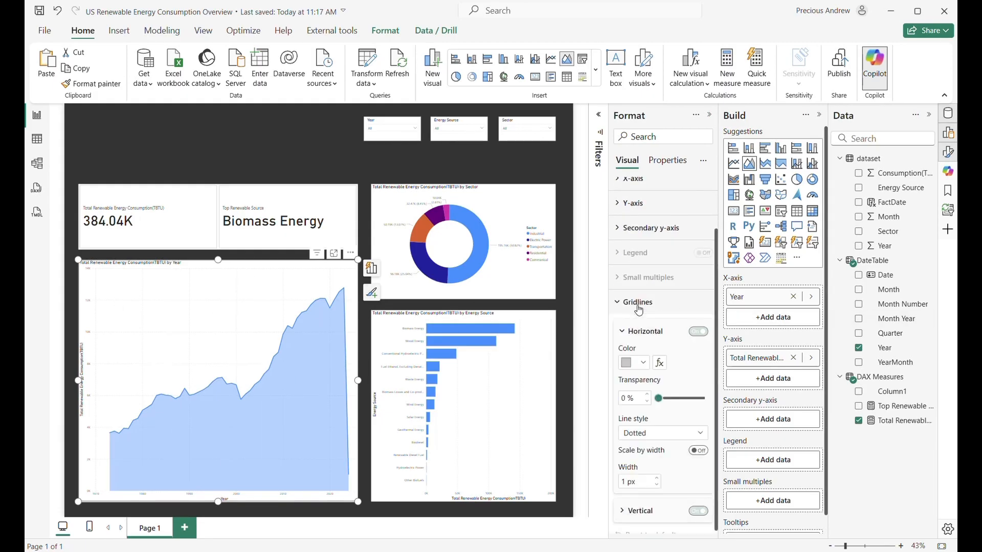
left_click(697, 333)
scroll(693, 335, "down", 3)
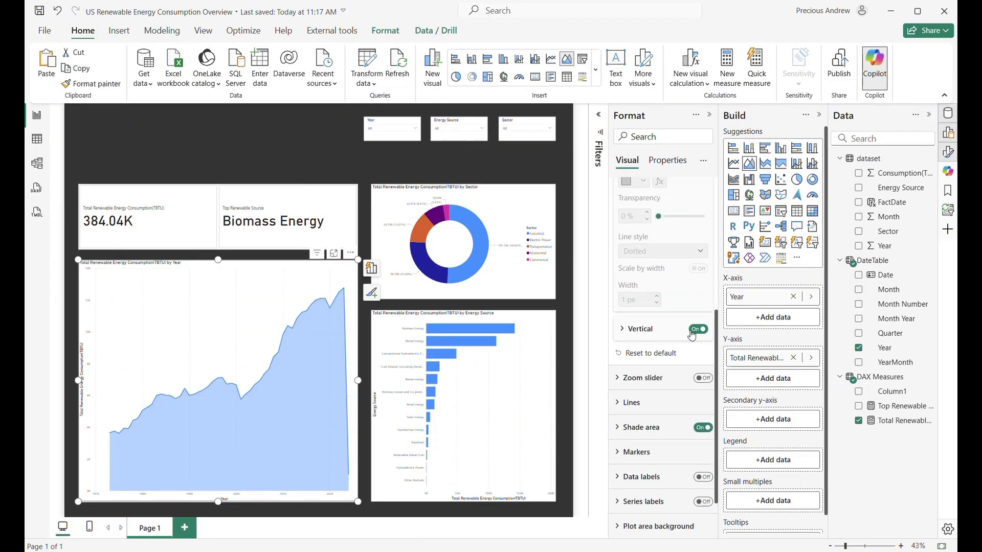
- Set the area chart's line color for all series to the custom green #49C354
left_click(631, 403)
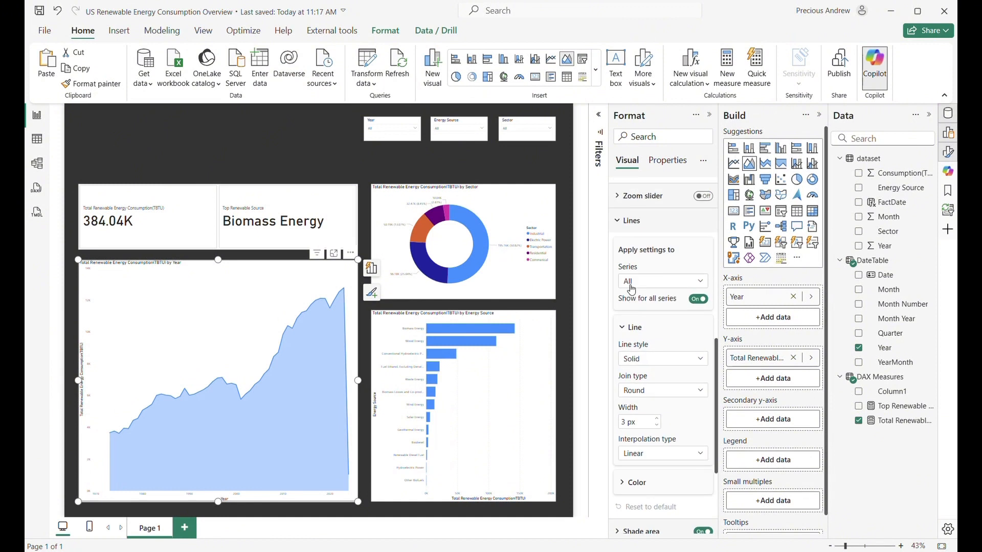
scroll(634, 332, "down", 2)
left_click(636, 379)
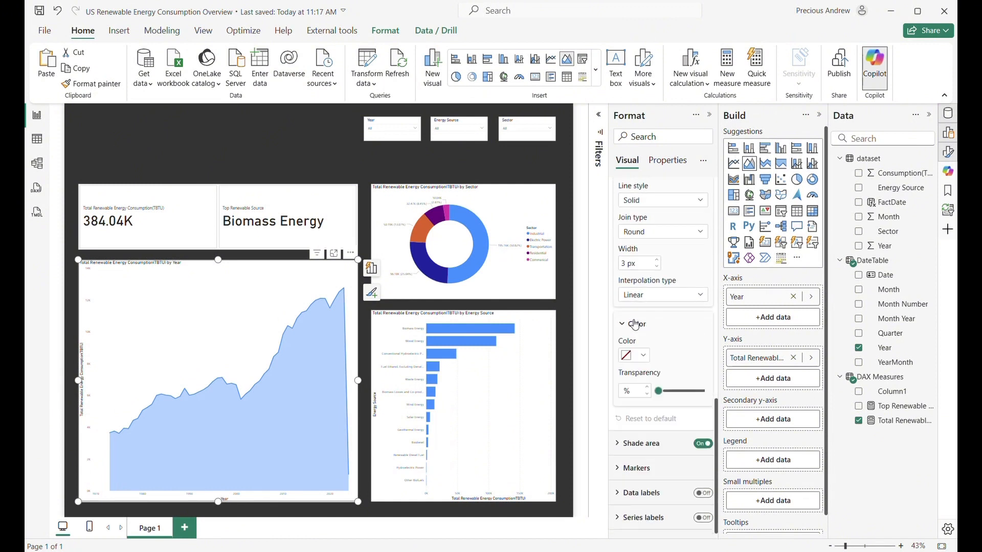
left_click(645, 357)
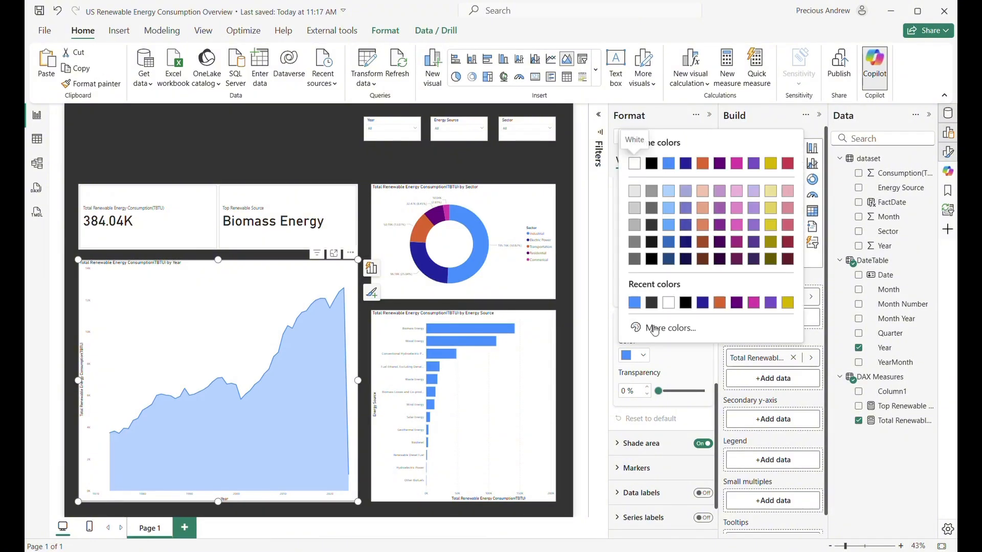
left_click(650, 327)
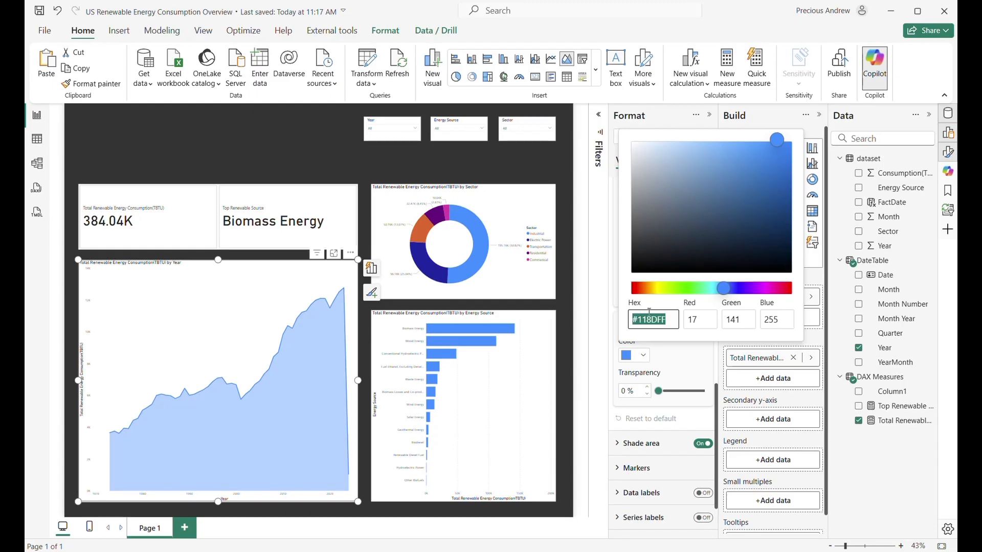
left_click_drag(669, 319, 578, 322)
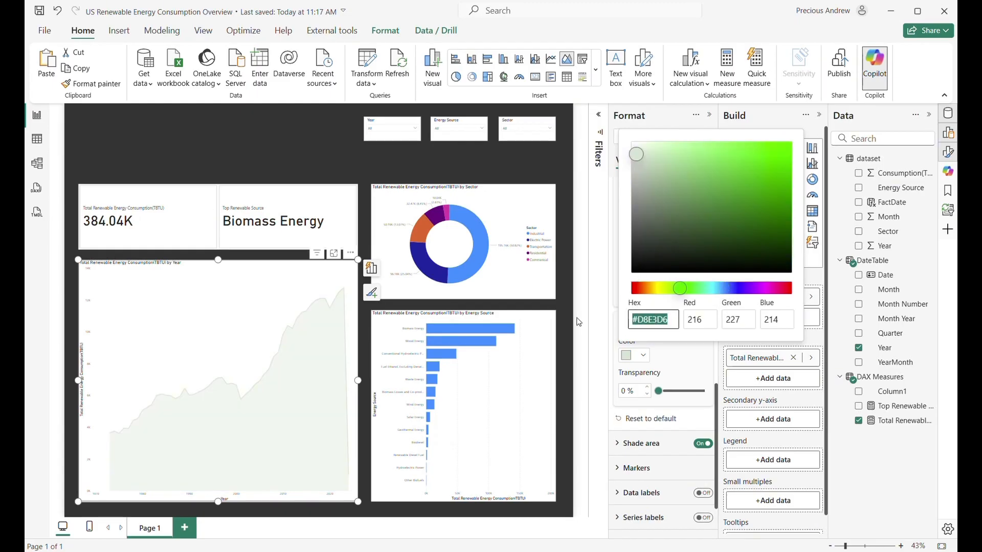
type("#48C353")
left_click_drag(737, 177, 733, 177)
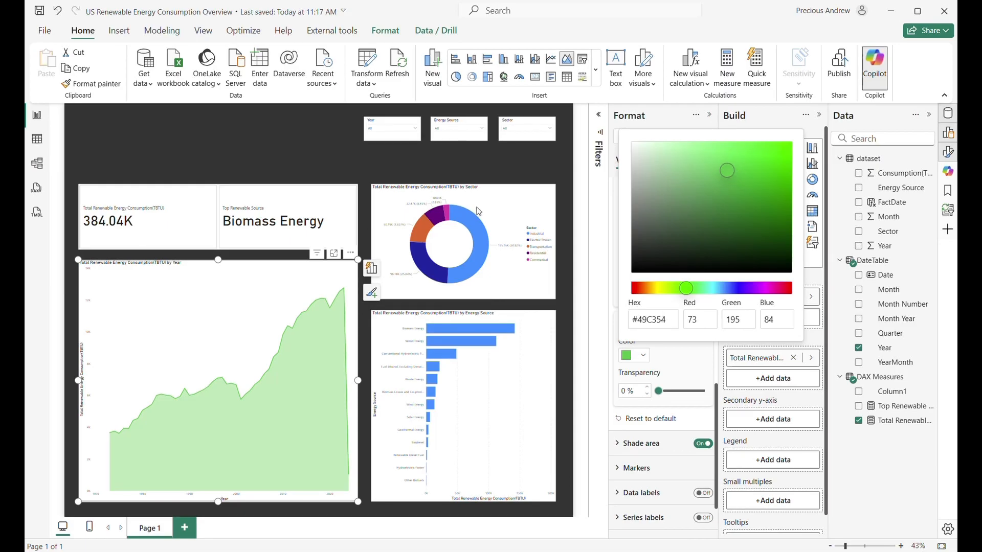
left_click(676, 357)
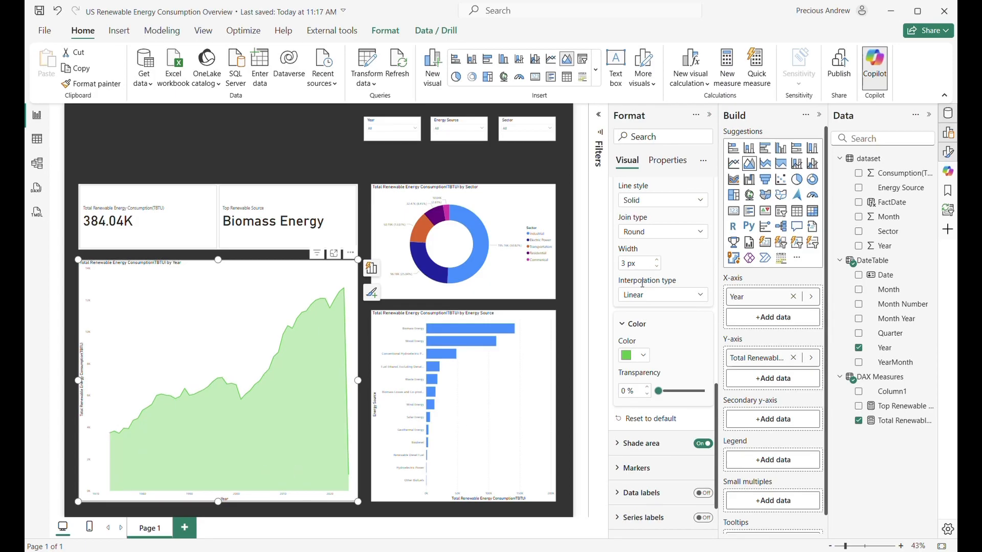
- Turn off the X-axis title of the area chart while keeping the axis values on
scroll(639, 328, "up", 1)
scroll(639, 328, "up", 5)
left_click(616, 366)
scroll(648, 301, "up", 5)
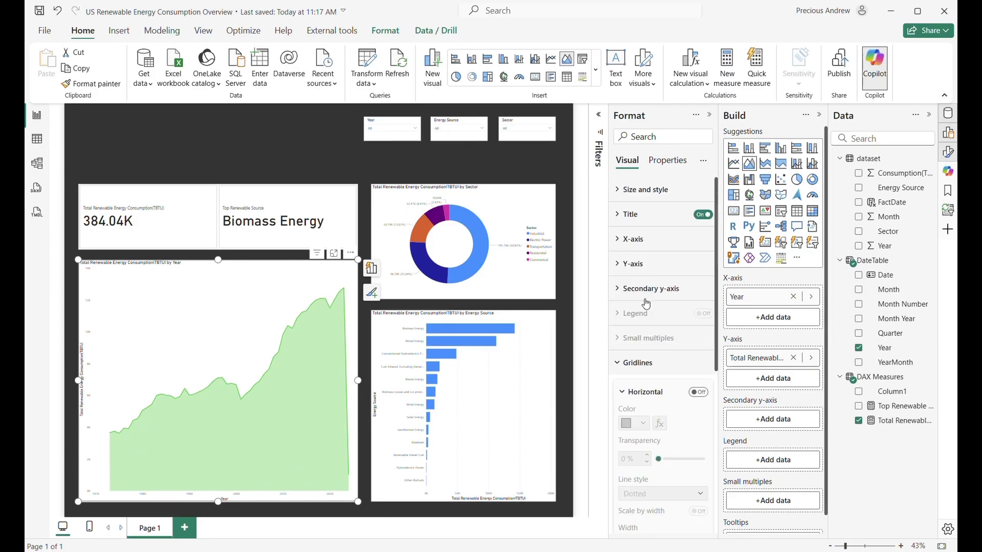
left_click(617, 265)
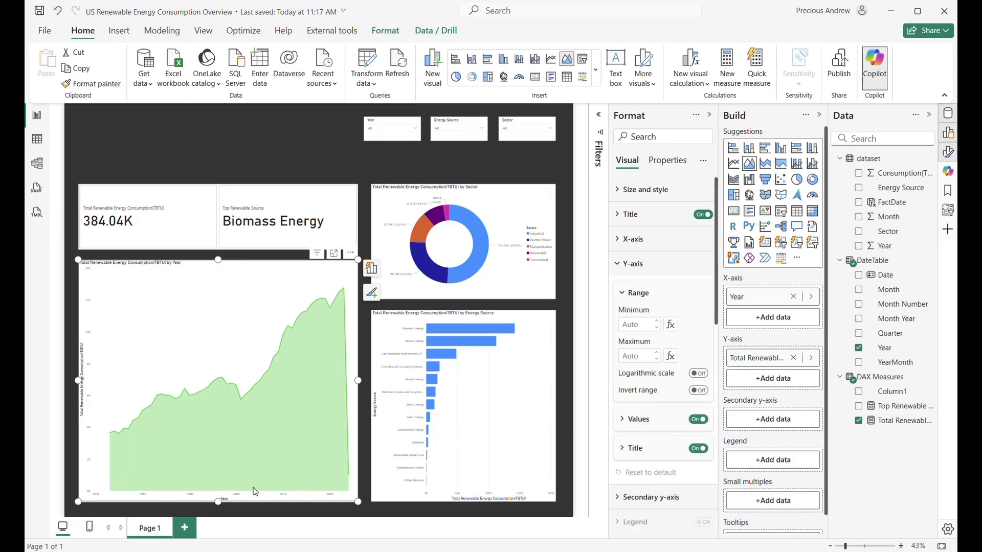
scroll(675, 338, "down", 2)
left_click(699, 388)
left_click(699, 389)
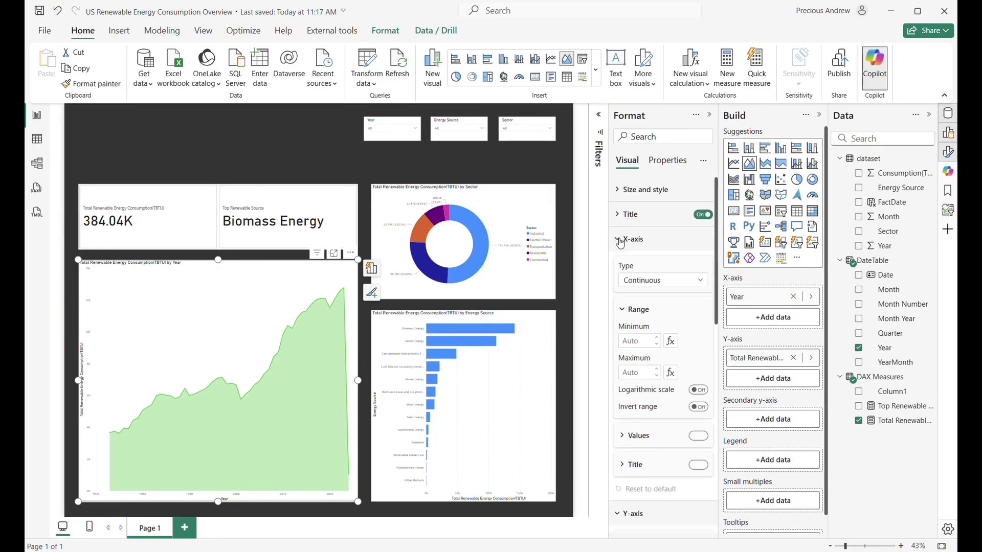
left_click(698, 405)
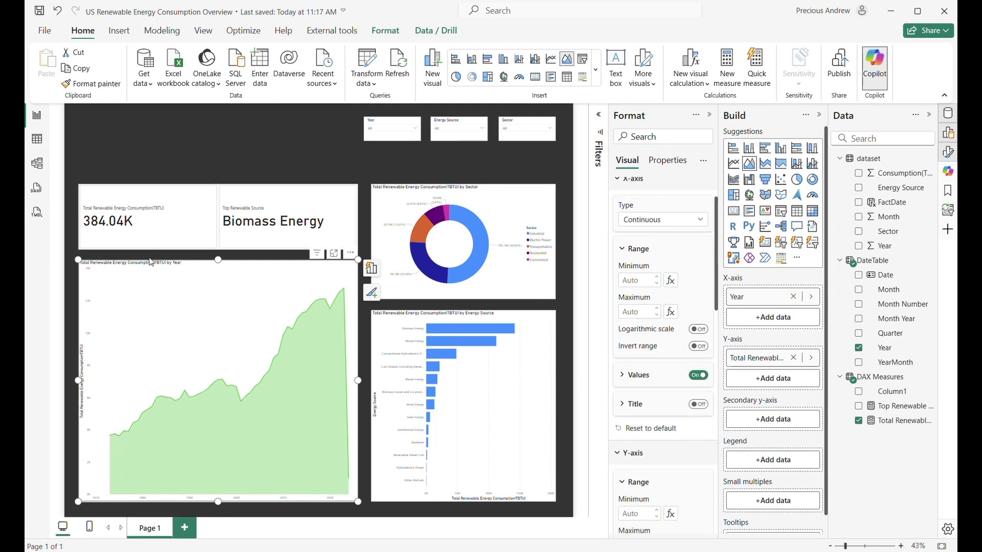
scroll(631, 245, "up", 1)
scroll(632, 295, "down", 1)
left_click(620, 240)
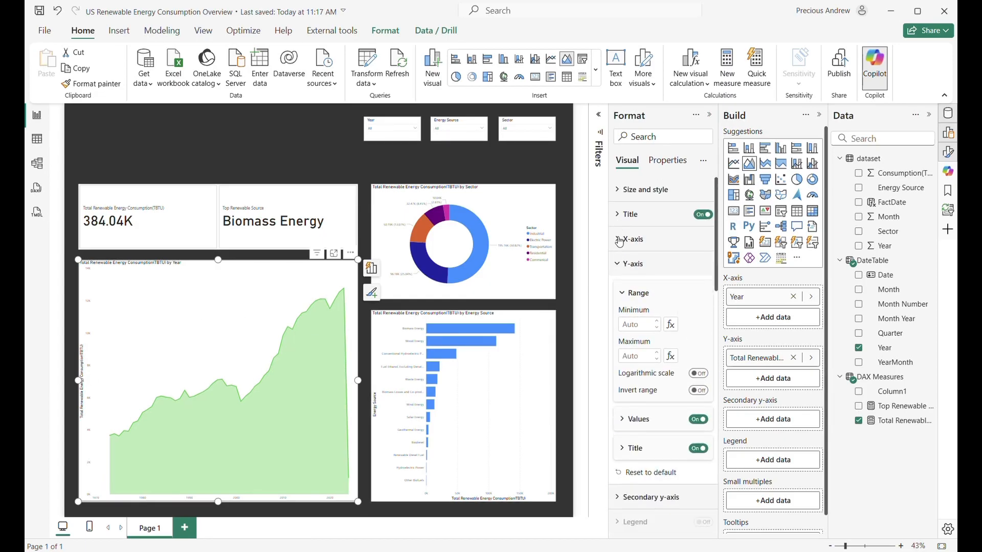
- Set the area chart's Y-axis title text to Consumption(TBTU)
left_click(632, 449)
scroll(639, 409, "down", 3)
left_click(640, 297)
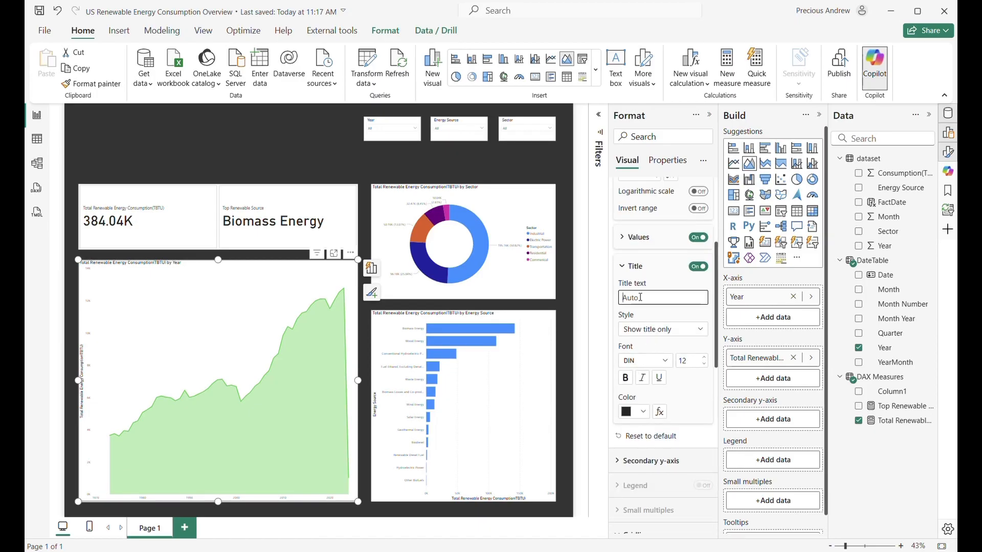
type("Consumption()")
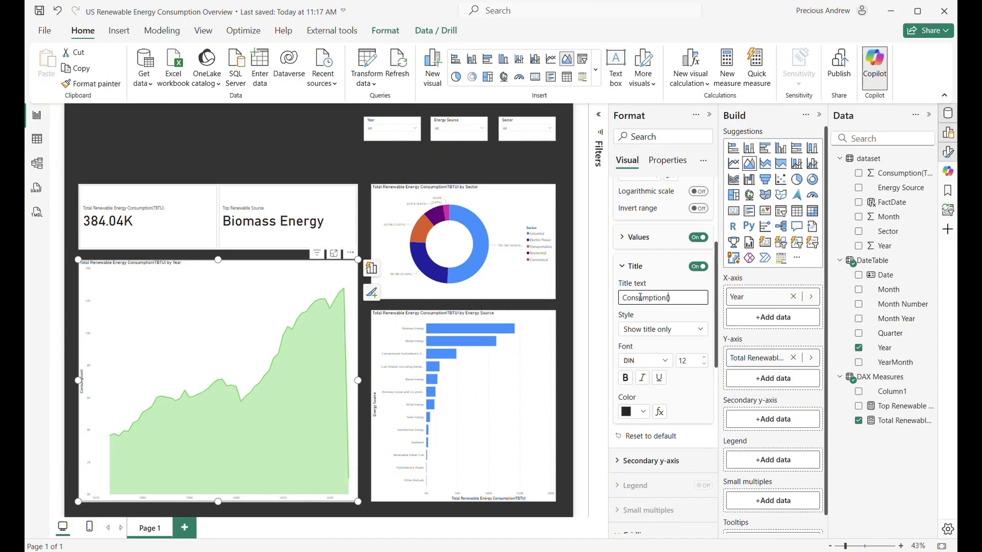
key("BackSpace")
key("BackSpace")
key("BackSpace")
key("BackSpace")
type("TBT")
key("Return")
- Set the Y-axis title's font to Segoe UI at size 14
left_click(637, 362)
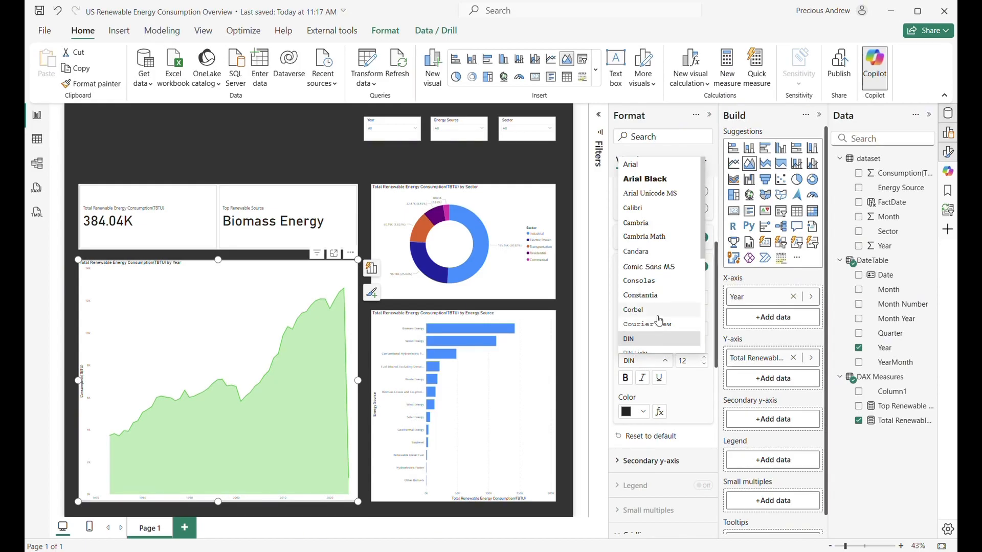
scroll(657, 322, "down", 4)
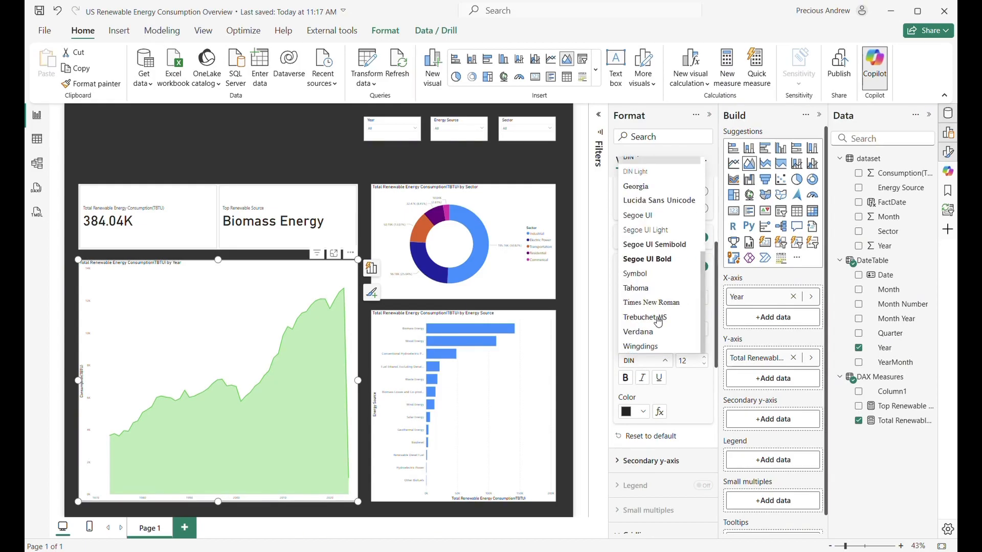
left_click(647, 216)
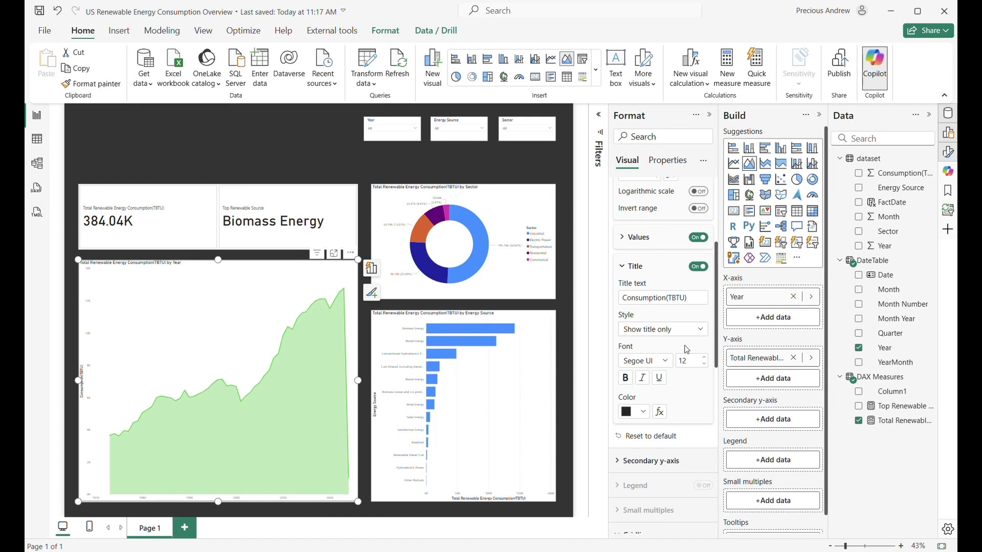
left_click(705, 364)
left_click(705, 365)
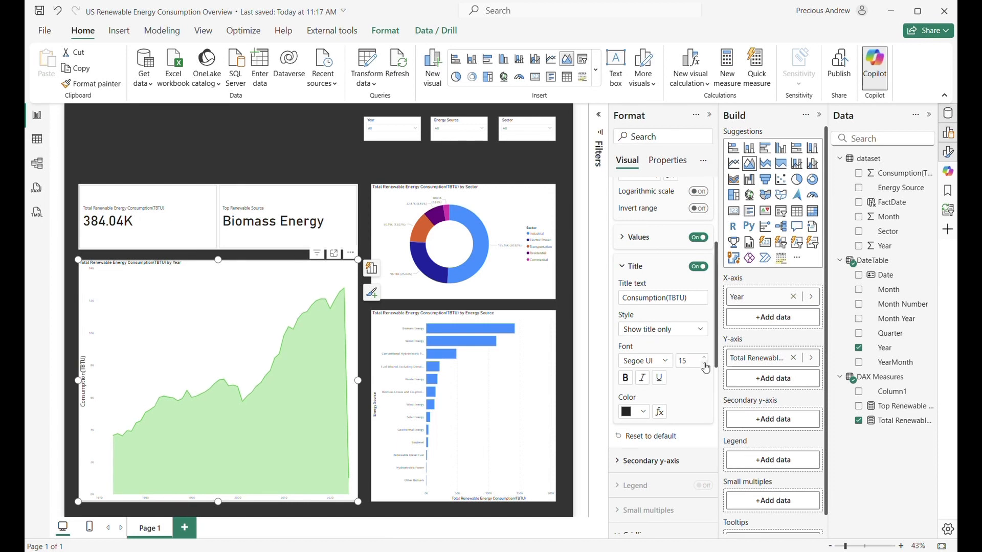
scroll(706, 368, "down", 5)
scroll(639, 326, "up", 7)
scroll(640, 325, "down", 1)
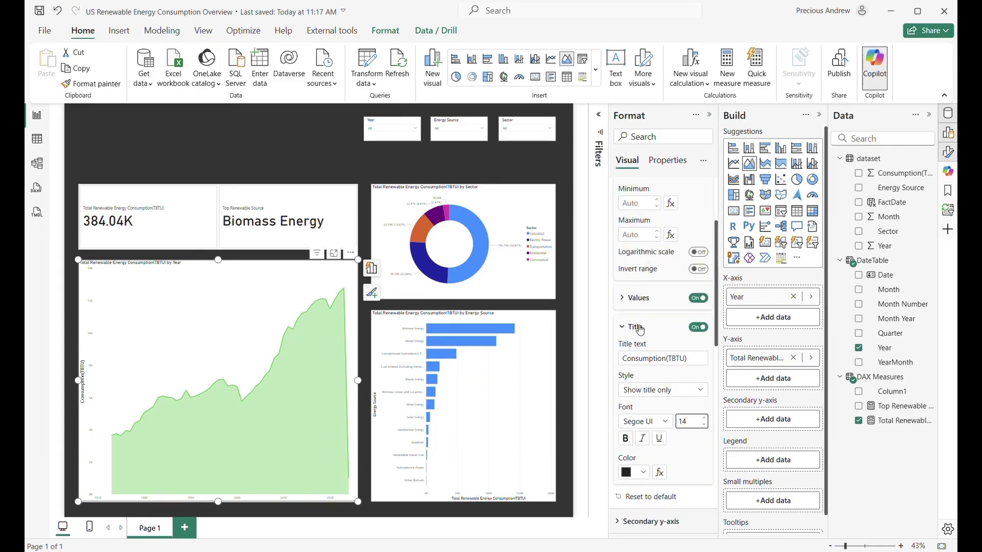
- Set the area chart's Y-axis values to font size 14 and their display units to None
scroll(640, 330, "down", 1)
scroll(640, 329, "up", 2)
left_click(624, 360)
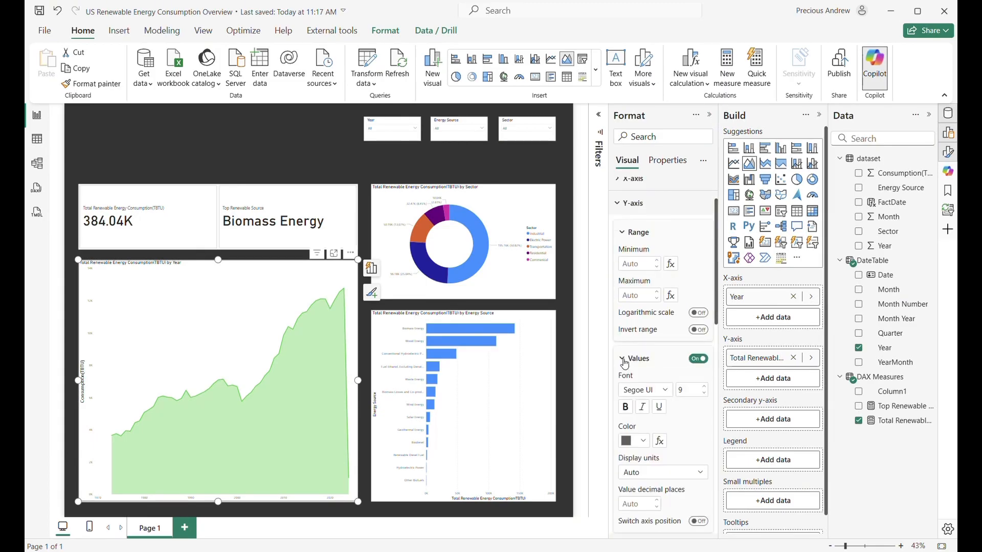
scroll(667, 373, "down", 1)
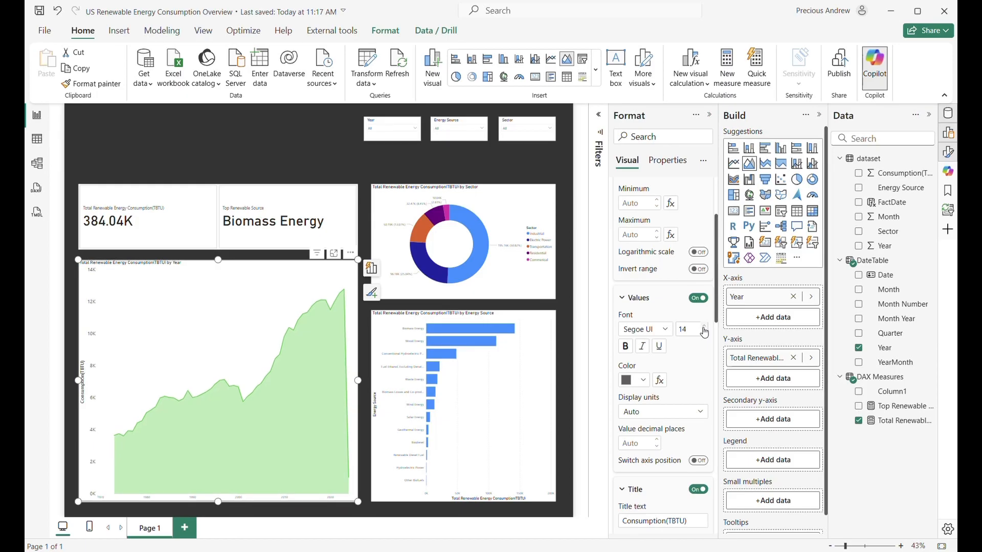
scroll(655, 401, "down", 1)
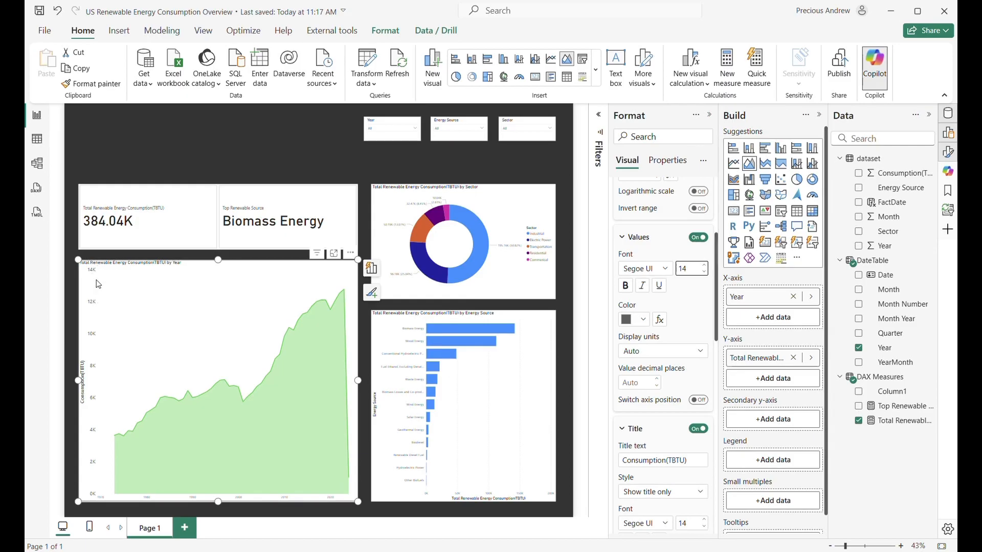
left_click(673, 353)
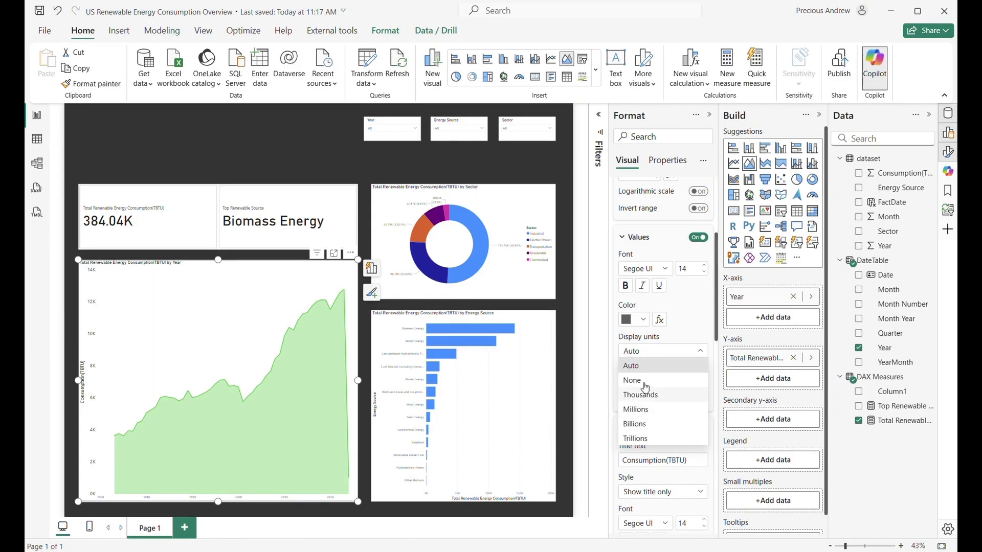
left_click(628, 385)
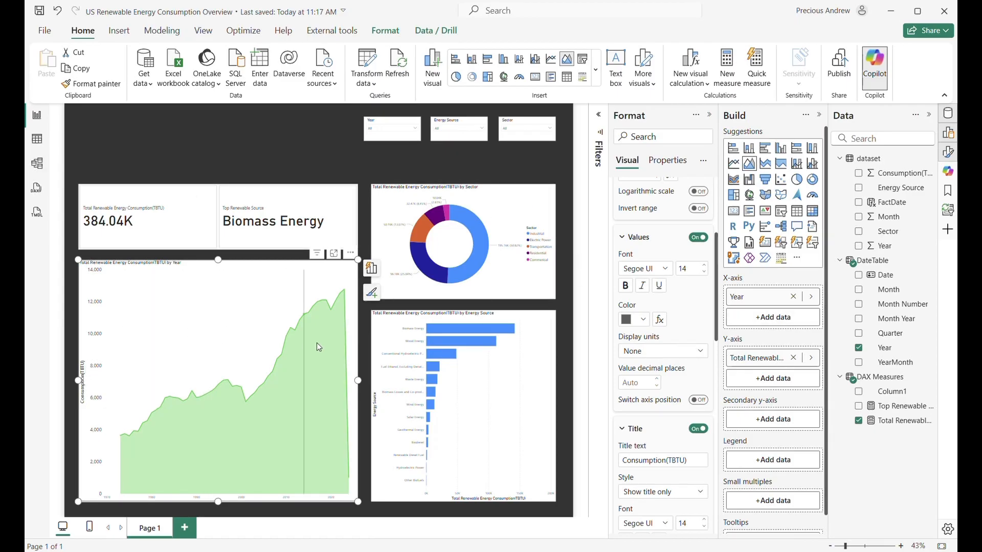
scroll(641, 363, "up", 3)
left_click(622, 358)
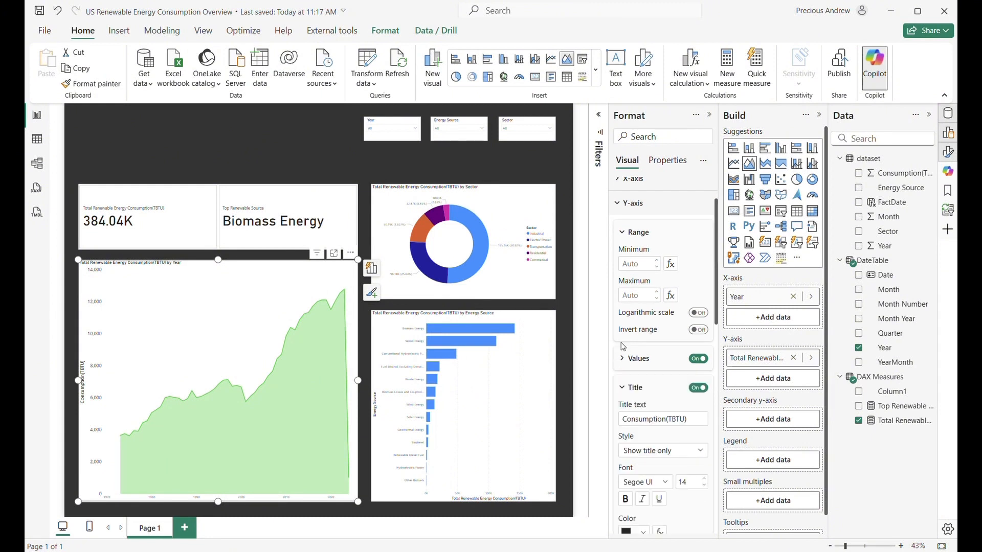
left_click(615, 204)
scroll(628, 312, "up", 4)
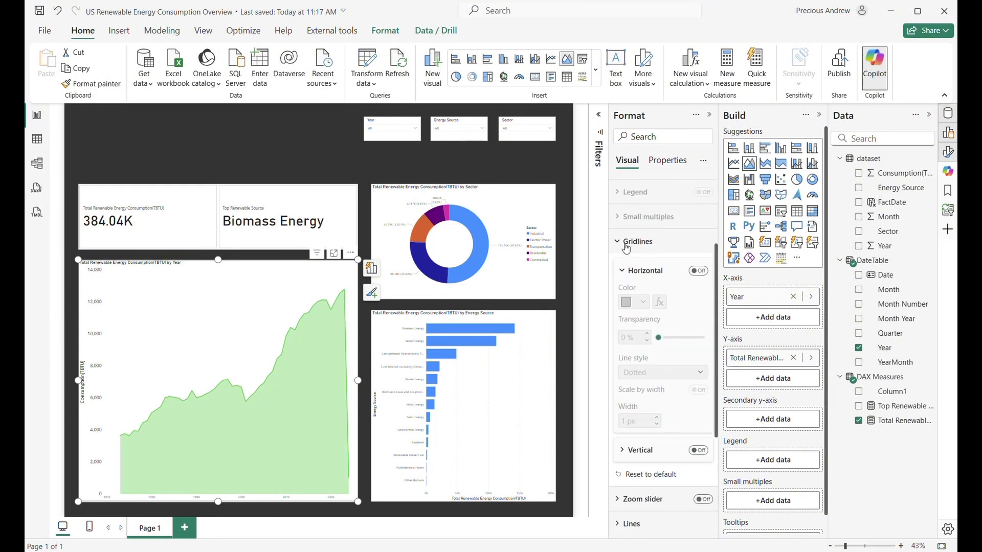
left_click(616, 364)
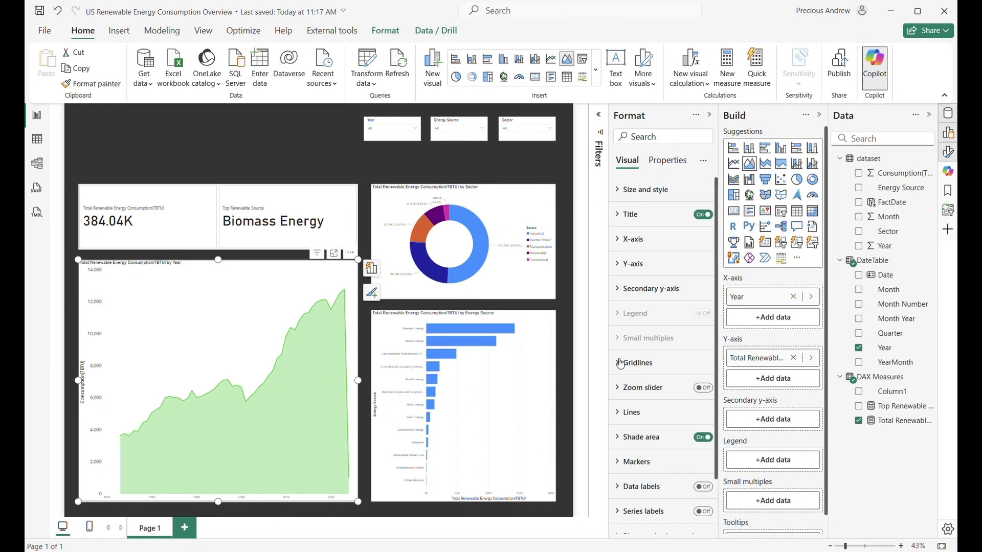
- Set the area chart's background colour to the dark grey used for the report page
scroll(634, 398, "down", 1)
left_click(616, 472)
left_click(624, 345)
scroll(626, 353, "up", 2)
left_click(617, 191)
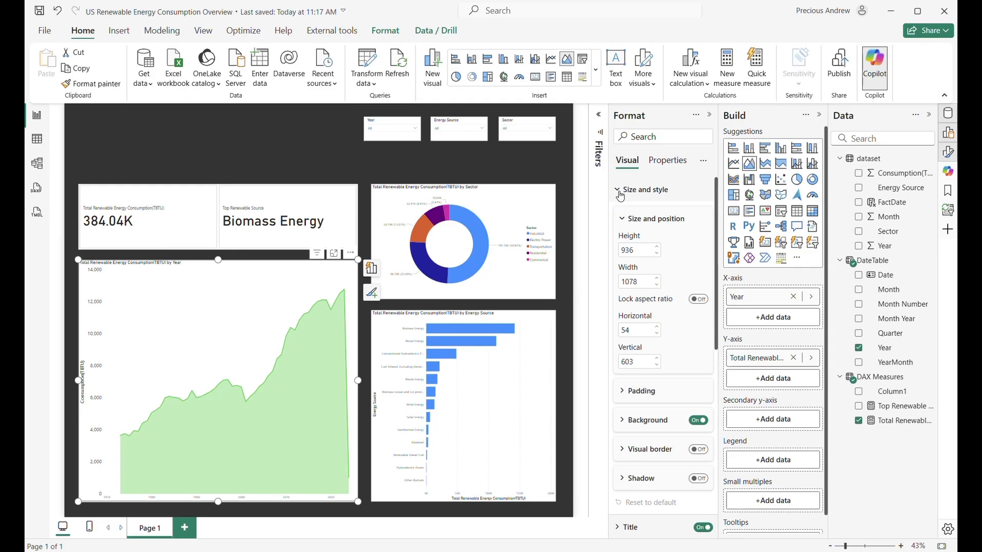
scroll(630, 324, "down", 2)
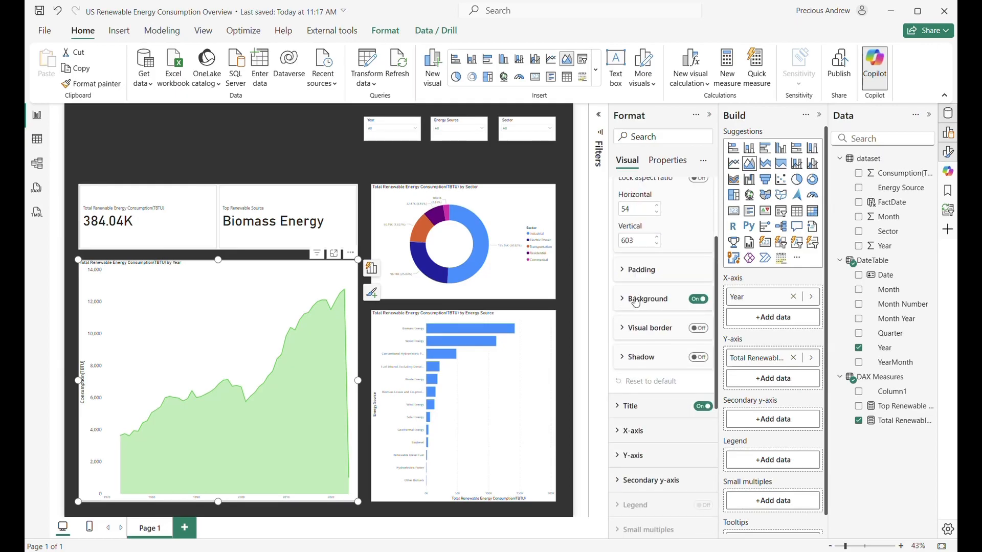
left_click(636, 302)
scroll(629, 302, "down", 1)
left_click(632, 275)
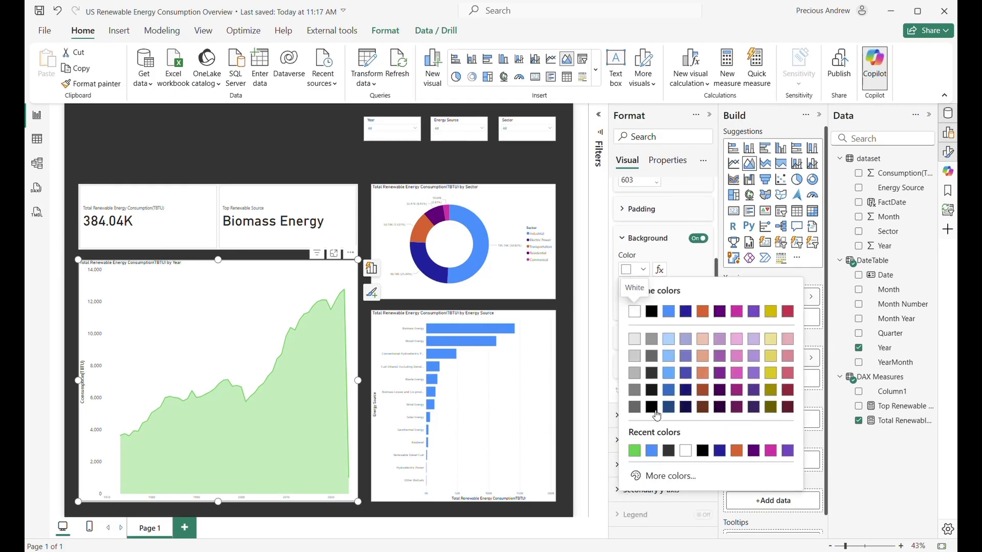
left_click(668, 452)
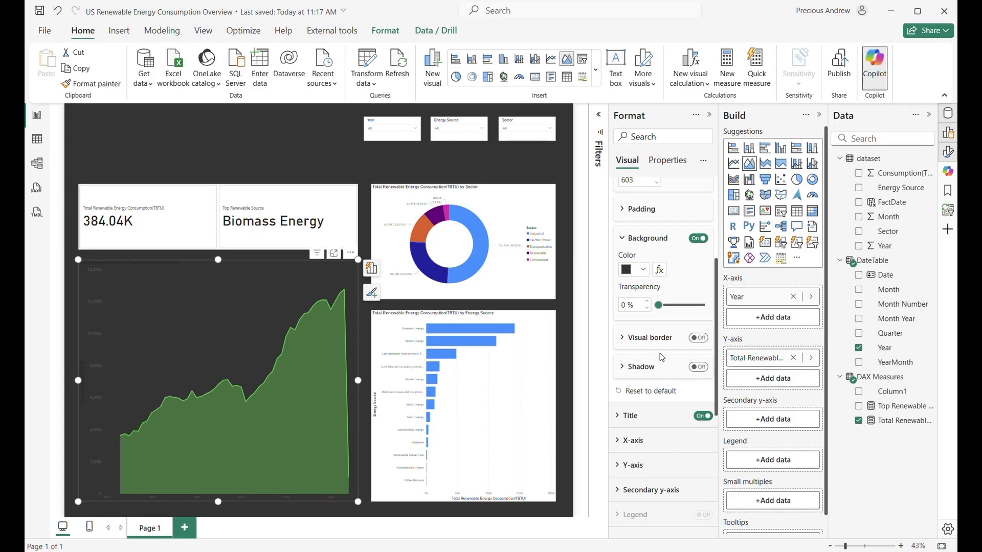
- Set the area chart's background transparency to 17%
left_click_drag(659, 305, 669, 305)
double_click(629, 305)
type("17")
left_click(260, 147)
left_click(228, 288)
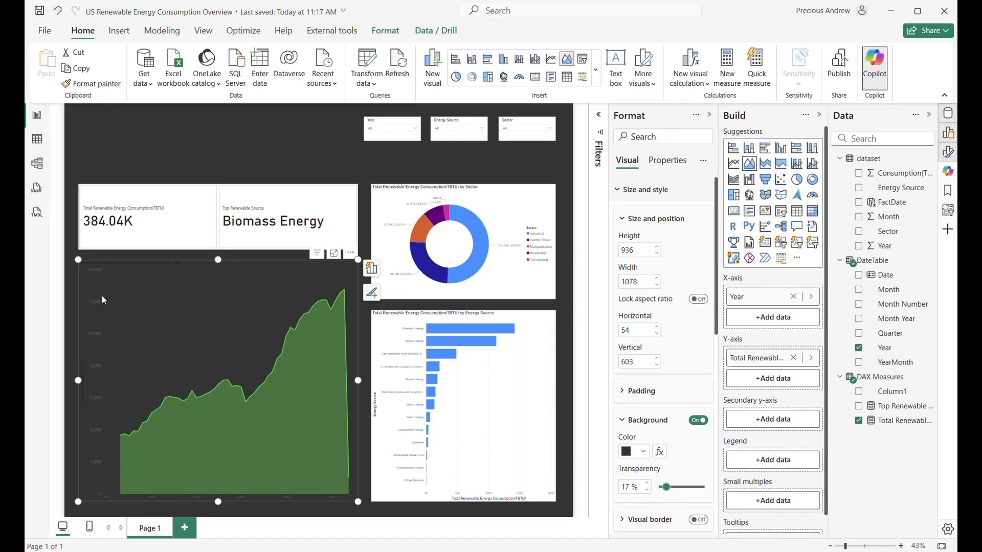
scroll(649, 318, "down", 5)
scroll(650, 318, "up", 5)
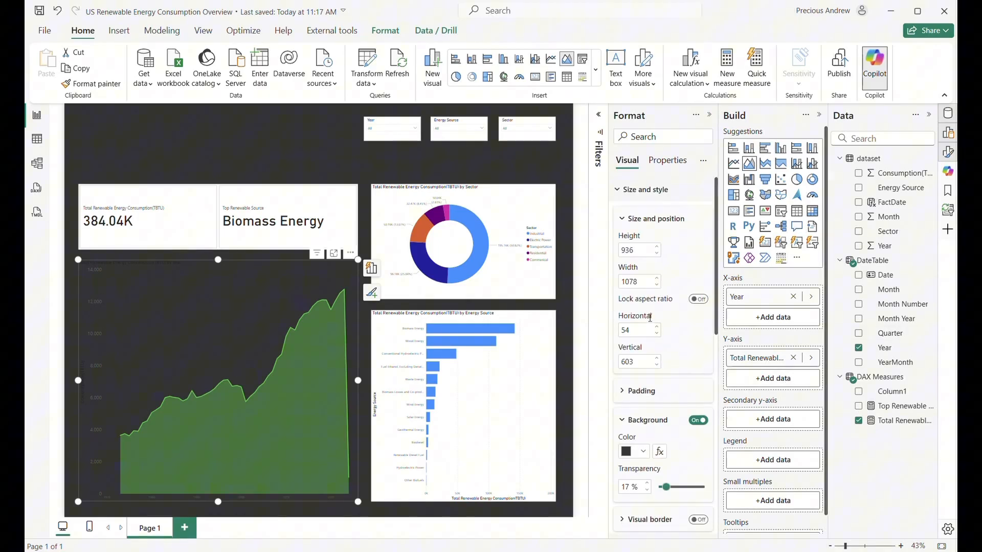
left_click(628, 218)
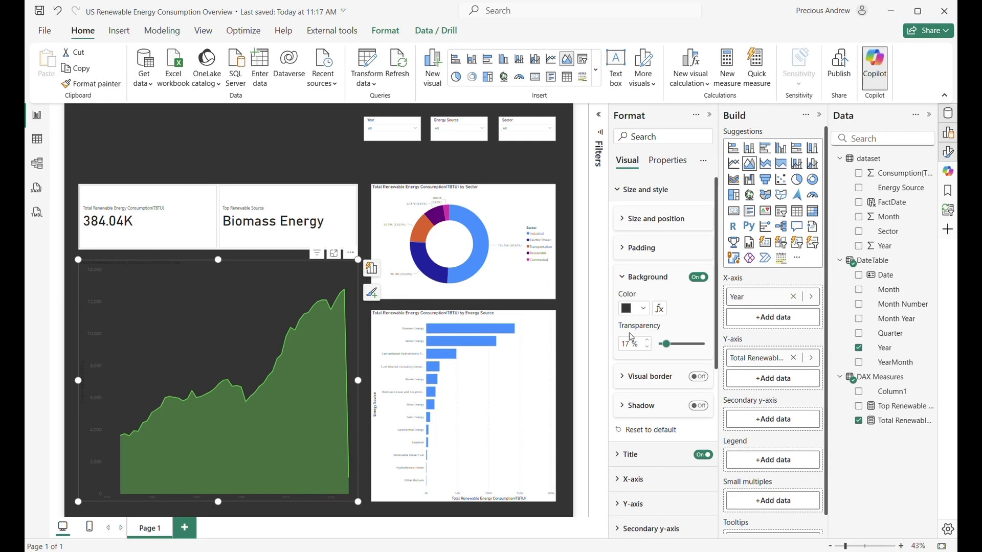
left_click(623, 281)
- Give the area chart's Y-axis values the custom colour #D8E3D6
scroll(639, 347, "down", 2)
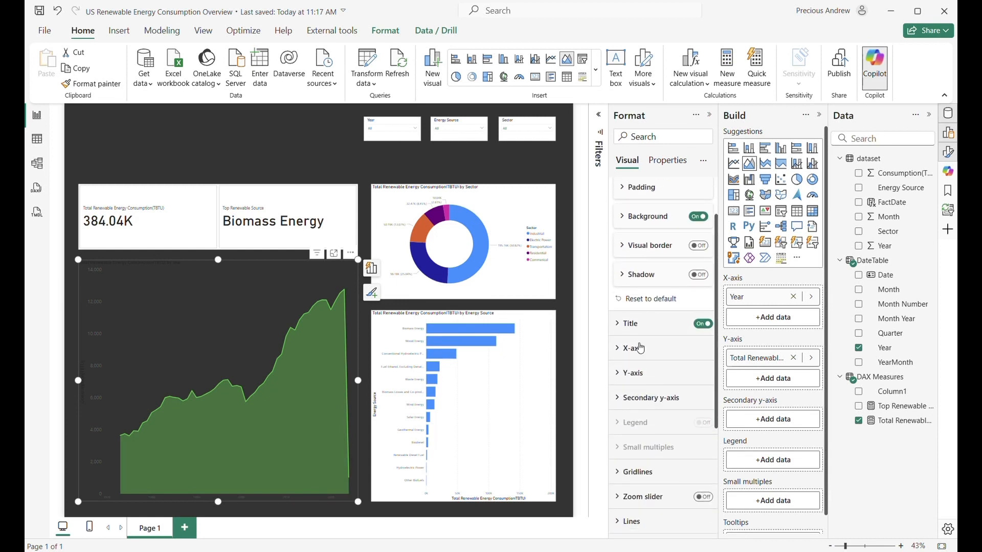
left_click(633, 372)
scroll(639, 363, "down", 4)
scroll(642, 358, "up", 4)
scroll(643, 363, "down", 5)
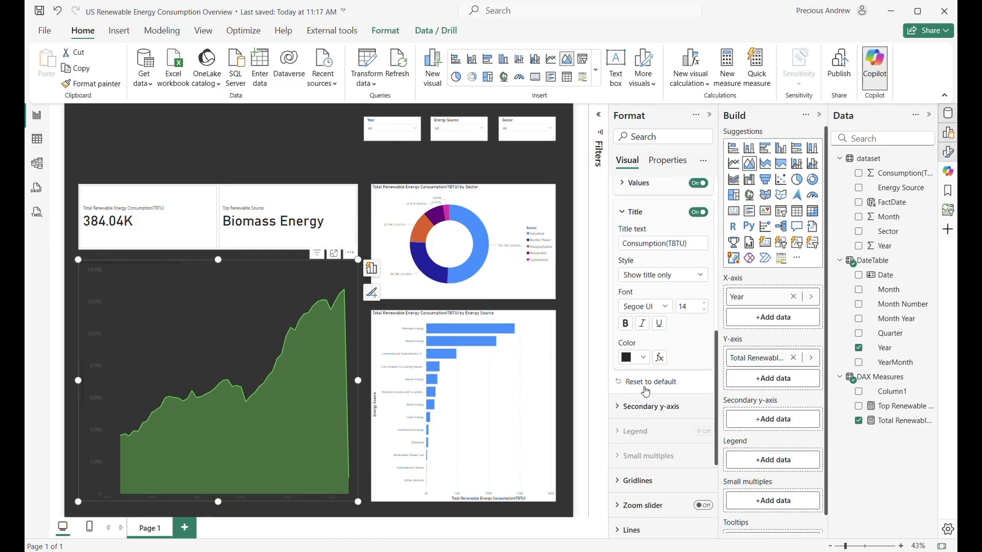
scroll(643, 383, "up", 5)
left_click(635, 244)
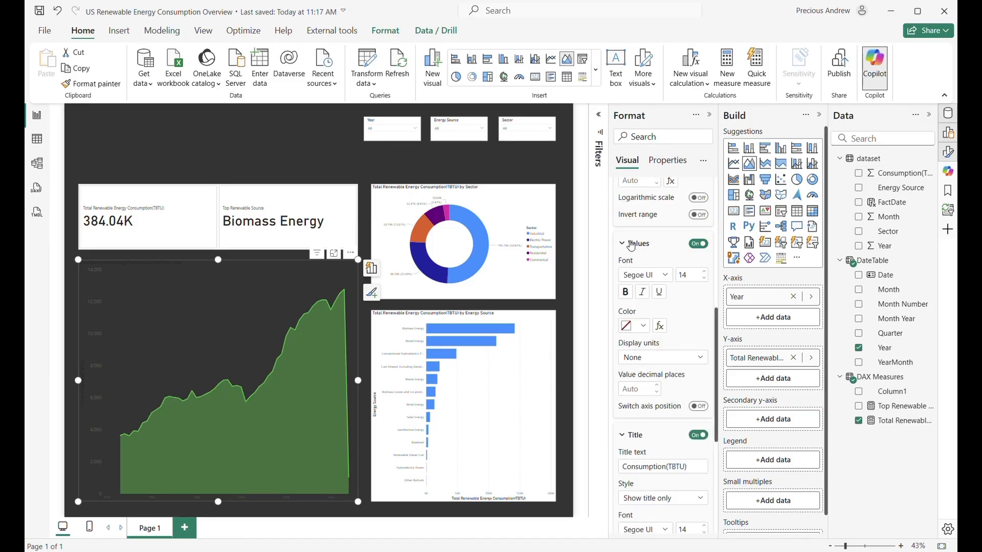
left_click(643, 327)
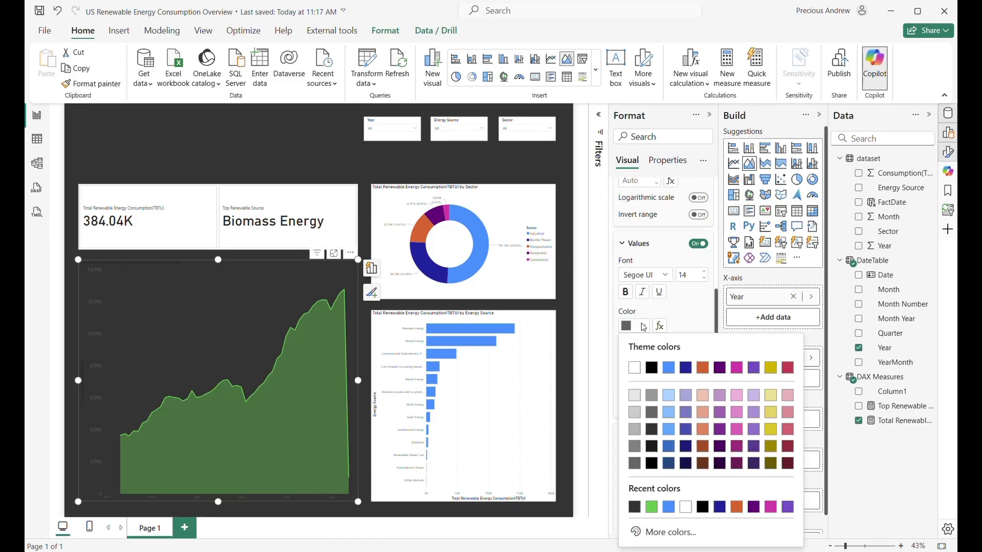
left_click(668, 538)
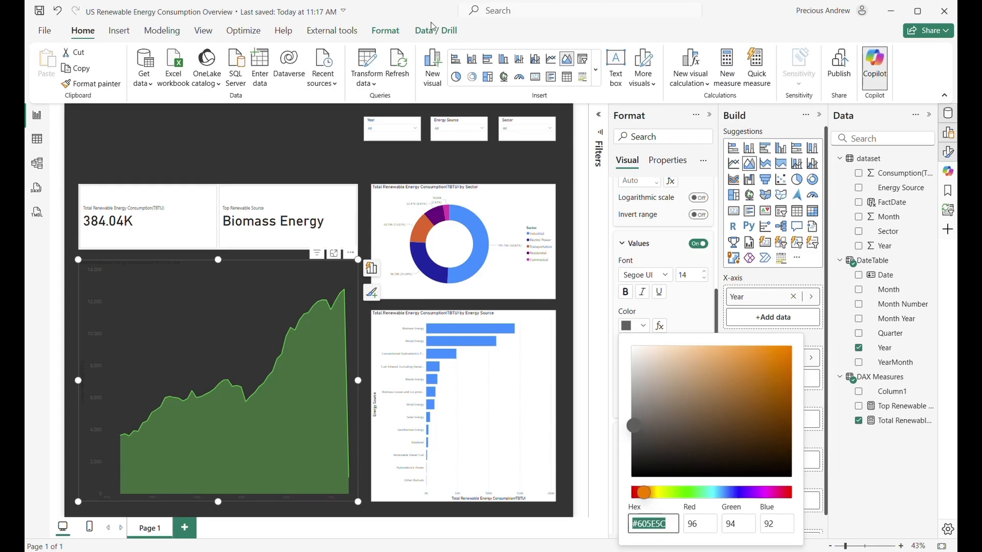
left_click(671, 525)
left_click_drag(671, 527, 629, 529)
type("#D8E3D6")
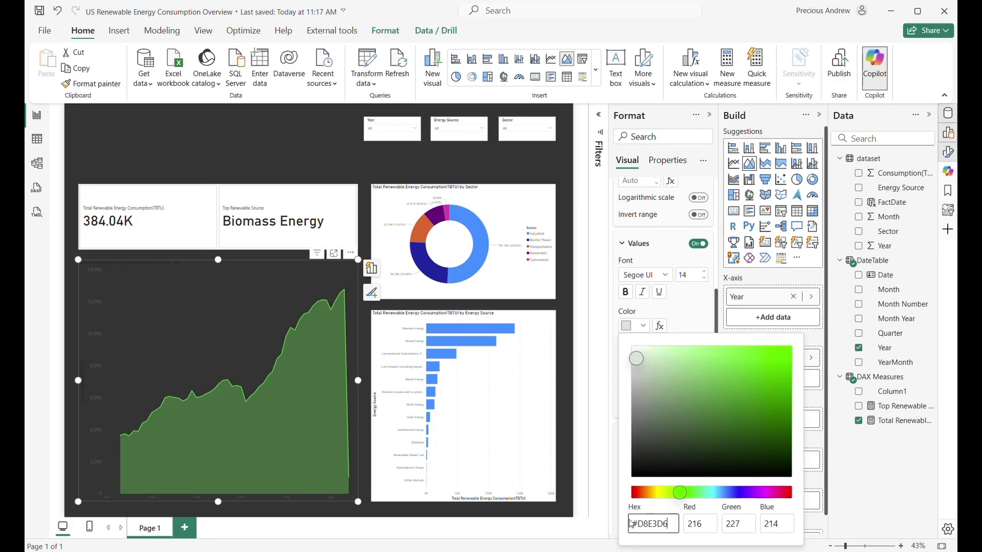
- Fine-tune the Y-axis values' custom colour to a pale grey-green and close the colour picker
left_click(640, 359)
left_click_drag(669, 526, 637, 526)
type("#D8E3D")
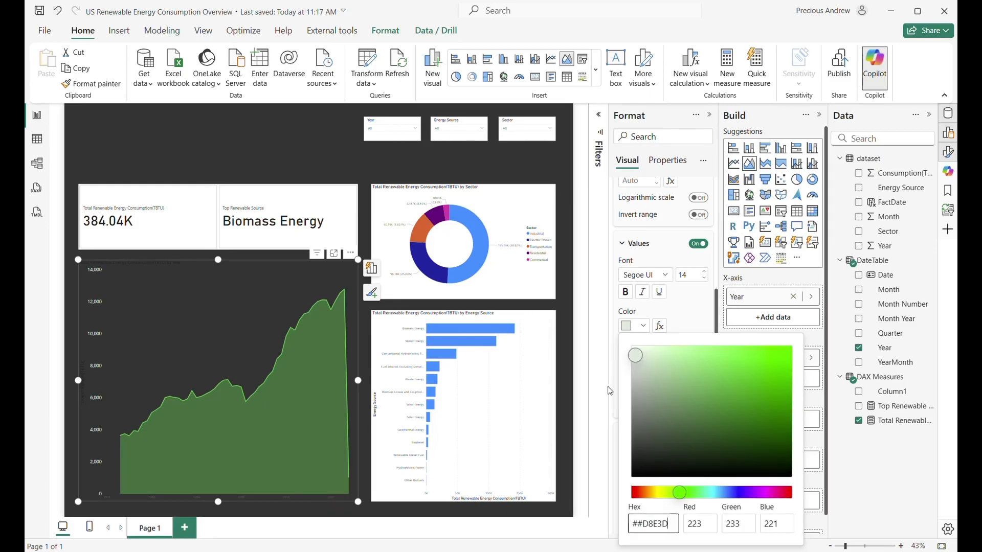
left_click(629, 355)
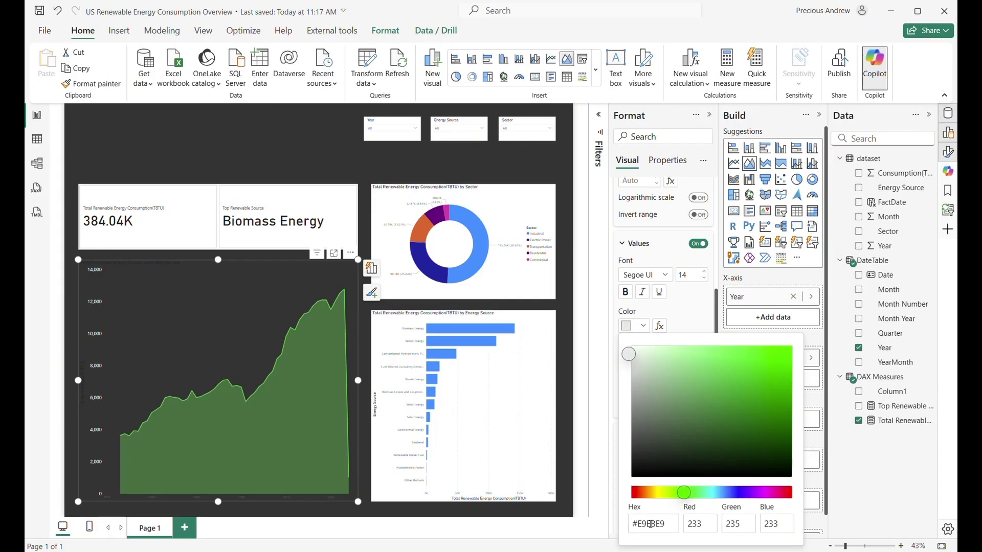
key("Escape")
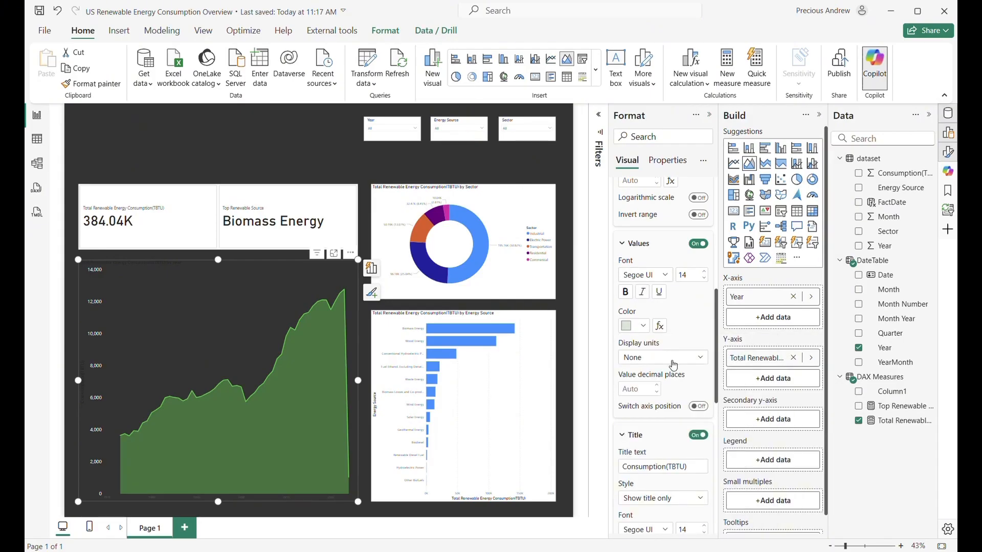
- Set the area chart's X-axis values to font size 14 and the recent pale grey-green colour
scroll(667, 377, "down", 3)
scroll(665, 368, "up", 8)
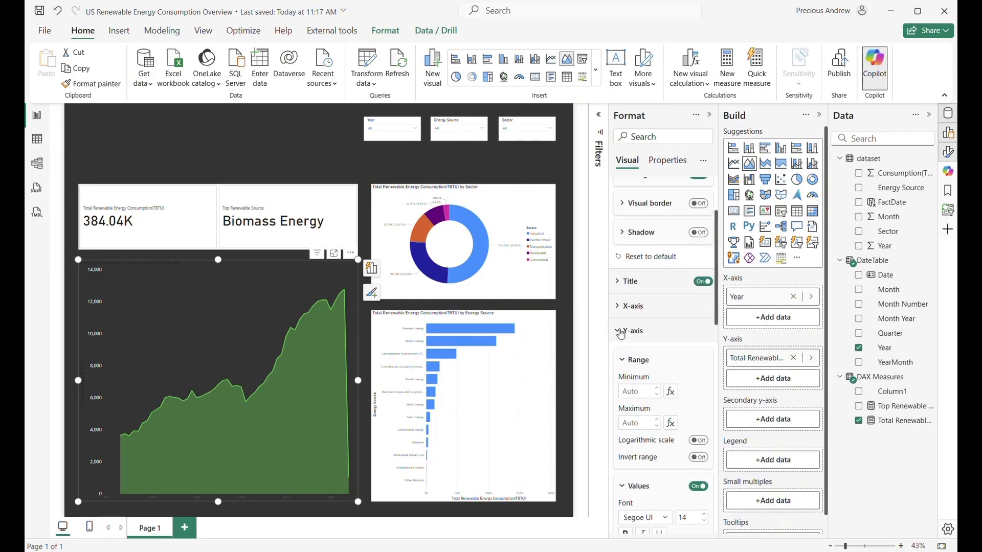
left_click(625, 332)
left_click(623, 306)
scroll(647, 381, "down", 5)
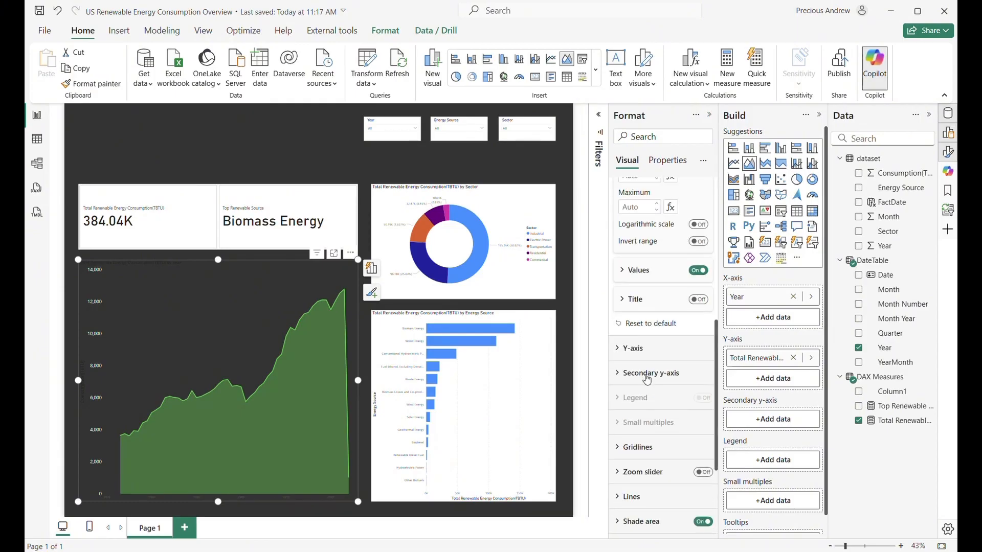
left_click(637, 260)
scroll(673, 264, "down", 1)
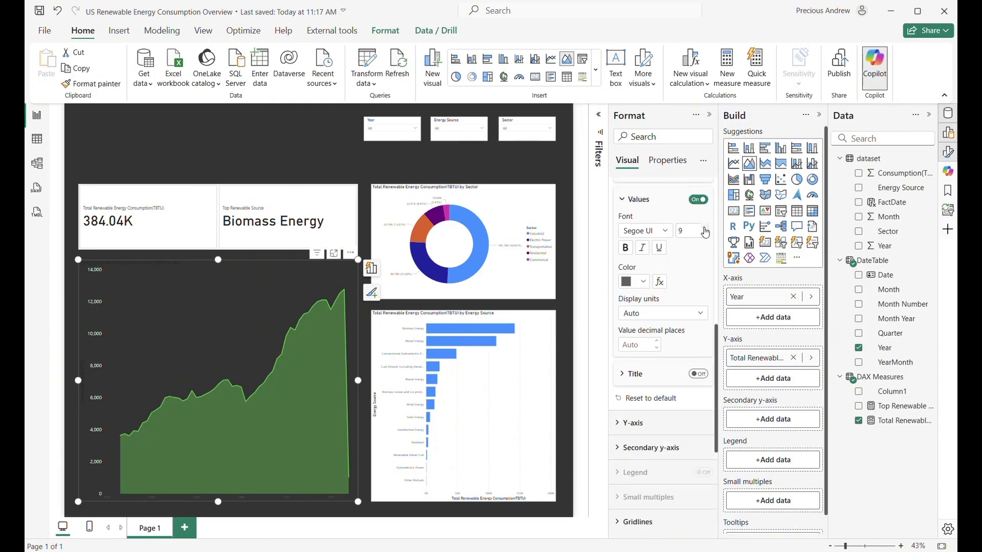
left_click(705, 228)
left_click(643, 281)
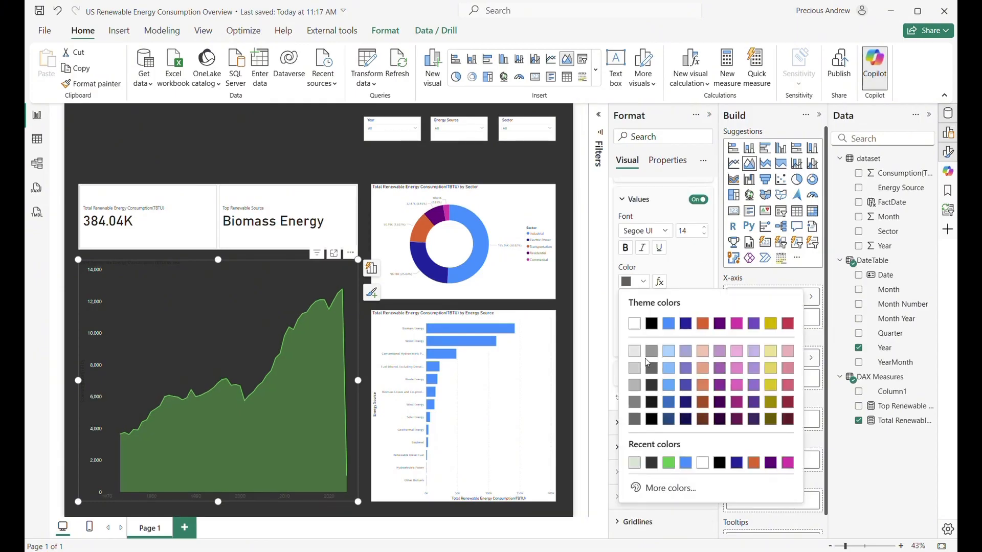
left_click(635, 464)
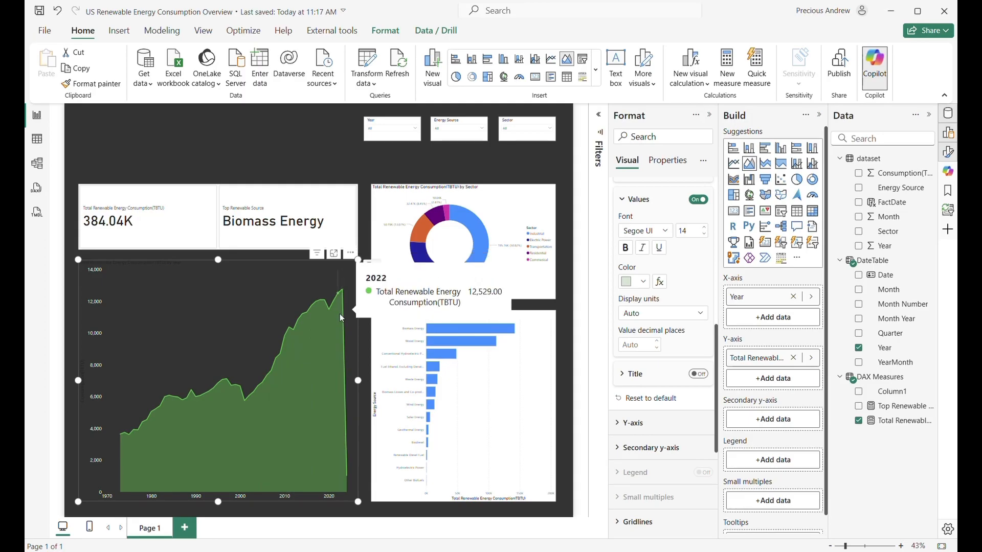
- Turn on markers for all categories of the area chart
scroll(626, 385, "down", 3)
scroll(625, 357, "down", 2)
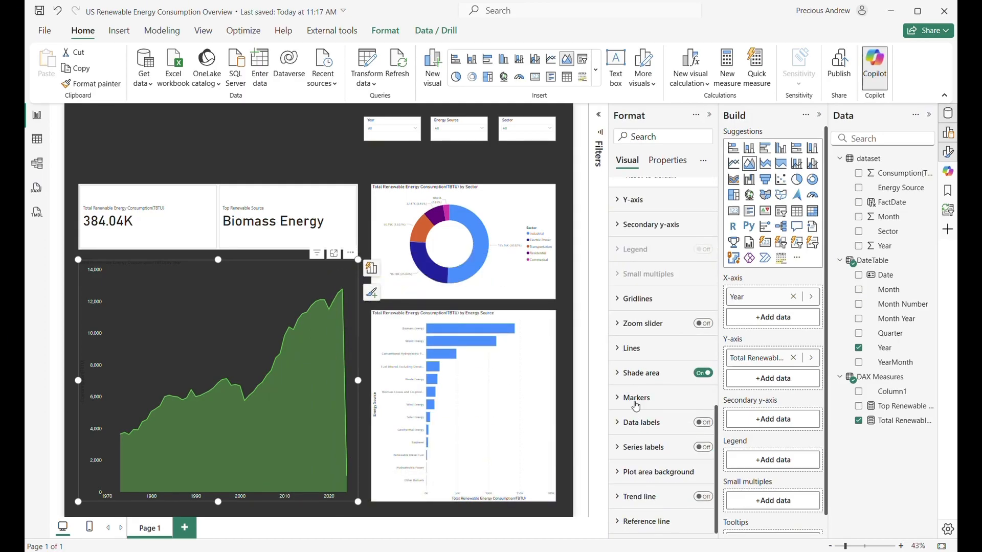
left_click(631, 403)
scroll(634, 402, "down", 3)
left_click(643, 338)
left_click(644, 339)
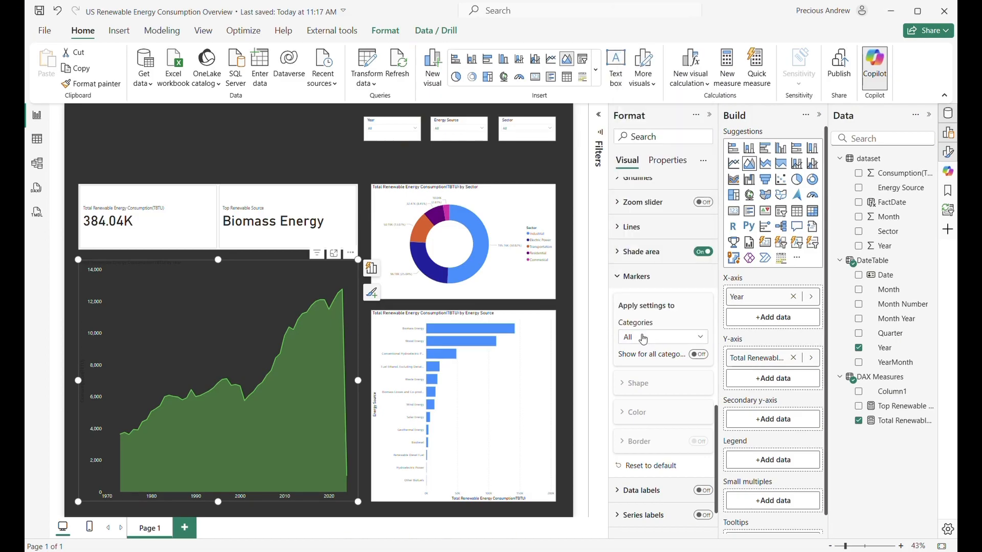
scroll(635, 394, "down", 2)
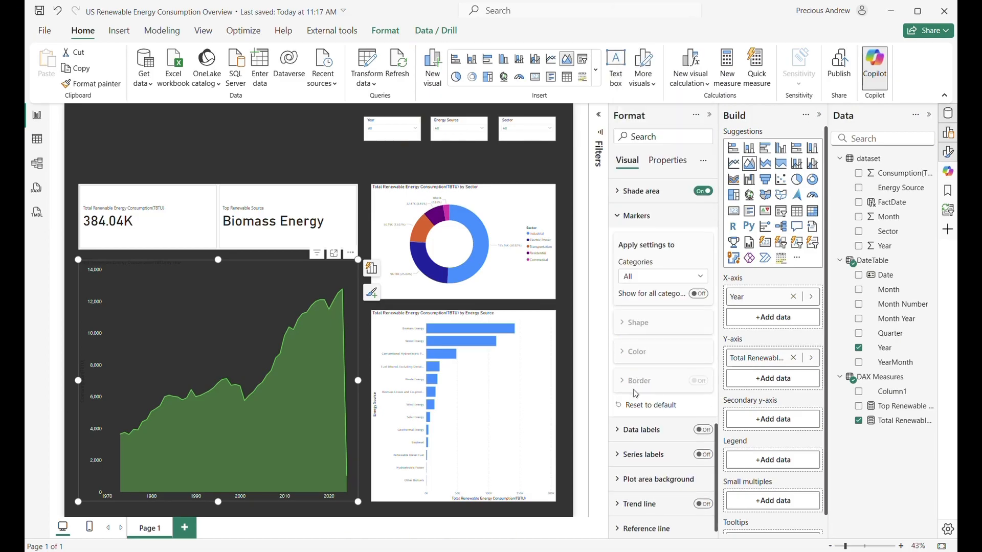
left_click(697, 296)
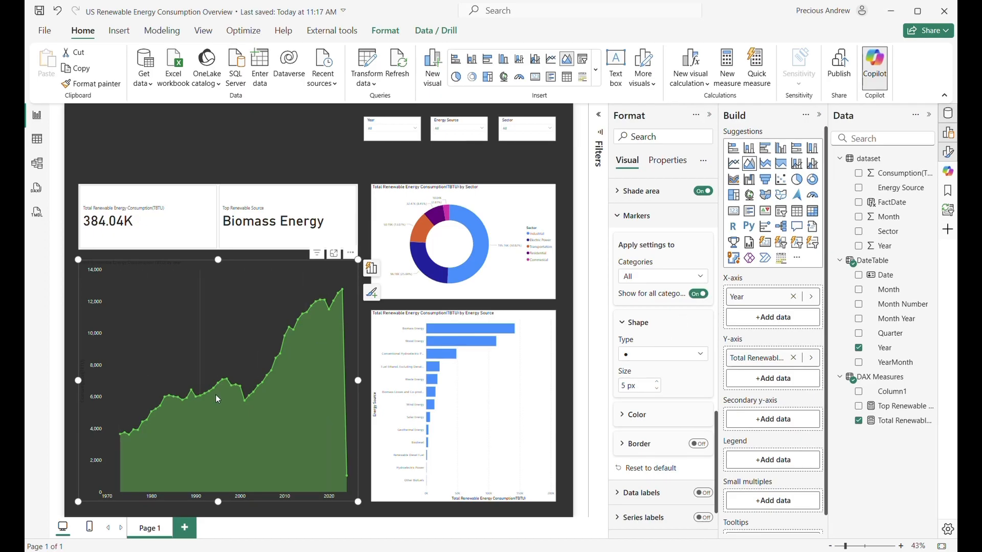
left_click(618, 216)
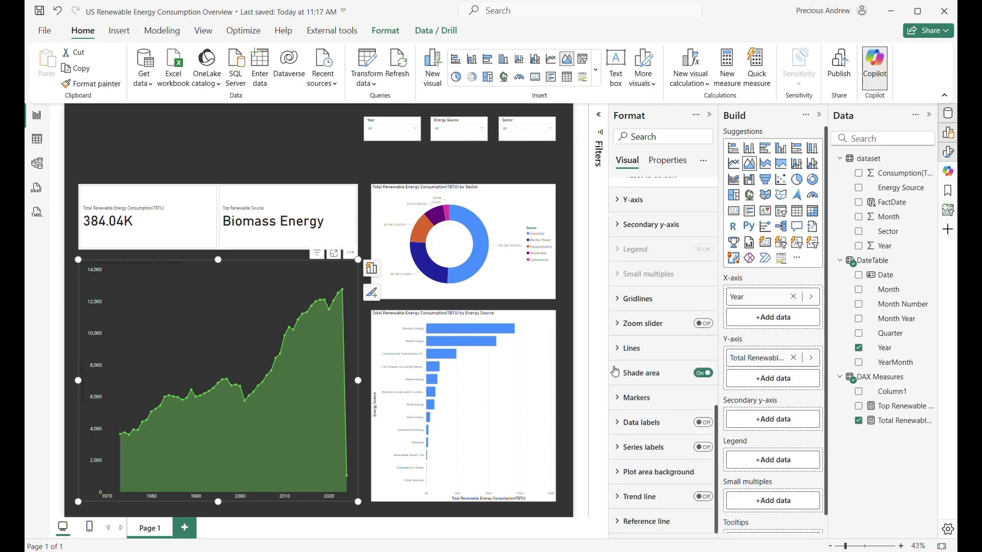
- Set the area chart line's interpolation type to Smooth and its line style to Dotted
left_click(622, 350)
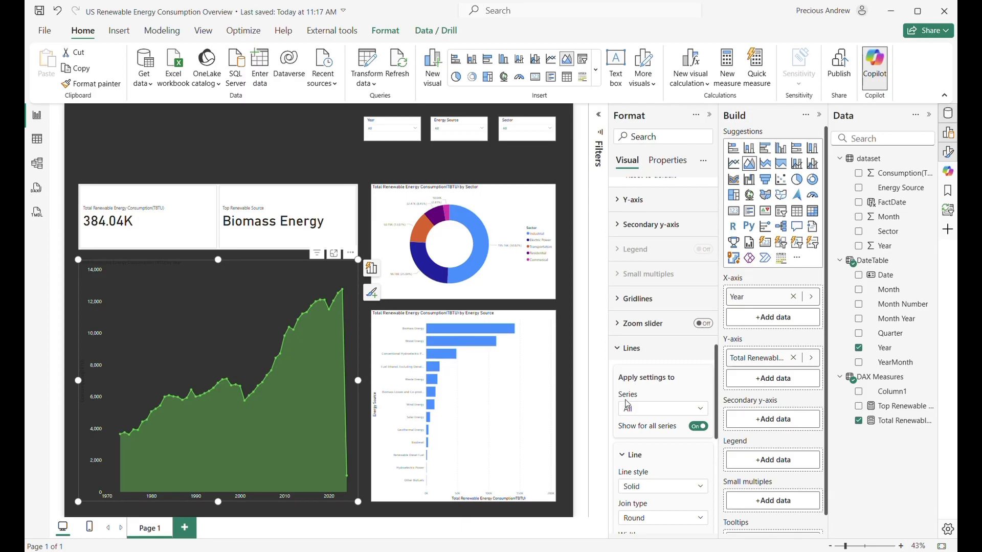
scroll(627, 404, "down", 4)
left_click(655, 400)
left_click(660, 430)
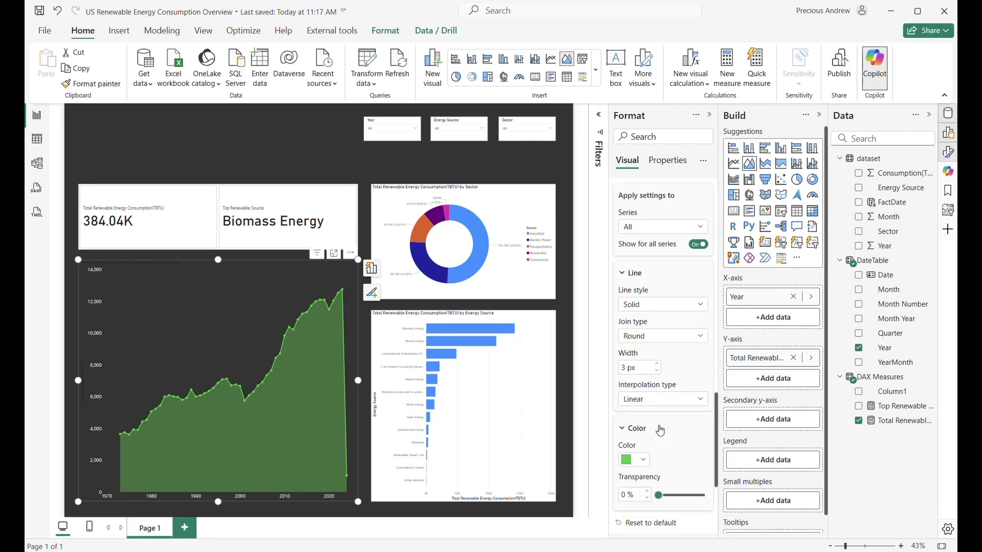
left_click(647, 306)
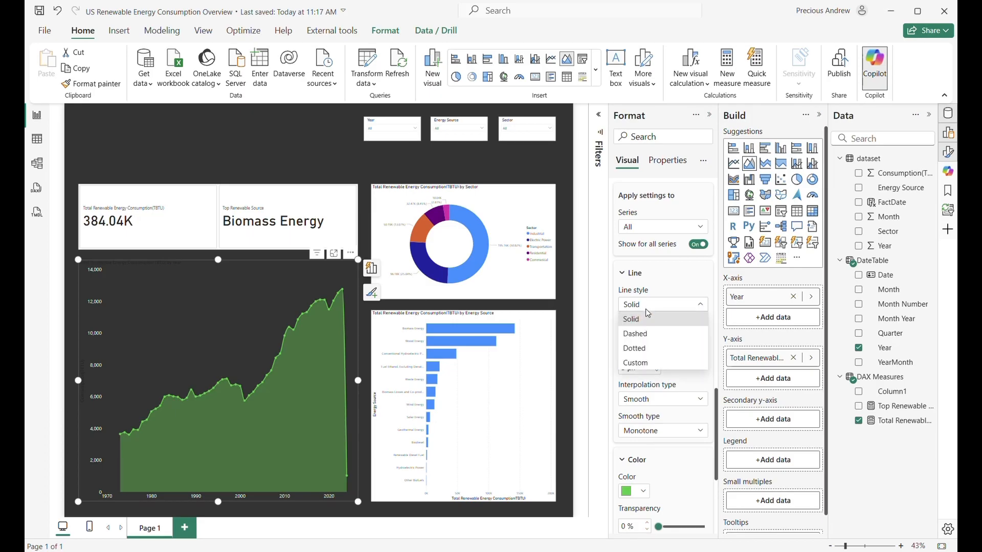
left_click(648, 334)
left_click(647, 305)
left_click(640, 346)
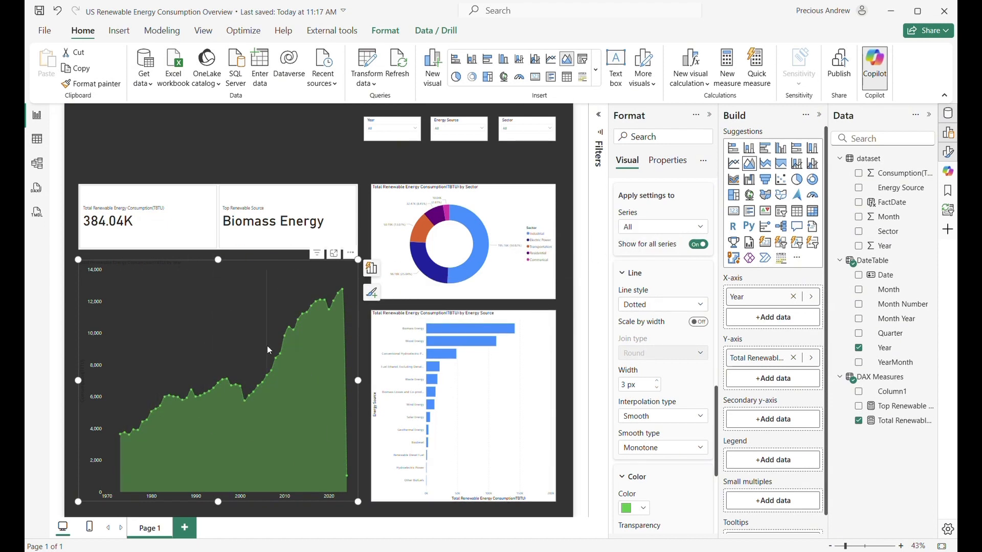
- Change the area chart's title text to Total Consumption by Year
left_click(266, 254)
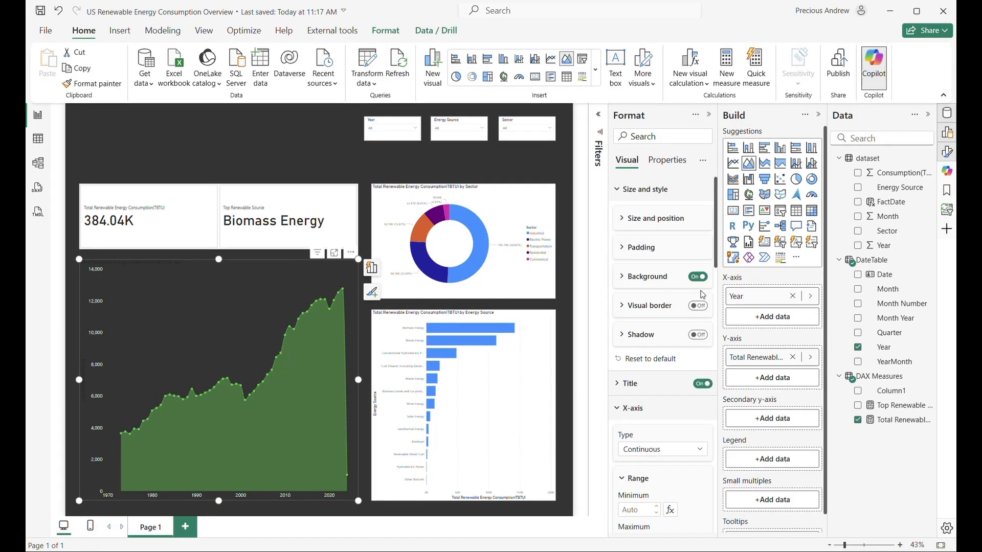
left_click(631, 384)
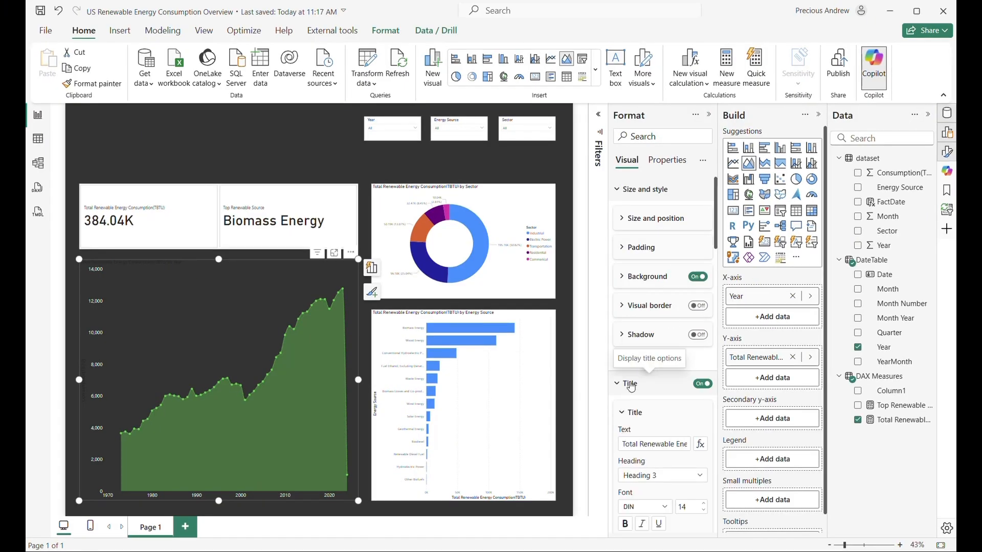
double_click(641, 445)
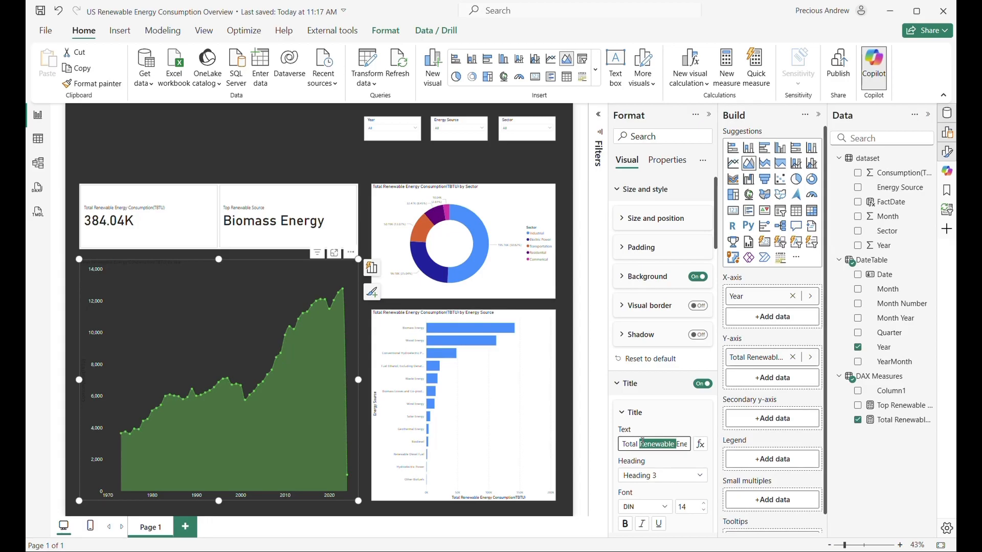
key("ctrl+a")
type("Tota")
type("l Consumption by Year")
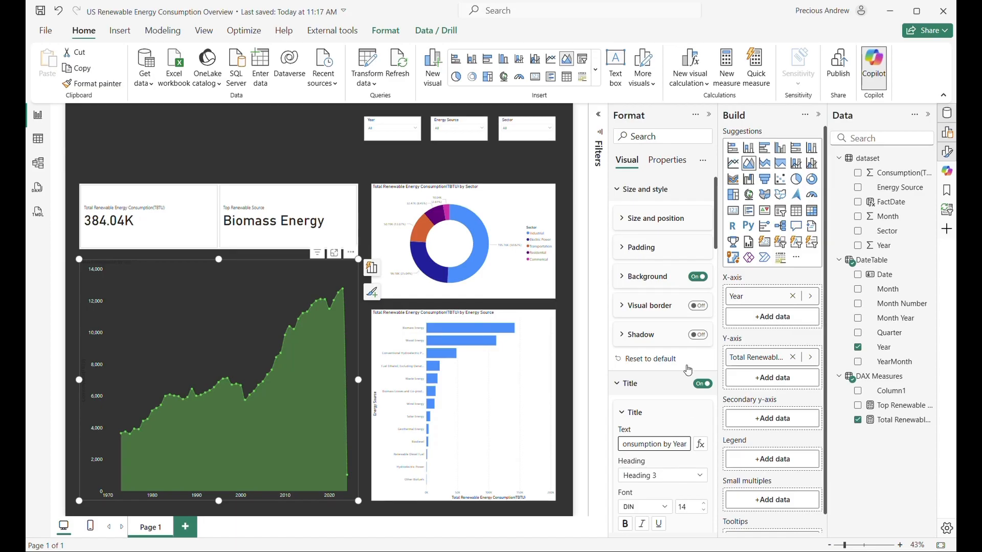
scroll(679, 444, "down", 1)
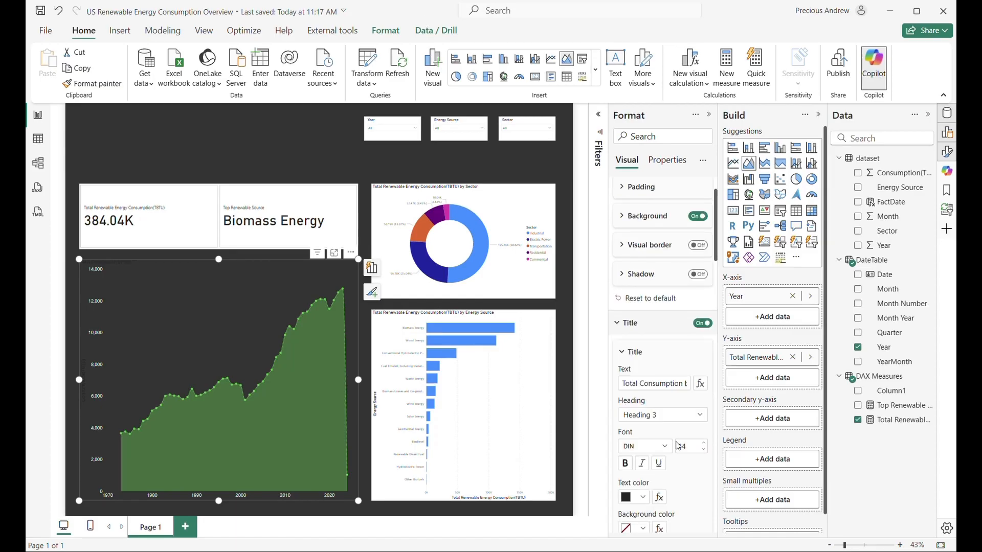
- Format the area chart's title in a heavier Segoe UI font at size 28 with white text
left_click(660, 450)
scroll(659, 405, "down", 4)
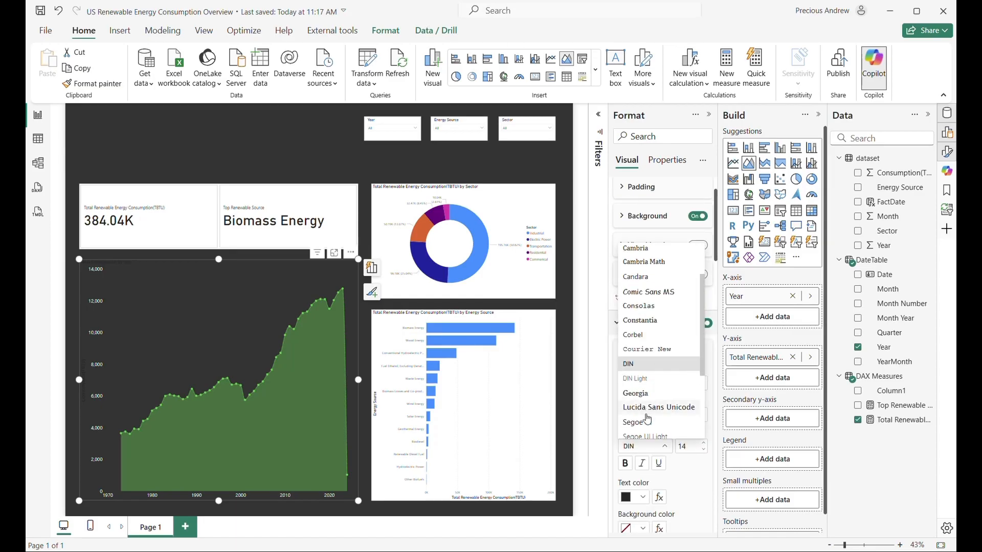
left_click(641, 335)
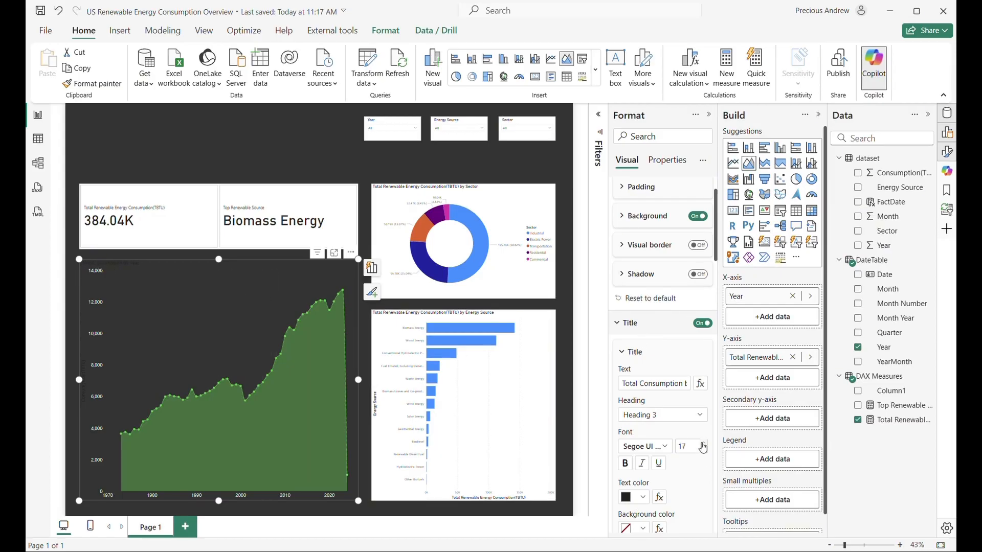
left_click(643, 497)
left_click(703, 448)
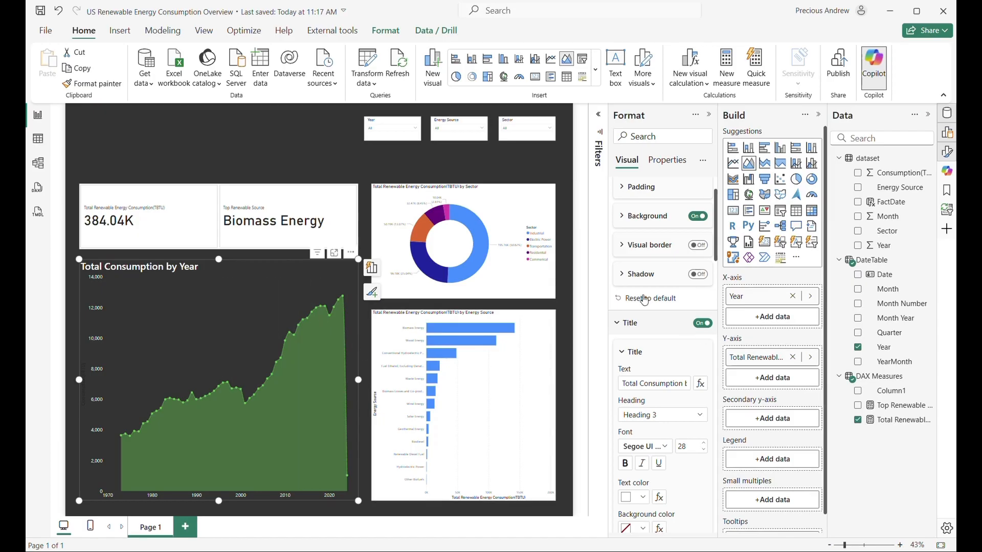
- Collapse the area chart's size and style and title settings, then deselect and reselect the chart
scroll(647, 289, "up", 2)
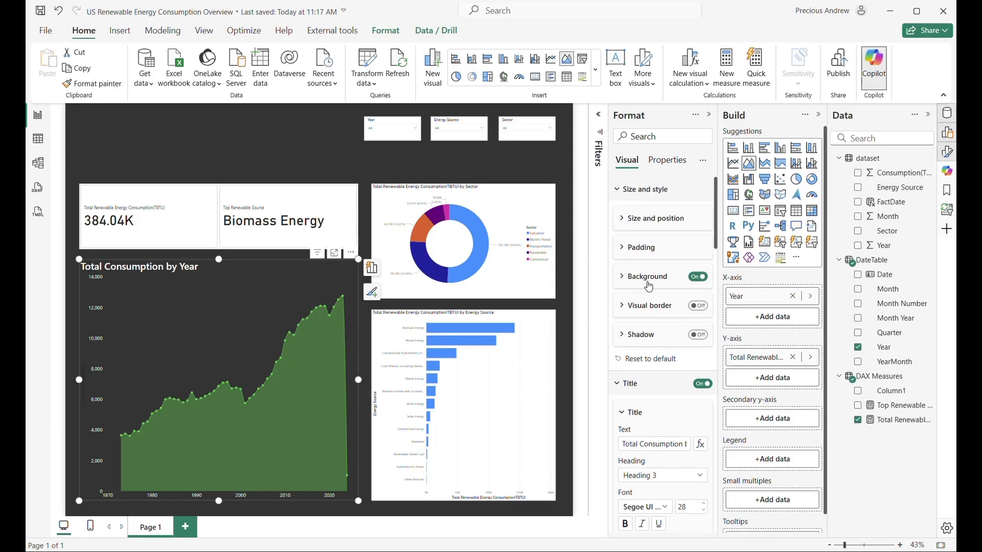
left_click(620, 191)
left_click(619, 214)
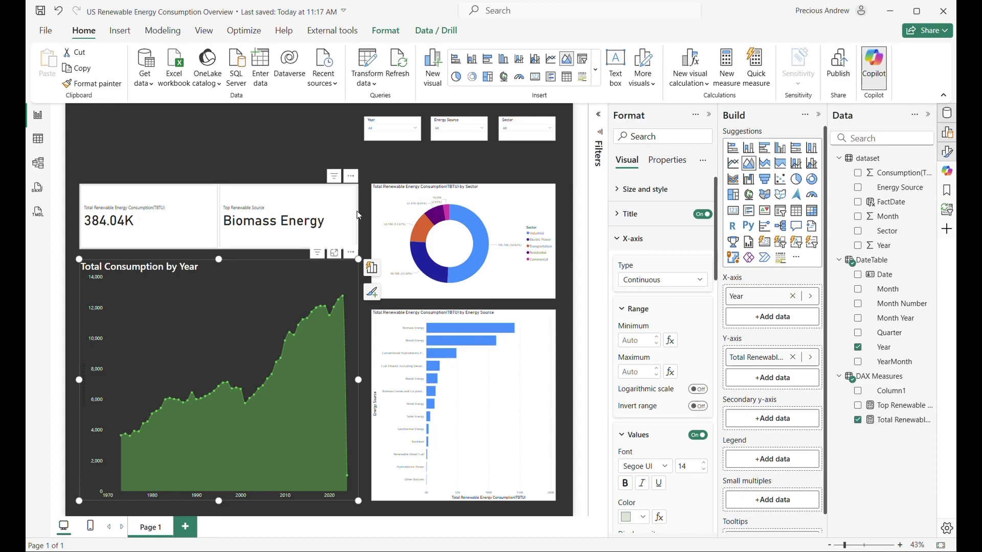
left_click(366, 168)
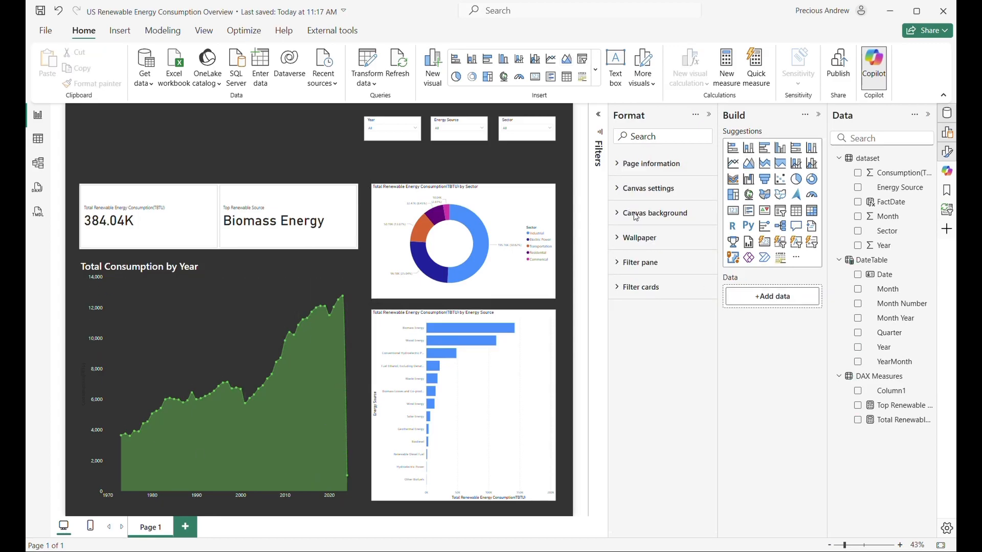
left_click(312, 275)
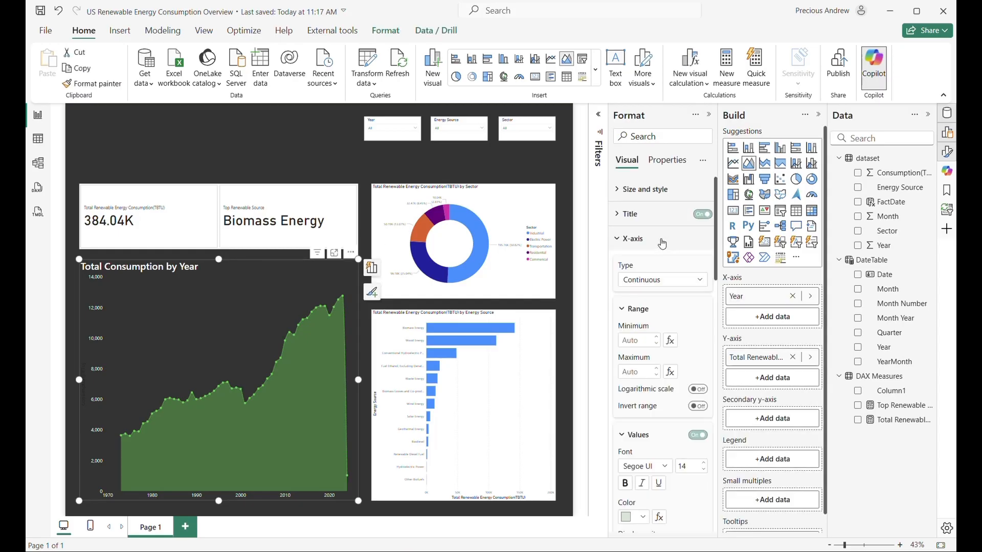
- Turn on the visual border for the Total Consumption by Year area chart and show its border settings
left_click(619, 239)
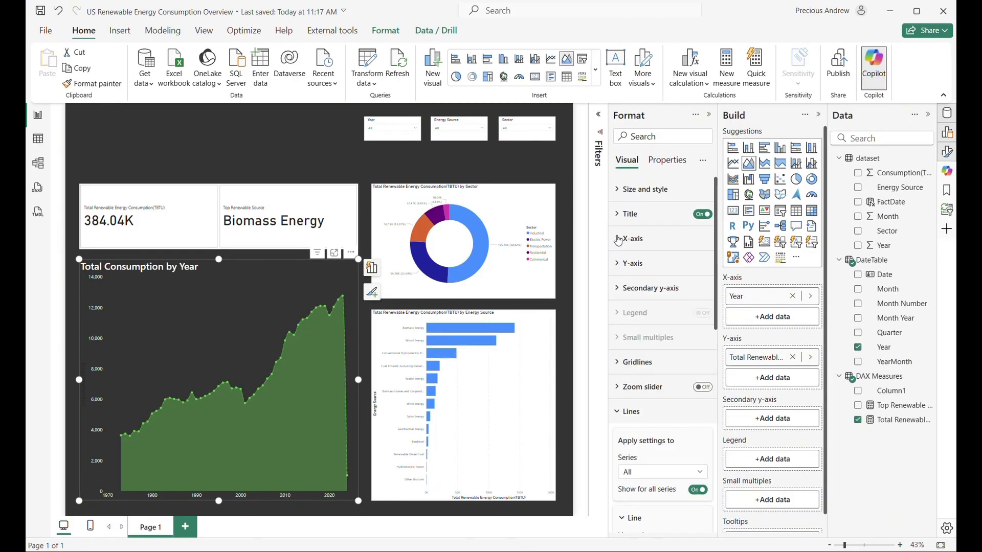
scroll(623, 378, "down", 4)
left_click(619, 291)
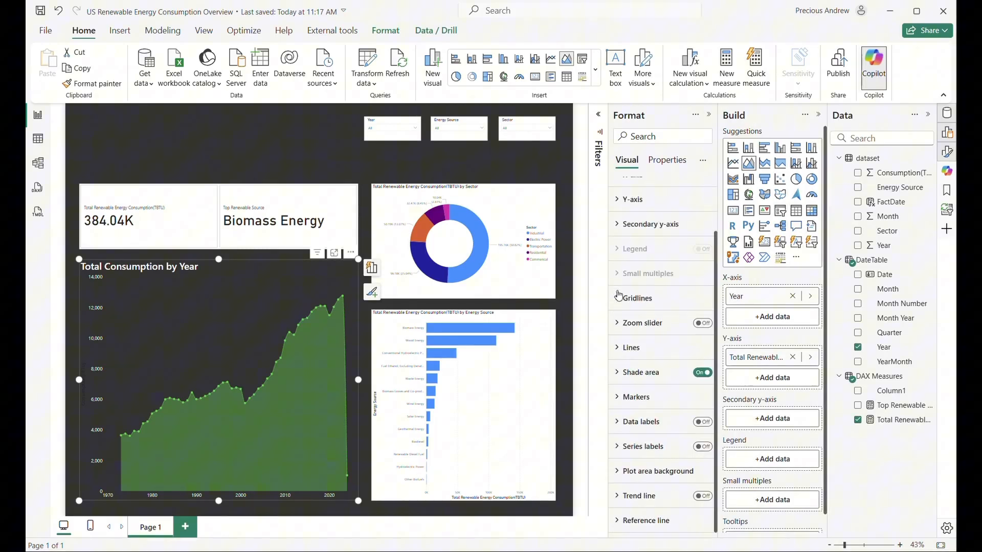
scroll(623, 383, "up", 5)
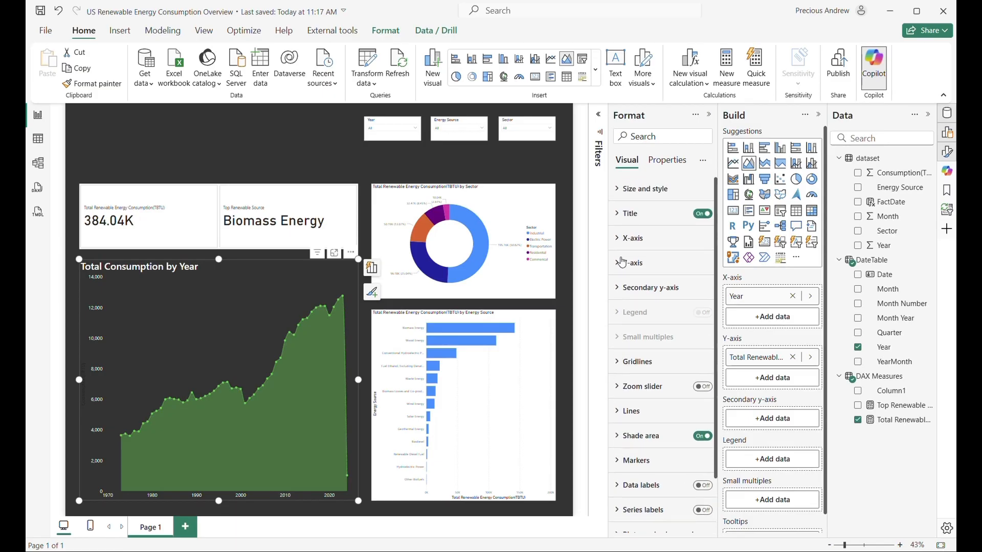
left_click(620, 190)
left_click(623, 279)
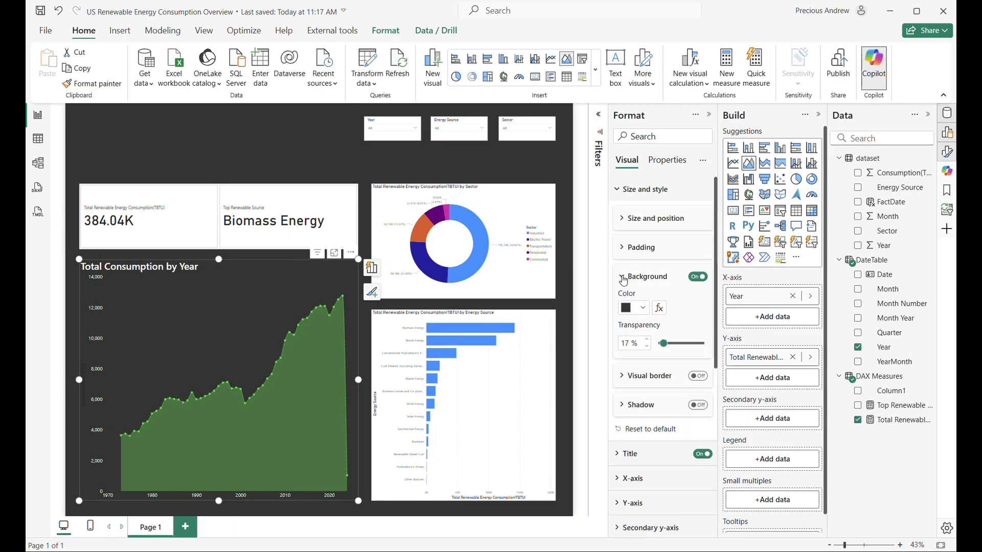
left_click(699, 377)
left_click(660, 383)
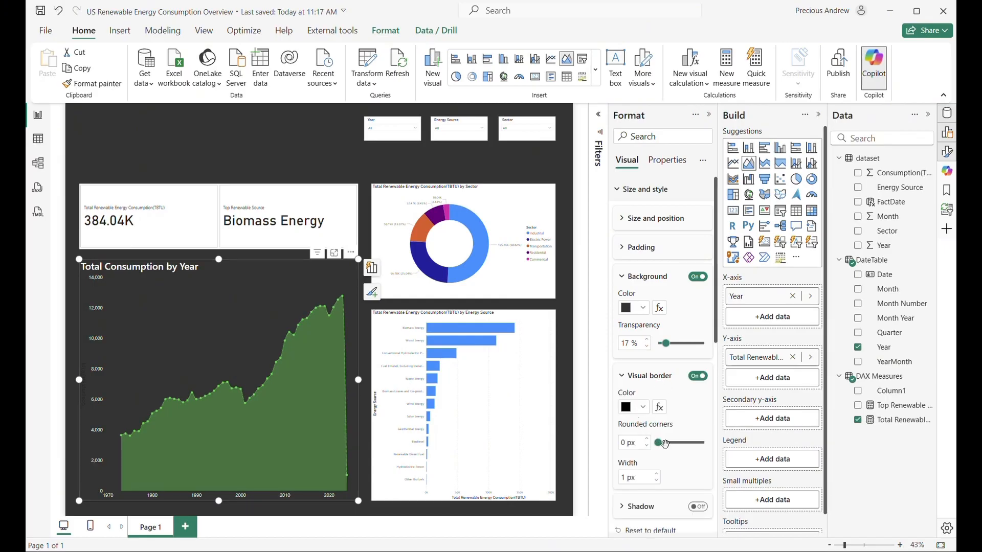
- Set the area chart border's rounded corners to 10 px and its colour to the recently used pale green
left_click(624, 442)
type("1")
type("8")
key("BackSpace")
type("0")
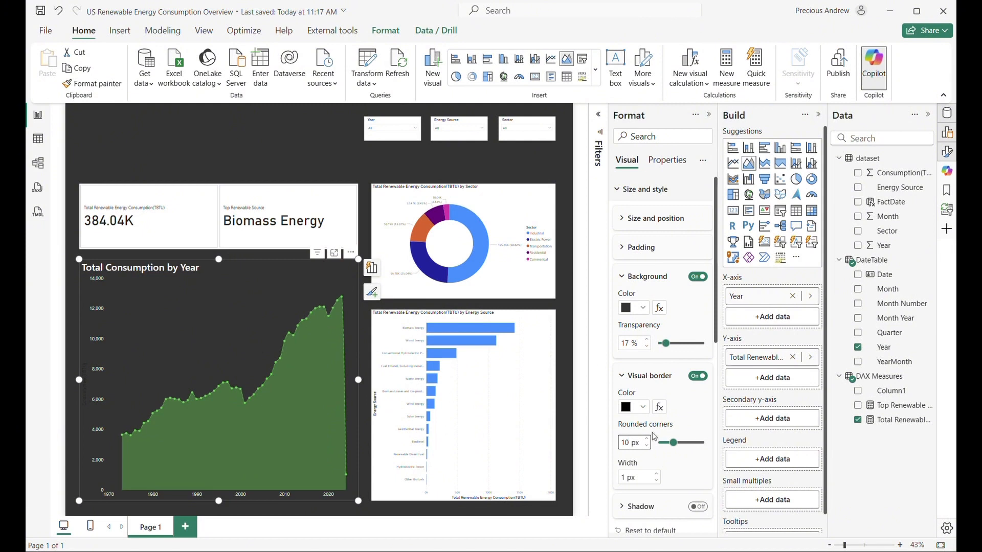
left_click(643, 408)
left_click(651, 364)
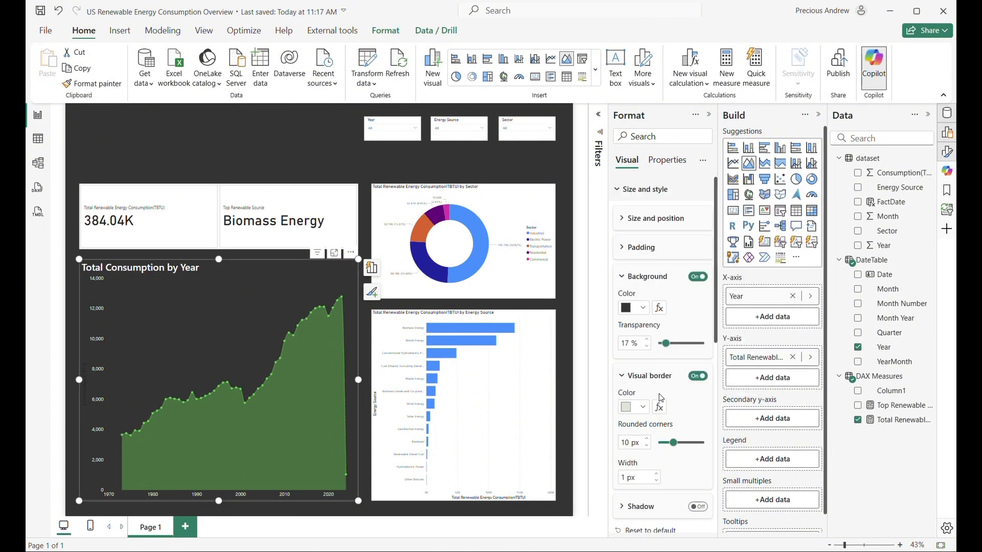
left_click(583, 394)
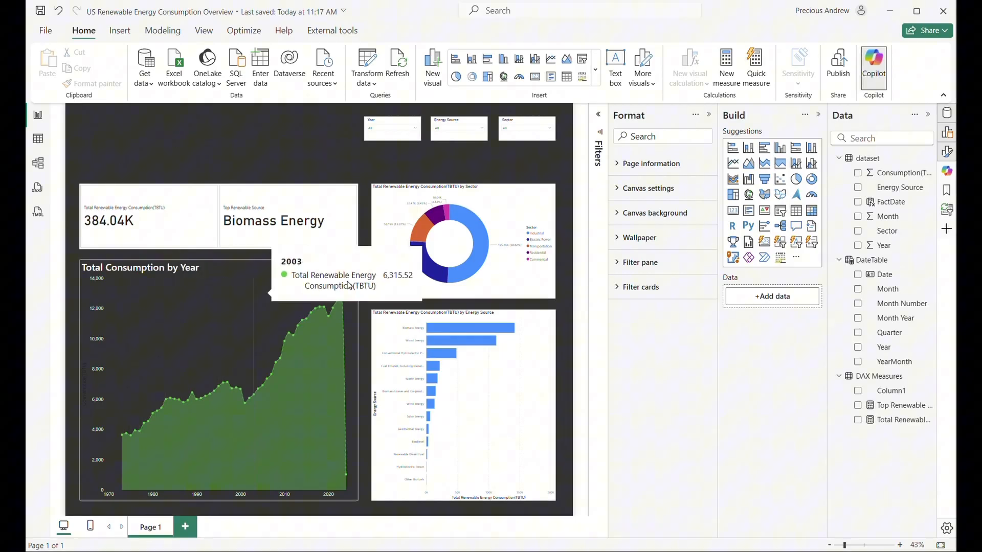
- Copy the Total Consumption by Year chart's formatting to the sector donut chart and the energy source bar chart with Format Painter
left_click(170, 333)
left_click(96, 84)
left_click(480, 195)
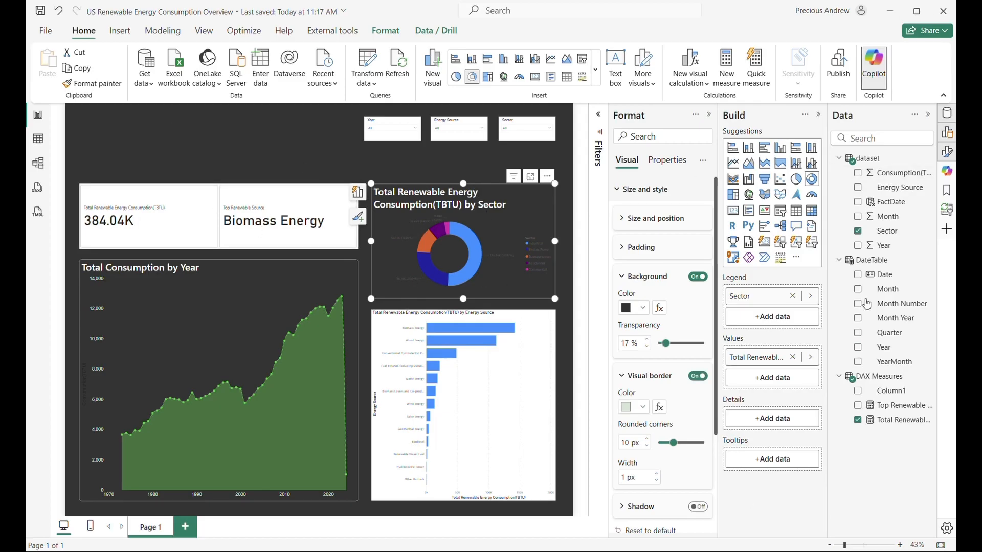
left_click(92, 84)
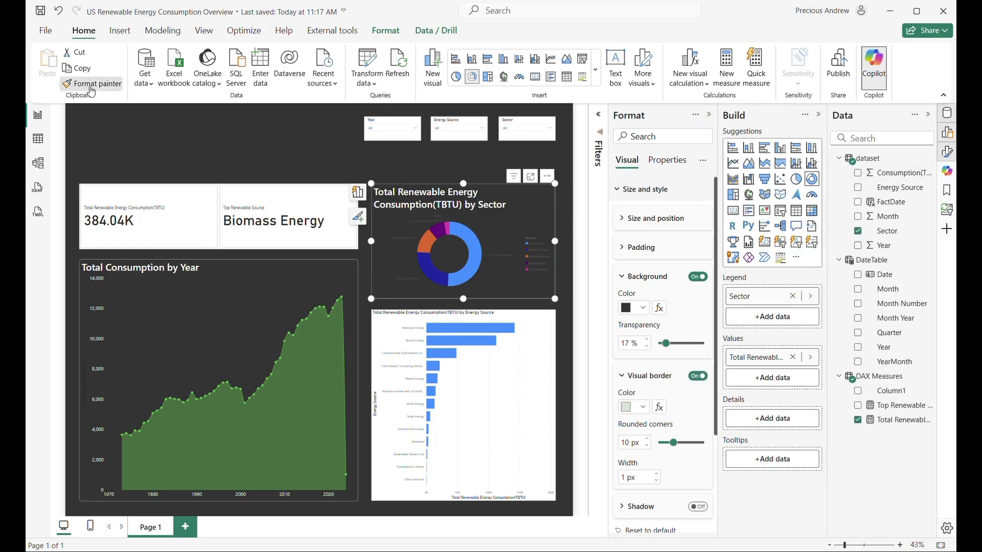
left_click(488, 372)
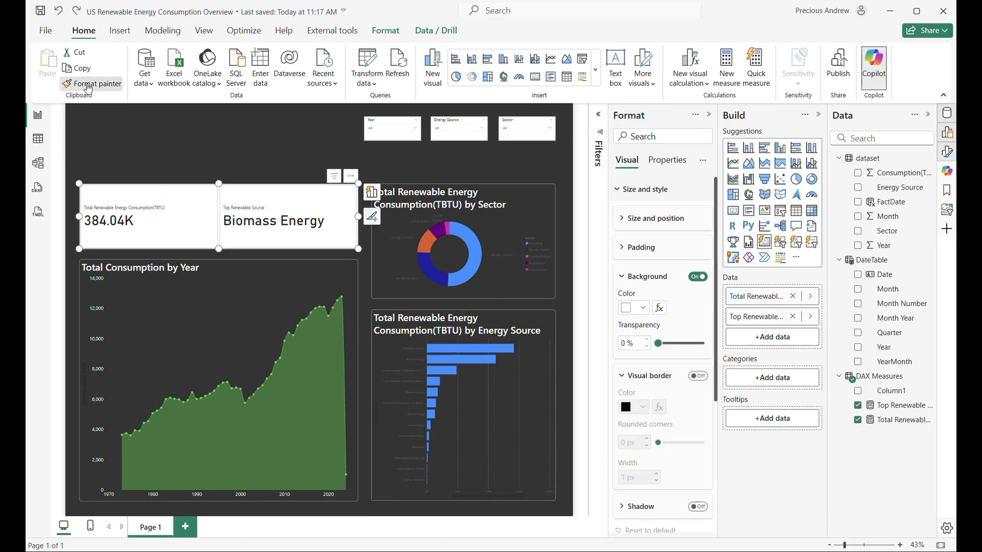
- Apply the Total Consumption by Year chart's formatting to the Year slicer with Format Painter
left_click(87, 84)
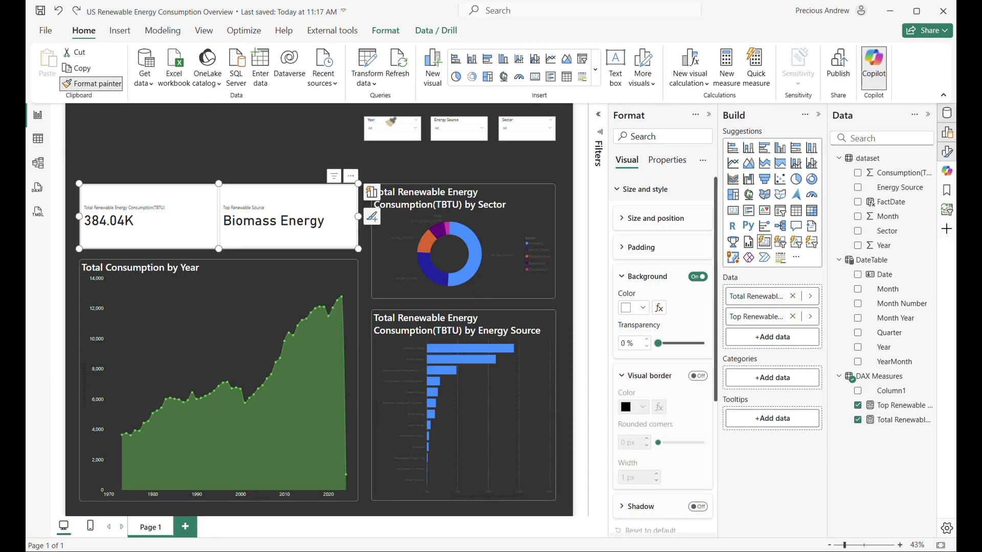
left_click(387, 120)
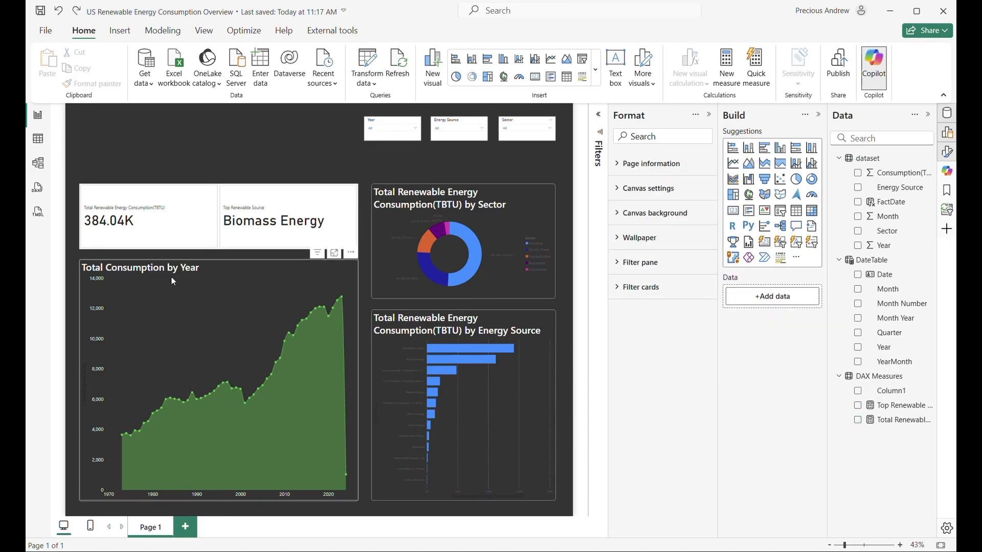
left_click(108, 271)
left_click(92, 83)
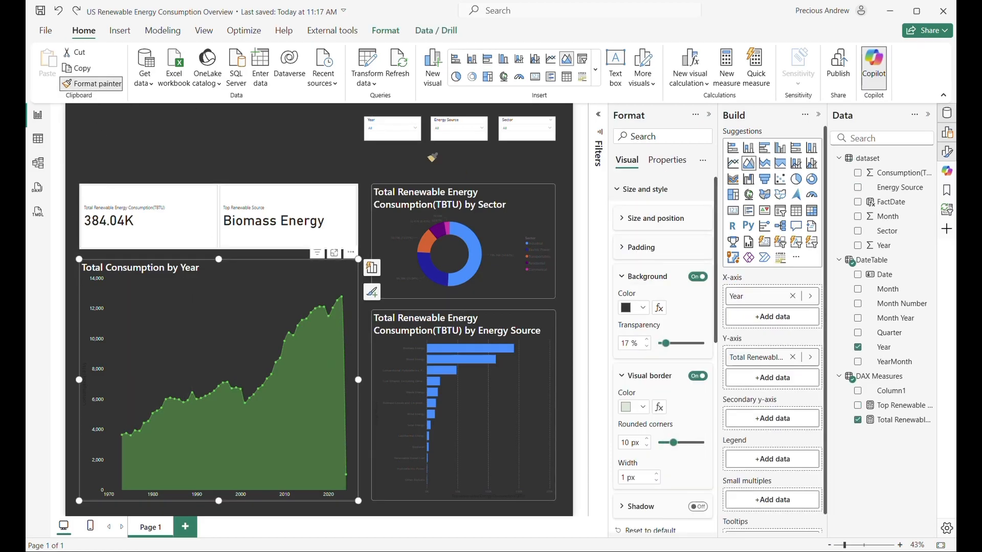
left_click(393, 123)
left_click(392, 124)
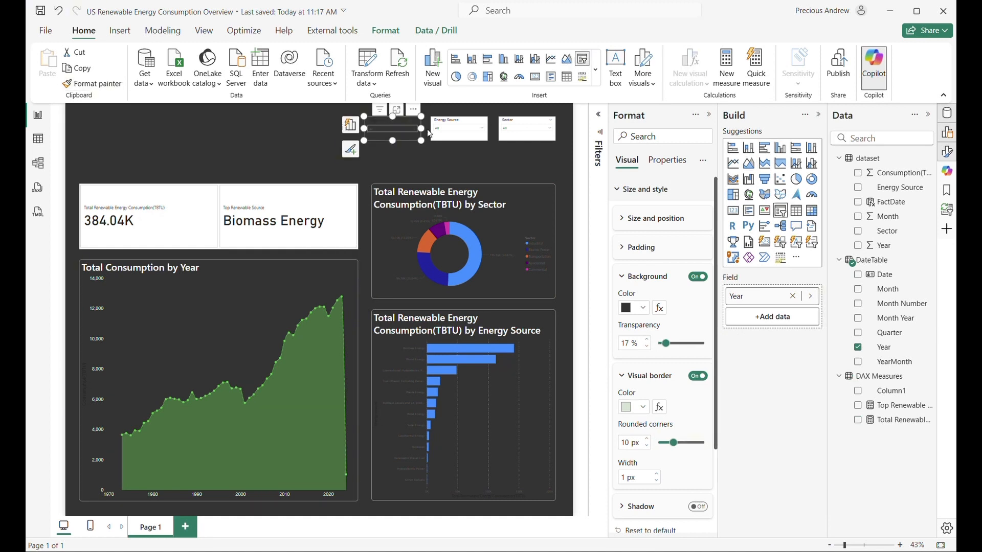
- Change the donut chart's title text to "Consumption by Sector"
left_click(64, 83)
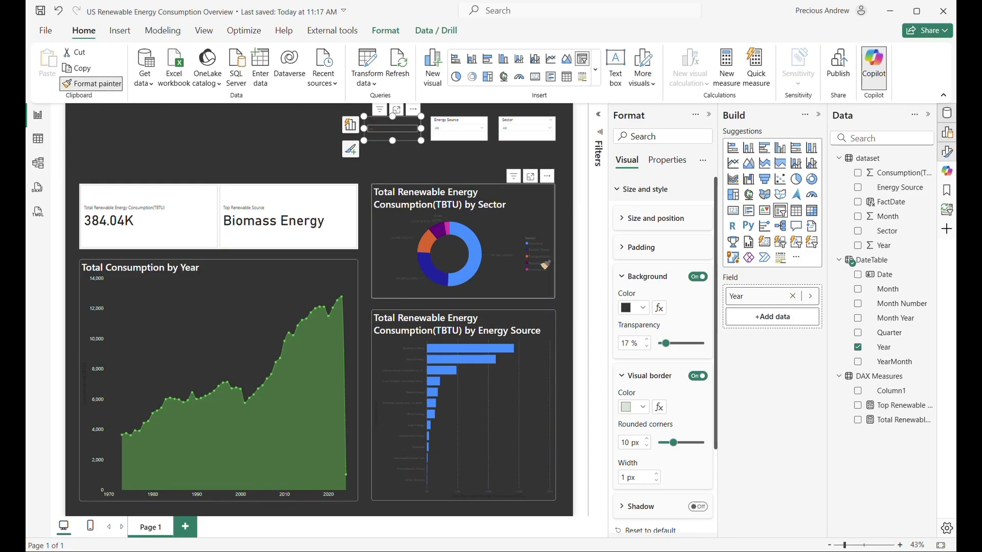
left_click(525, 270)
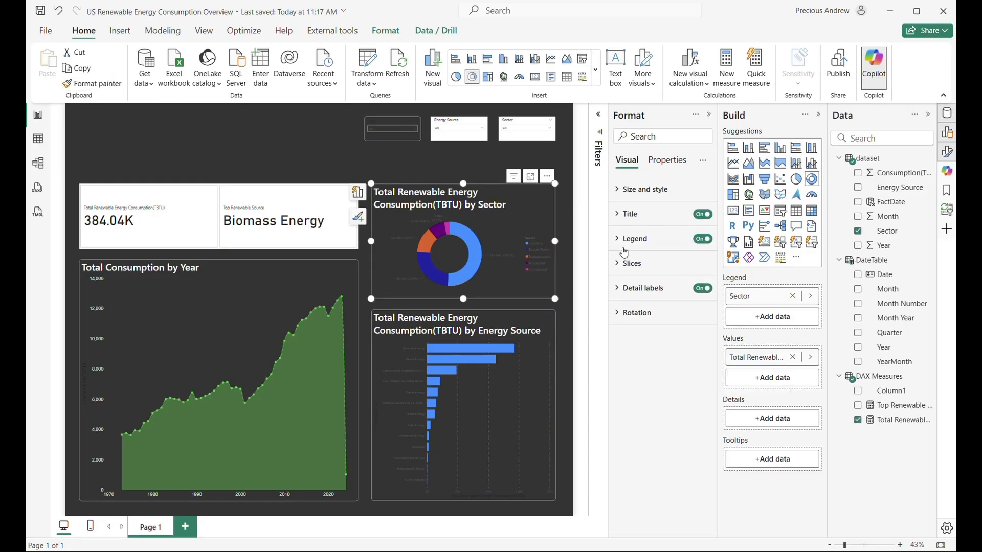
left_click(627, 220)
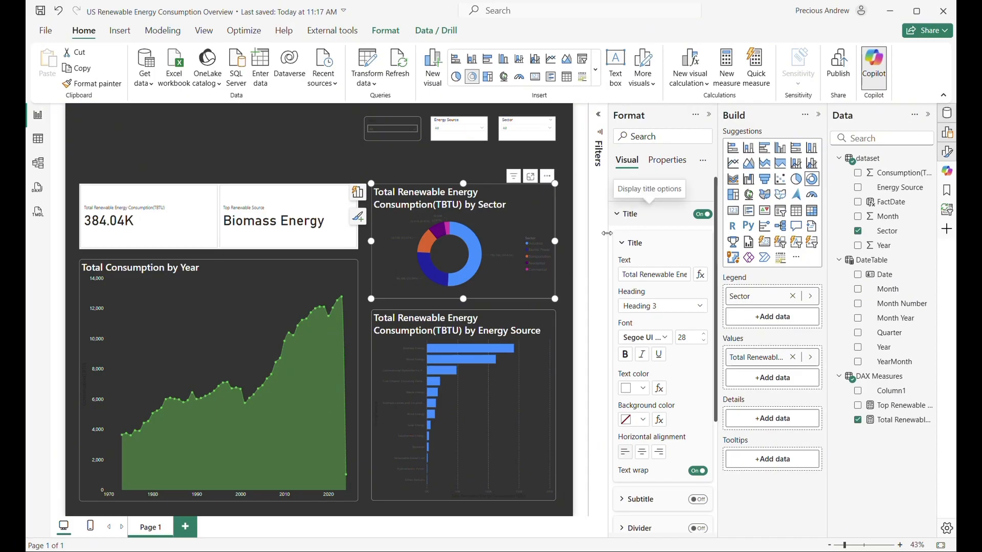
left_click(635, 275)
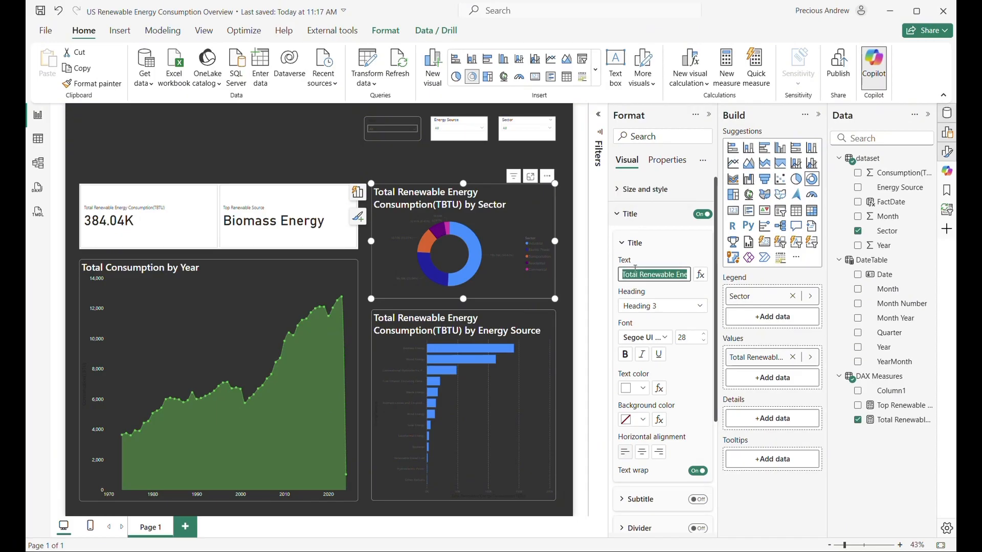
type("Consu")
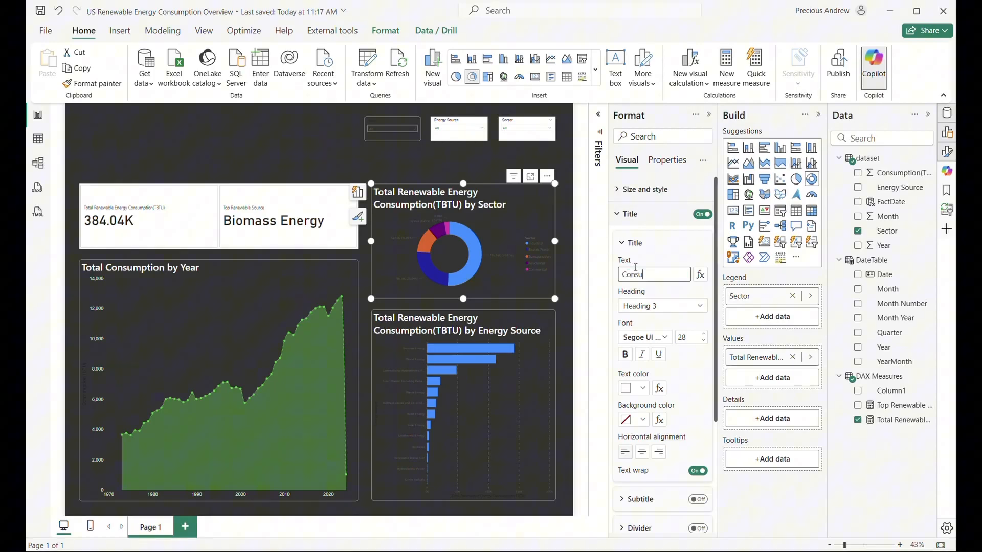
type("mption by ")
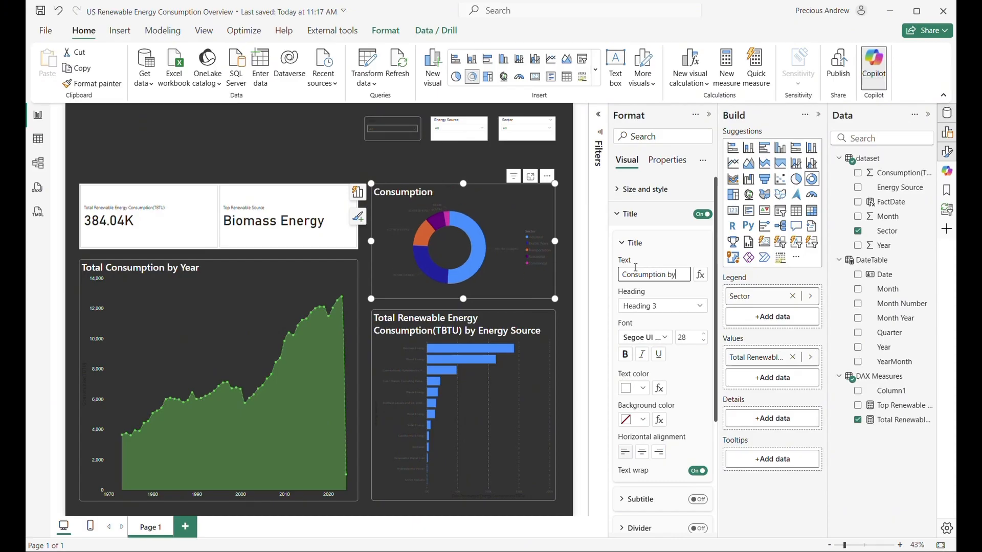
type("Sector")
left_click(615, 221)
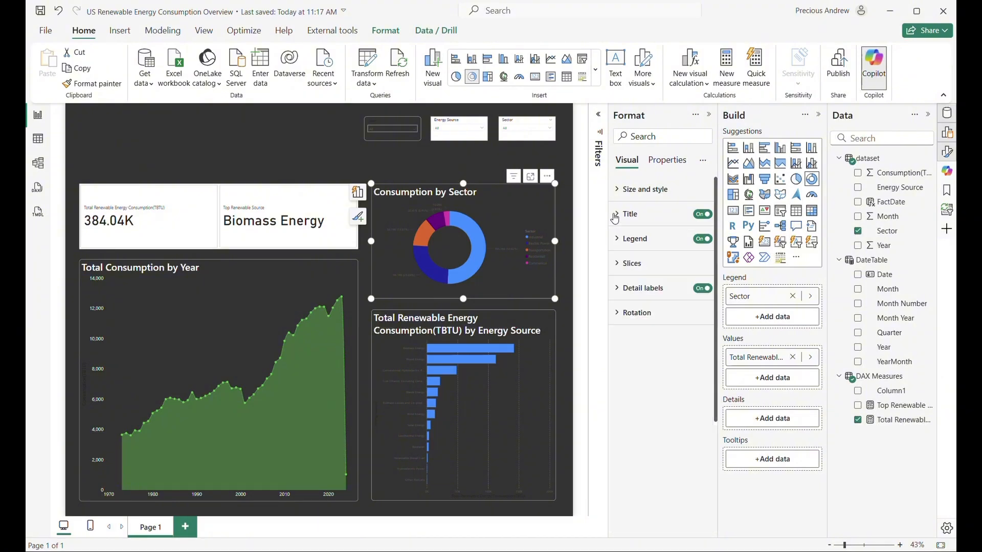
- Set the donut chart's detail label values to the recently used pale green and font size 11
left_click(619, 269)
scroll(659, 404, "down", 1)
left_click(624, 505)
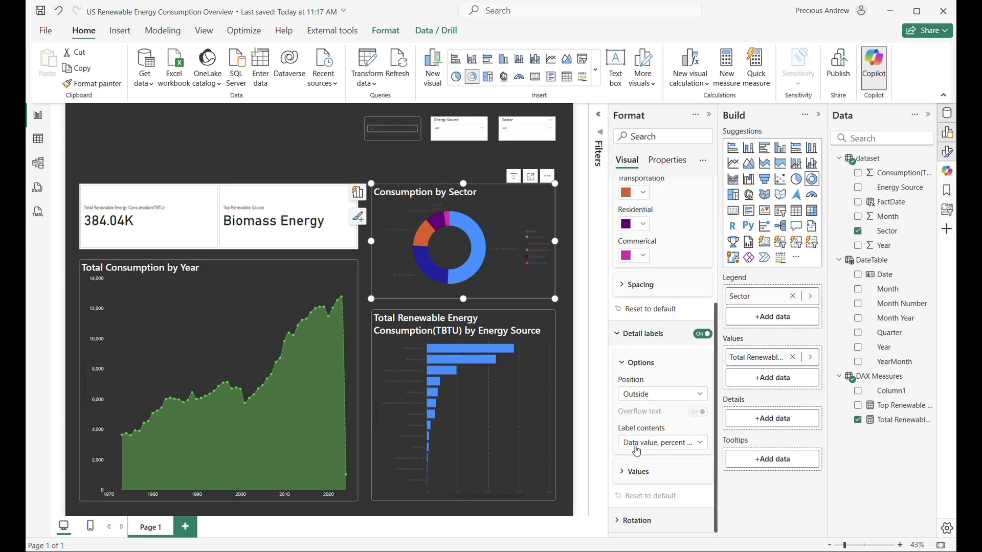
left_click(631, 471)
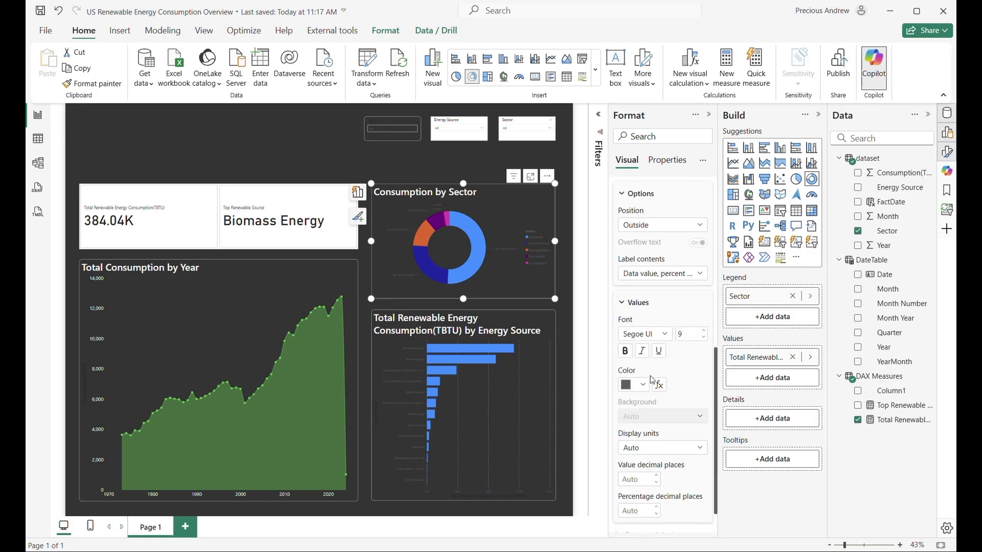
left_click(639, 386)
left_click(636, 336)
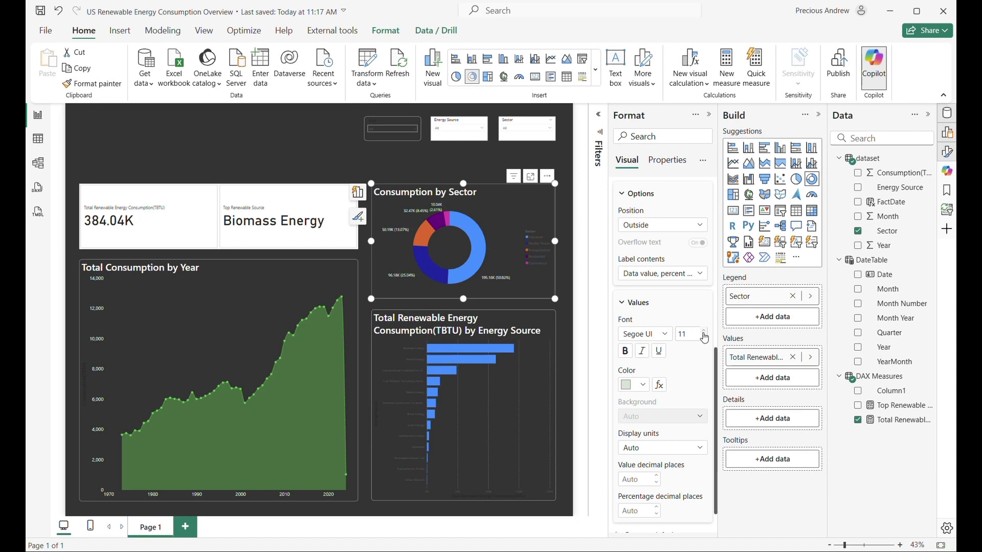
- Set the donut chart's legend text to font size 14 and the recently used pale green
scroll(644, 389, "up", 5)
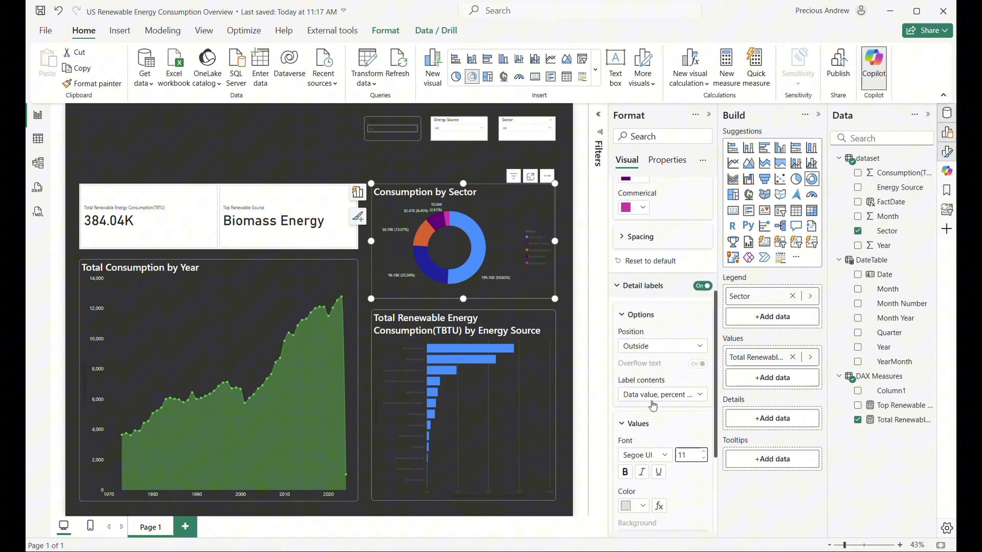
scroll(653, 406, "up", 3)
scroll(665, 407, "down", 5)
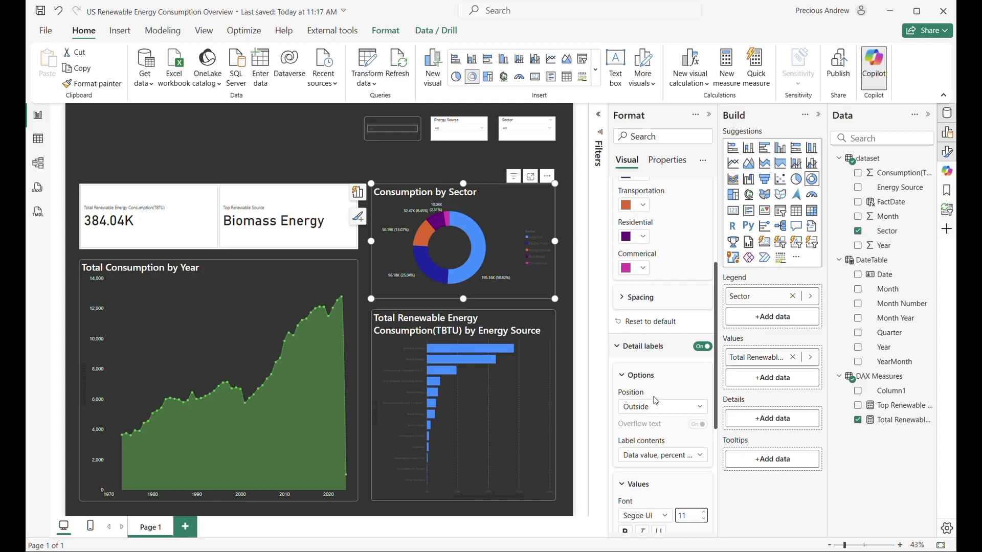
scroll(639, 402, "up", 4)
left_click(624, 265)
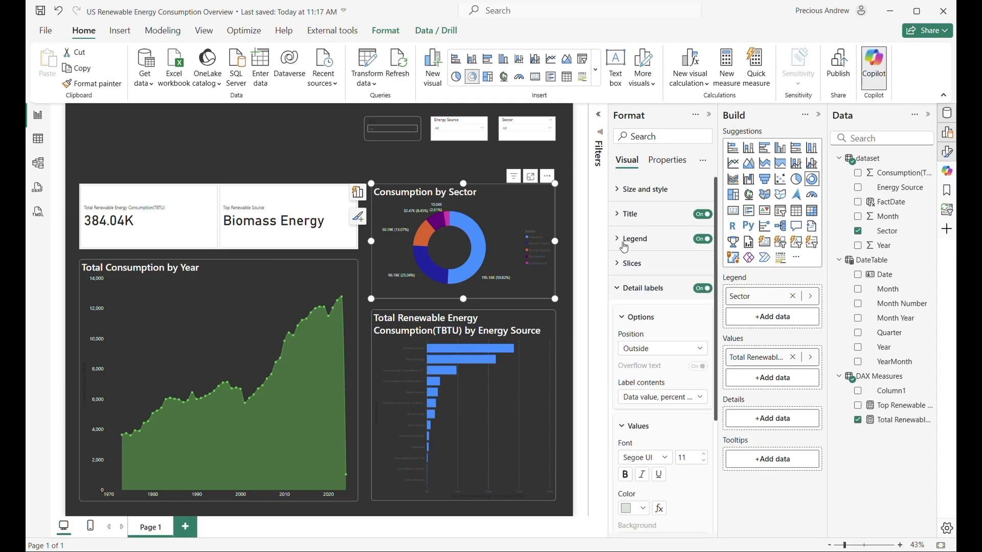
left_click(634, 239)
left_click(634, 328)
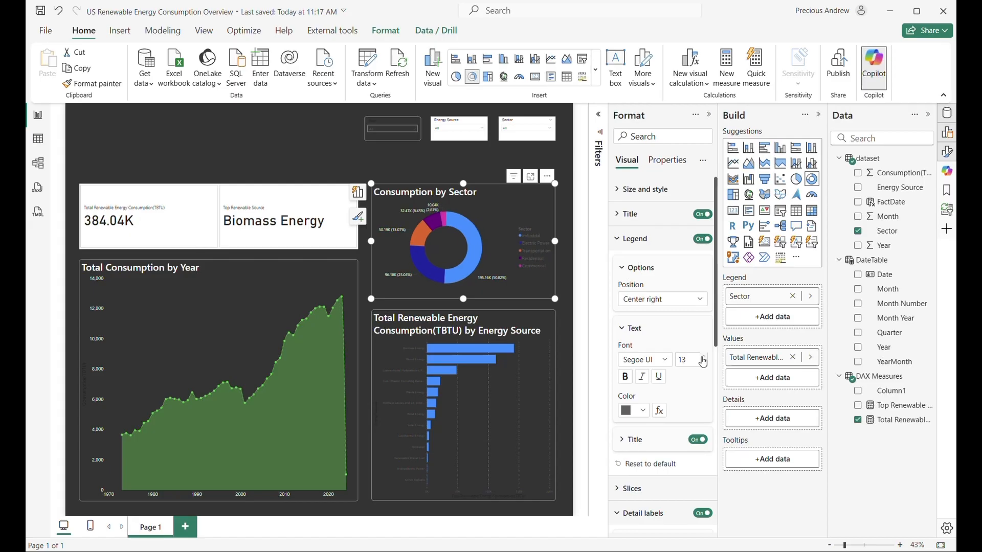
left_click(643, 411)
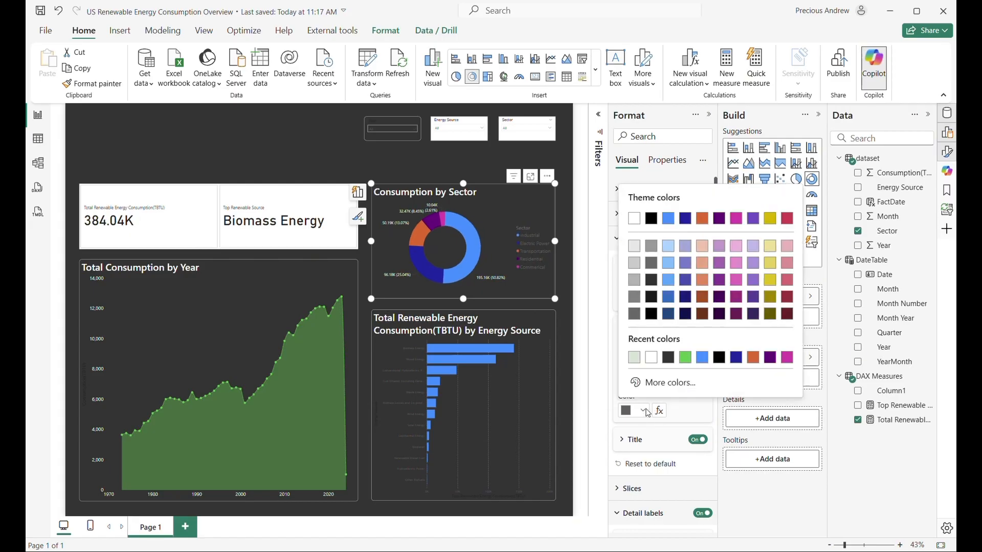
left_click(637, 364)
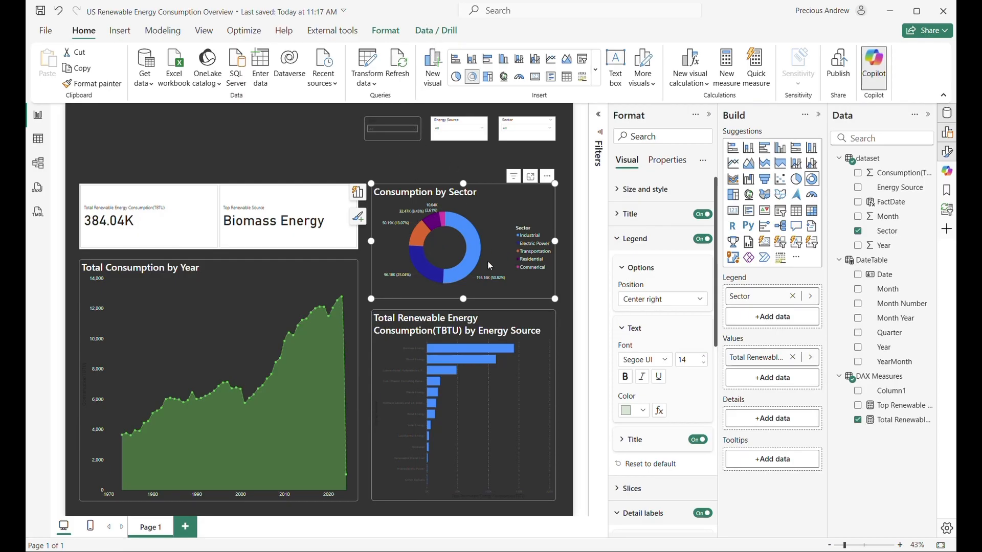
- Color the donut chart's Industrial slice the recently used bright green and its Electric Power slice the recently used pale green
left_click(618, 244)
left_click(617, 263)
left_click(643, 325)
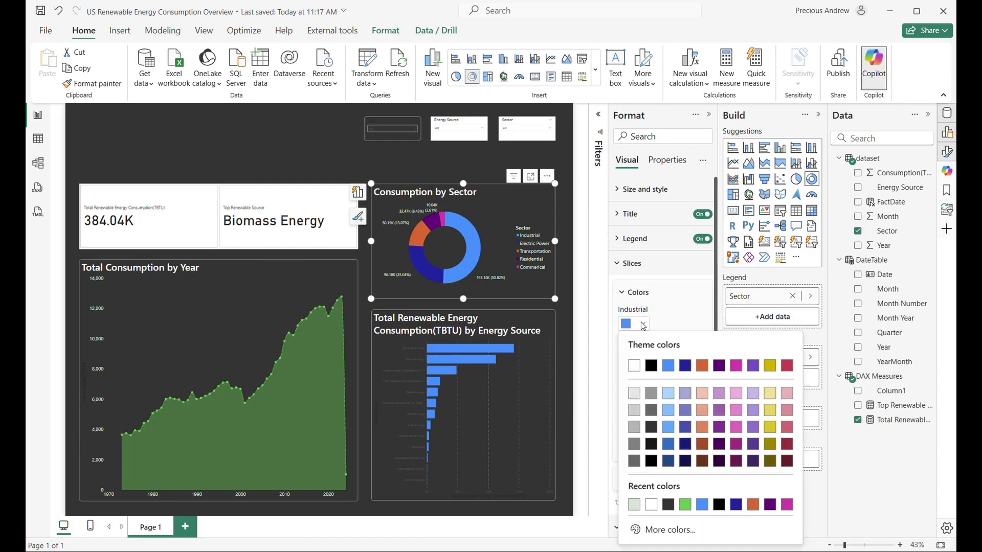
left_click(685, 504)
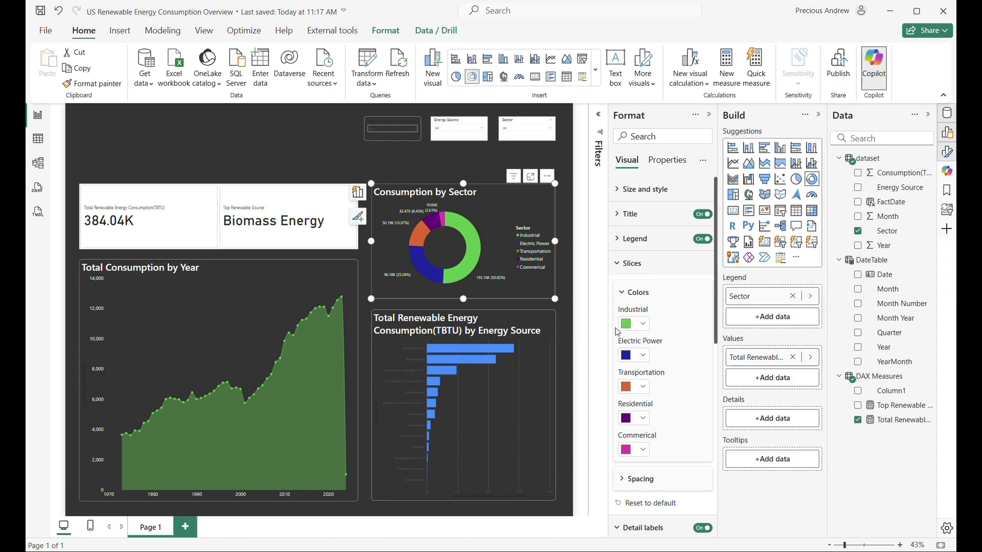
left_click(643, 358)
left_click(651, 304)
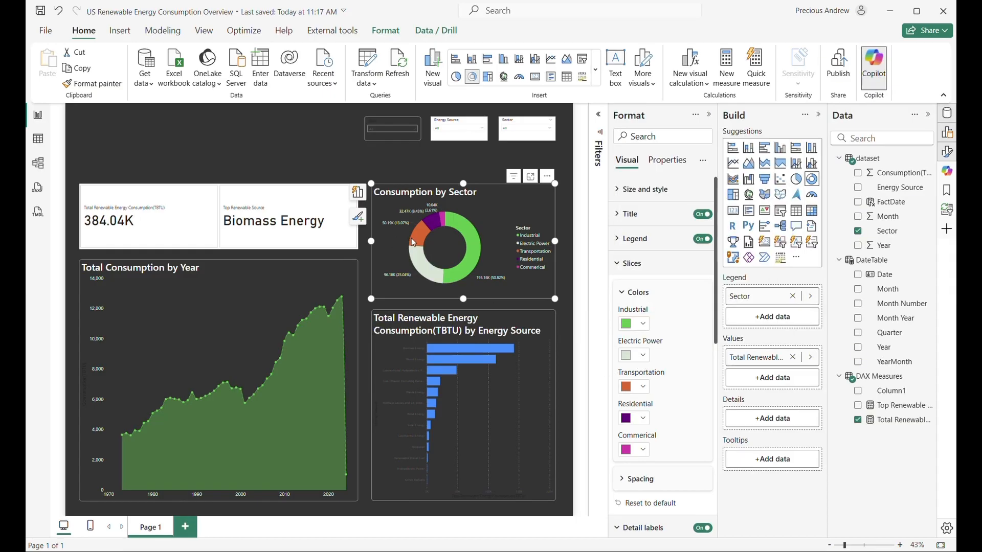
- Change the donut chart's Residential slice to a light purple theme shade
left_click(643, 418)
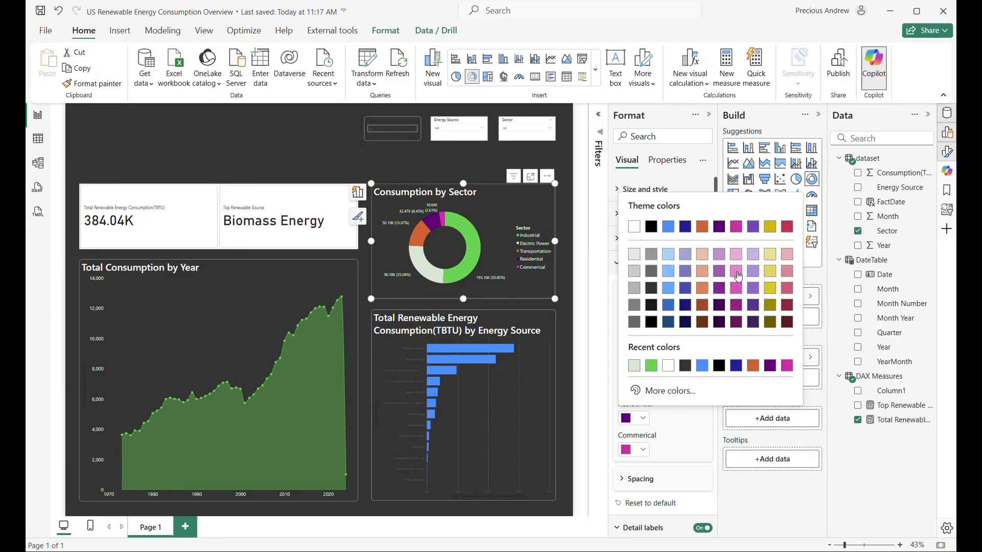
left_click(735, 255)
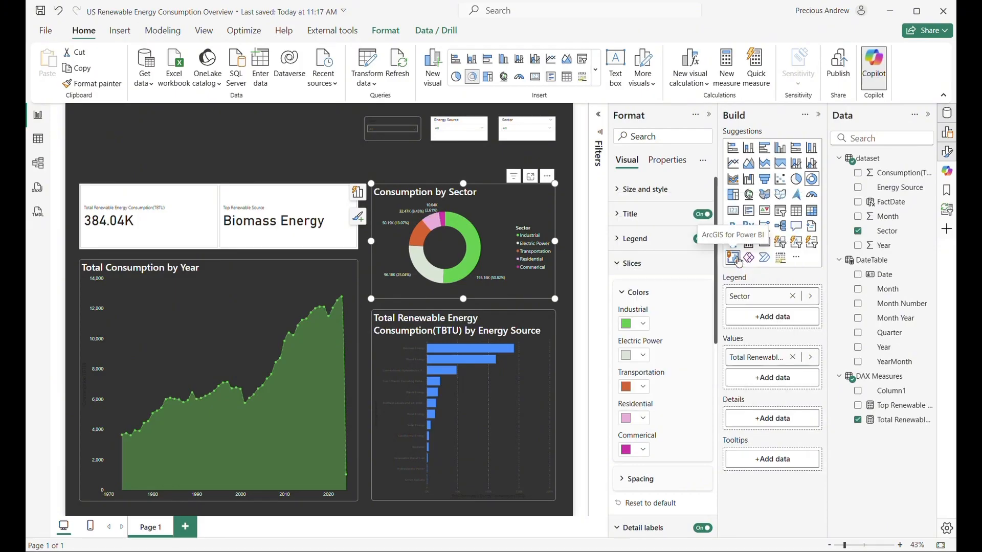
left_click(642, 418)
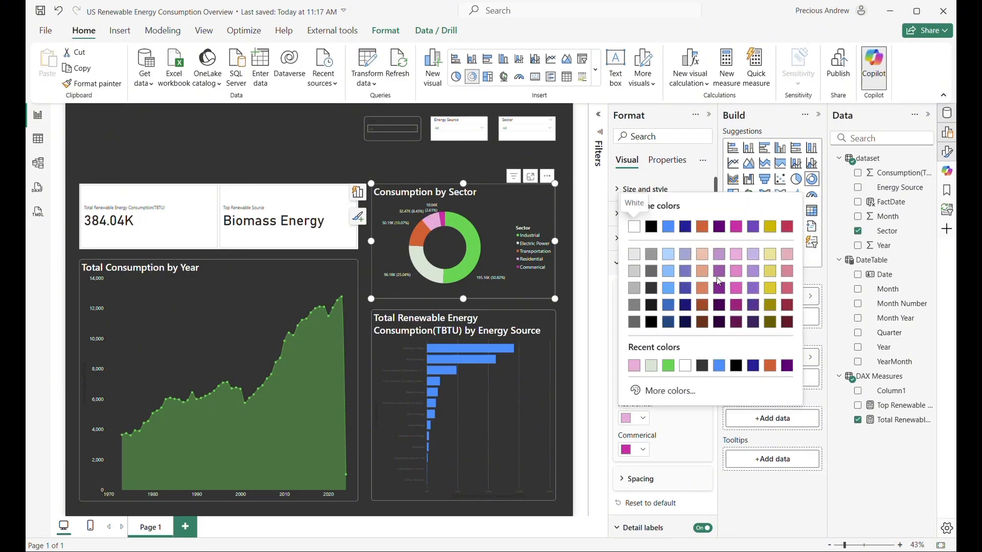
left_click(753, 276)
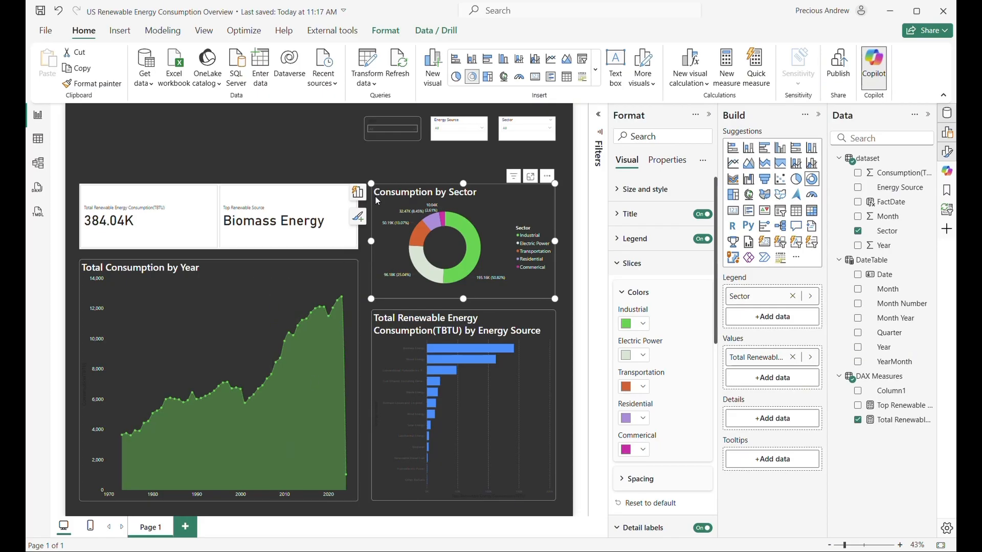
left_click(421, 175)
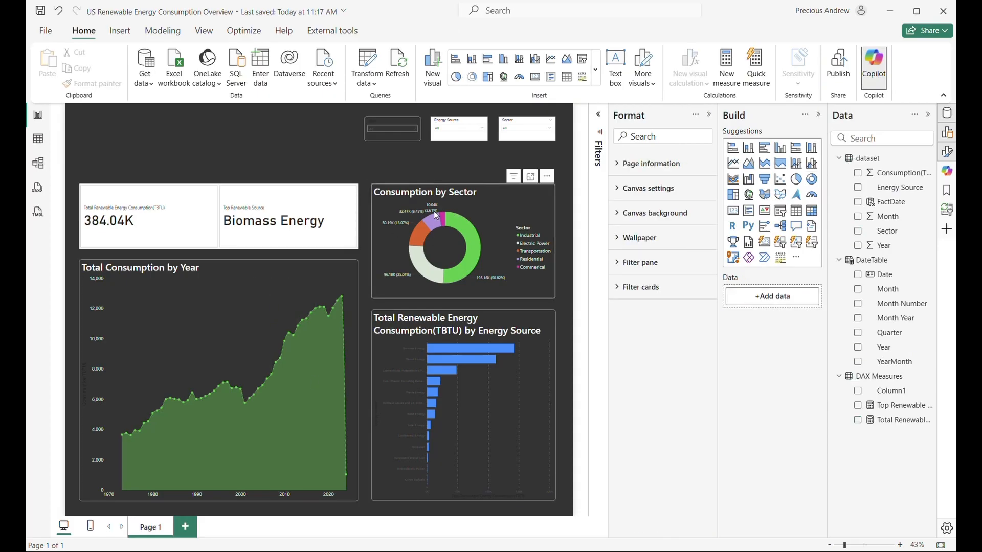
- Set the donut chart's detail label contents to Percent of total
mouse_move(436, 215)
left_click(493, 216)
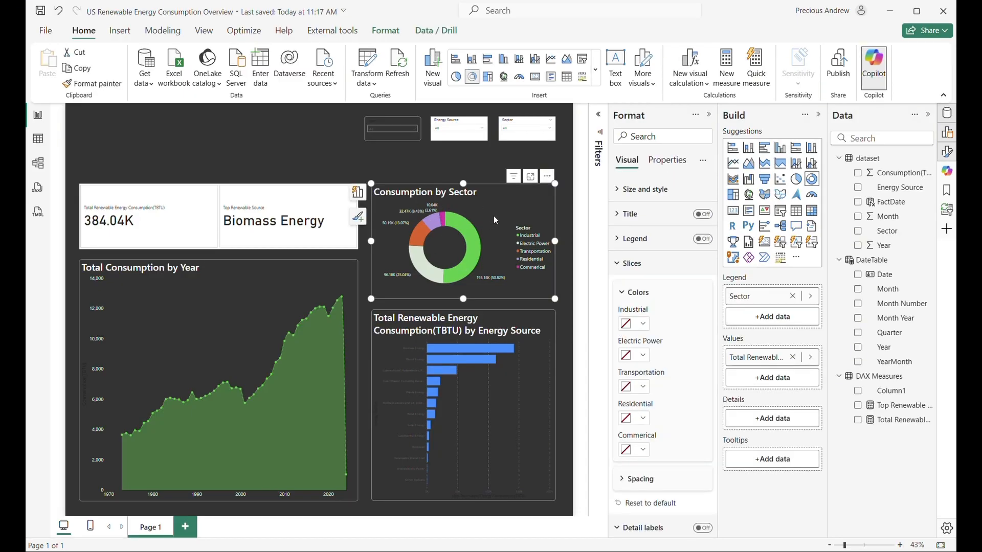
left_click(623, 264)
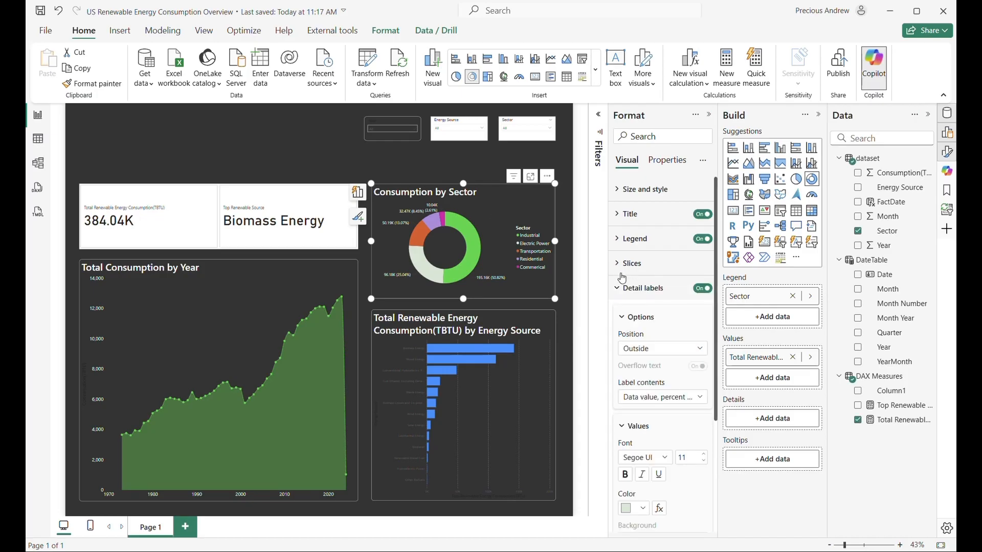
scroll(623, 271, "down", 5)
left_click(668, 276)
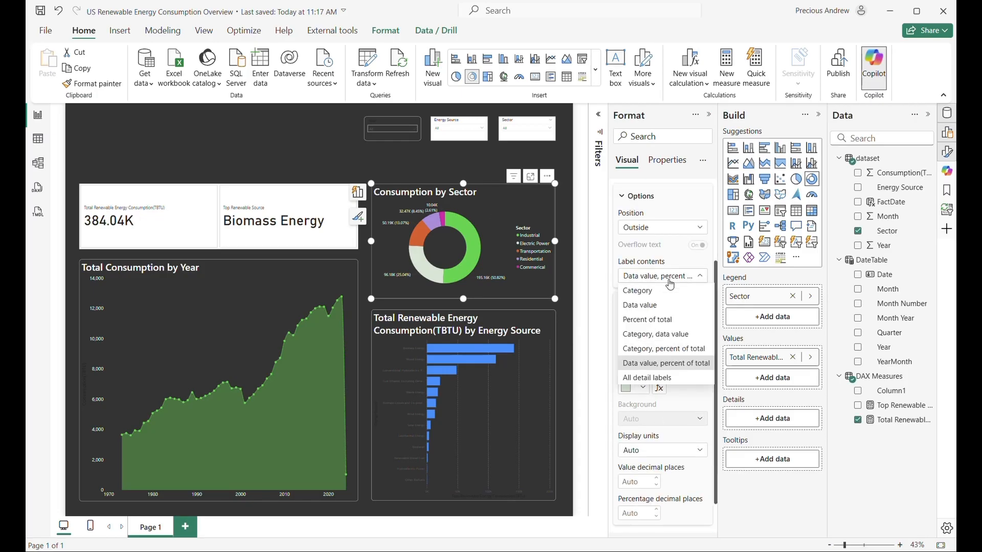
left_click(669, 320)
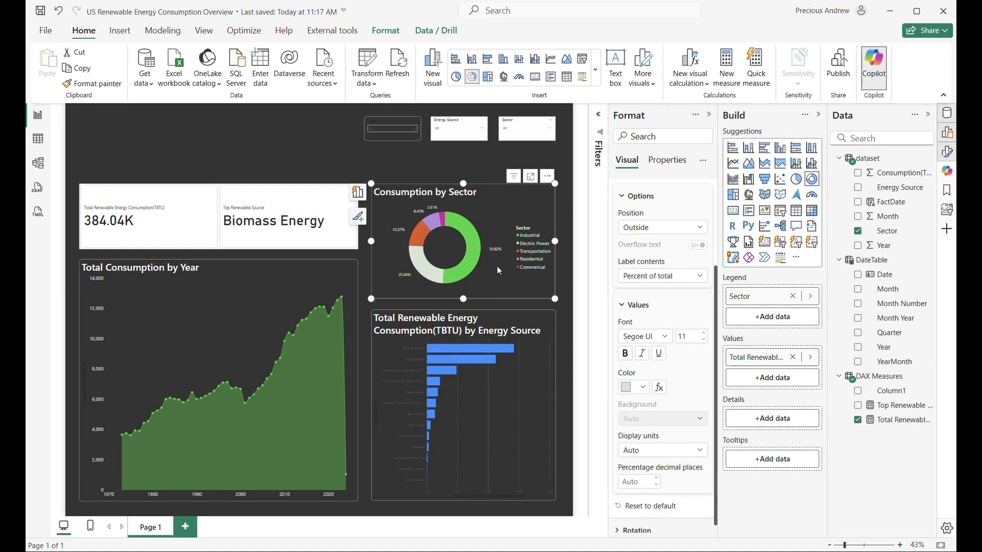
- Cross-filter the page by the donut's Industrial slice, clear that filter, and select the energy source bar chart
left_click(469, 267)
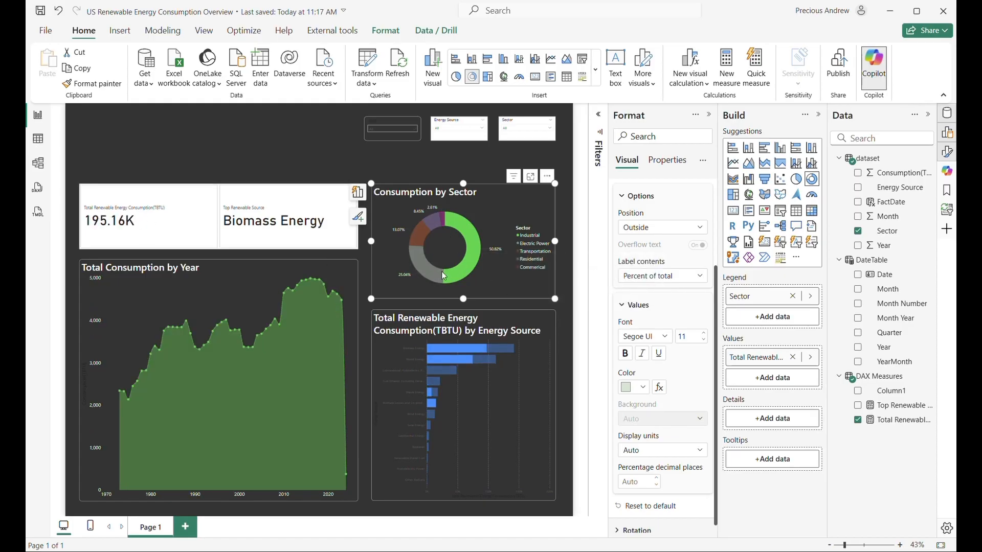
left_click(459, 276)
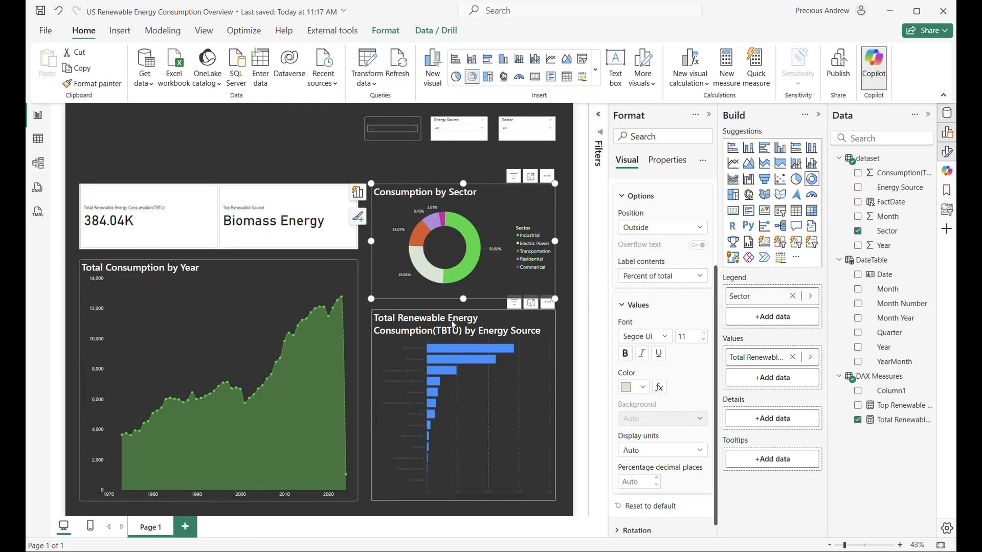
left_click(520, 319)
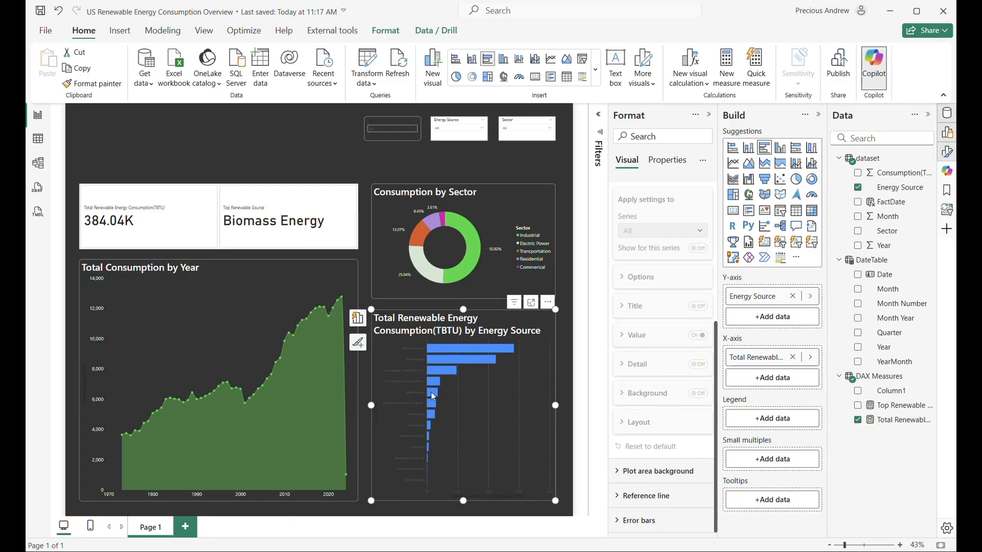
- Turn off the overall background of the card visual showing total consumption and top renewable source
left_click(311, 206)
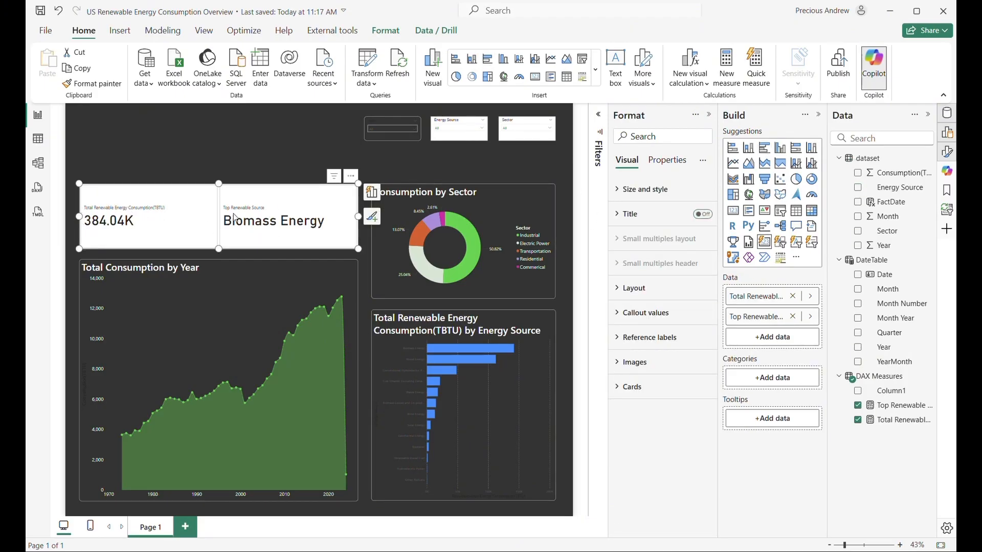
left_click(645, 195)
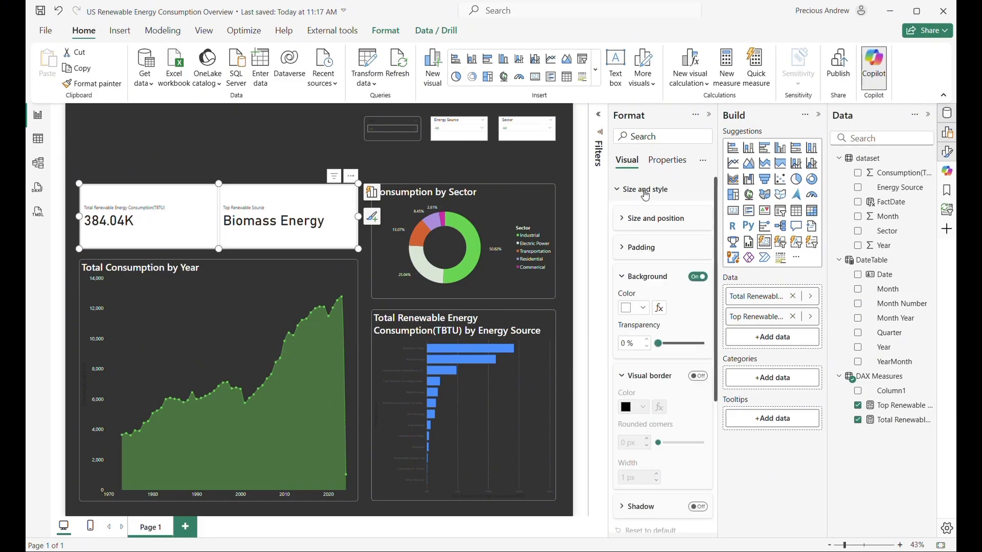
left_click(698, 278)
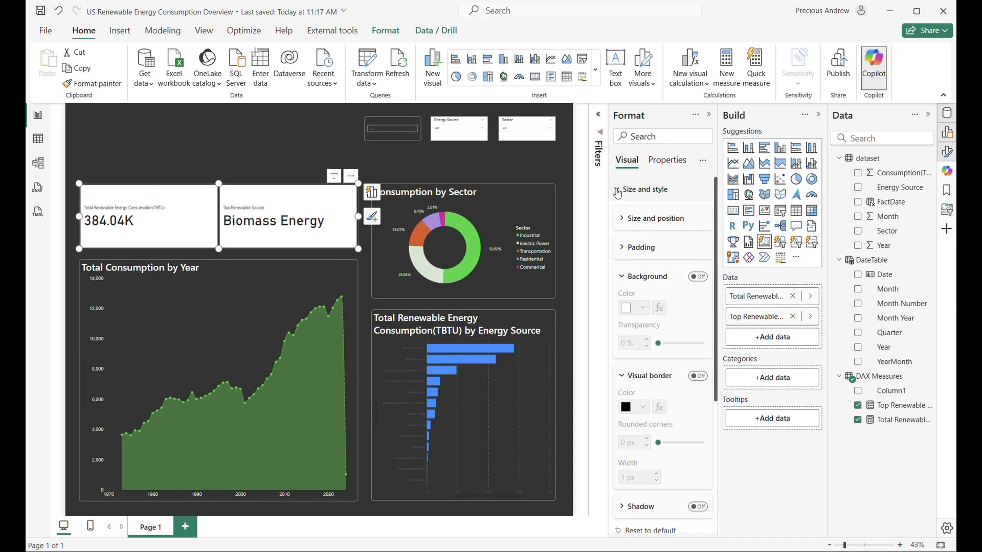
- Set the background color of the individual cards to the recently used dark gray
left_click(618, 193)
left_click(627, 394)
scroll(639, 416, "down", 3)
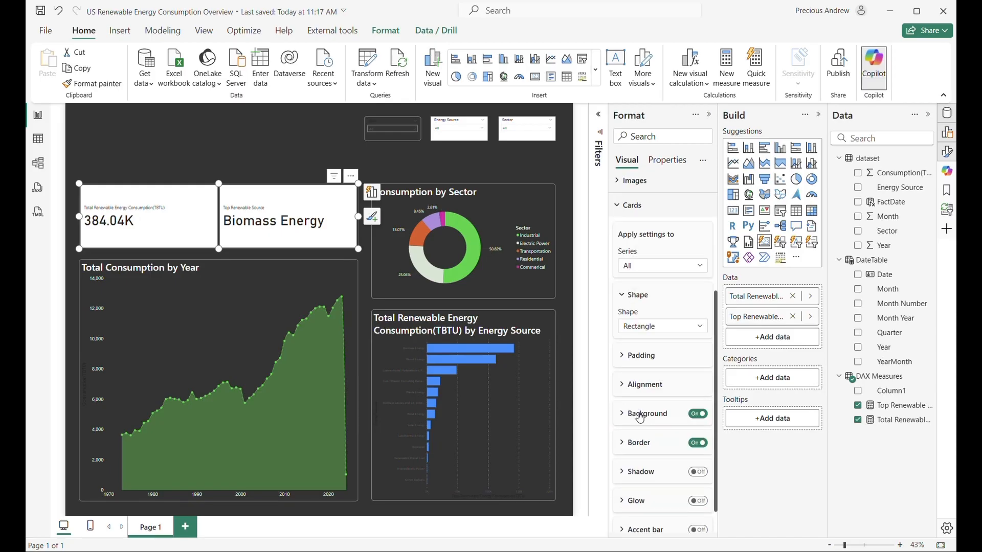
left_click(640, 415)
scroll(646, 394, "down", 2)
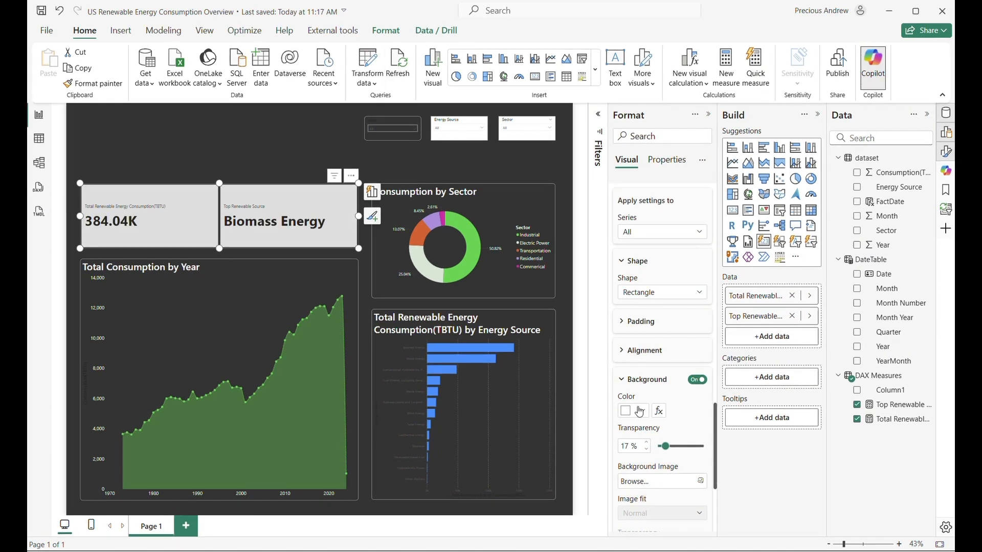
left_click(643, 411)
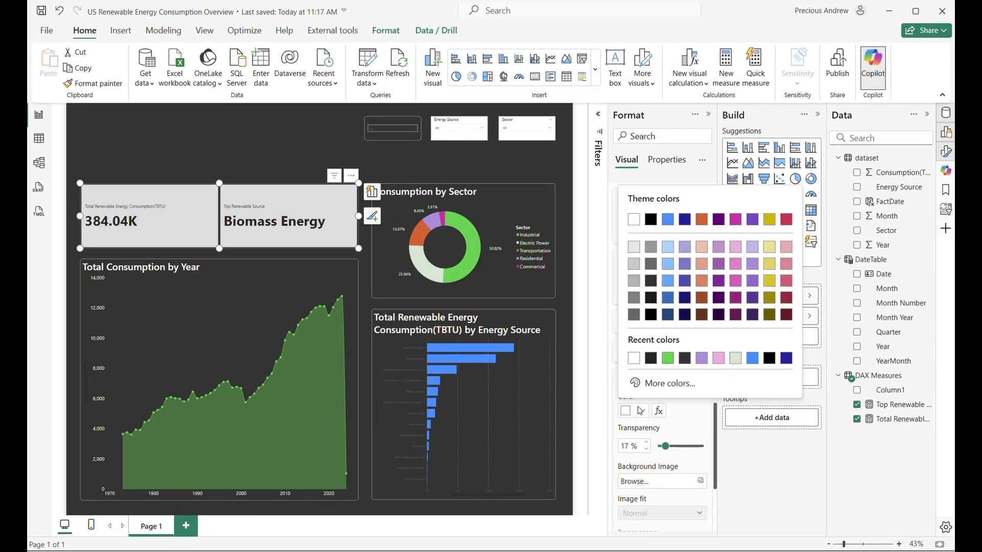
left_click(685, 358)
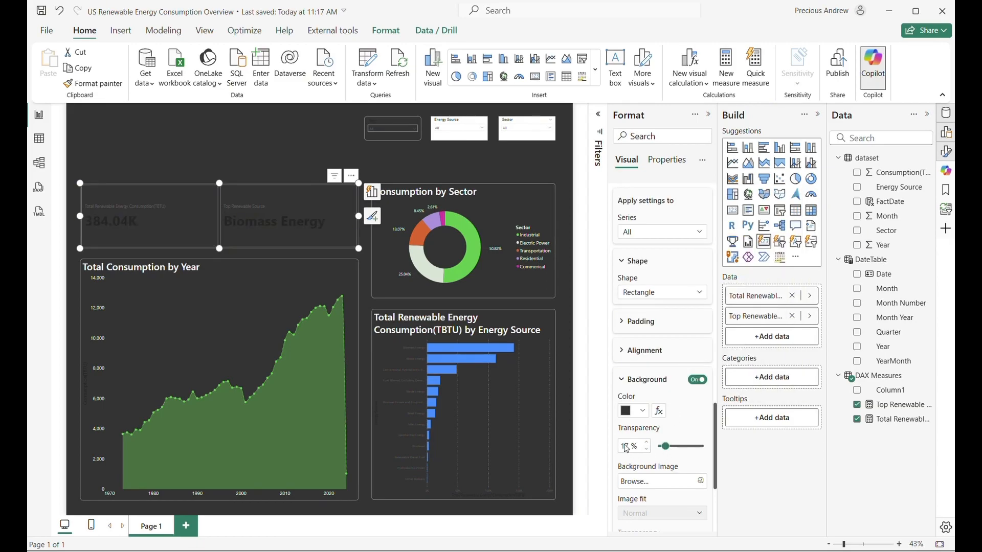
left_click(629, 381)
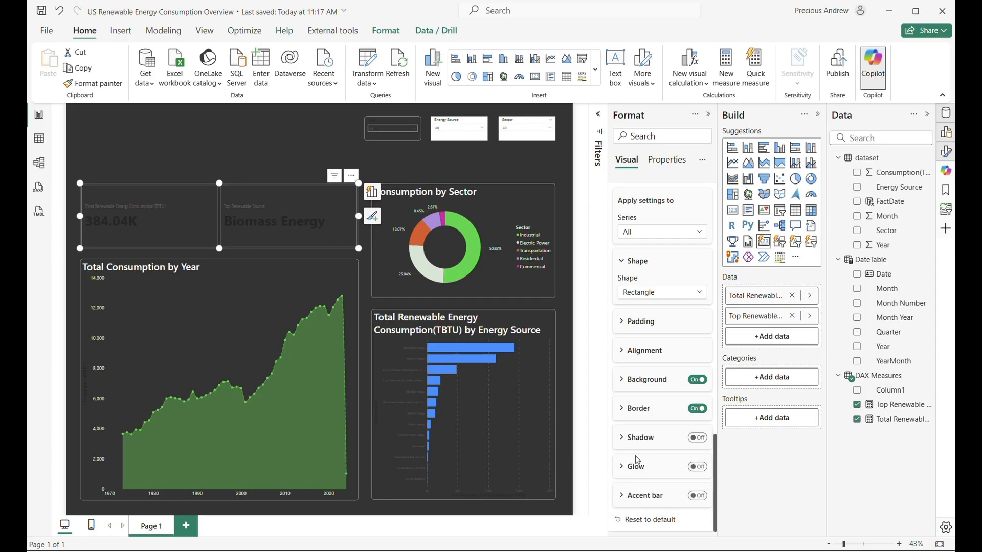
- Set the callout value color of all cards to the recently used bright green
scroll(626, 425, "up", 5)
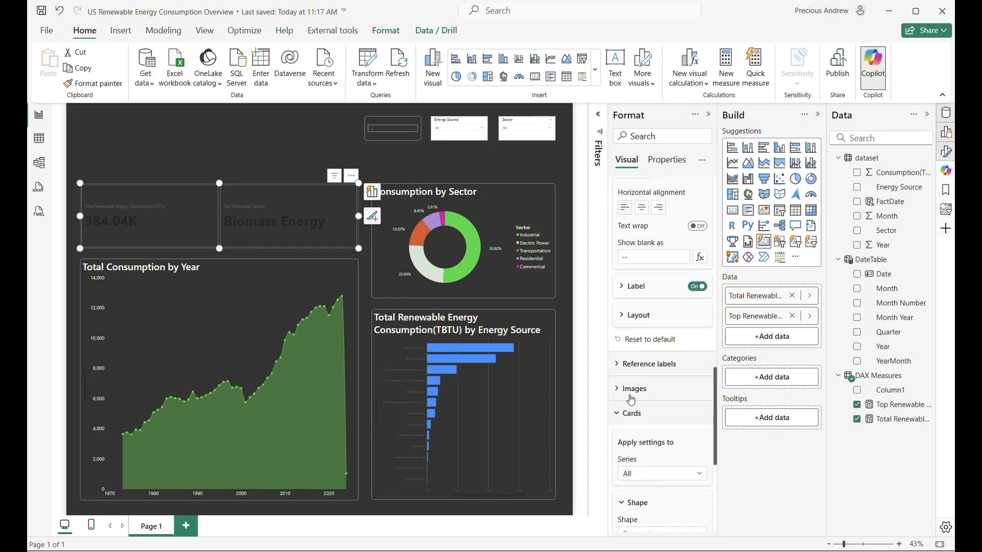
left_click(624, 423)
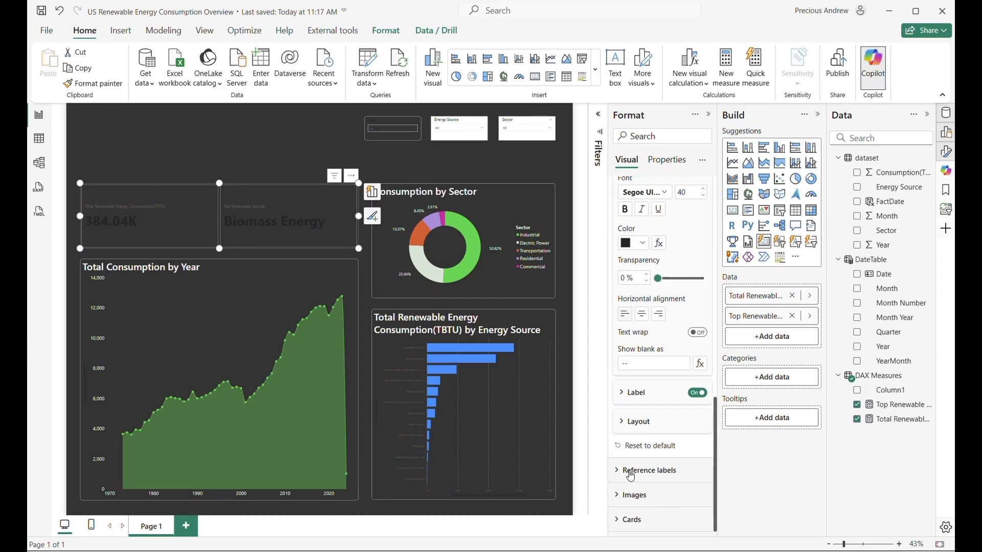
left_click(630, 475)
left_click(632, 479)
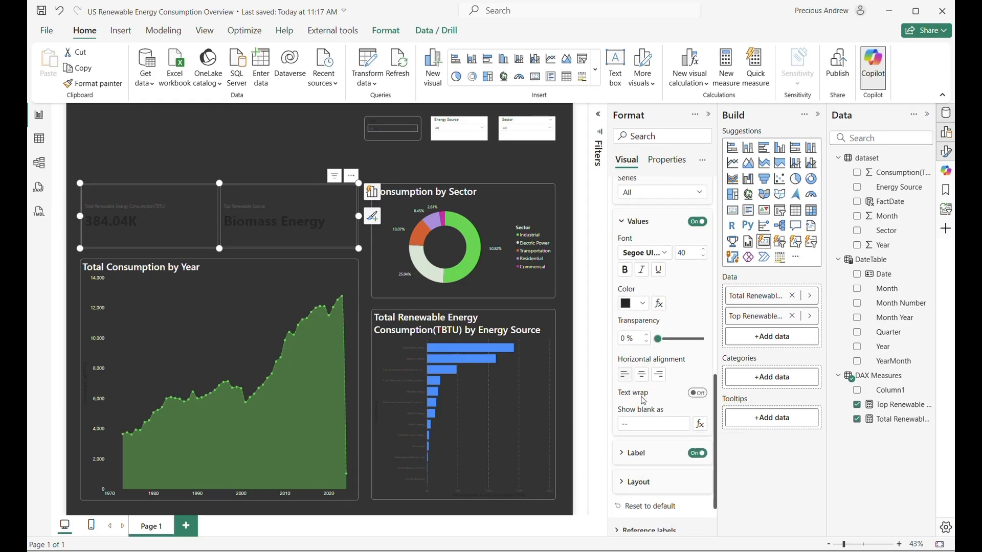
scroll(642, 394, "up", 5)
scroll(643, 395, "up", 4)
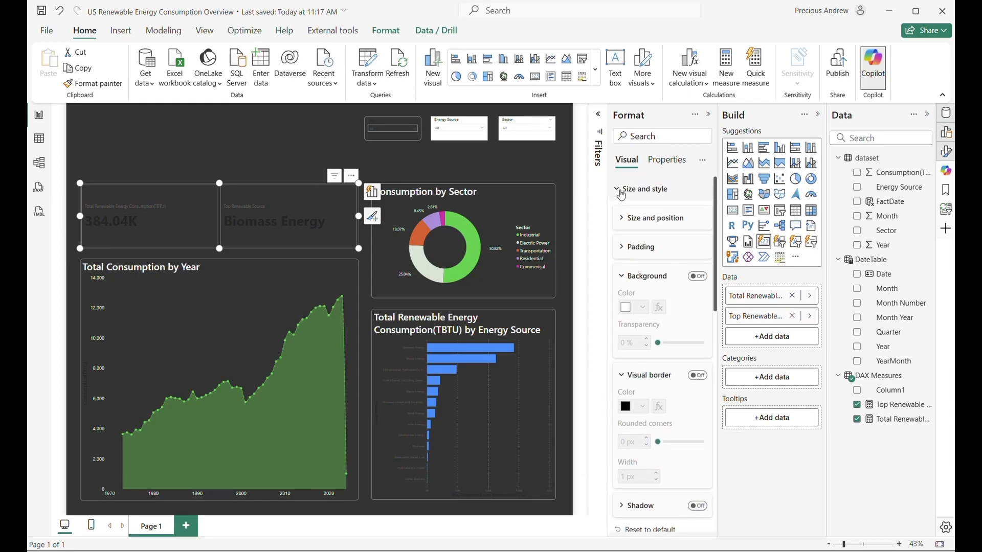
left_click(622, 191)
left_click(623, 310)
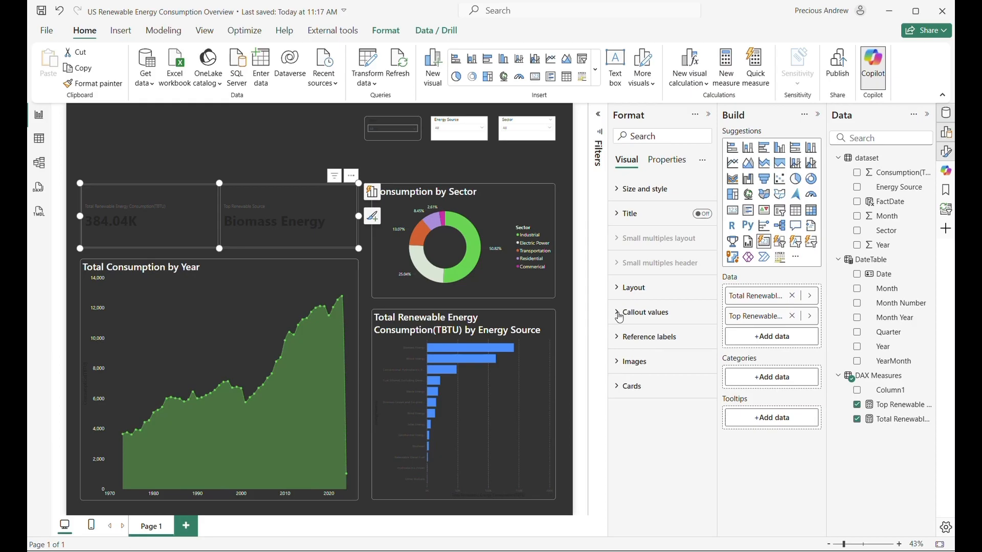
left_click(634, 313)
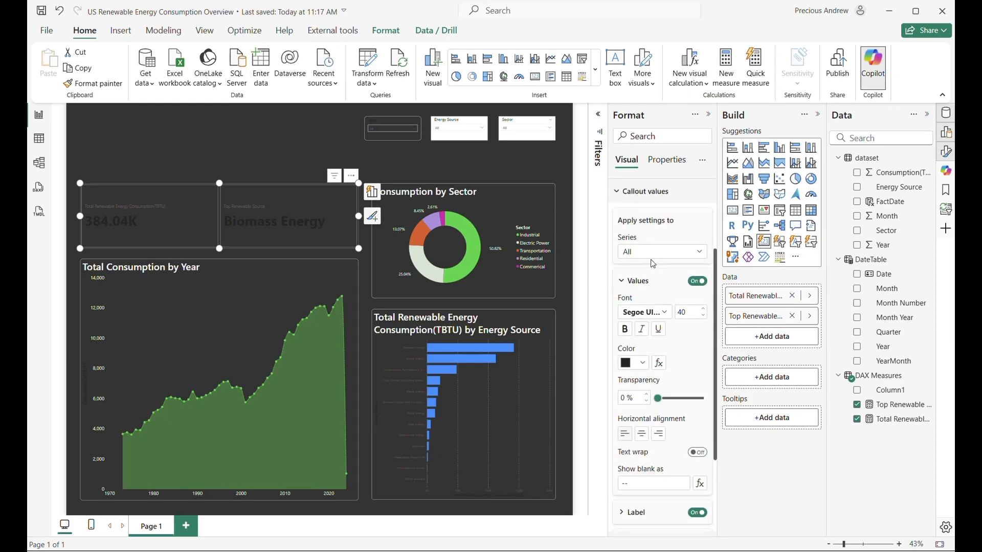
left_click(654, 253)
left_click(653, 264)
left_click(643, 364)
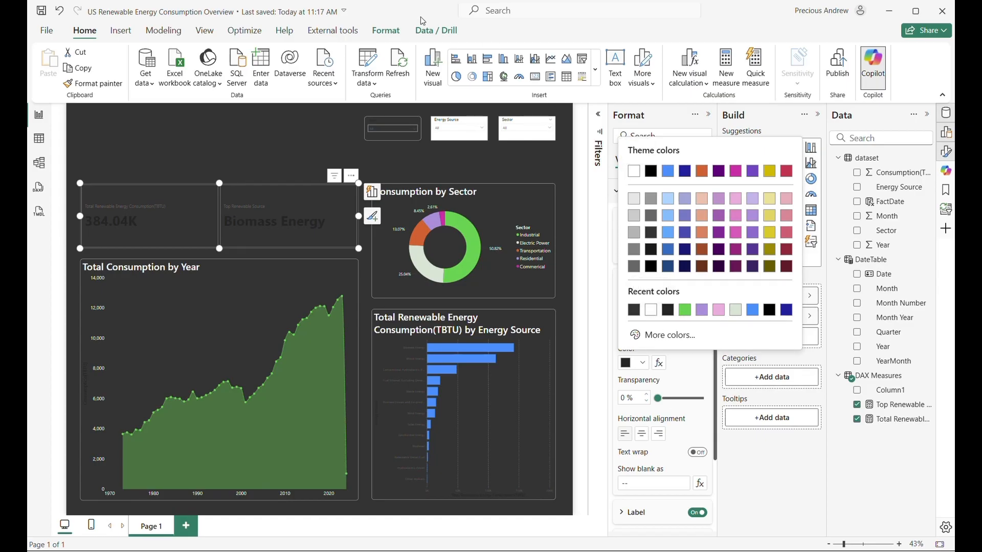
left_click(685, 310)
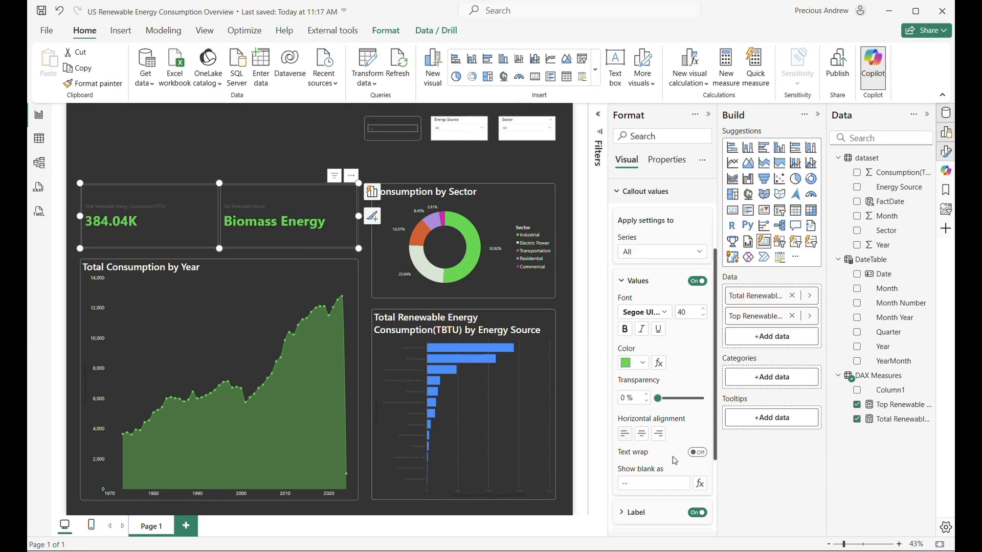
- Set the label color of all cards to white and the label font size to 18
scroll(667, 468, "down", 3)
left_click(632, 393)
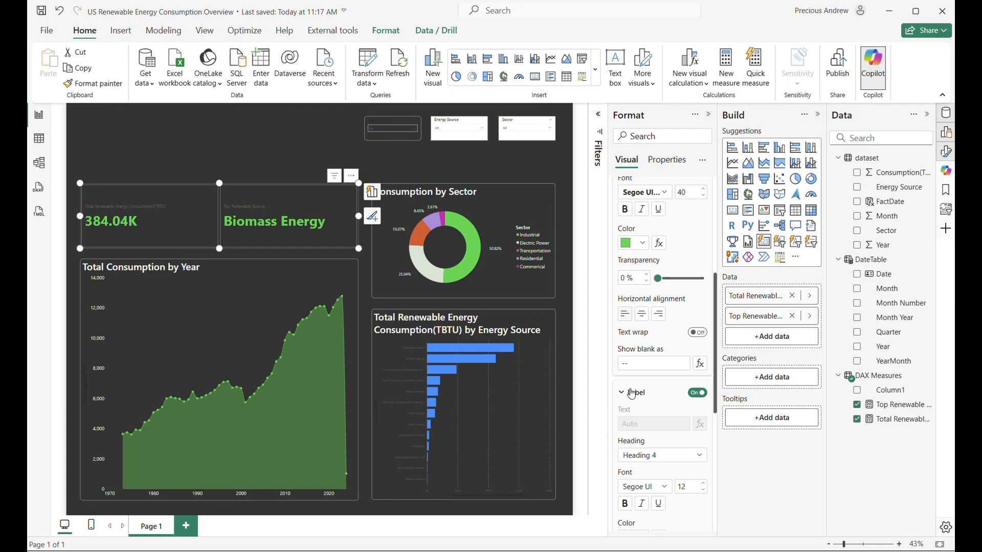
scroll(648, 497, "down", 3)
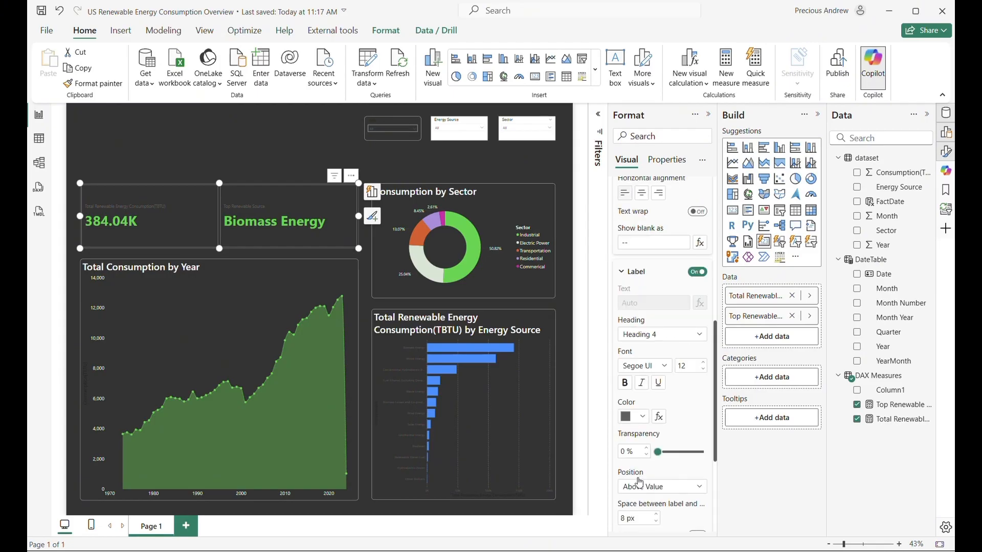
left_click(639, 357)
left_click(667, 304)
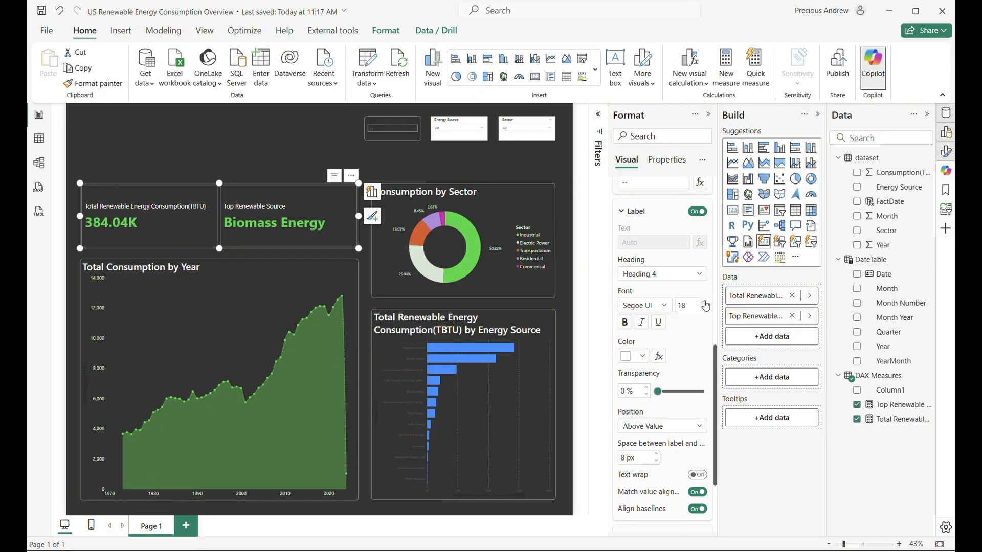
- Try Segoe UI Semibold on the card labels, return them to Segoe UI and raise their size to 21
left_click(664, 305)
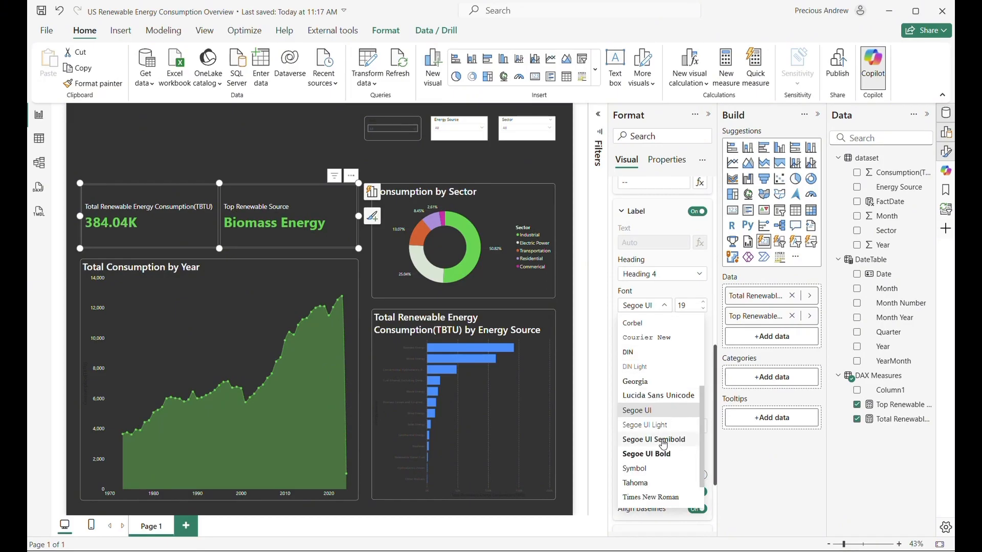
left_click(664, 439)
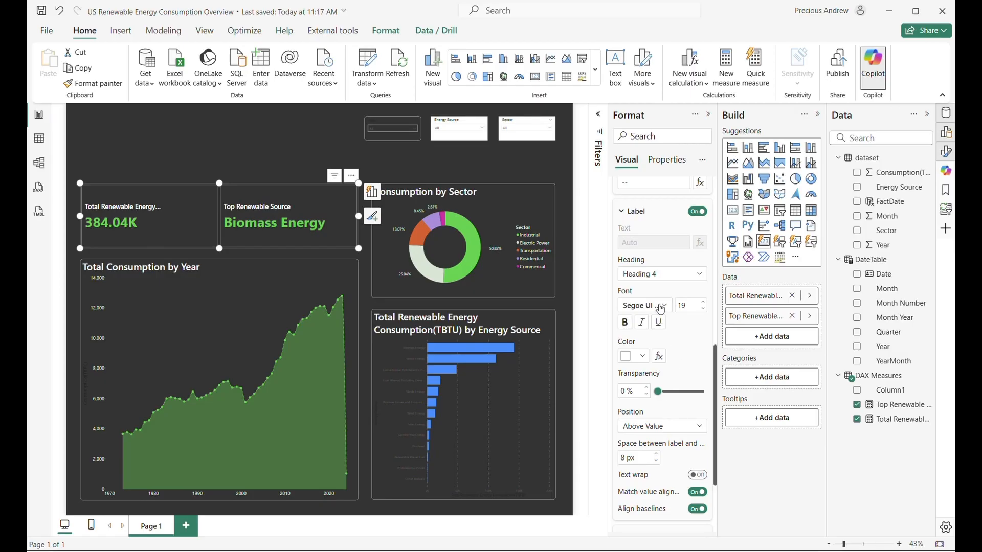
left_click(660, 307)
left_click(654, 390)
left_click(704, 305)
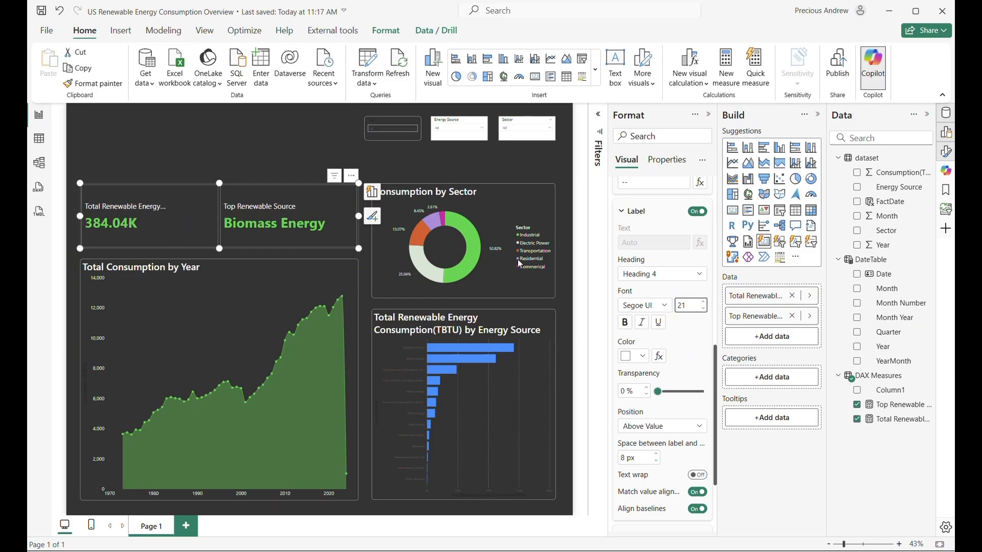
- Set the display units of the Total Renewable Energy Consumption(TBTU) callout value to None
scroll(652, 347, "up", 8)
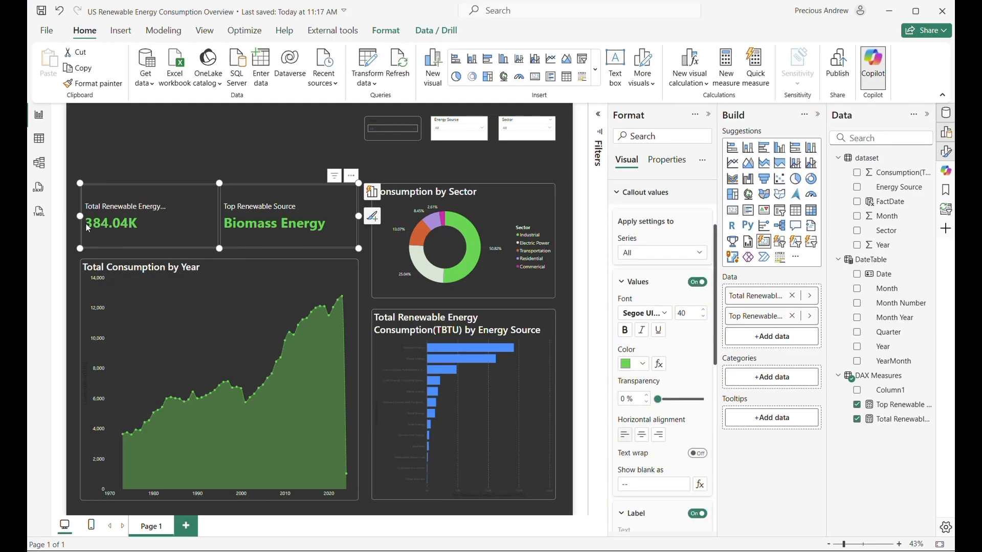
scroll(649, 360, "up", 2)
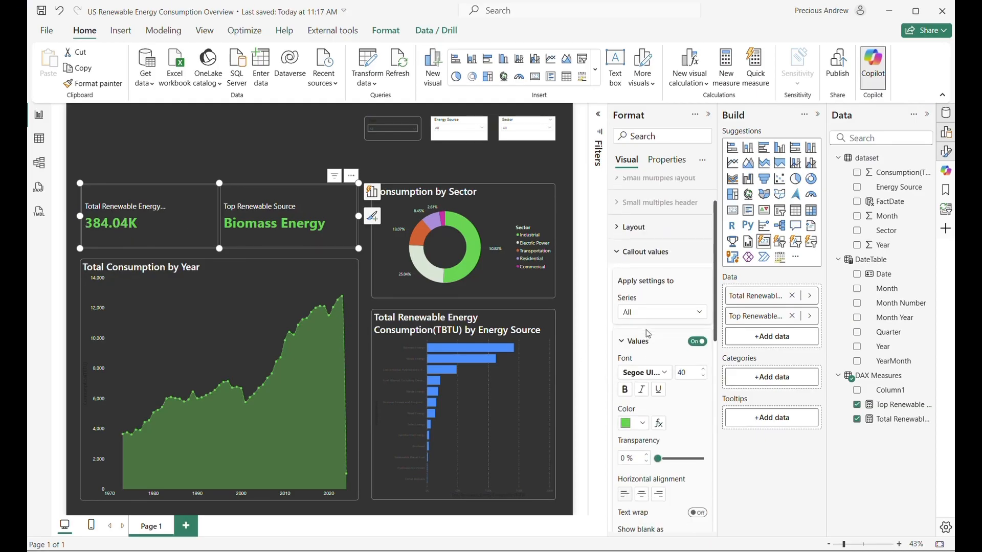
left_click(649, 313)
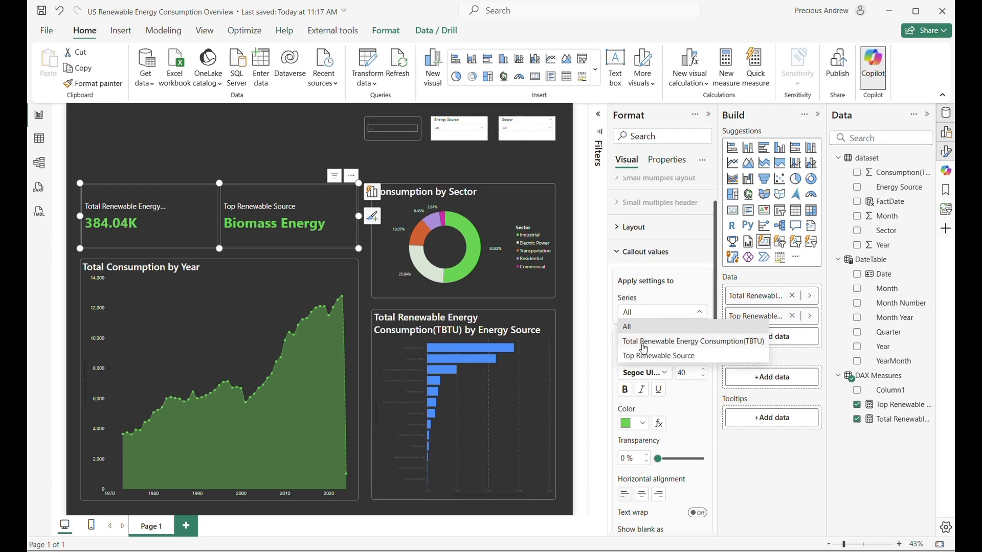
left_click(667, 344)
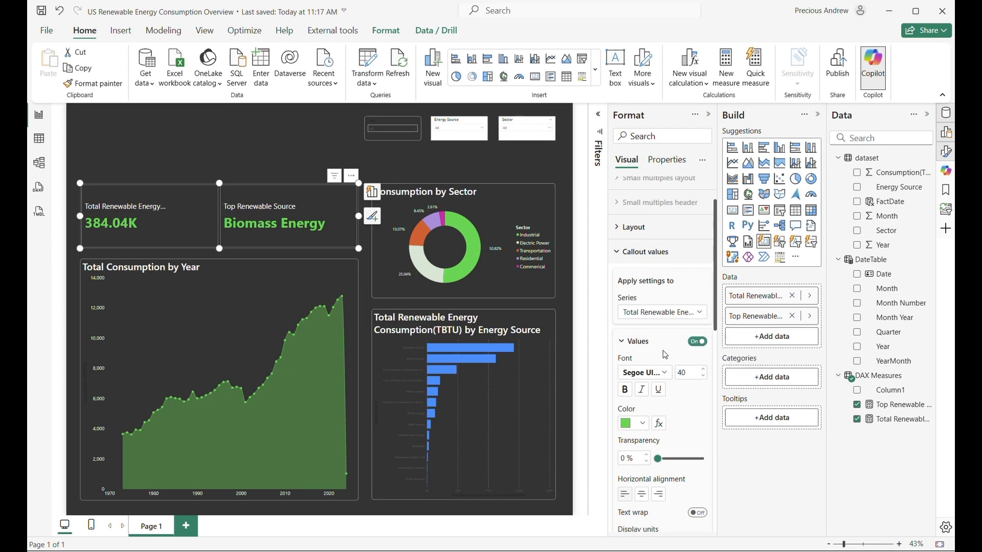
scroll(659, 407, "down", 6)
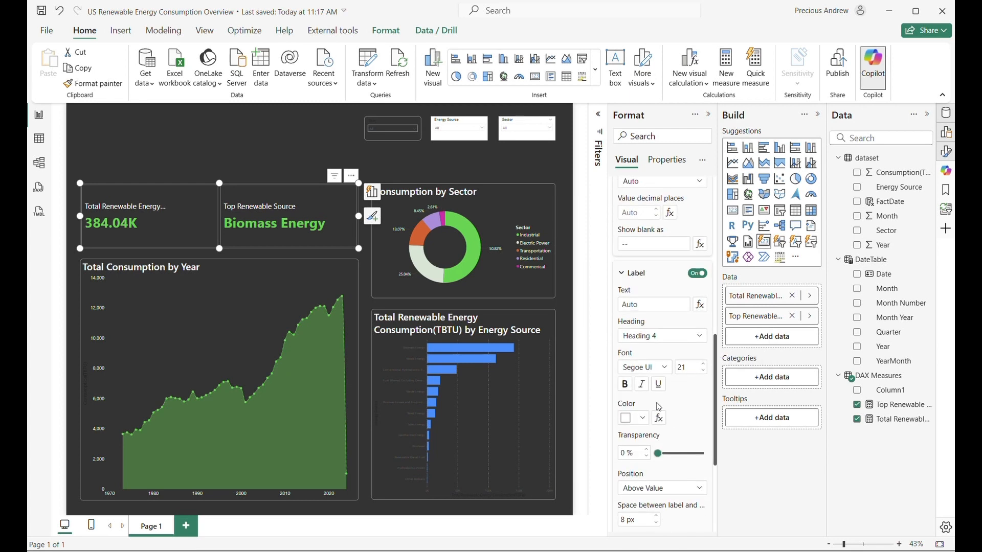
scroll(658, 407, "up", 4)
left_click(643, 363)
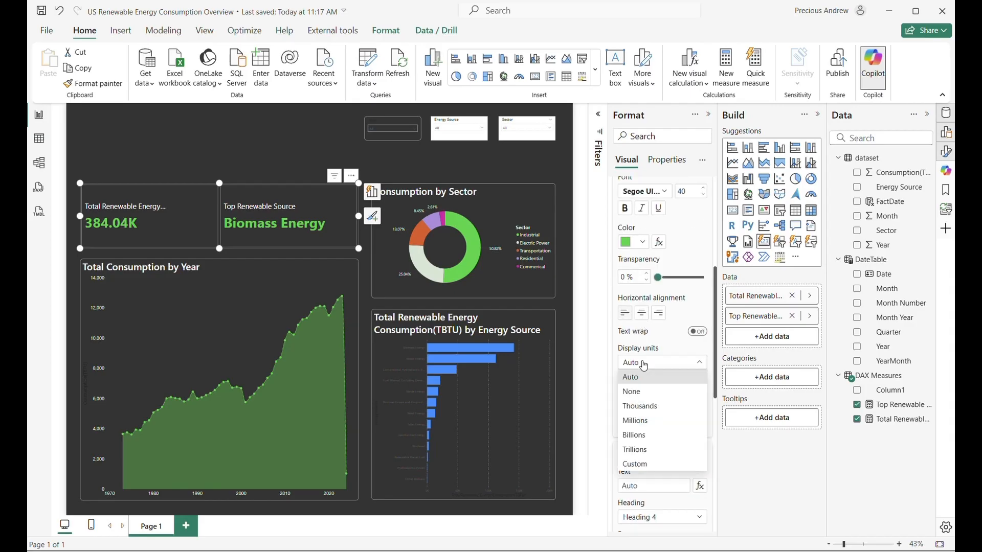
left_click(643, 392)
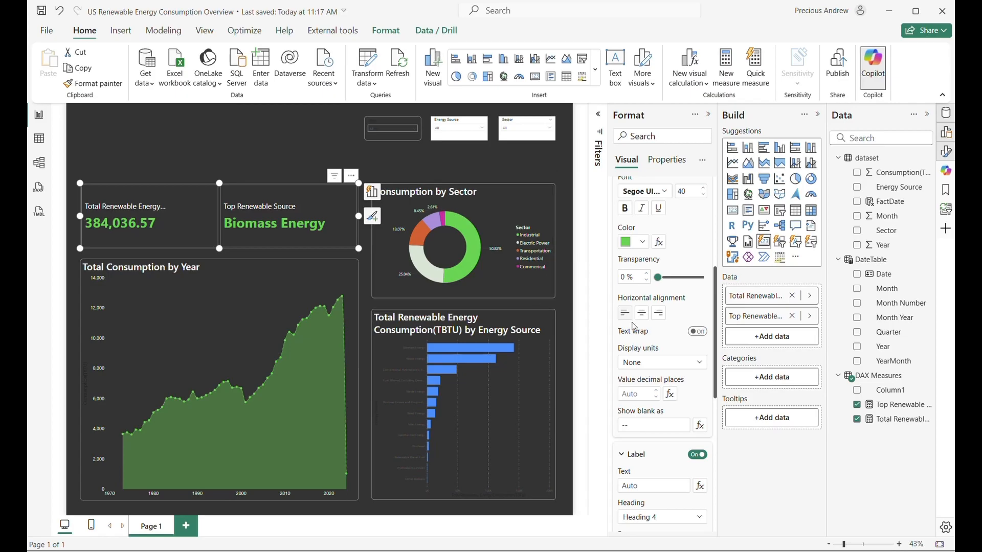
- Try a label font size of 18 on the total consumption card only, and undo that size change
scroll(639, 396, "up", 10)
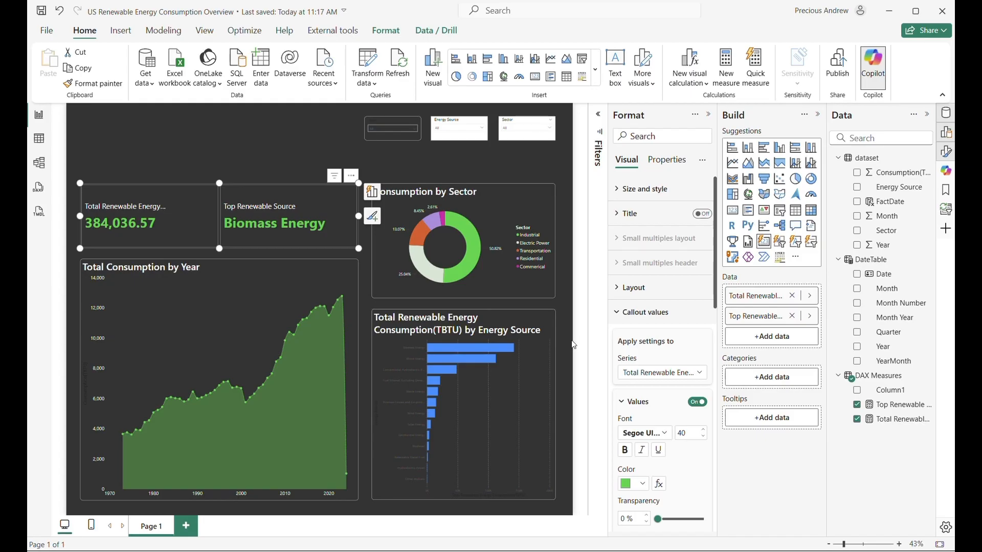
scroll(684, 407, "down", 2)
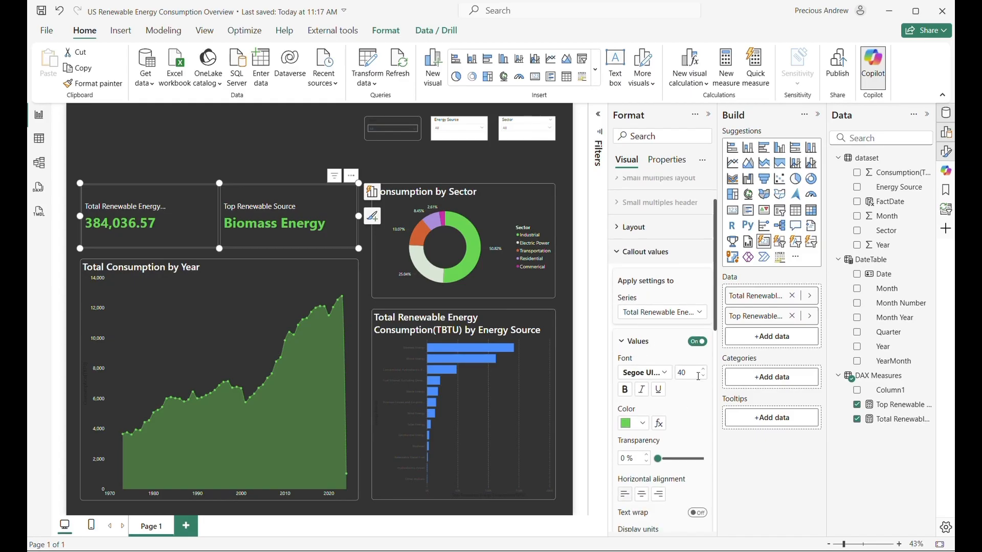
scroll(699, 376, "down", 12)
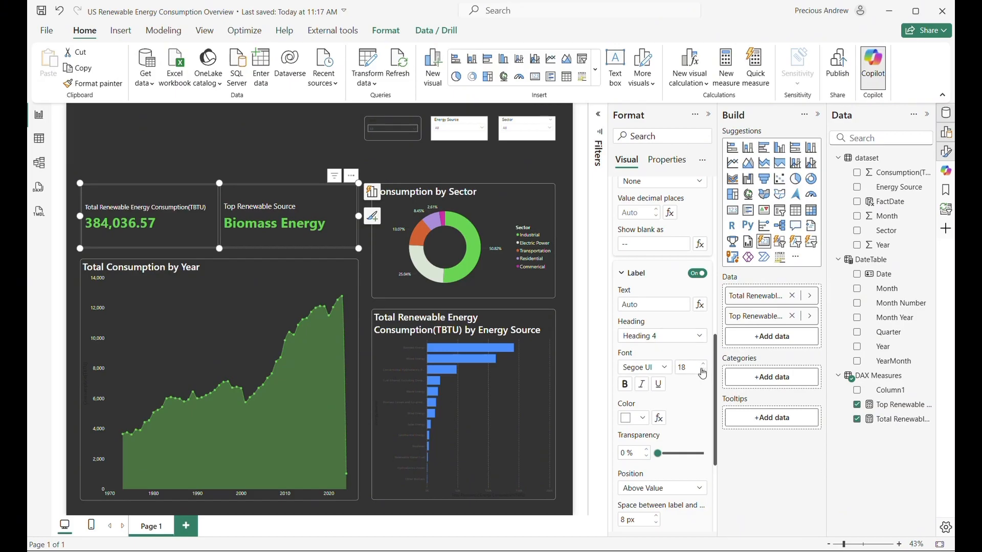
key("ctrl+z")
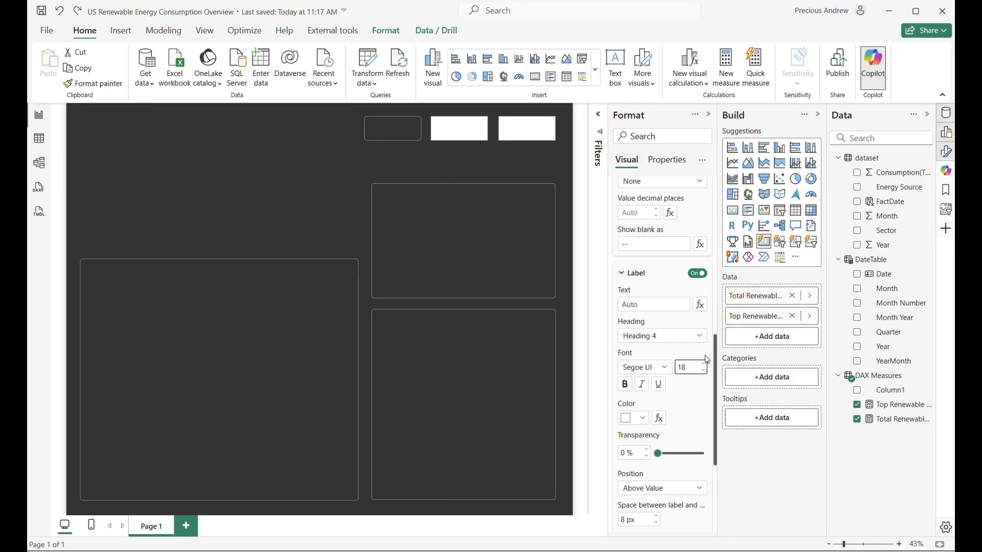
- Apply the callout settings to all series and set the label font size of both cards to 18
scroll(664, 353, "up", 10)
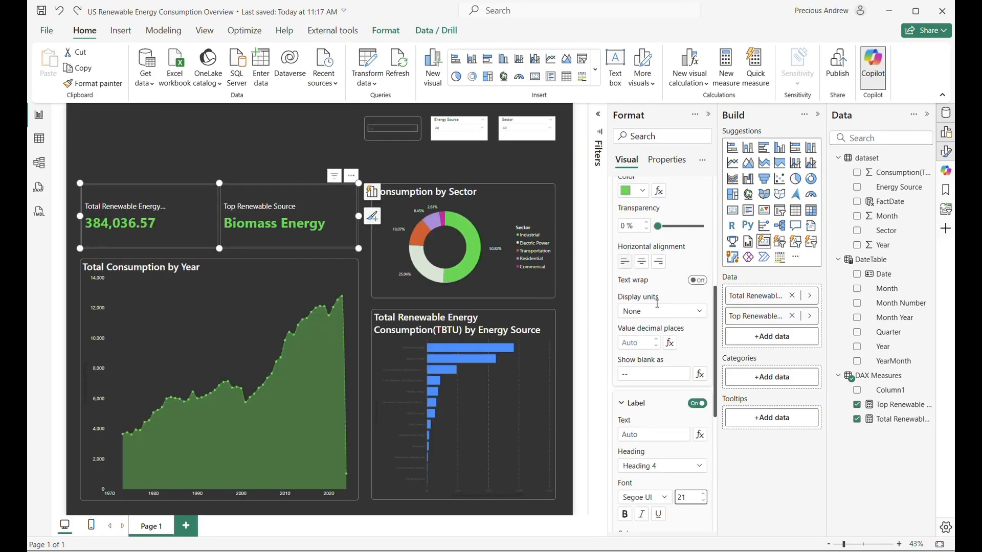
left_click(660, 312)
left_click(657, 341)
scroll(670, 368, "down", 5)
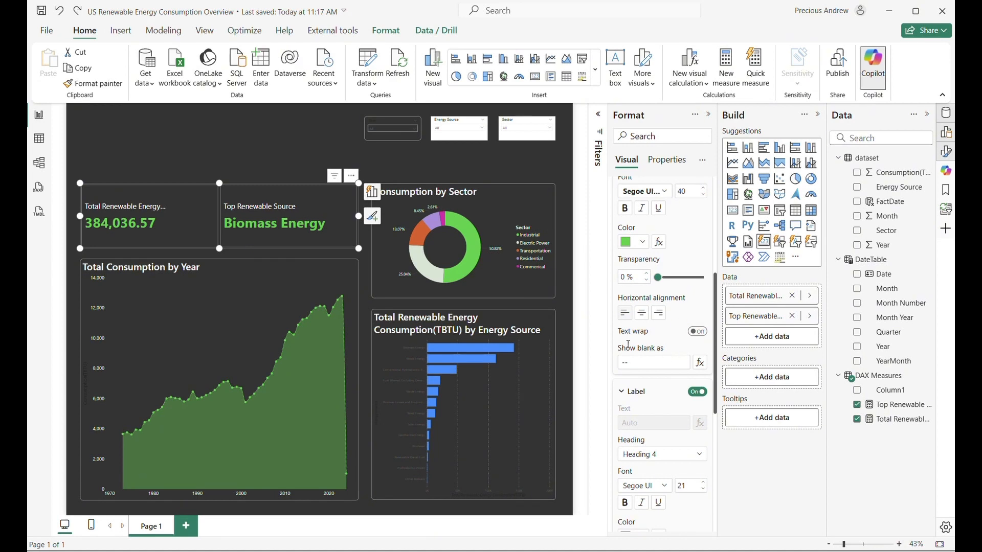
scroll(654, 266, "up", 3)
scroll(665, 394, "down", 3)
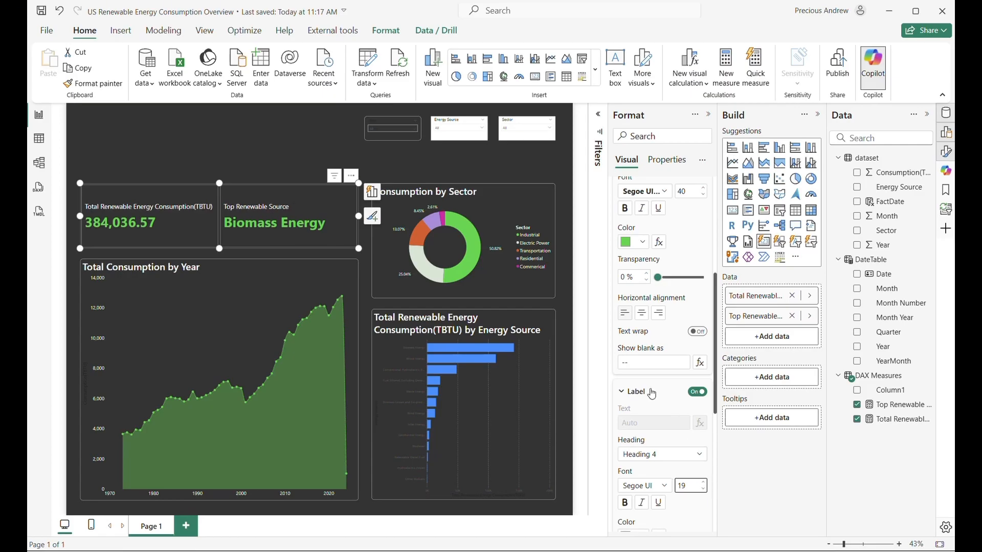
left_click(704, 490)
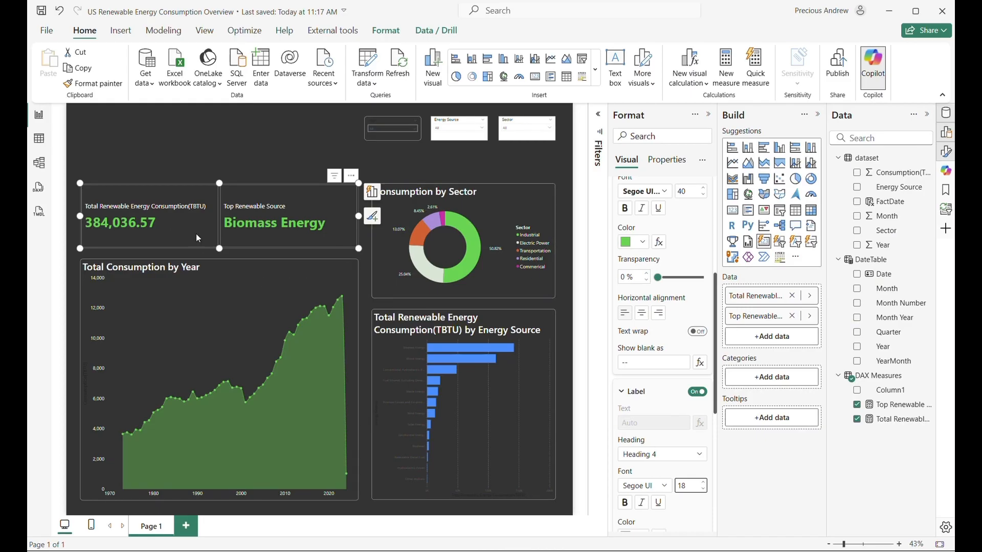
- Check the individual cards' border options and turn on the overall visual border with 10 px rounded corners
left_click(274, 157)
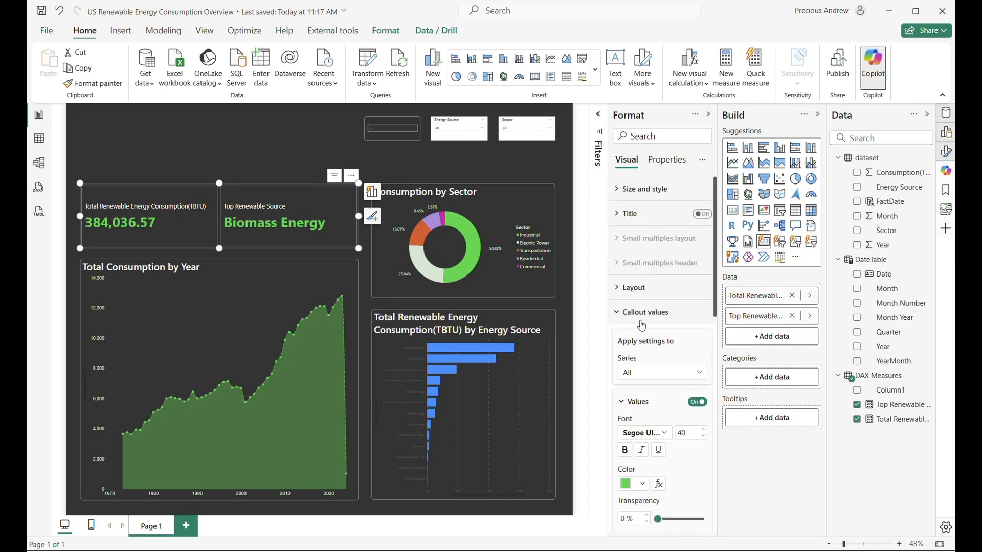
left_click(621, 386)
scroll(634, 406, "down", 5)
left_click(647, 412)
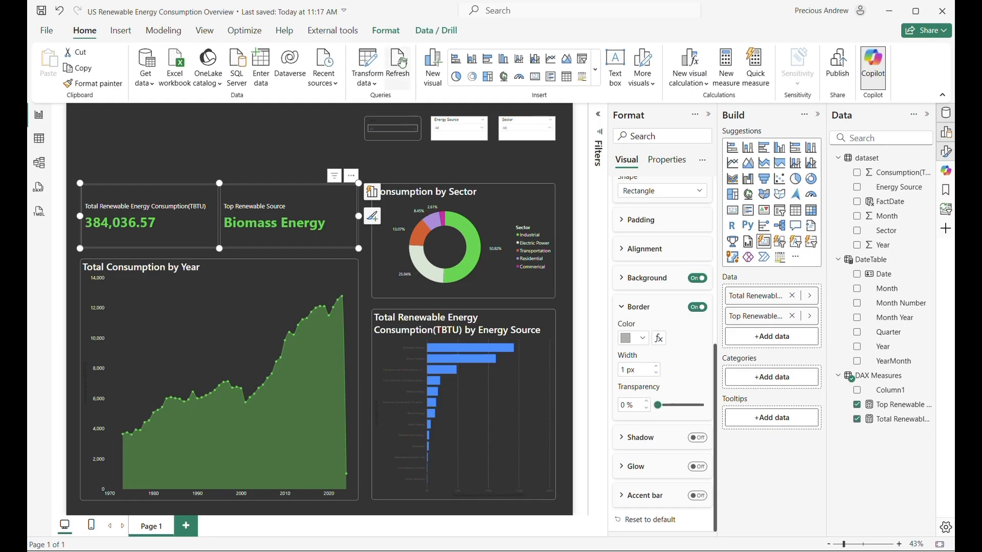
scroll(646, 255, "up", 2)
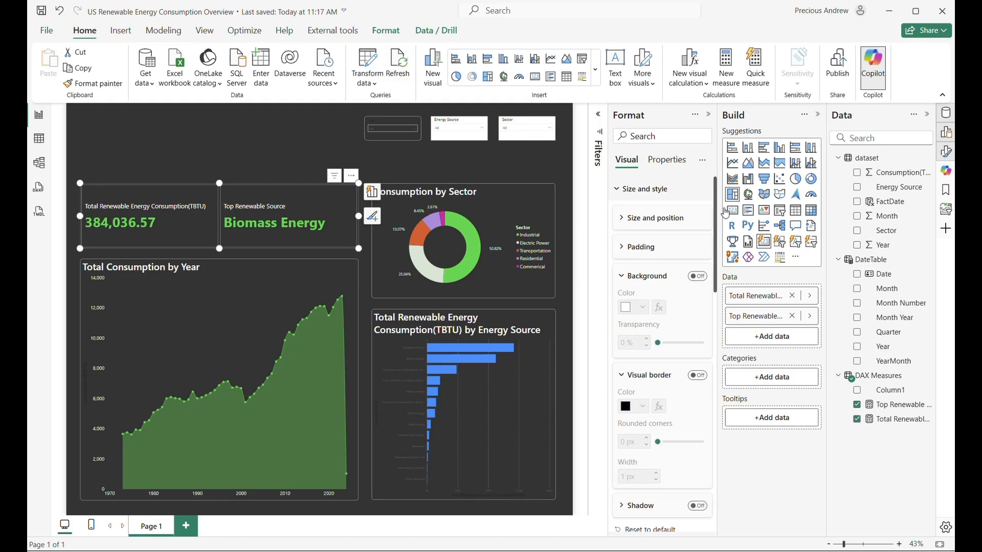
scroll(665, 287, "down", 1)
left_click(698, 315)
left_click_drag(657, 382, 673, 383)
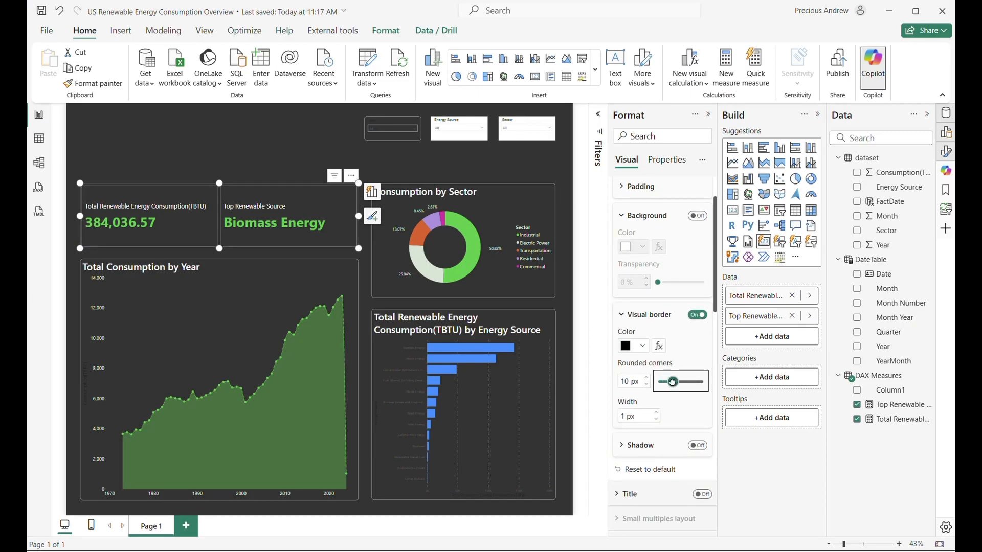
- Remove the rounded corners from the card visual's overall border and turn that border off
left_click(292, 162)
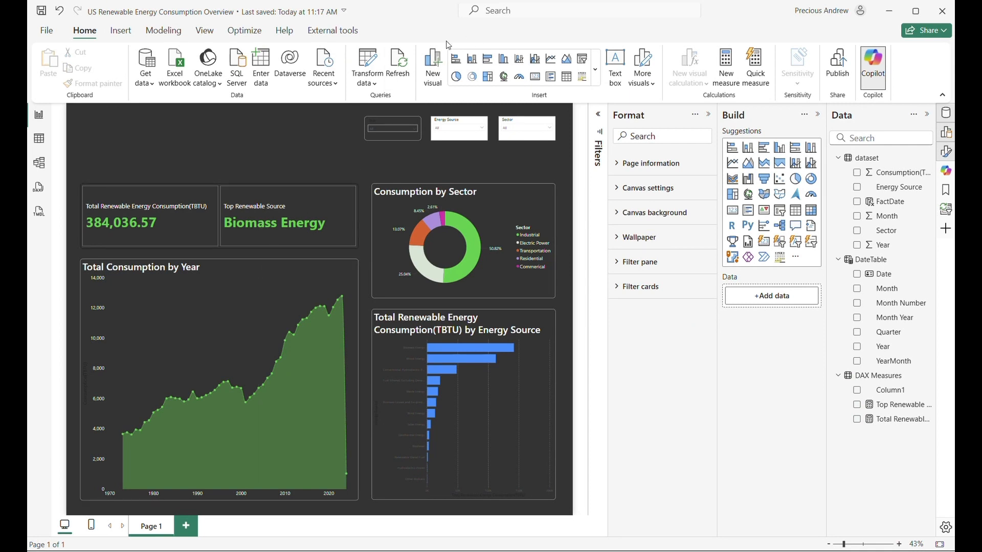
left_click(250, 204)
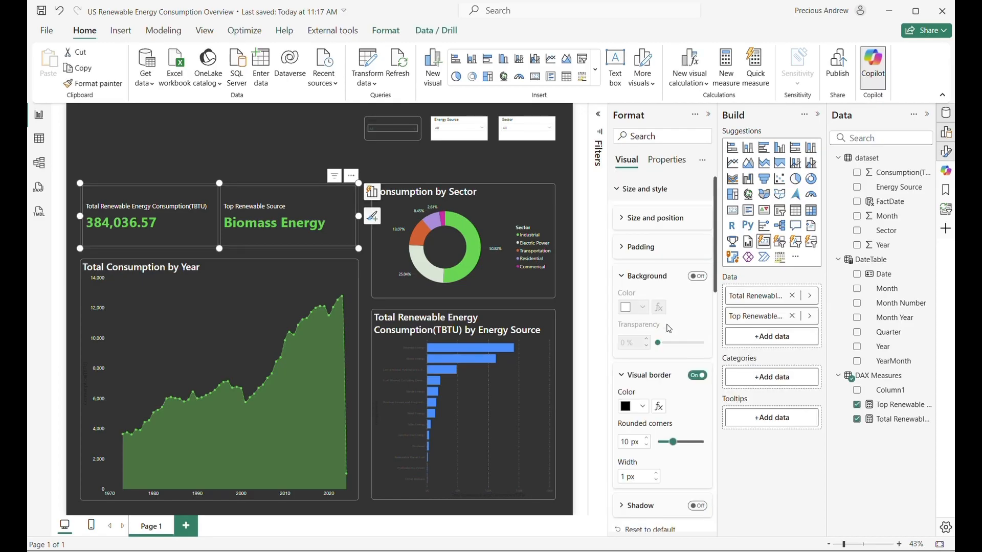
left_click_drag(673, 440, 657, 442)
left_click(696, 376)
- Change the shape of all individual cards to Rounded Rectangle with 10 px rounded corners
scroll(662, 410, "down", 10)
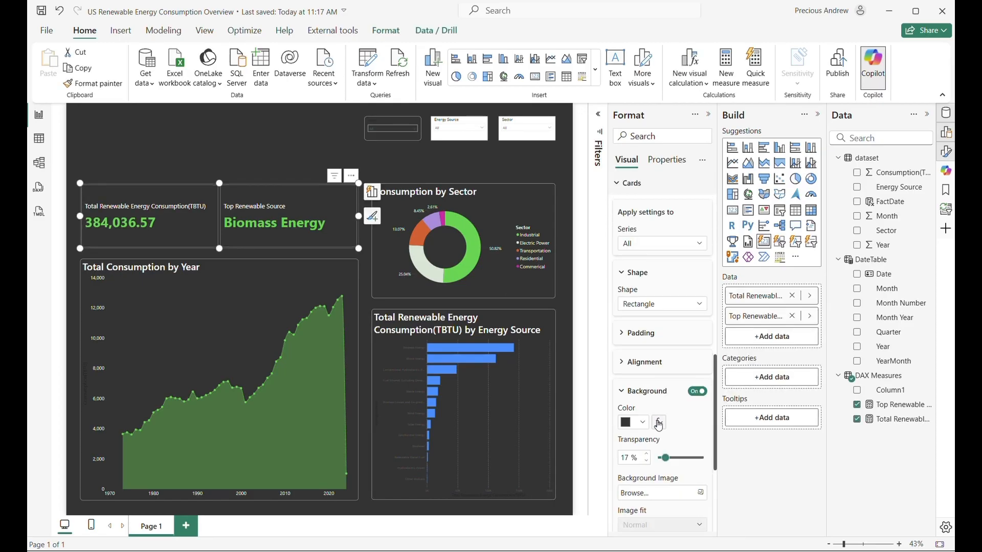
scroll(646, 460, "up", 5)
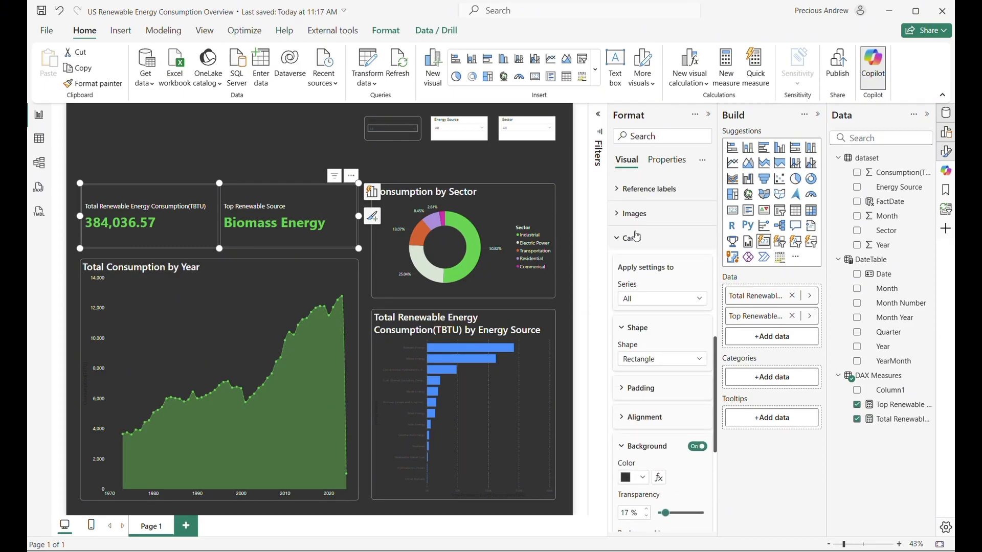
left_click(651, 359)
left_click(657, 391)
type("10")
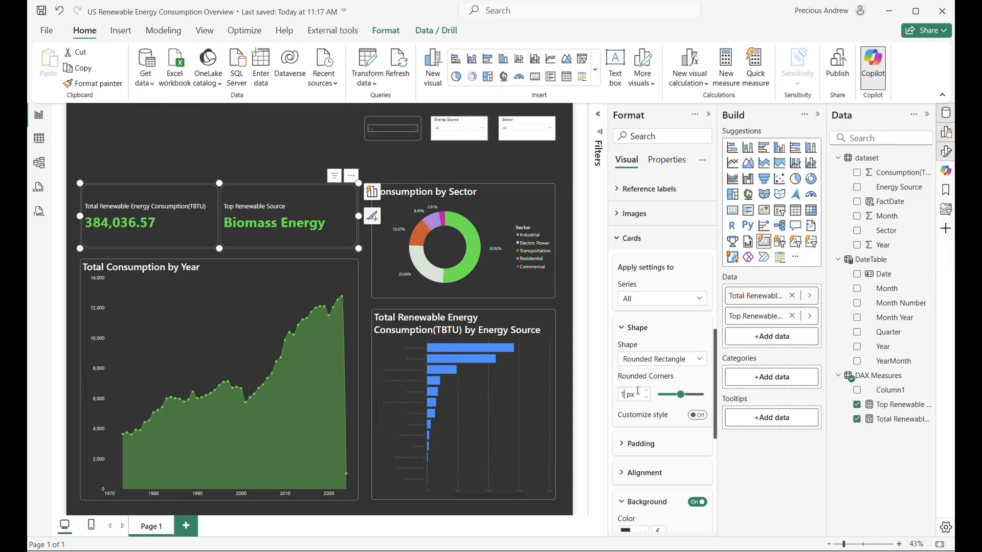
left_click(239, 157)
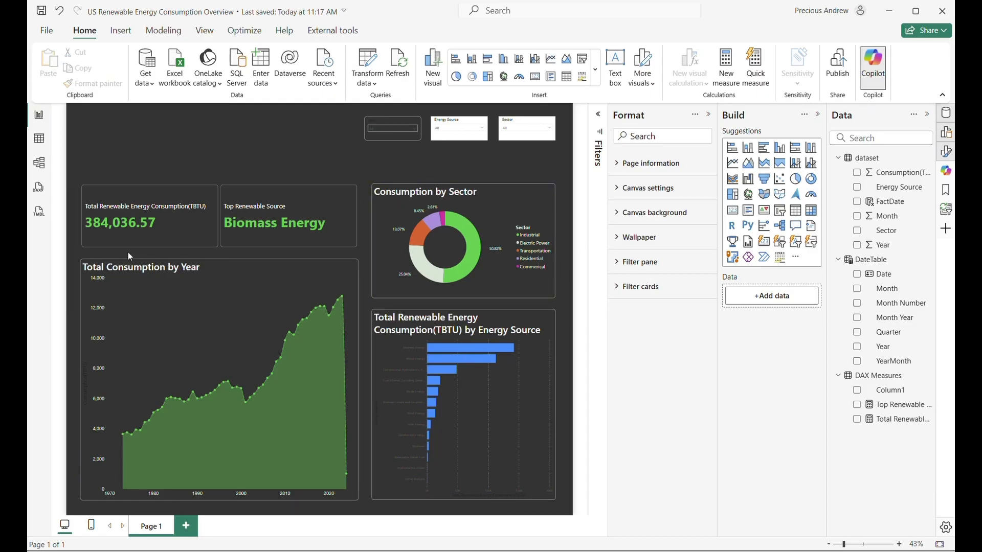
- Turn on the accent bar for all cards in the KPI card visual
left_click(225, 208)
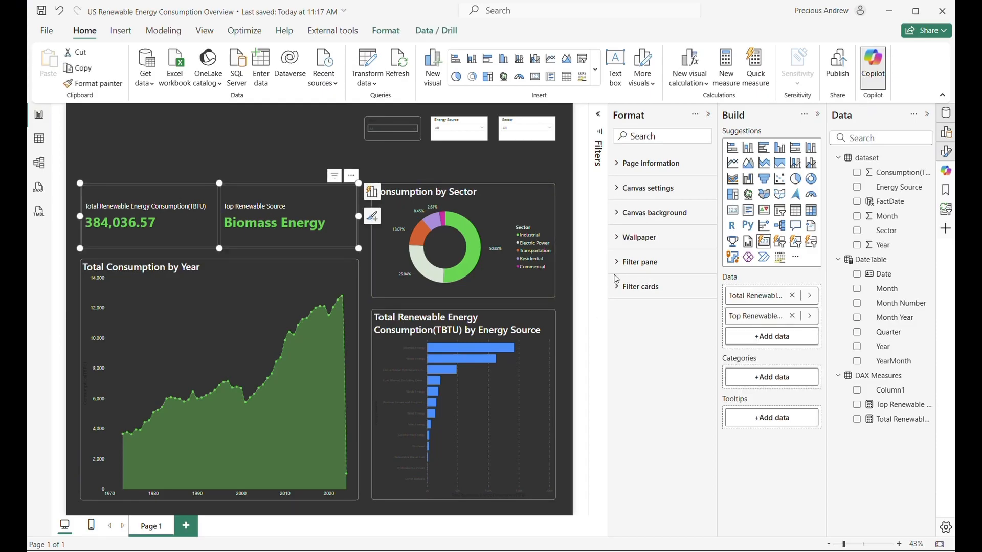
scroll(636, 460, "down", 5)
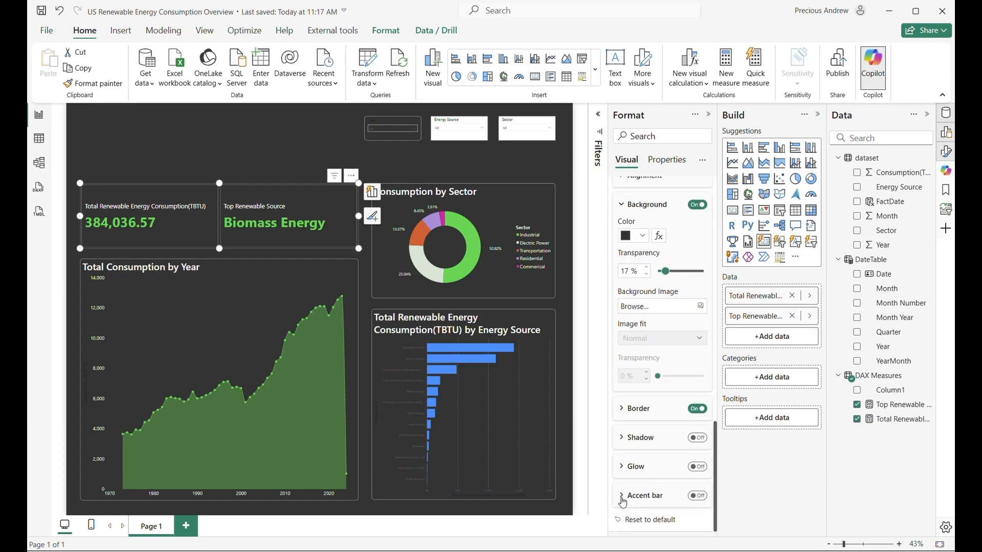
left_click(635, 499)
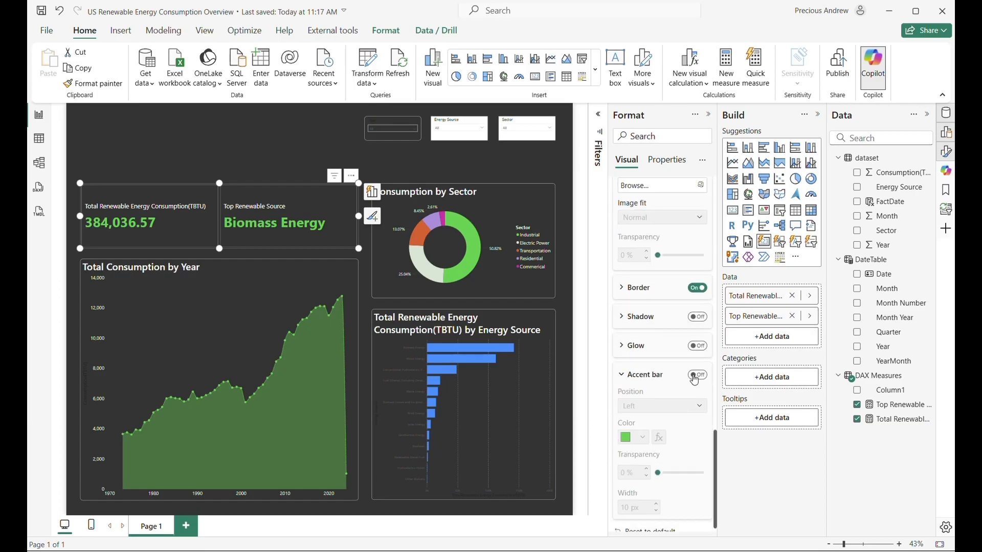
left_click(694, 376)
scroll(626, 476, "down", 1)
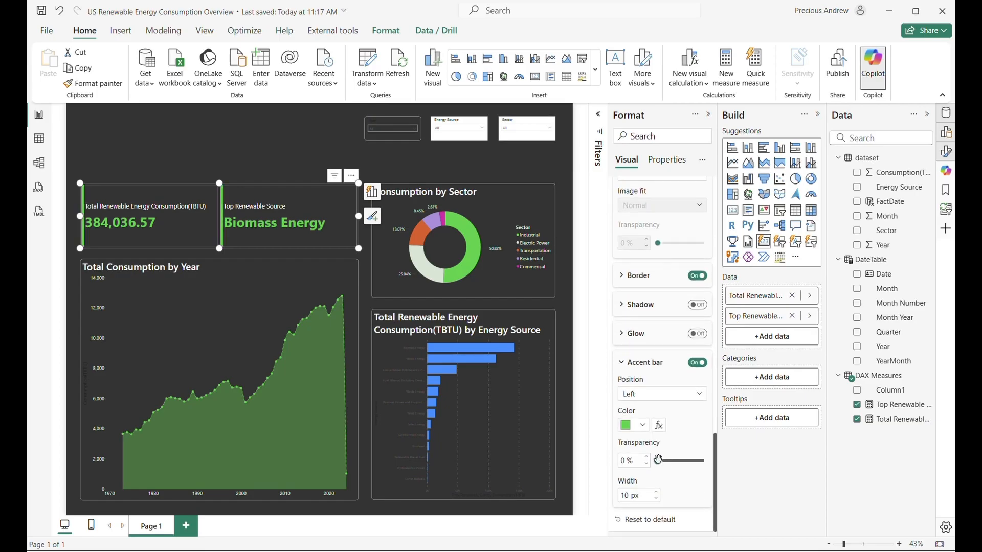
- Set the Year slicer's values to font size 14 and the light grey-green recent colour
left_click(302, 140)
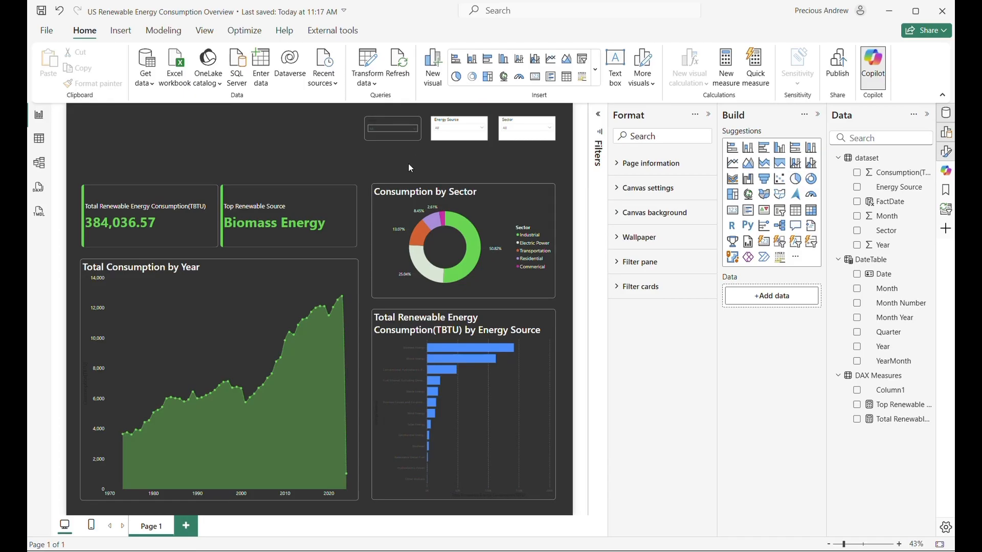
left_click(384, 121)
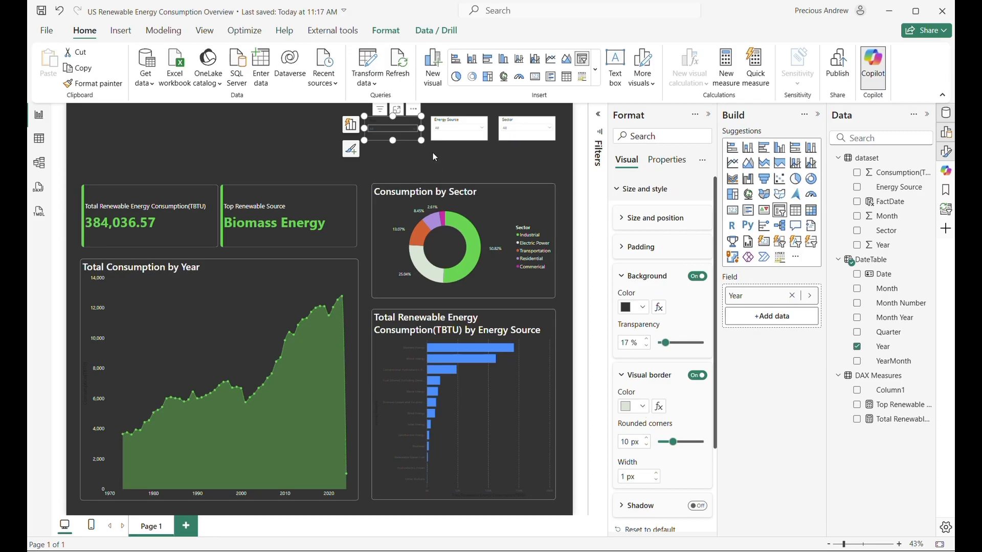
left_click(620, 277)
left_click(620, 307)
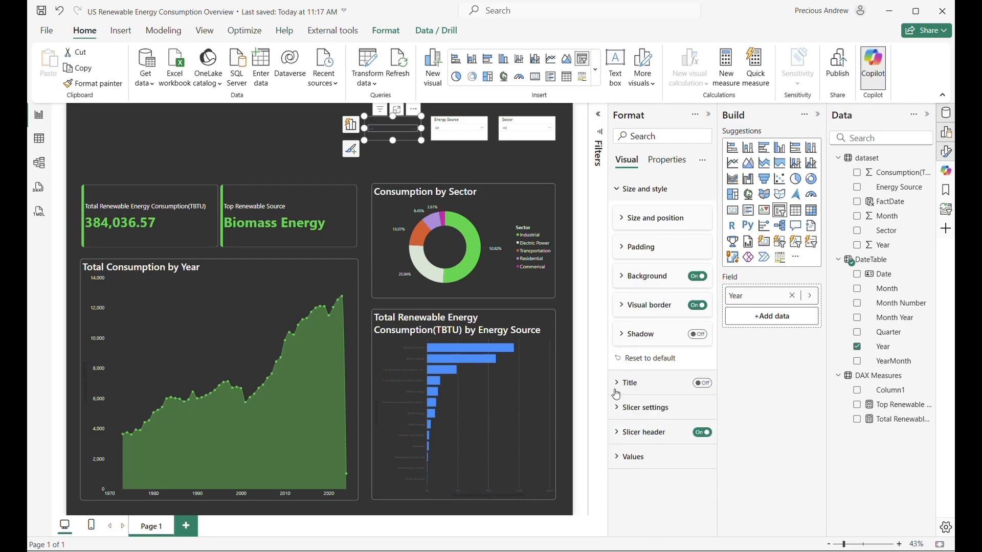
left_click(622, 408)
scroll(623, 414, "down", 1)
scroll(624, 414, "up", 1)
scroll(639, 460, "down", 1)
left_click(628, 518)
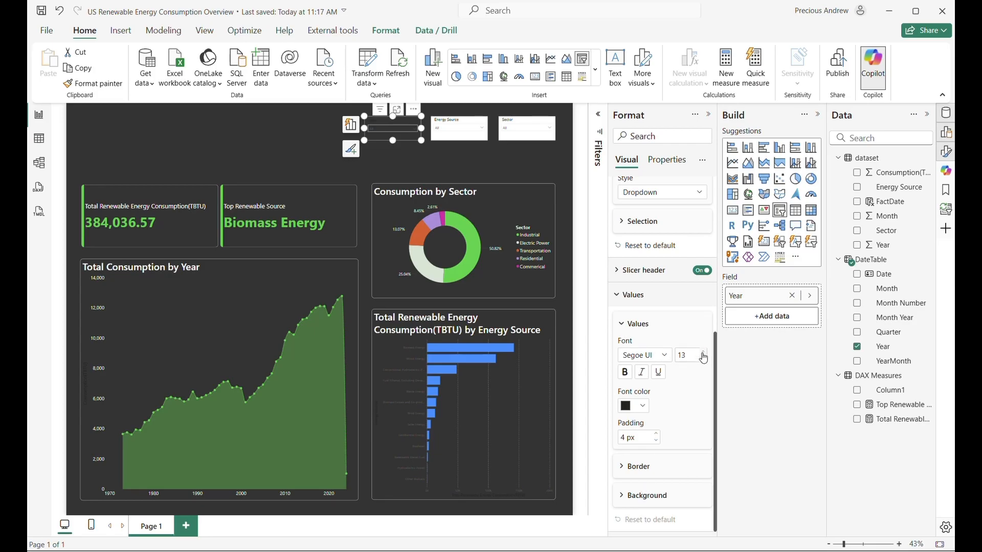
left_click(632, 406)
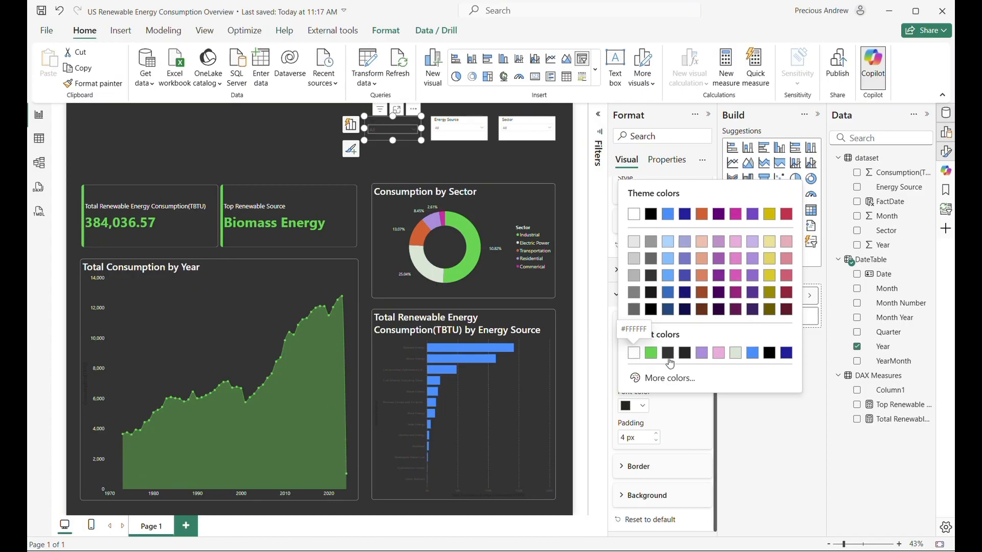
left_click(738, 356)
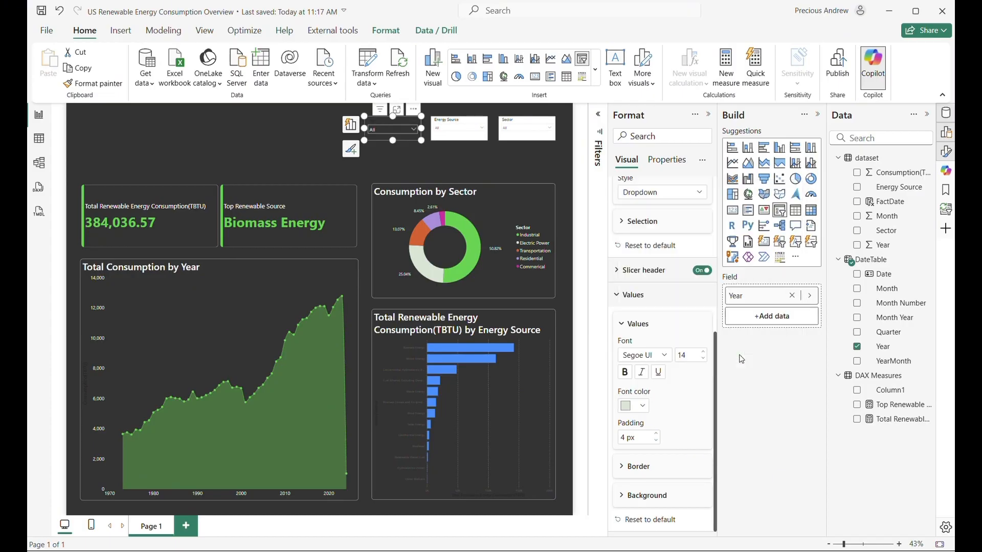
- Format the Year slicer's header text in white Segoe UI at font size 15
scroll(629, 360, "up", 3)
scroll(629, 360, "down", 5)
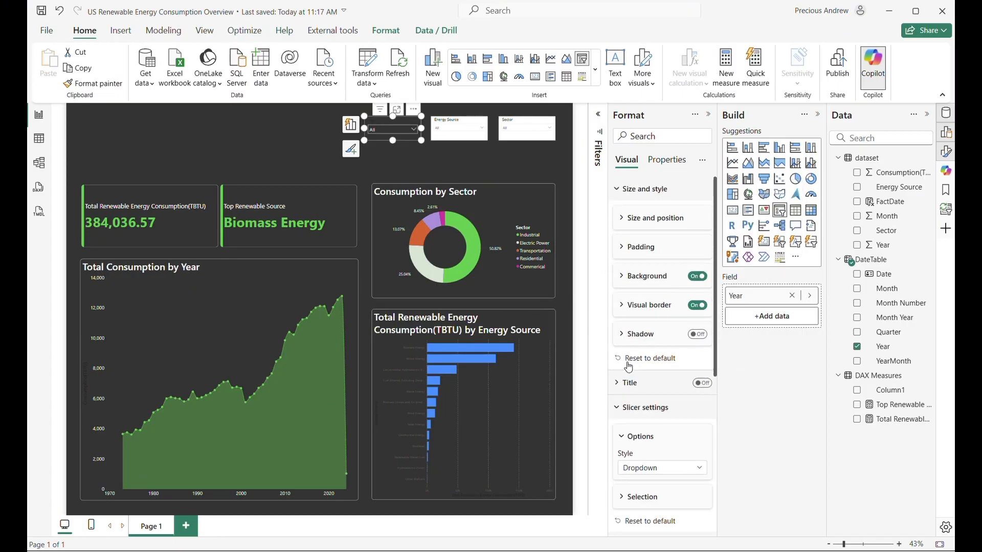
left_click(621, 331)
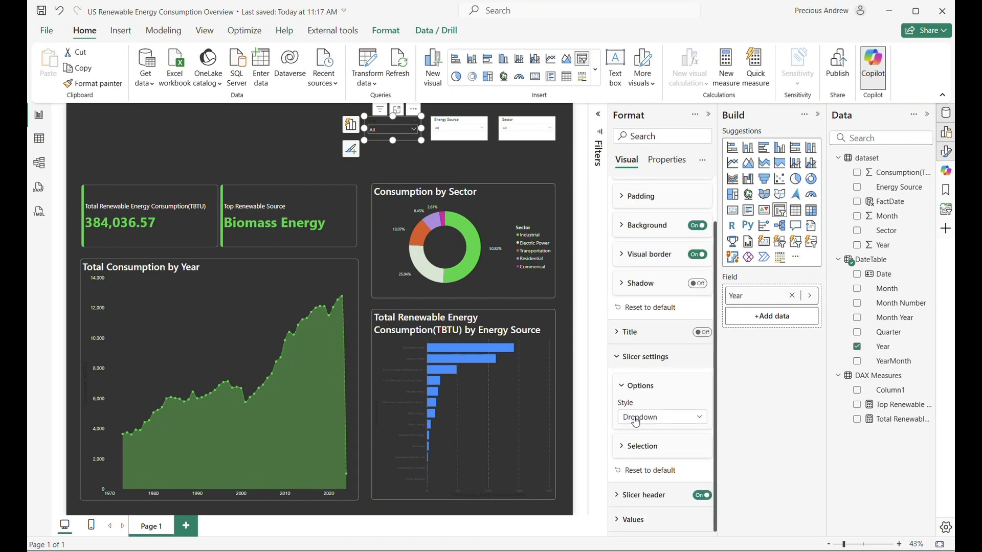
left_click(631, 496)
scroll(632, 485, "down", 3)
scroll(632, 481, "down", 1)
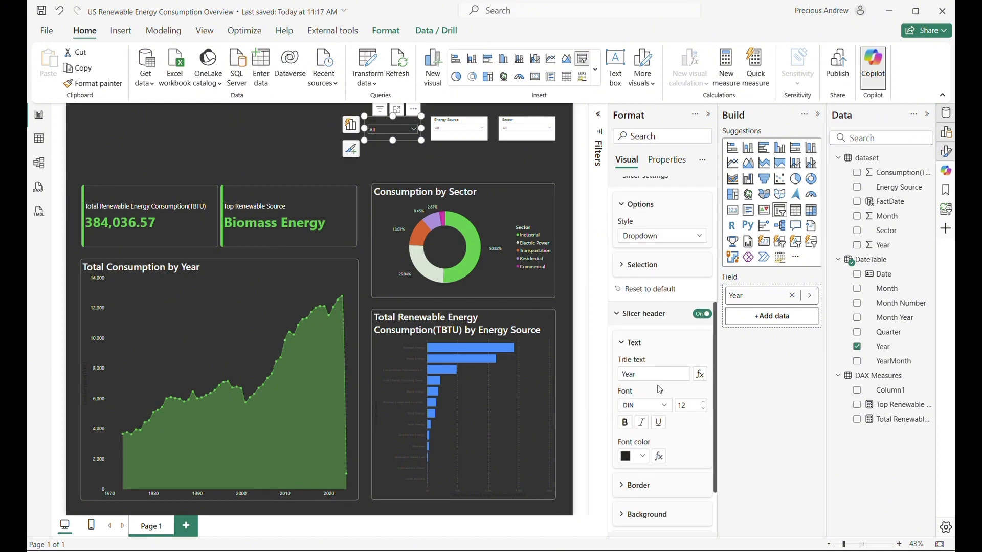
left_click(661, 406)
scroll(657, 367, "down", 2)
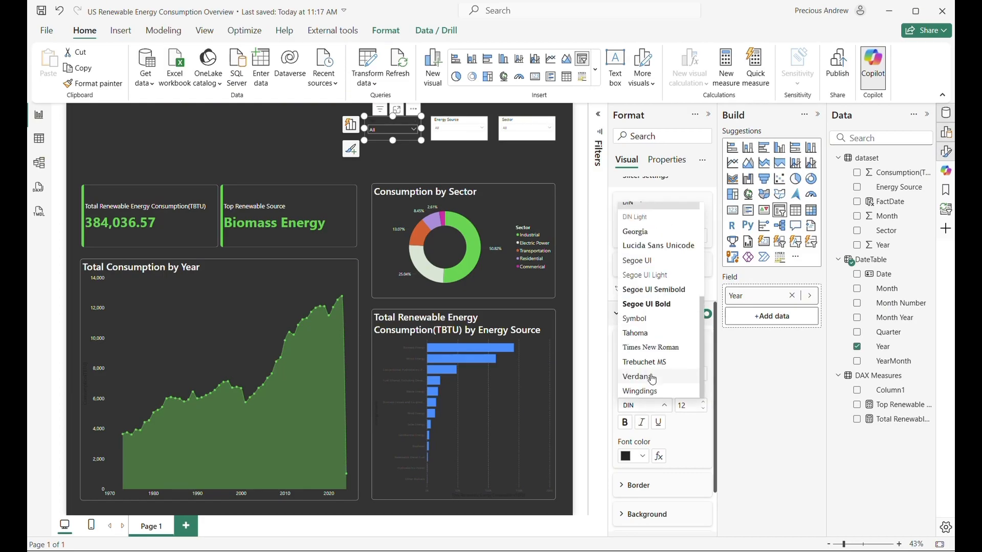
left_click(660, 260)
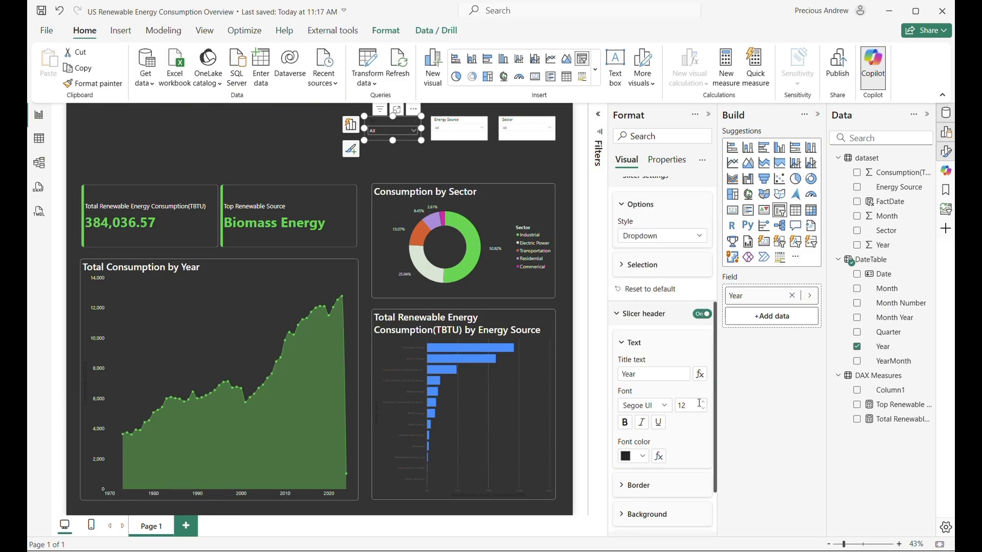
left_click(634, 456)
left_click(633, 257)
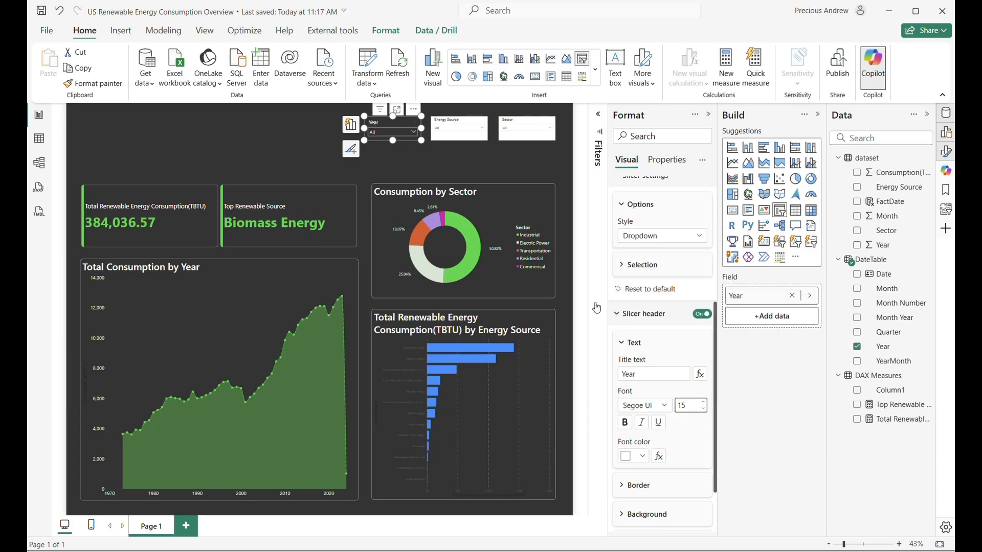
left_click(297, 143)
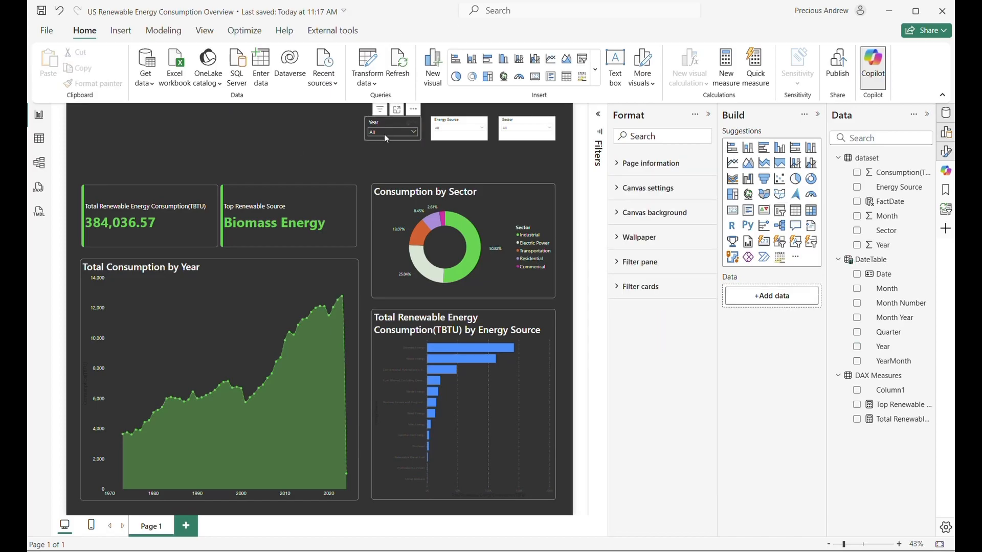
- Copy the Year slicer's formatting to the Energy Source and Sector slicers with Format painter
left_click(385, 122)
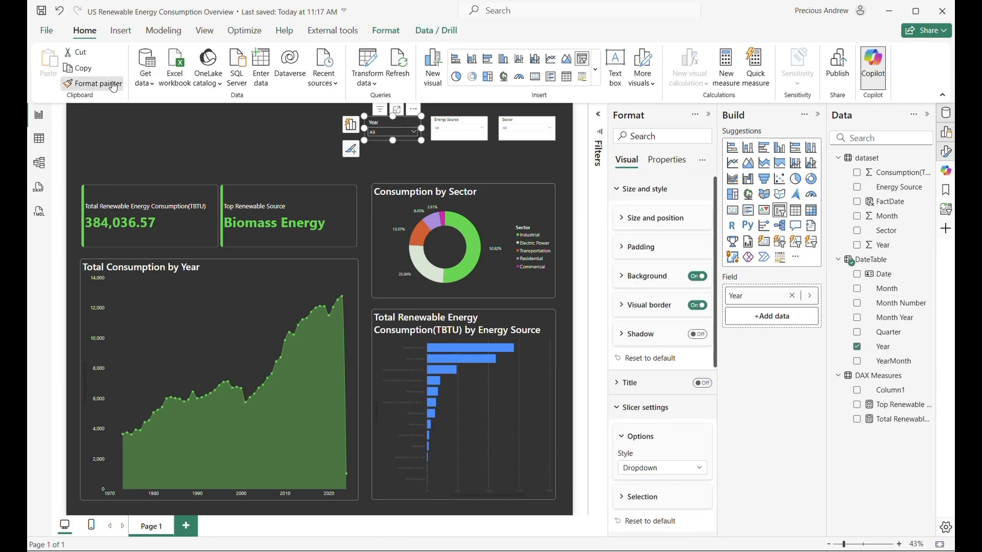
left_click(93, 83)
left_click(457, 128)
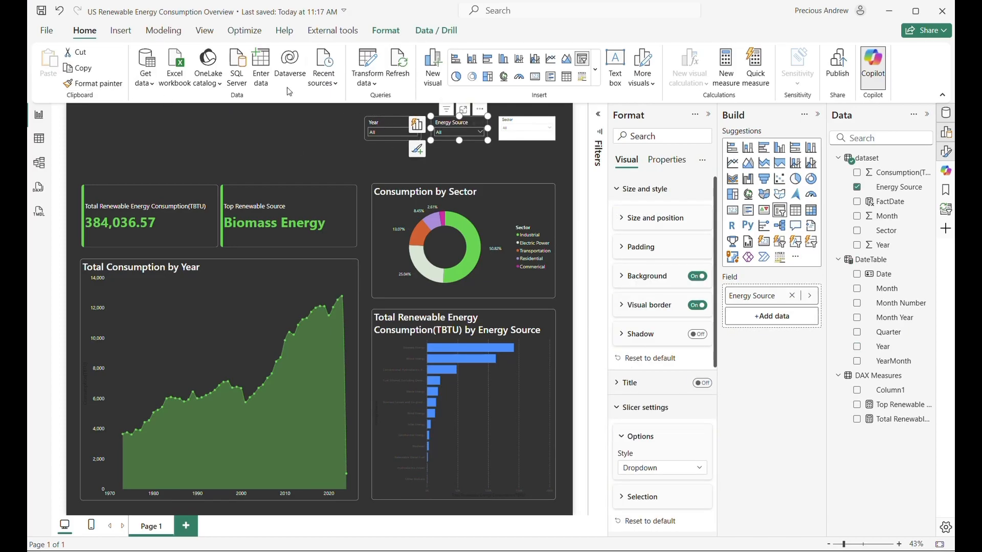
left_click(86, 84)
left_click(526, 128)
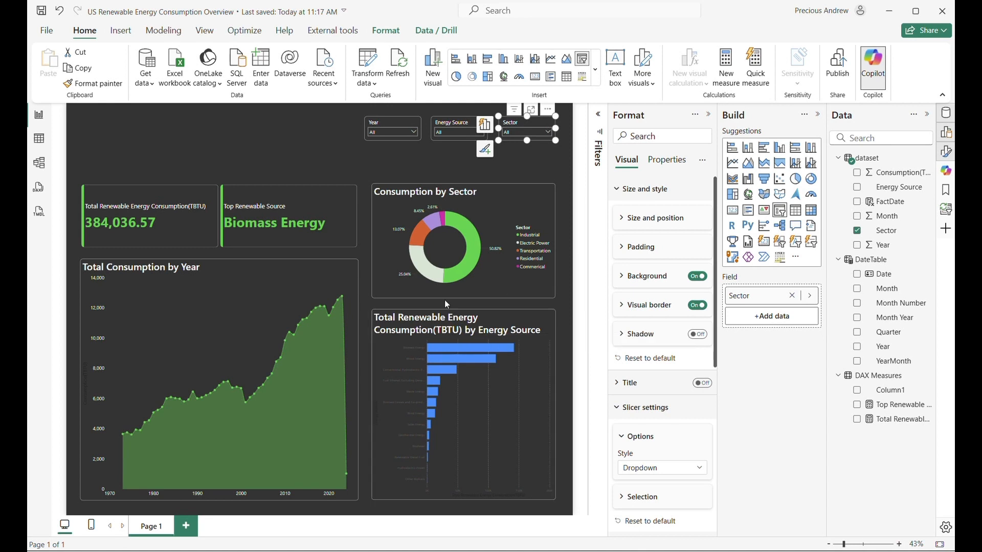
- Shorten the energy source bar chart's title to "Consumption by Energy Source"
left_click(458, 335)
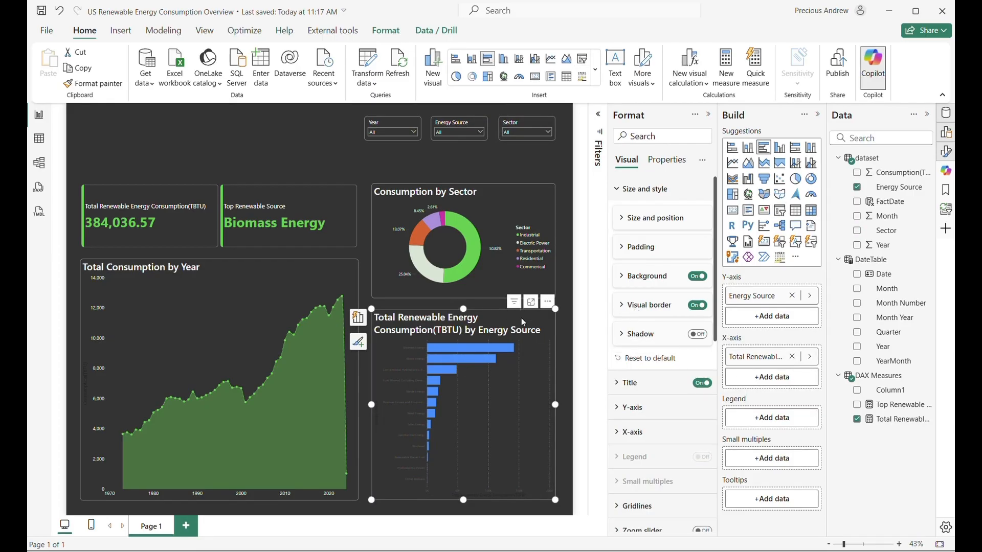
scroll(621, 327, "down", 1)
left_click(621, 322)
left_click(654, 383)
left_click_drag(620, 383, 679, 389)
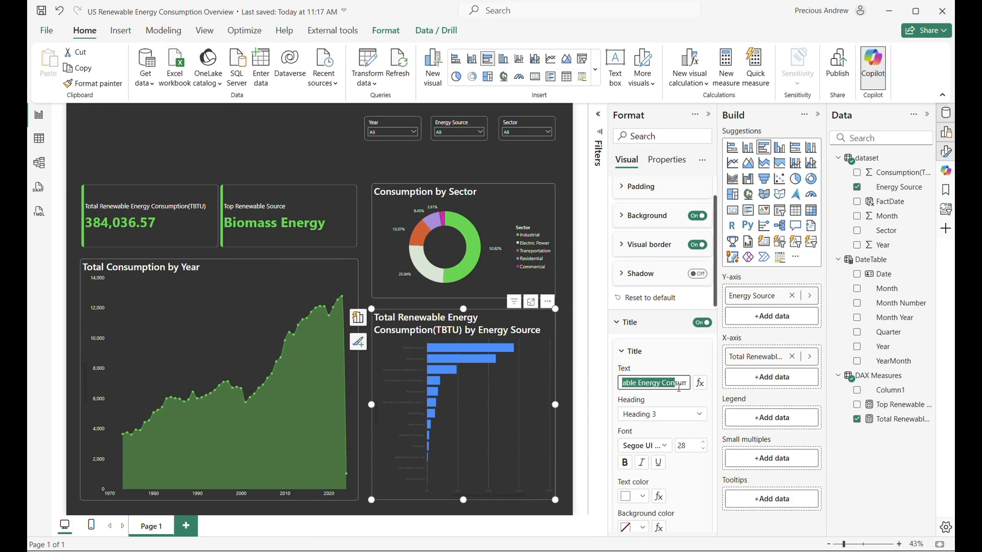
key("BackSpace")
type("C")
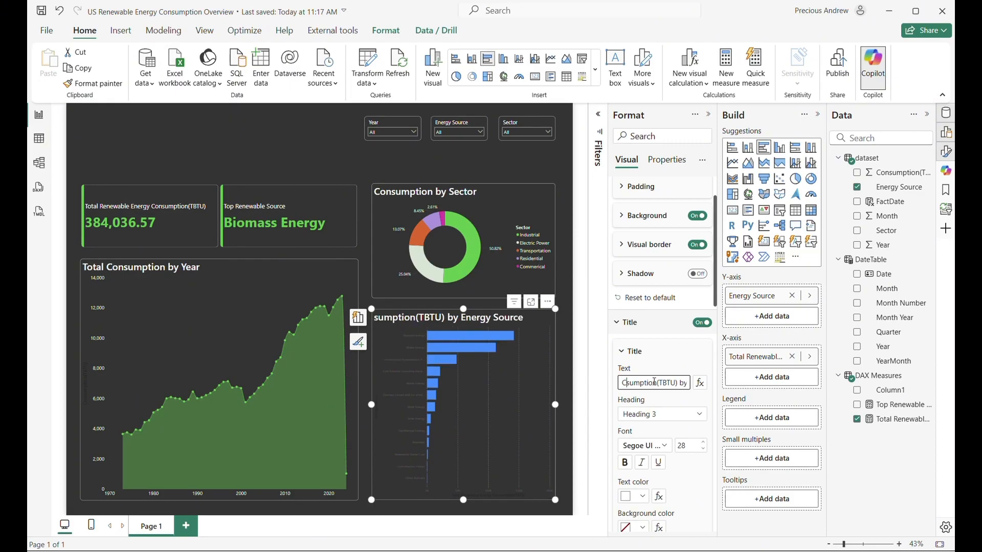
type("on")
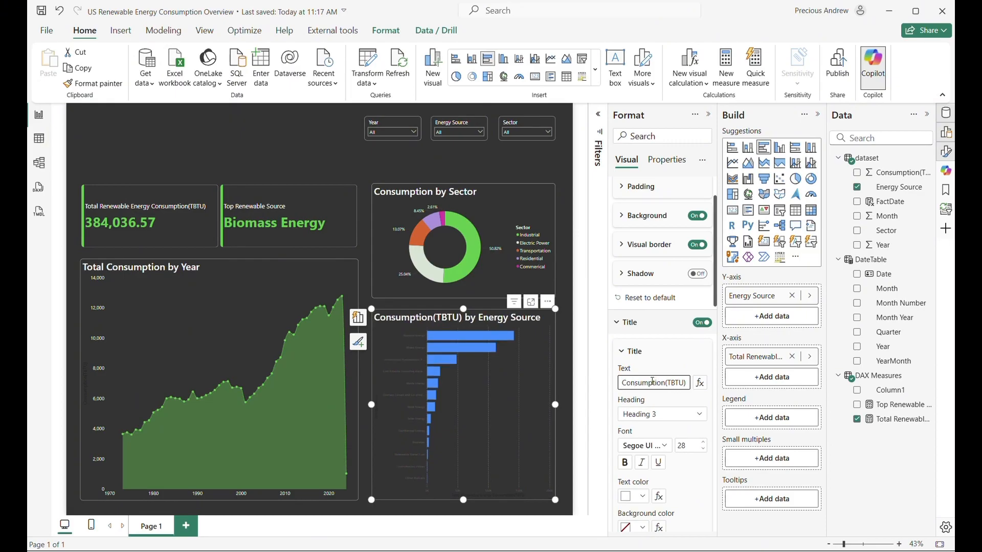
left_click_drag(665, 383, 688, 384)
left_click(628, 383)
key("BackSpace")
key("BackSpace")
key("BackSpace")
key("BackSpace")
key("BackSpace")
key("BackSpace")
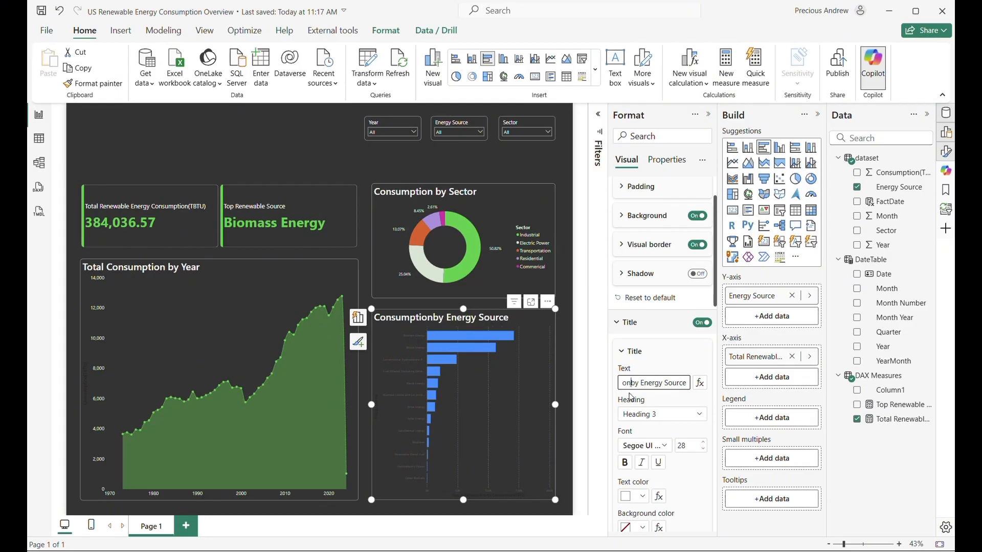
left_click(239, 161)
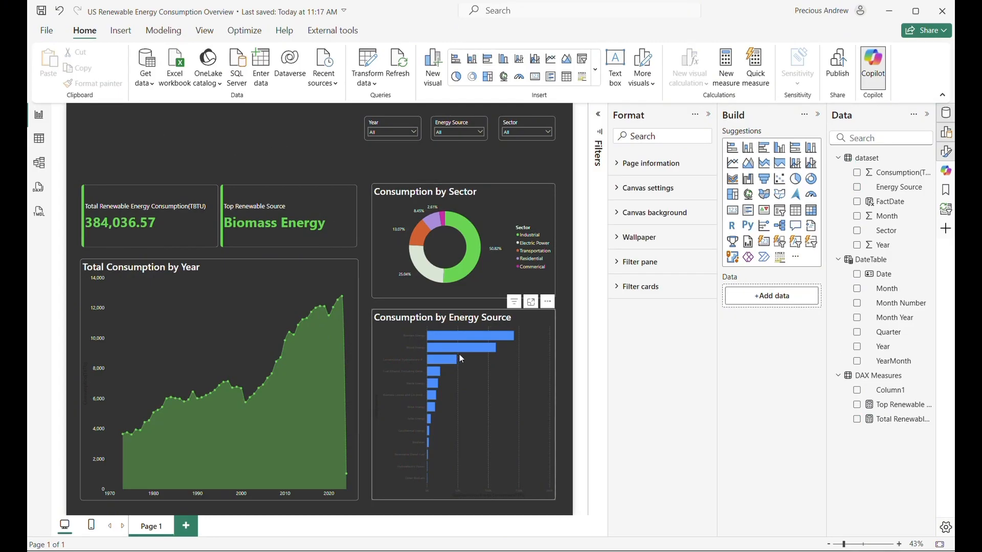
- Set the bar chart's Y-axis values to font size 17 and the light grey-green colour
left_click(536, 318)
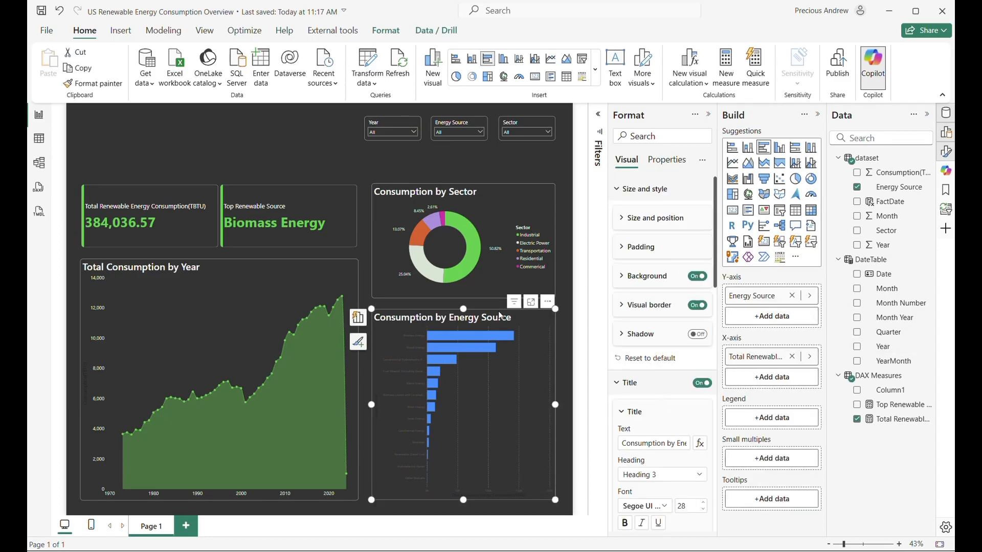
left_click(618, 190)
scroll(630, 319, "down", 5)
scroll(631, 319, "up", 5)
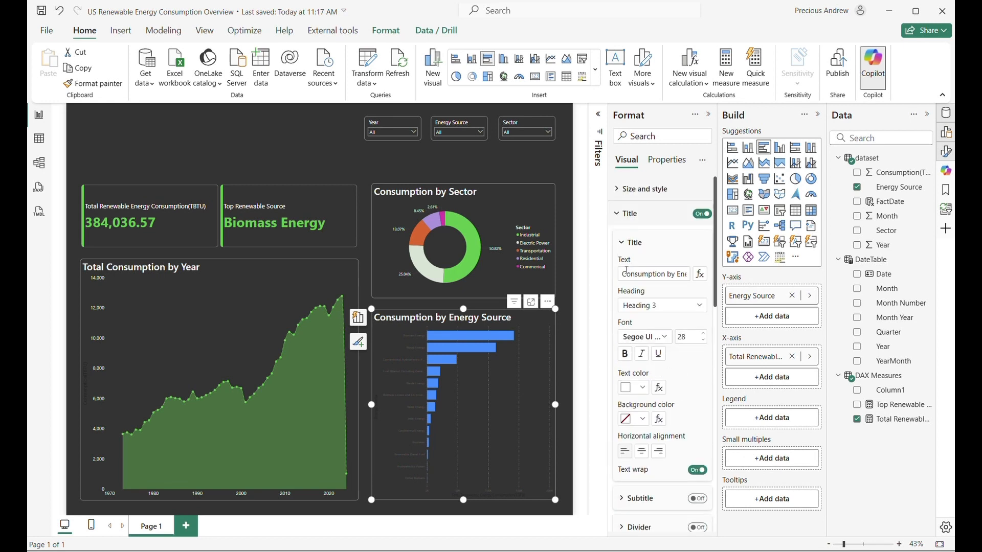
left_click(619, 215)
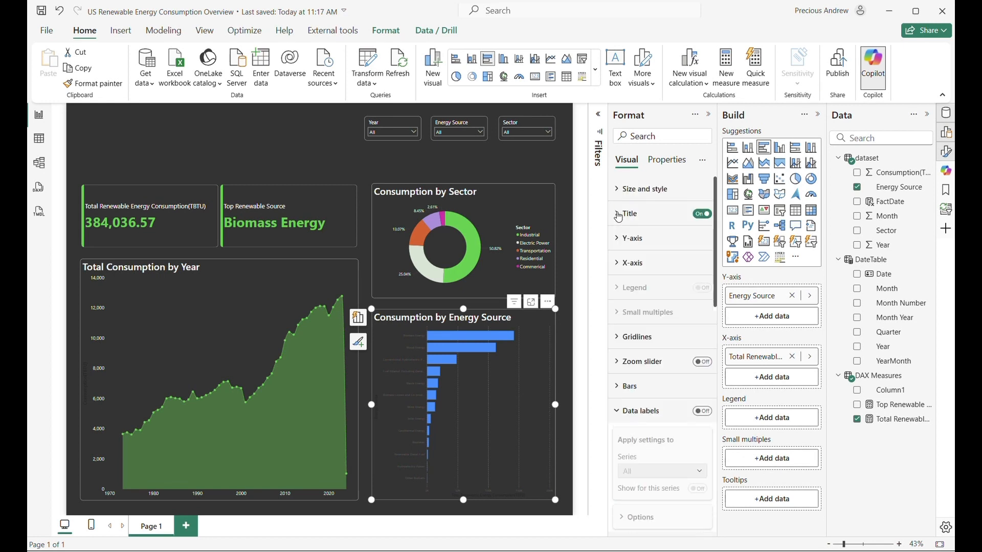
left_click(617, 240)
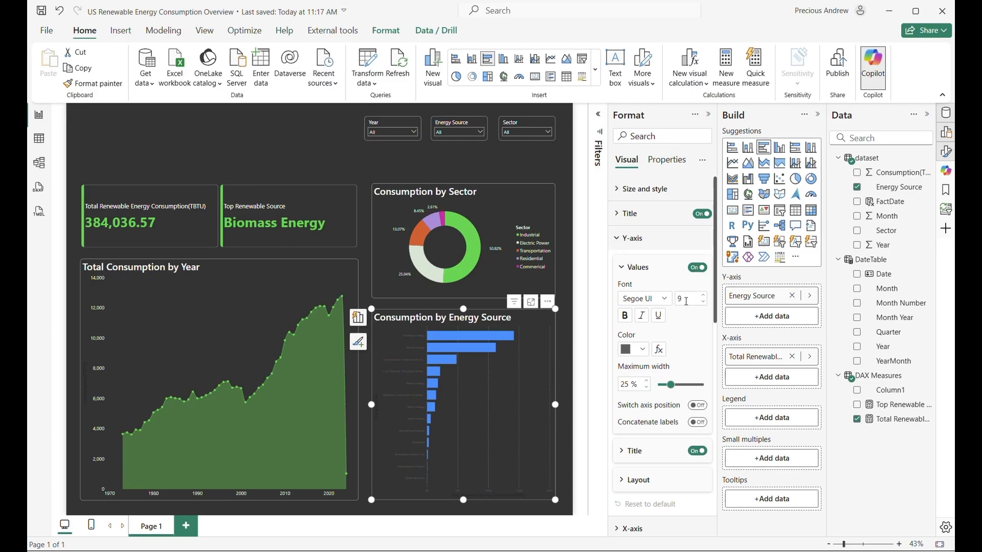
left_click(704, 295)
left_click(634, 349)
left_click(653, 303)
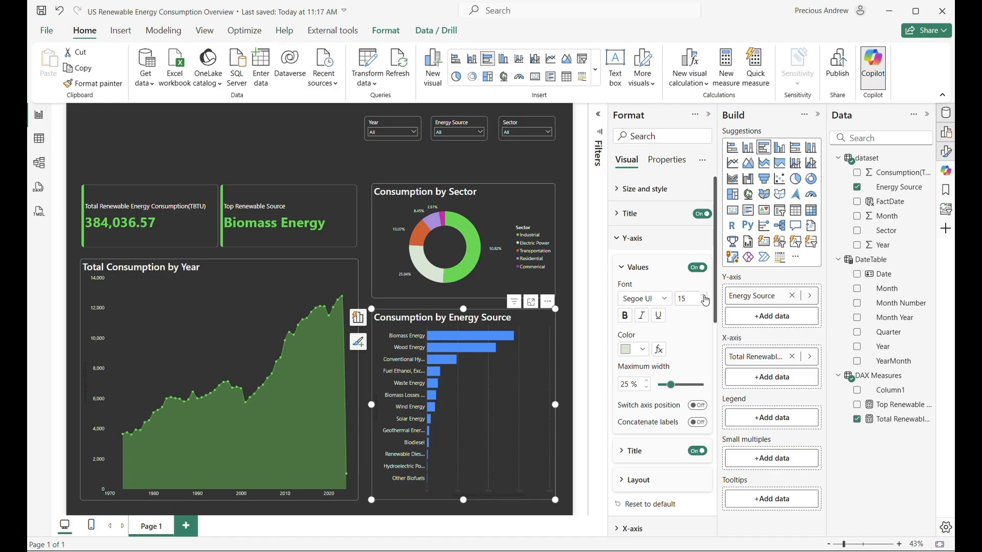
left_click(705, 298)
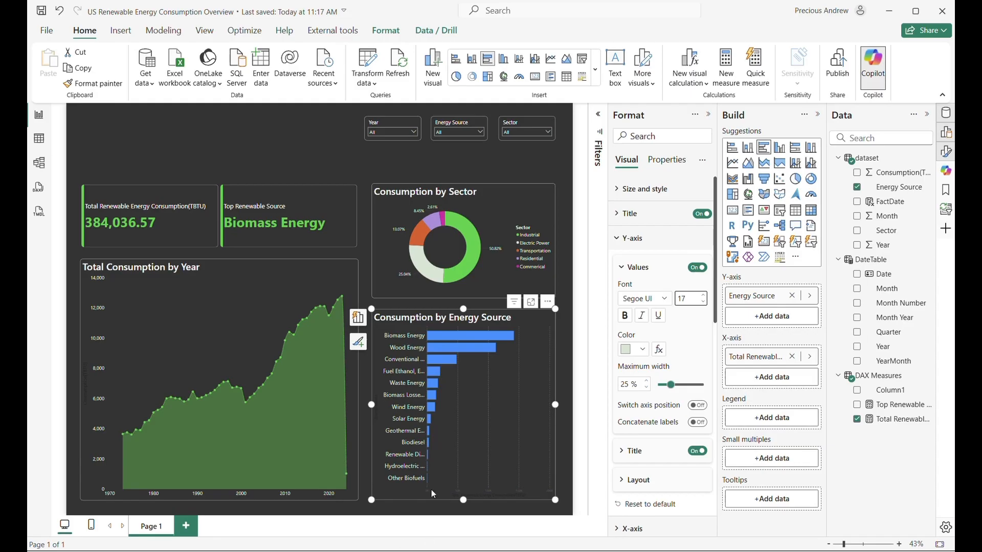
left_click(620, 267)
left_click(621, 239)
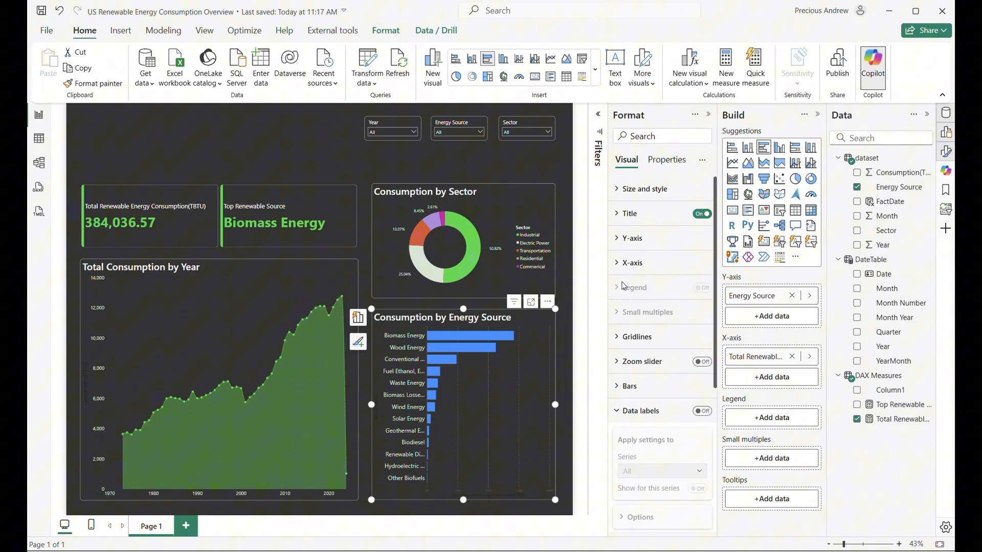
- Turn off the X-axis values of the Consumption by Energy Source bar chart
left_click(620, 262)
scroll(645, 476, "down", 2)
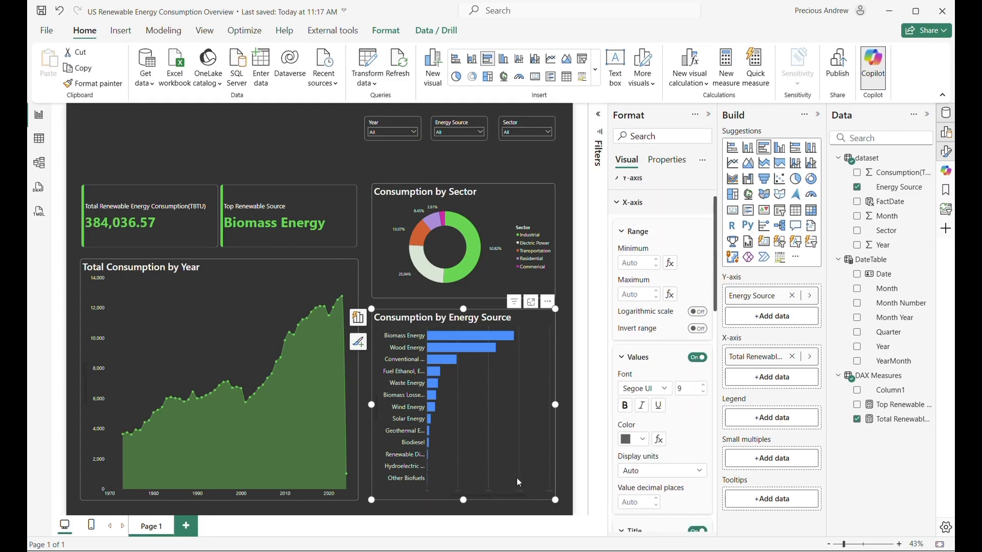
left_click(696, 358)
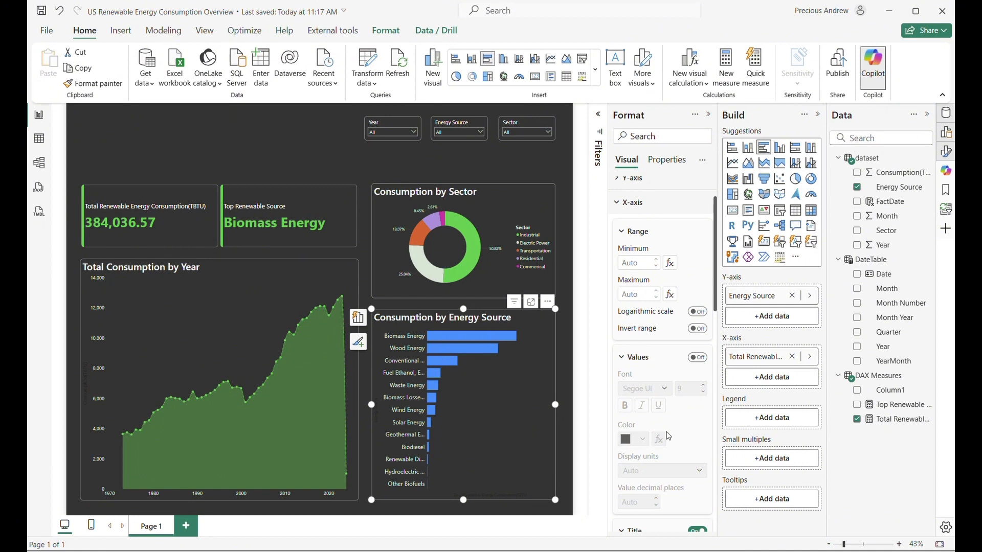
scroll(668, 436, "up", 2)
left_click(617, 263)
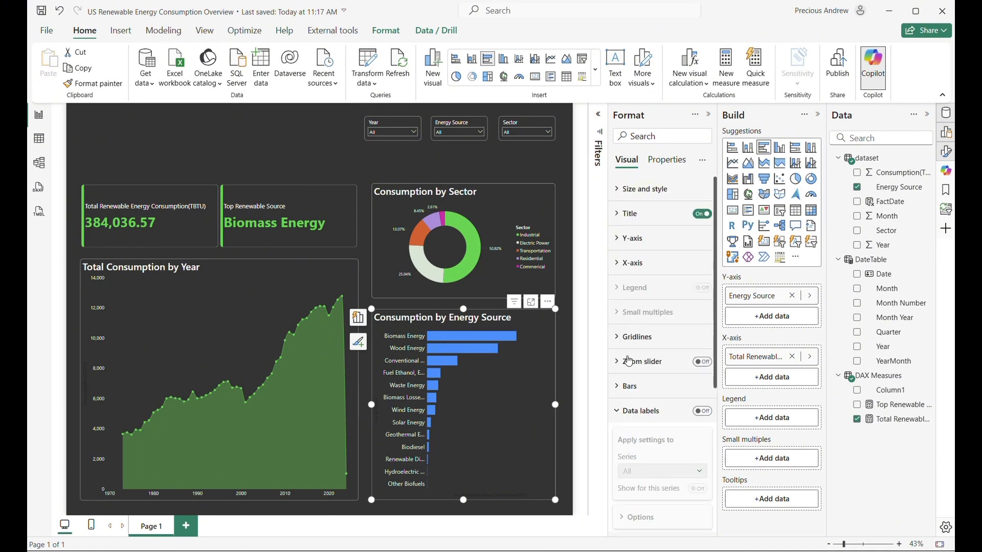
- Change the colour of all bars in the Consumption by Energy Source chart to the dashboard's green
left_click(625, 386)
scroll(633, 312, "down", 1)
left_click(634, 267)
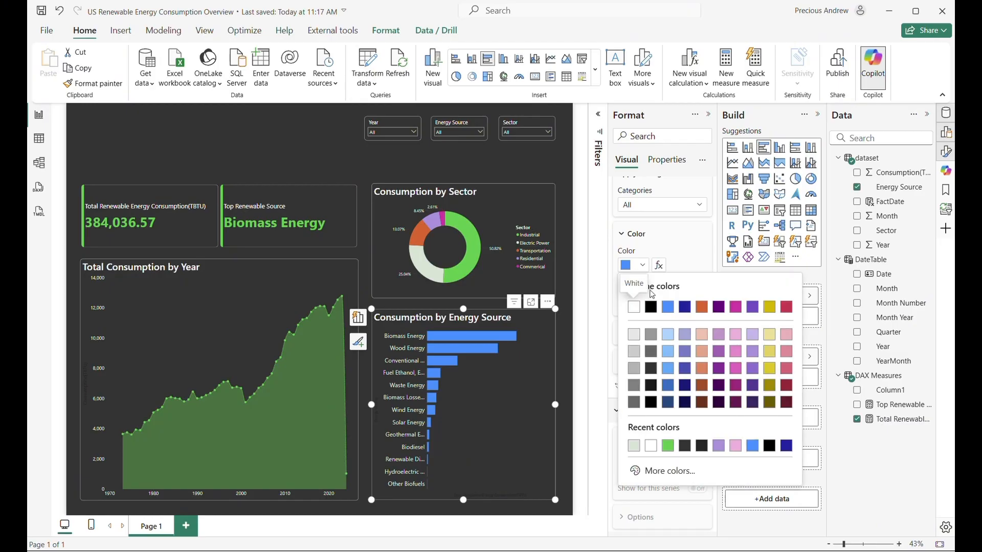
left_click(667, 444)
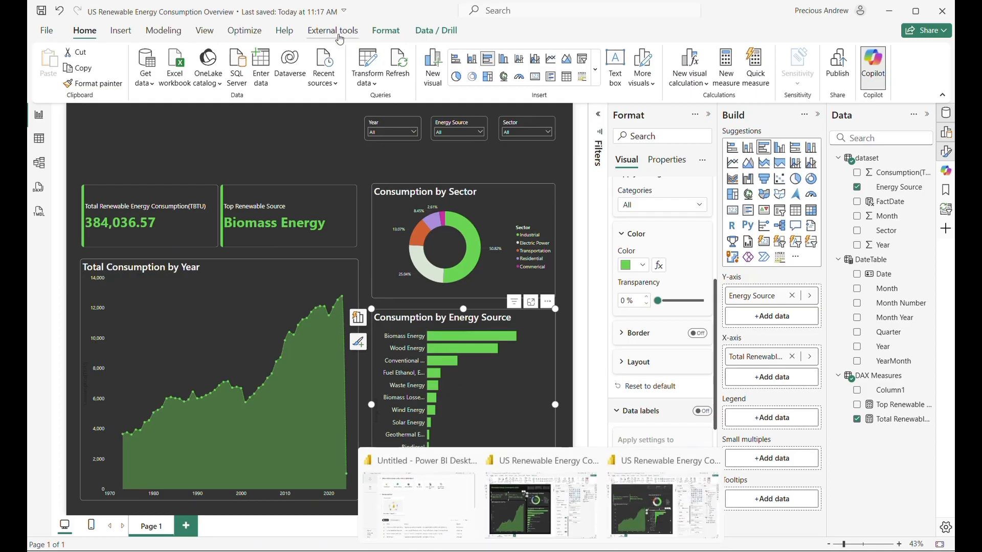
- Switch to the published US Renewable Energy Consumption report in the browser to examine its bar chart design
mouse_move(568, 551)
left_click(567, 517)
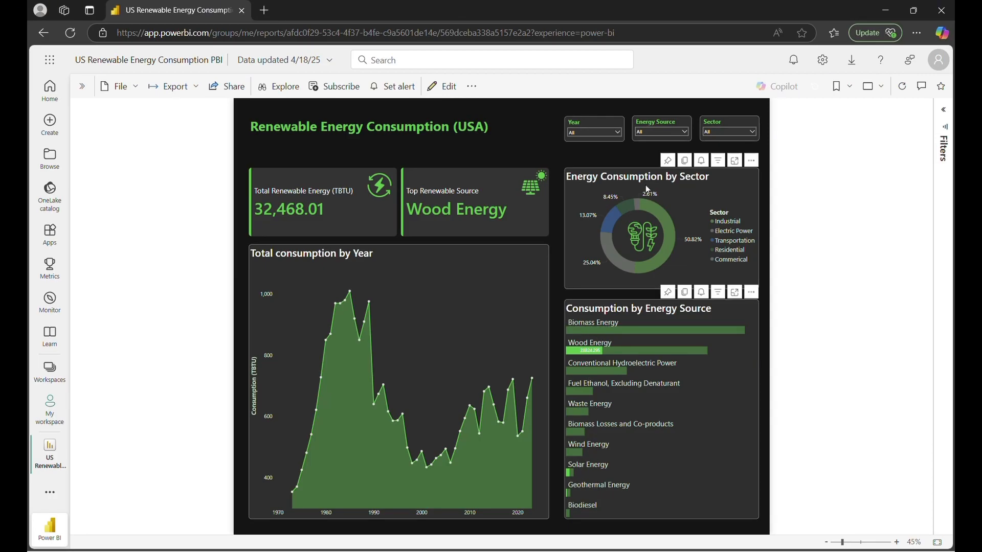
- Switch back to Power BI Desktop and create the measure Baseline = 0 in the DAX Measures table
left_click(885, 14)
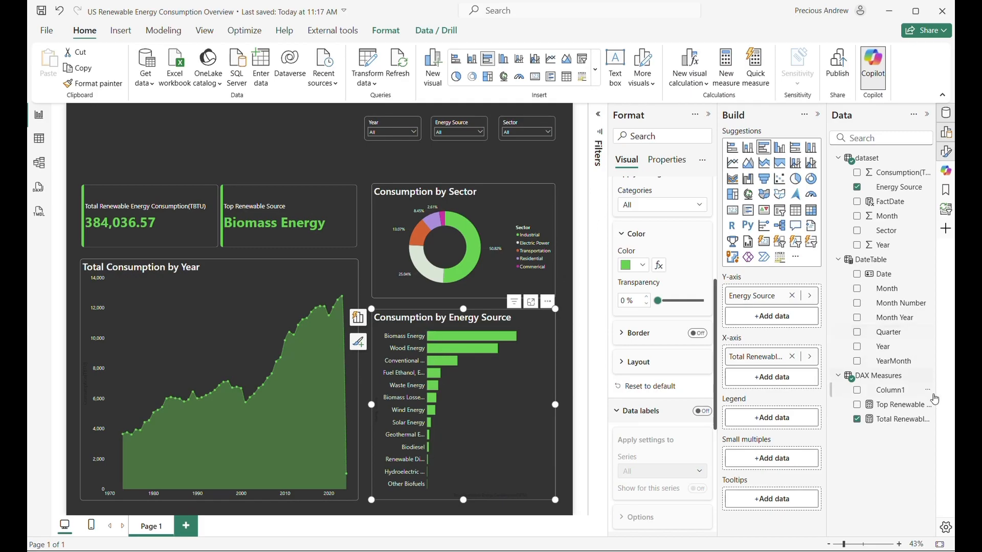
left_click(888, 383)
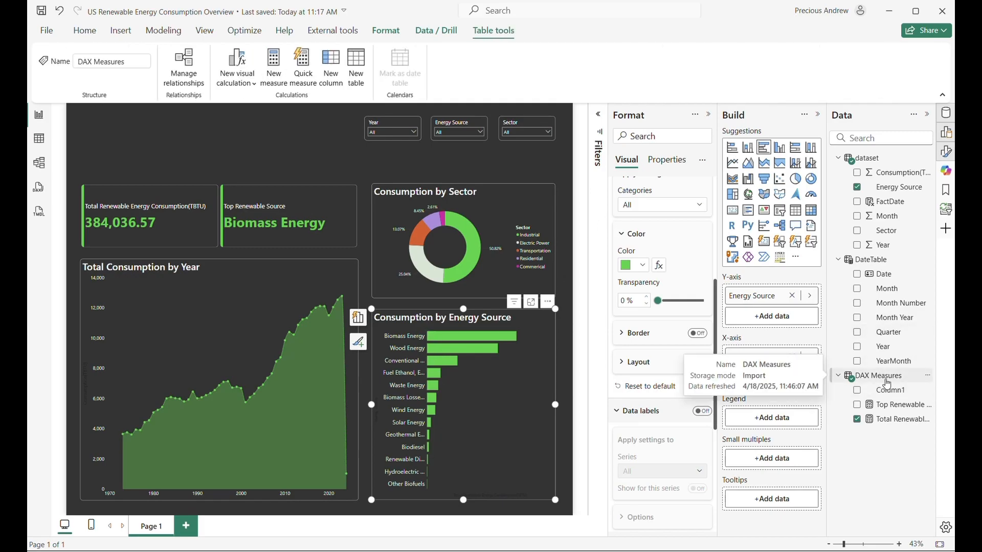
left_click(275, 67)
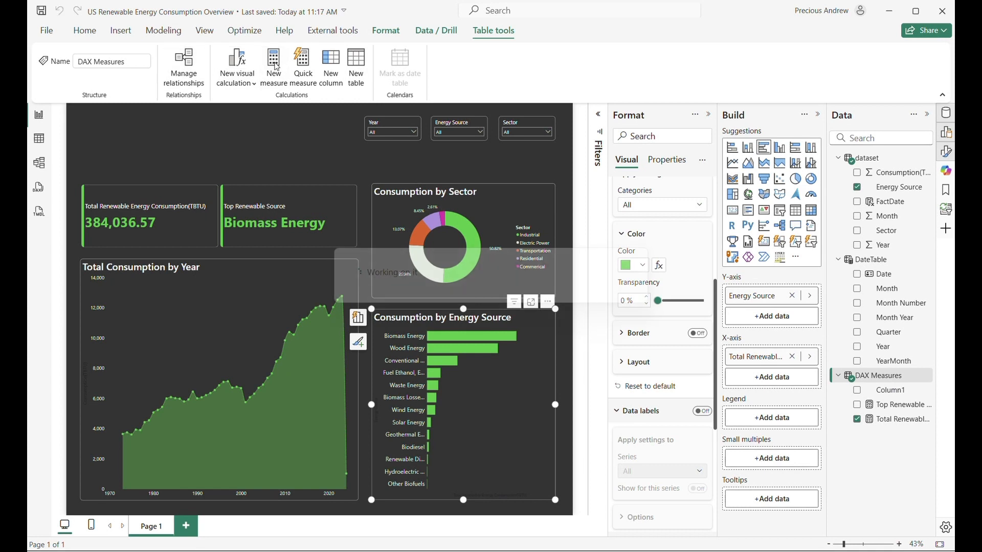
type("Baseline = 0")
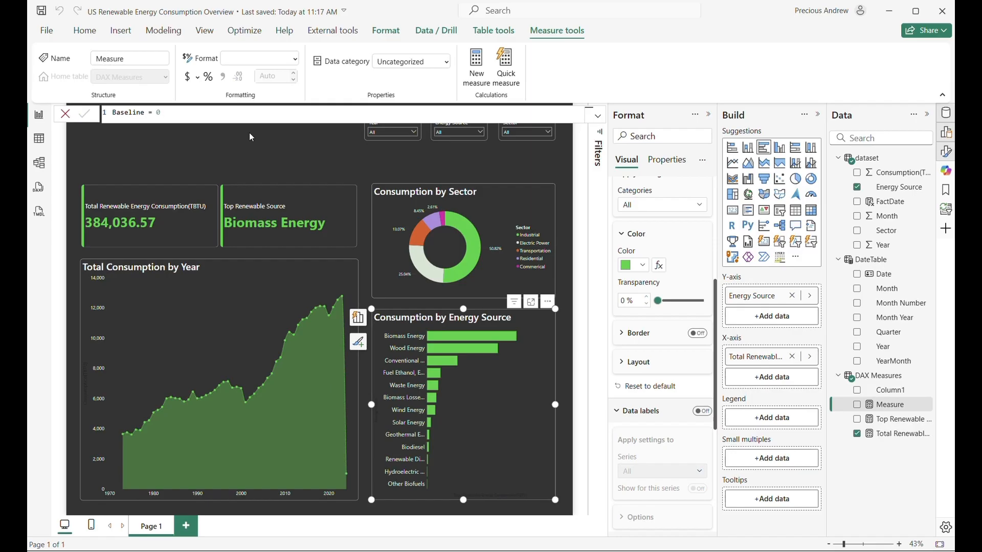
key("Return")
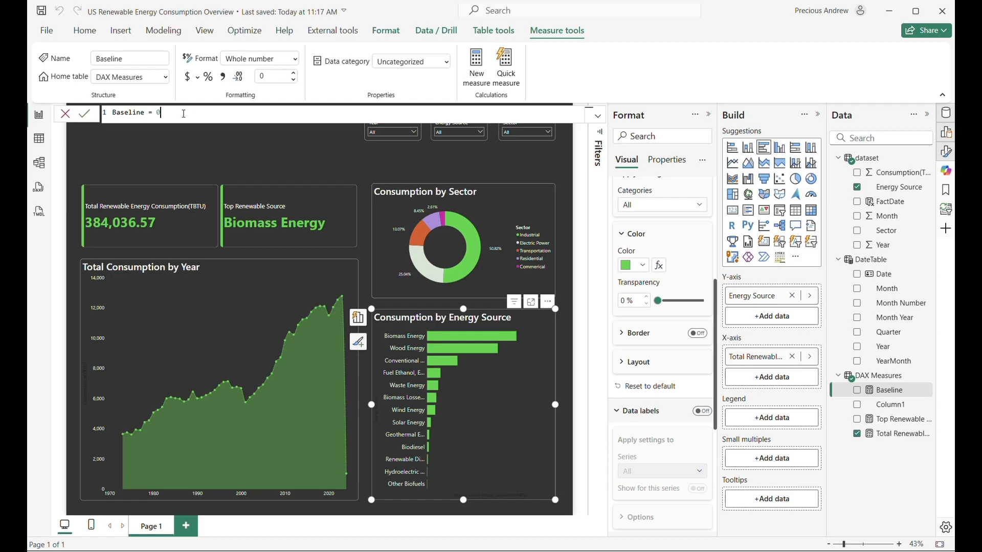
- Create a second measure in the DAX Measures table: Baseline category = SELECTEDVALUE('dataset'[Energy Source])
left_click(885, 376)
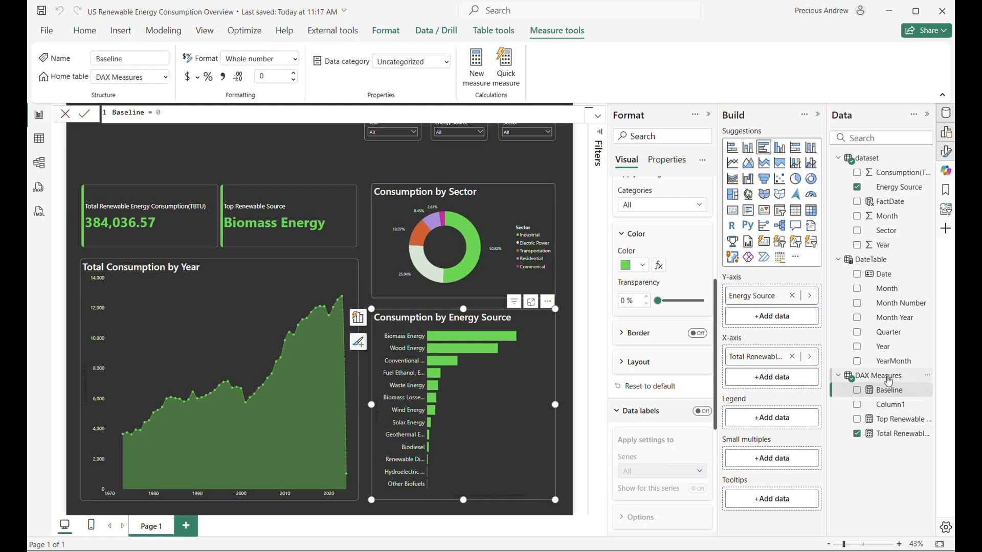
left_click(263, 59)
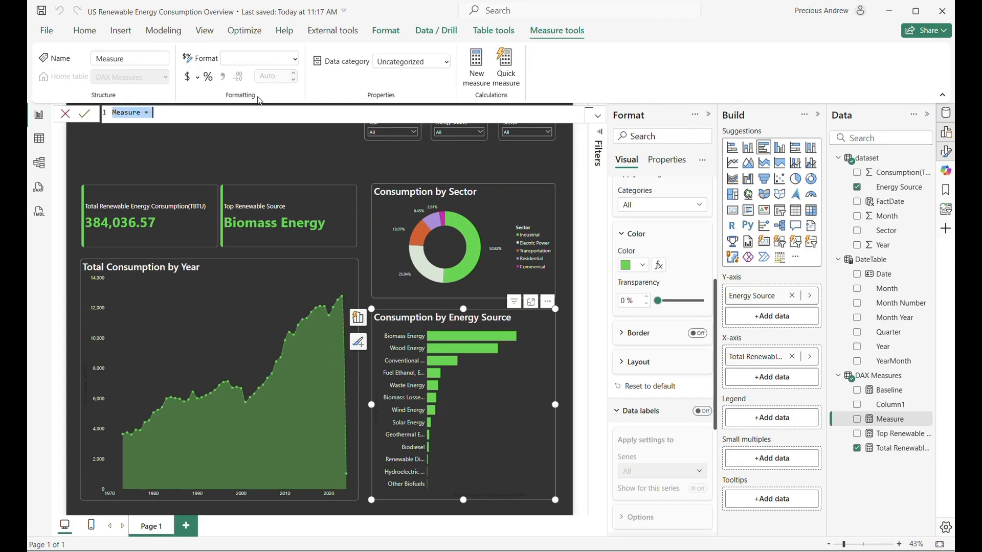
type("Baseline category -")
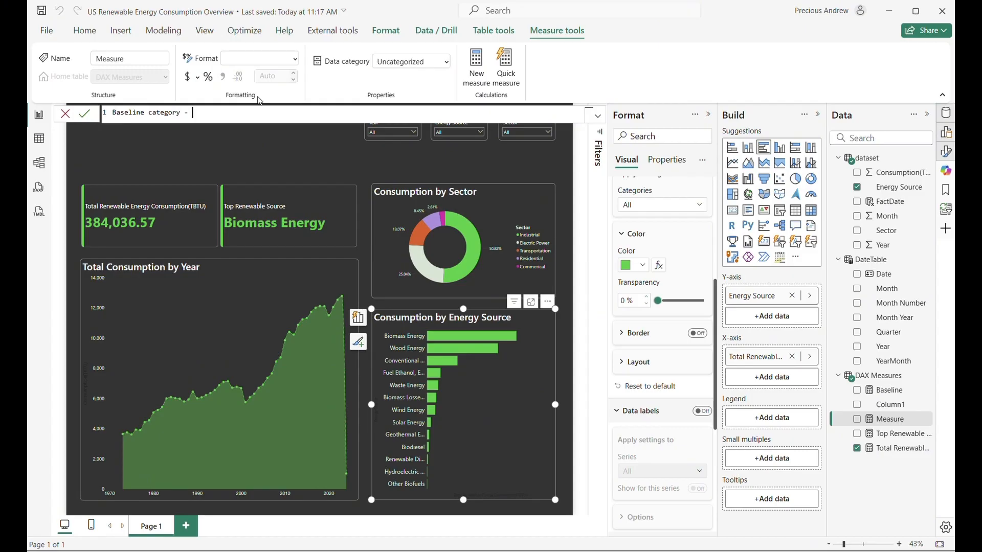
type(" SELEC")
key("BackSpace")
key("BackSpace")
key("BackSpace")
key("BackSpace")
key("BackSpace")
key("BackSpace")
key("BackSpace")
type("=SE")
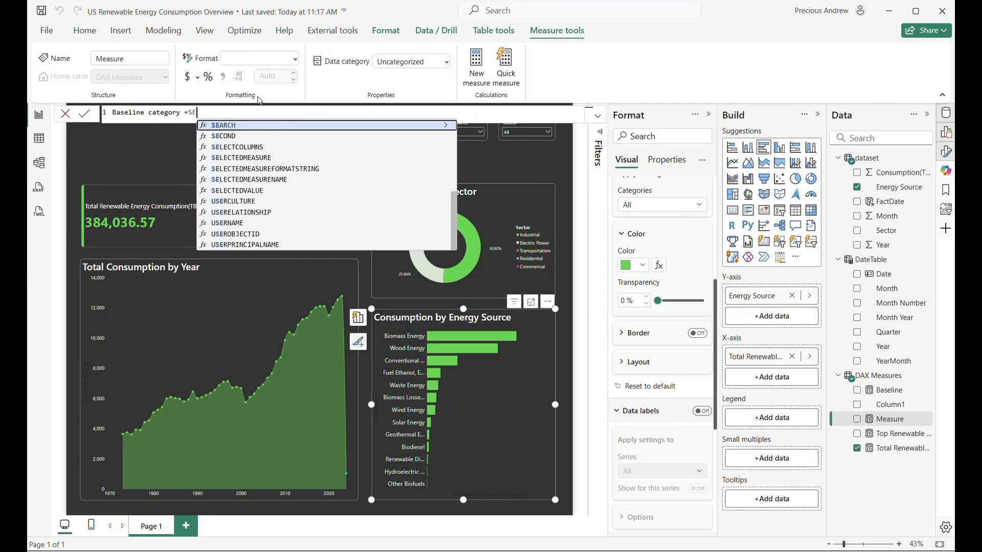
left_click(245, 191)
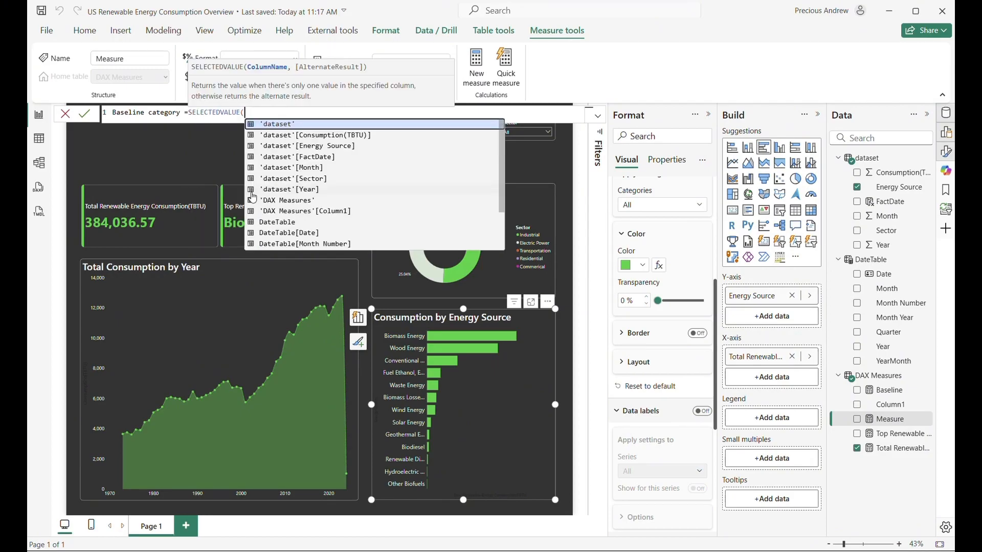
left_click(317, 147)
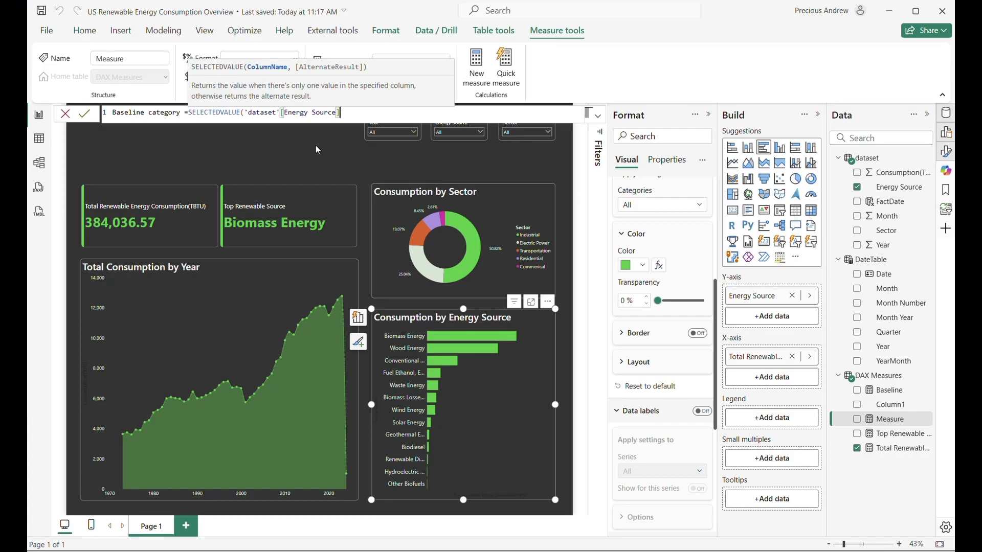
type(")")
key("Return")
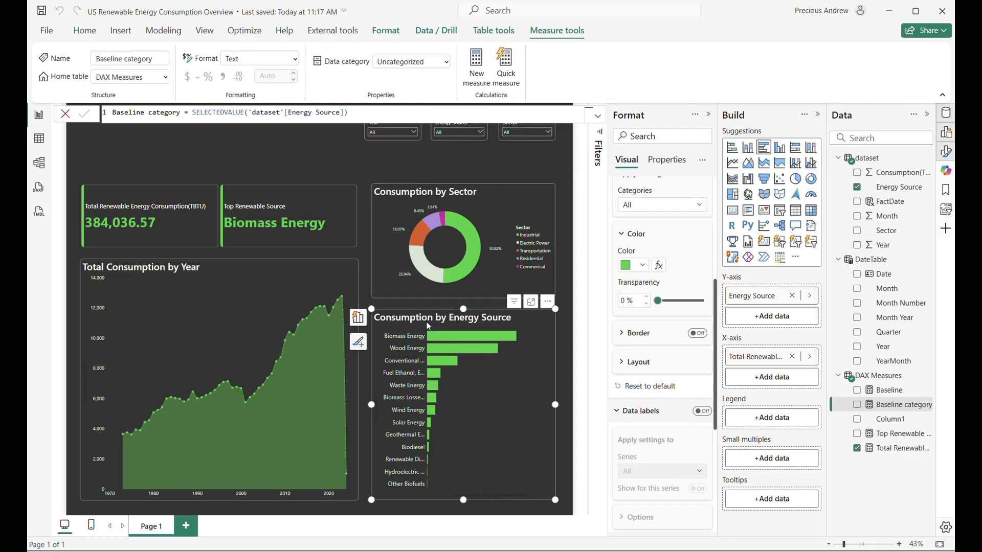
- Filter the Consumption by Energy Source chart to the top 10 energy sources by Total Renewable Energy Consumption(TBTU)
left_click(600, 139)
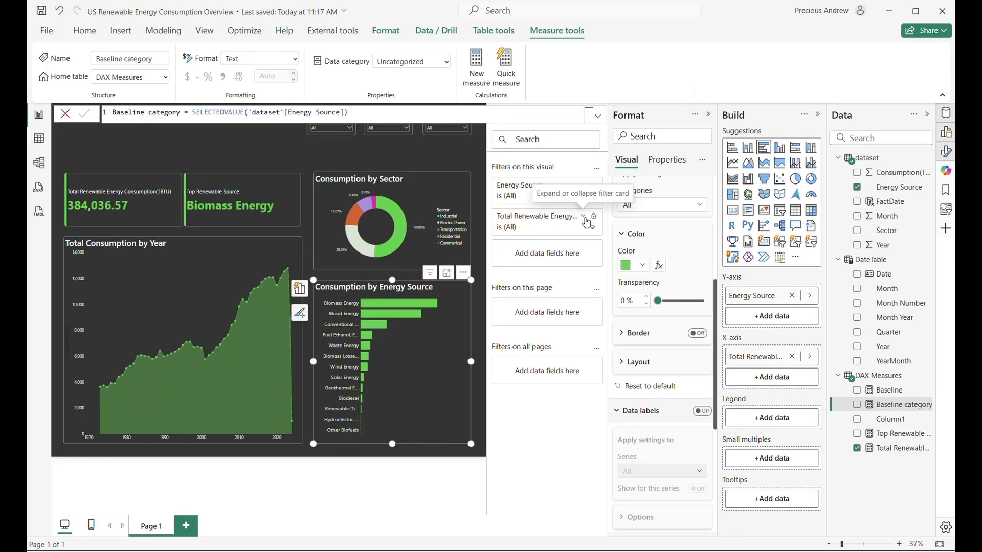
left_click(580, 188)
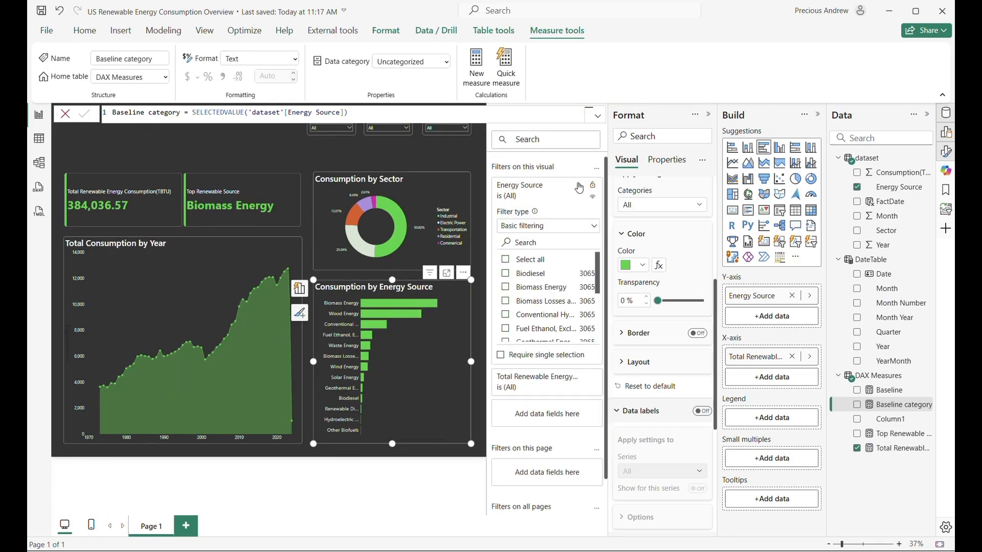
left_click(559, 198)
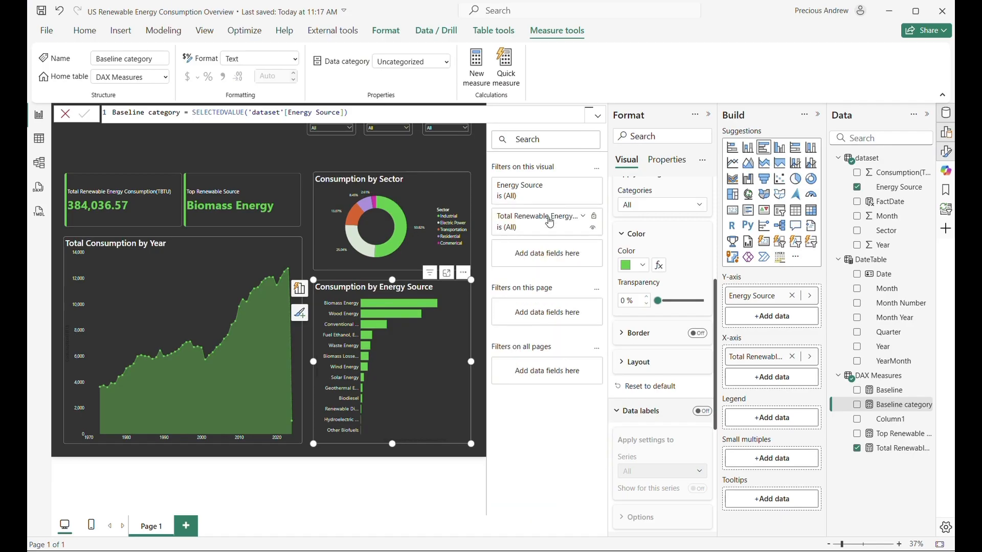
left_click(550, 222)
left_click(566, 193)
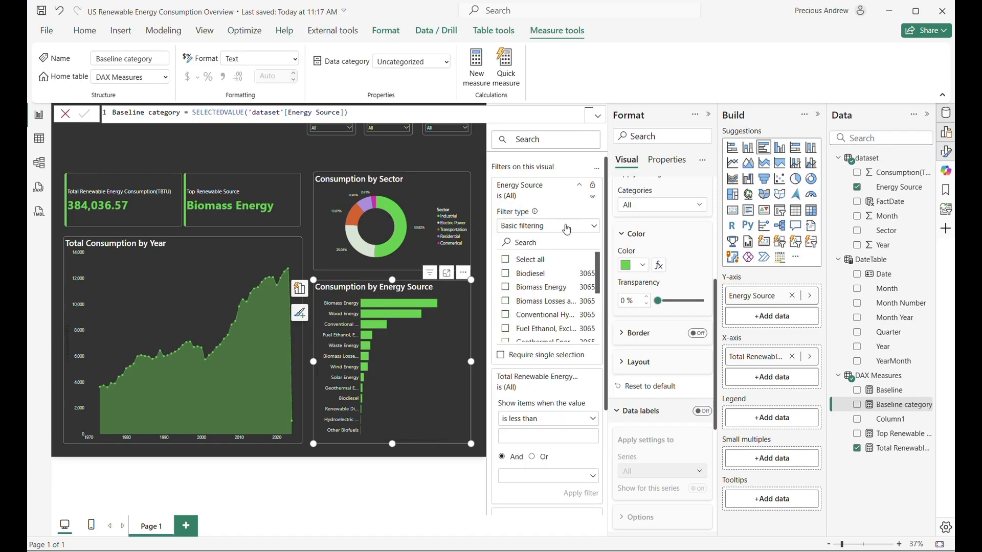
left_click(538, 231)
left_click(535, 278)
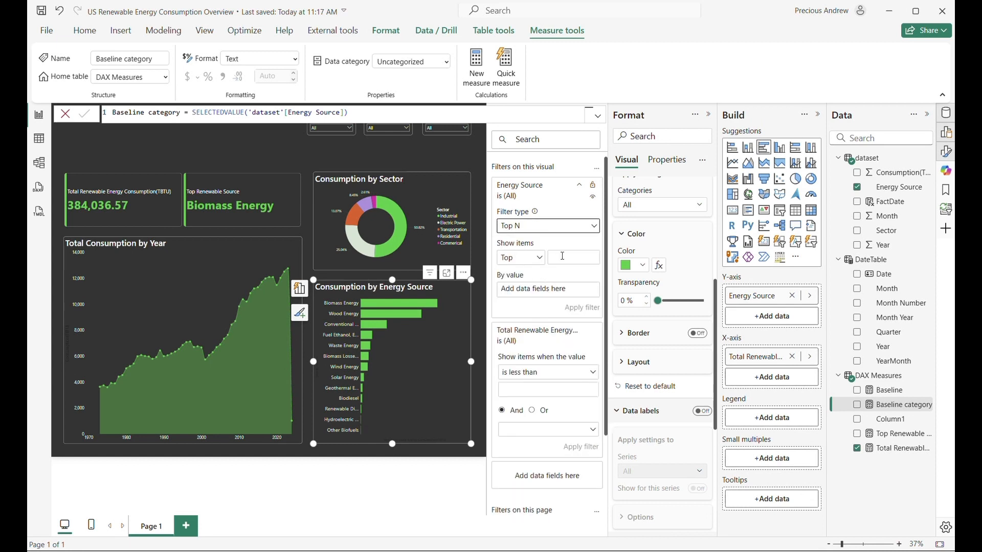
left_click(563, 255)
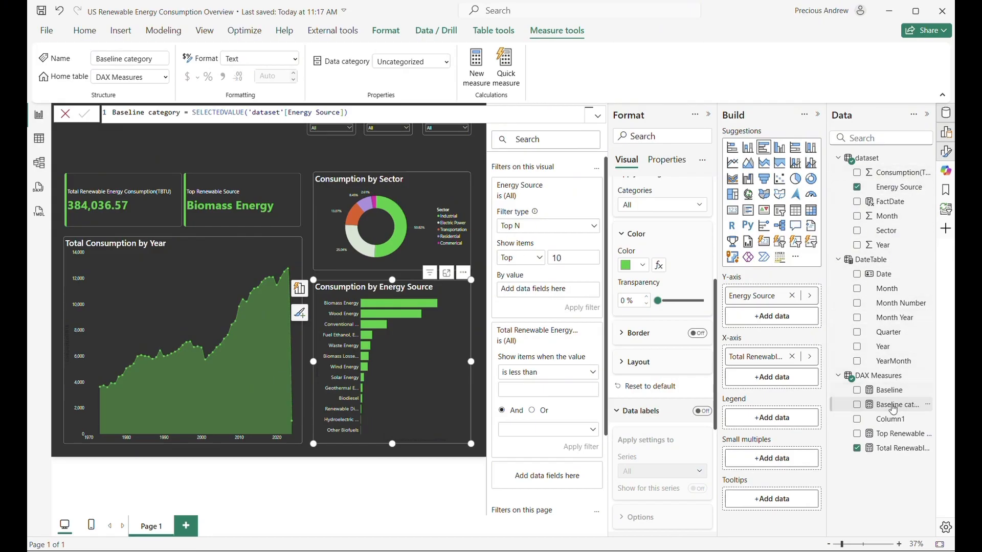
left_click_drag(884, 452, 563, 288)
left_click(589, 308)
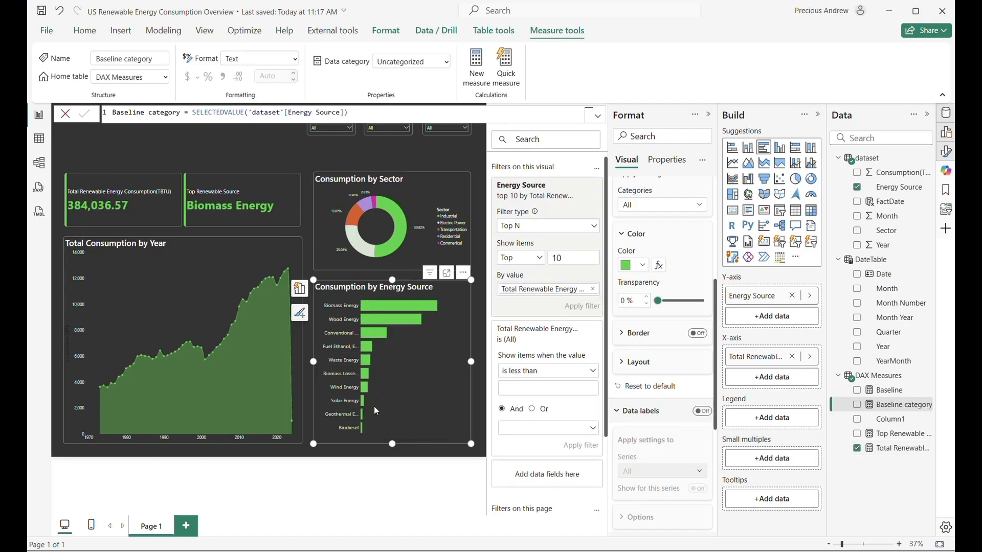
- Add the Baseline measure to the X-axis of the Consumption by Energy Source chart, beneath the total consumption measure
left_click(467, 151)
left_click(452, 296)
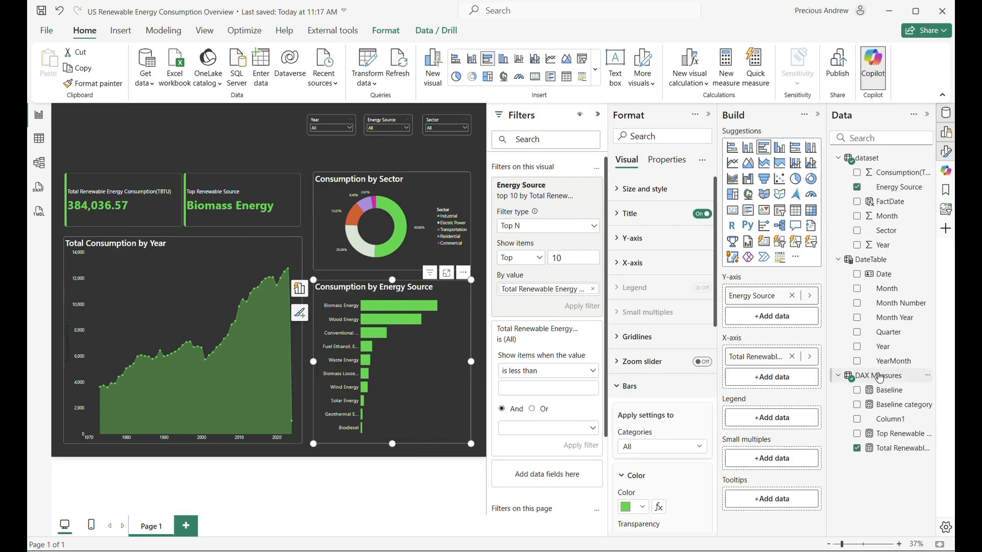
left_click_drag(805, 359, 777, 376)
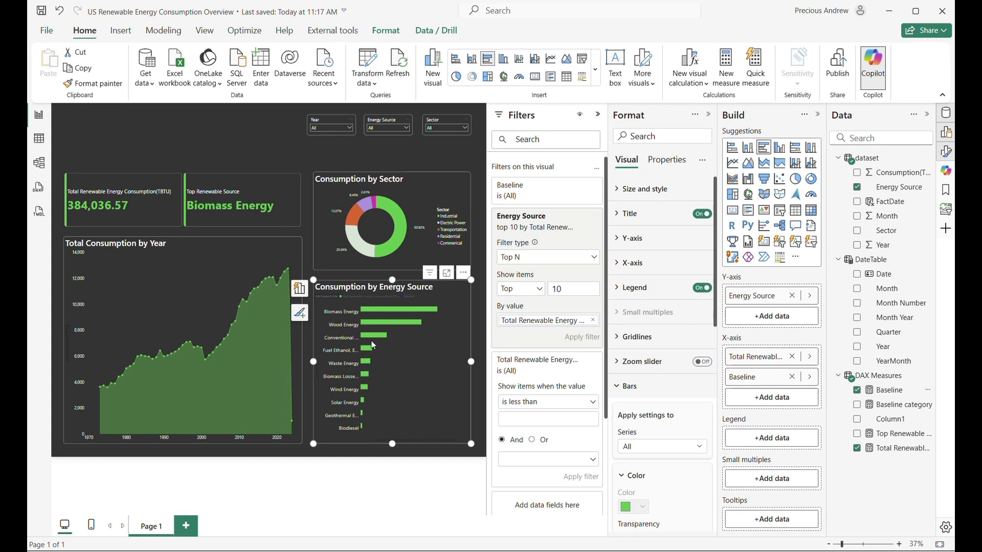
- Turn on data labels for the Consumption by Energy Source chart
left_click(622, 387)
scroll(621, 393, "down", 1)
scroll(619, 363, "up", 1)
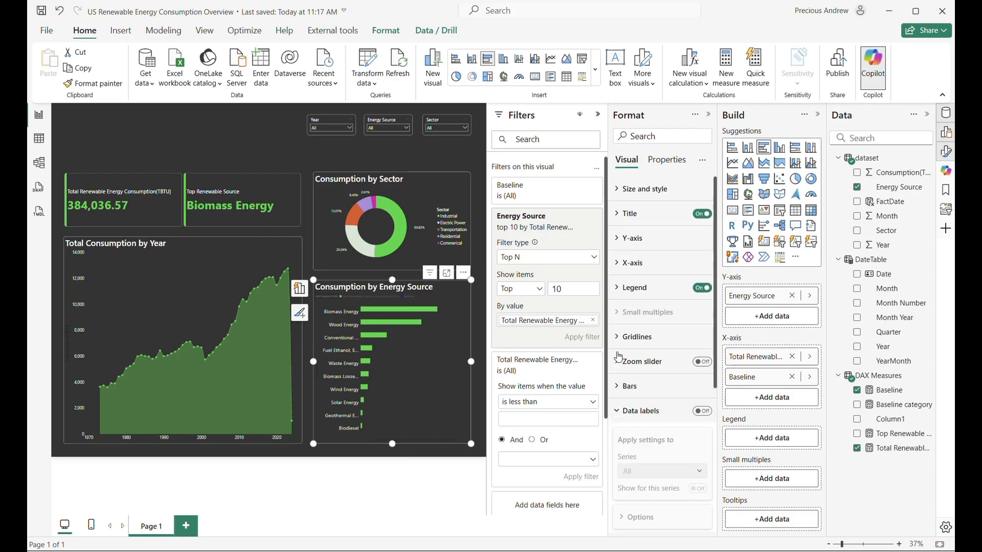
scroll(706, 368, "down", 3)
left_click(702, 229)
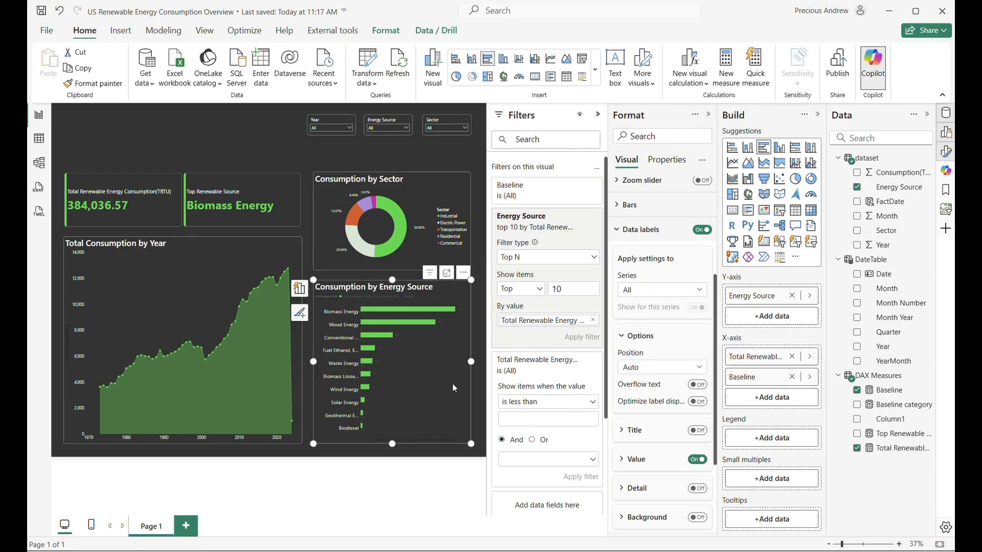
- Set the data label value colour of the Baseline series to white (#FFFFFF)
left_click(641, 294)
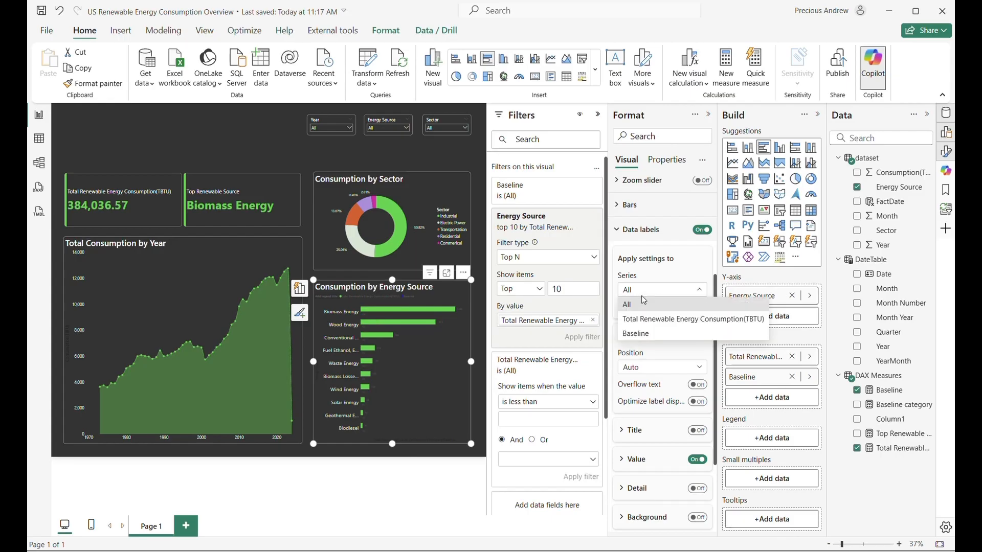
left_click(643, 333)
scroll(644, 336, "down", 2)
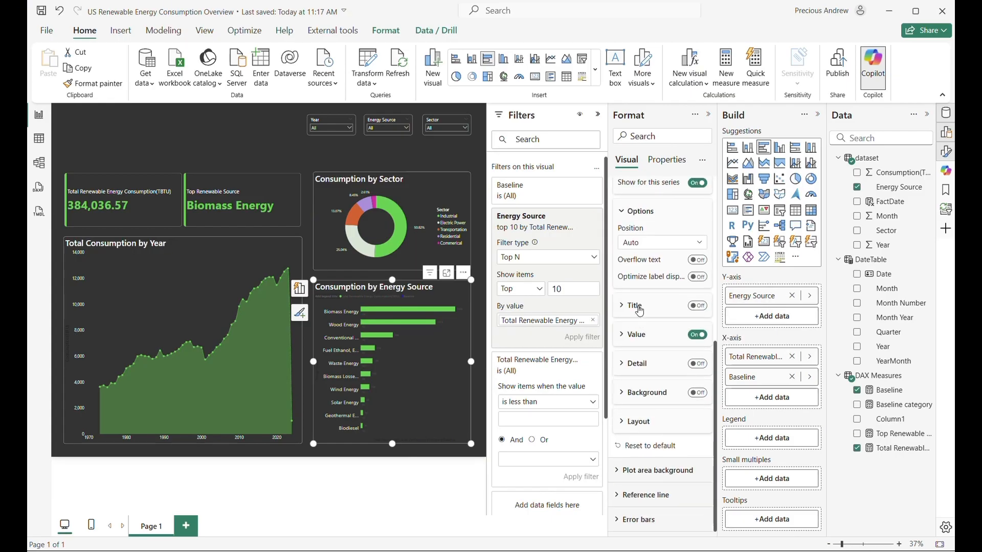
left_click(644, 335)
left_click(627, 458)
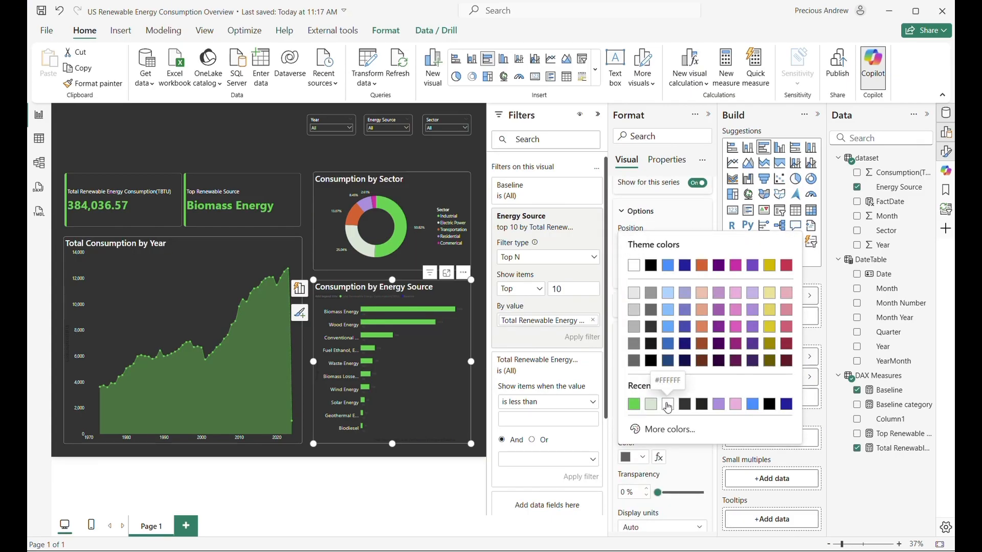
left_click(667, 405)
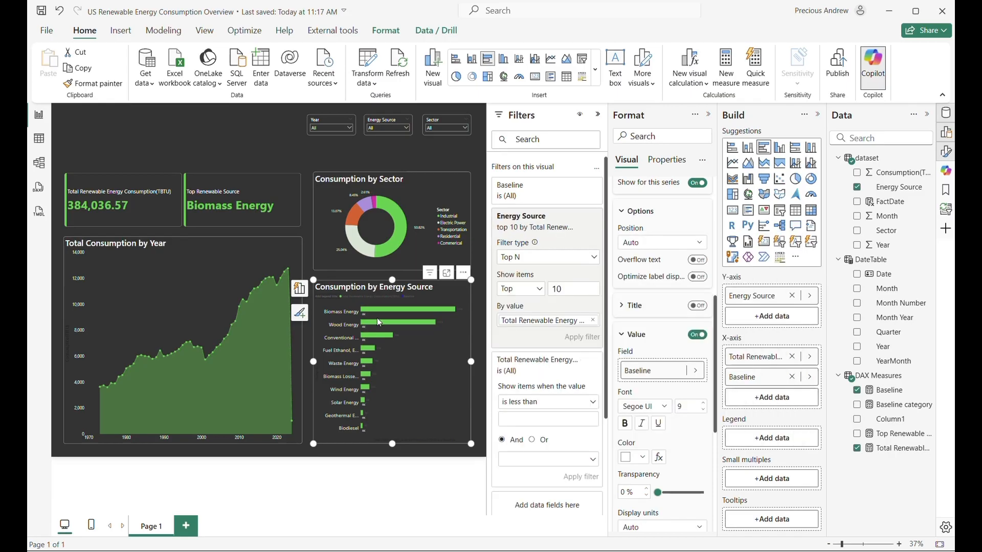
- Use the Baseline category measure as the data label value field for the Baseline series in the Consumption by Energy Source chart
scroll(406, 331, "up", 1)
left_click_drag(329, 512, 425, 512)
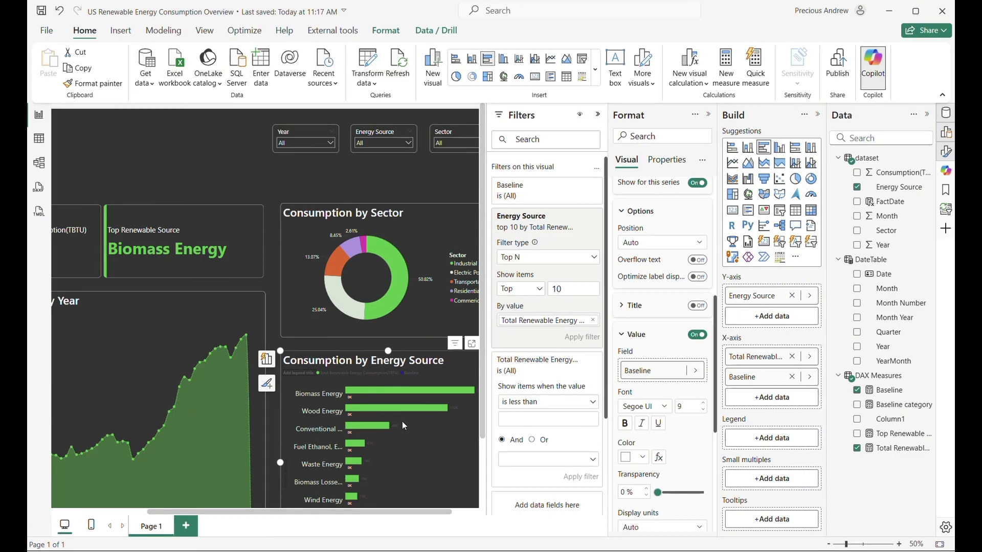
scroll(400, 419, "up", 1)
left_click_drag(347, 515, 425, 515)
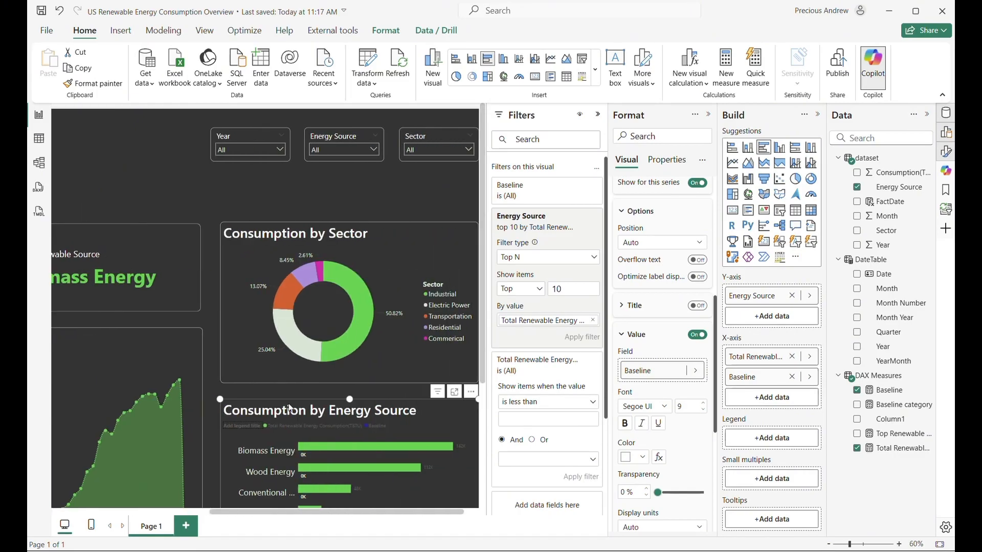
scroll(306, 377, "down", 3)
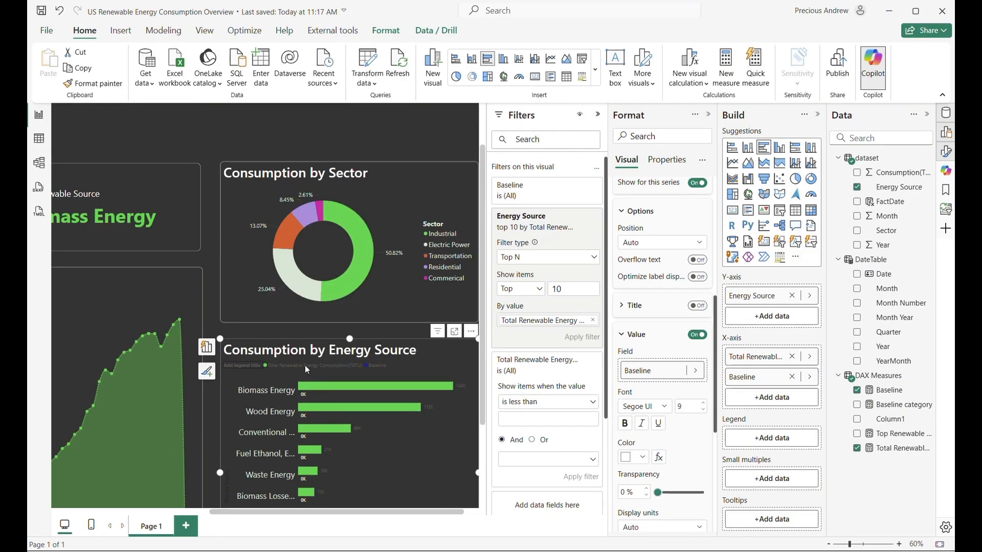
scroll(312, 328, "down", 2)
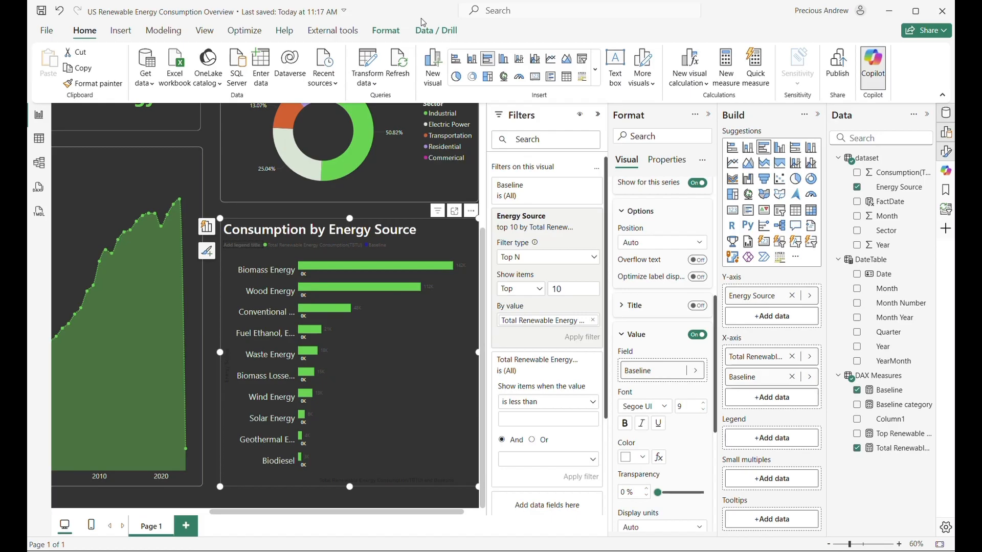
scroll(649, 407, "down", 3)
scroll(649, 408, "down", 1)
scroll(653, 402, "up", 5)
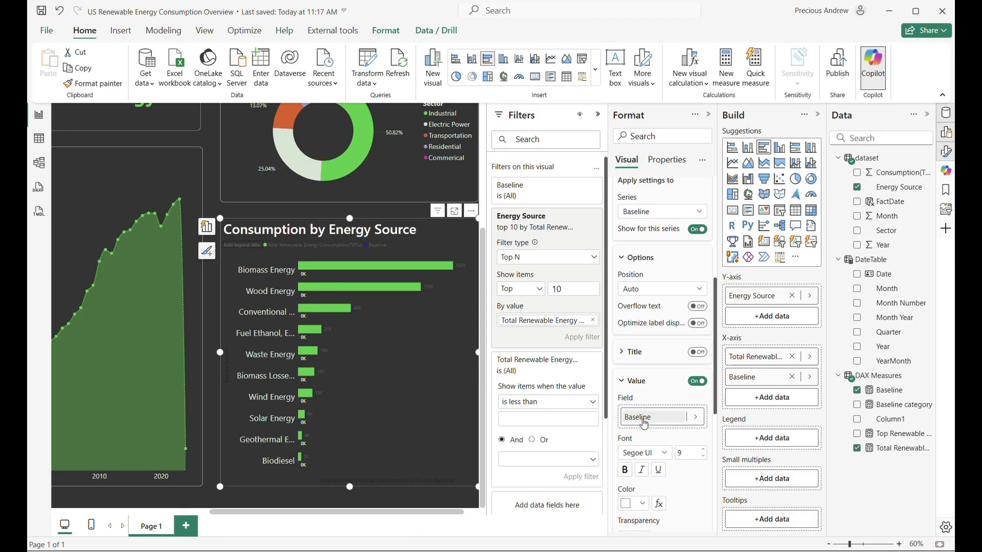
scroll(637, 411, "up", 2)
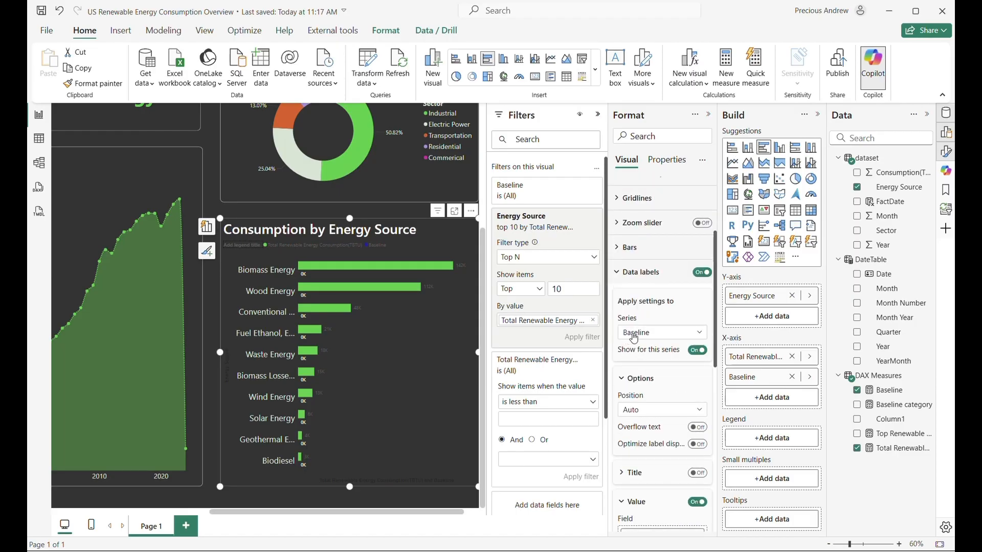
scroll(629, 345, "down", 2)
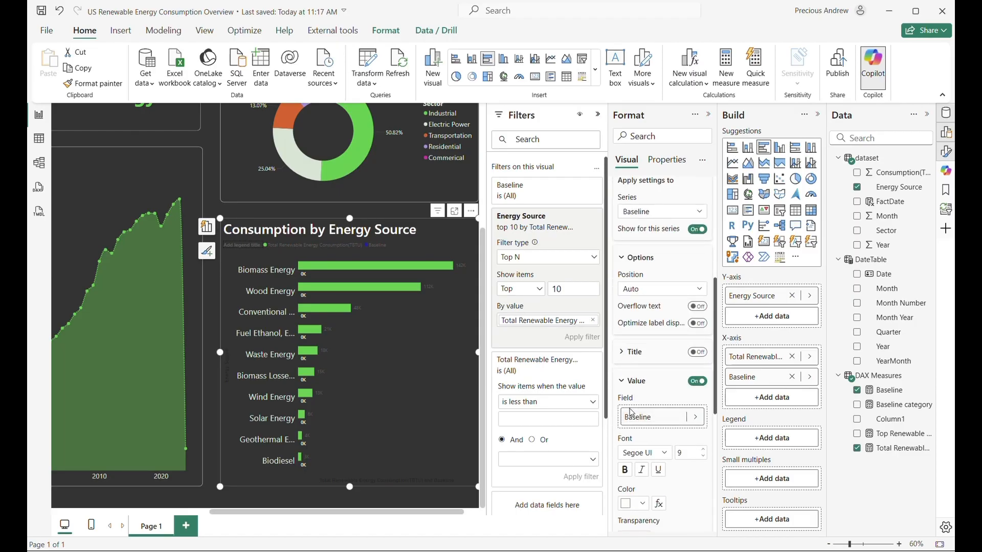
left_click(695, 418)
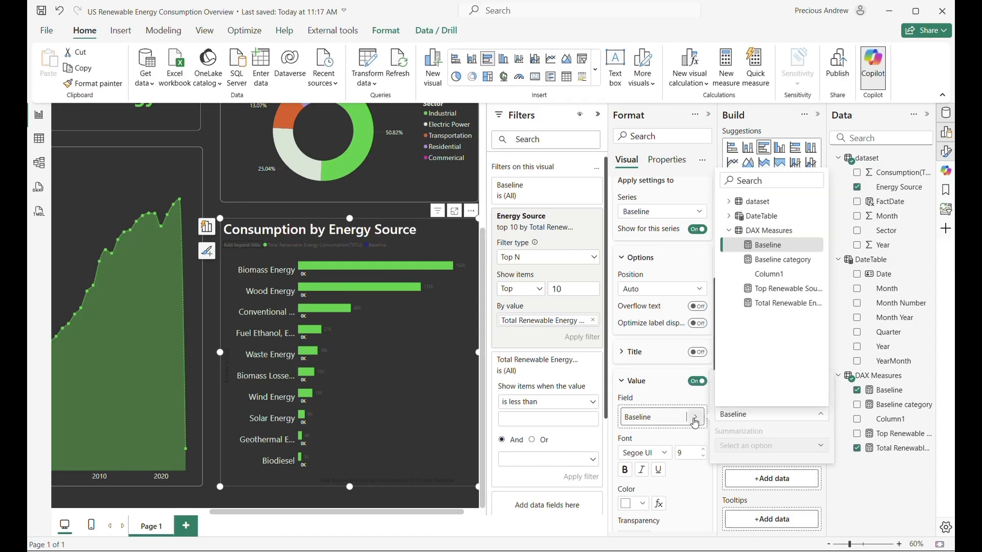
left_click(769, 259)
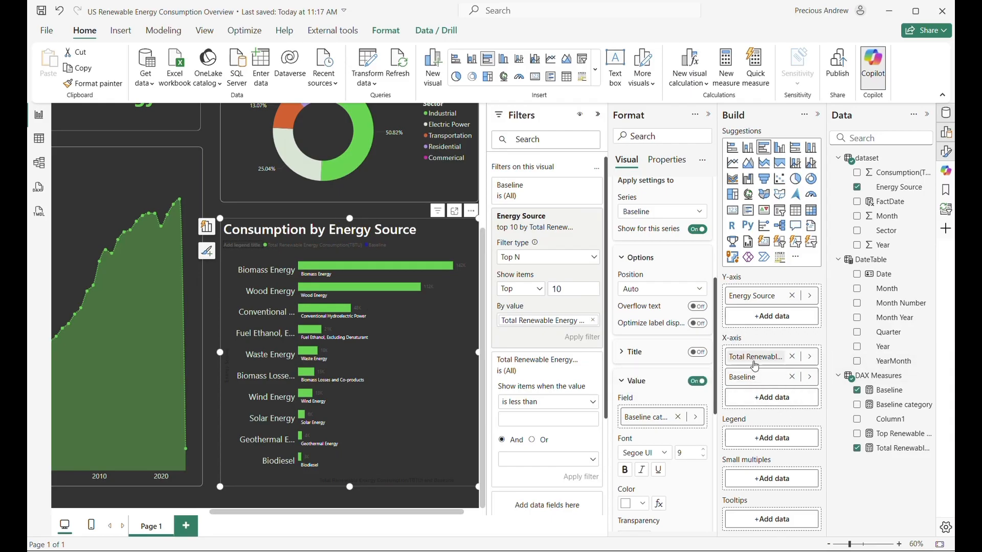
- Place Baseline above the total consumption measure on the X-axis and sort the chart by Total Renewable Energy Consumption(TBTU)
left_click_drag(755, 356, 755, 391)
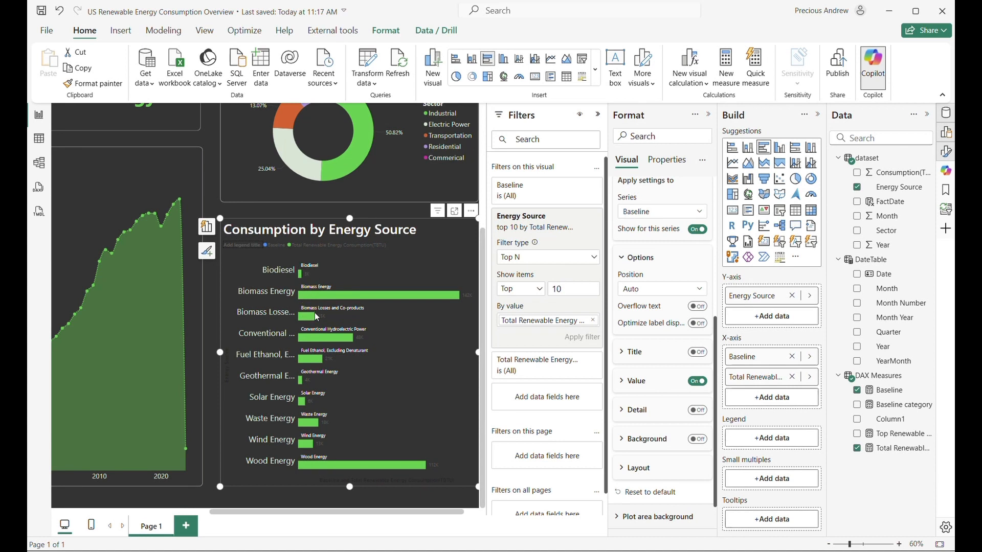
mouse_move(437, 215)
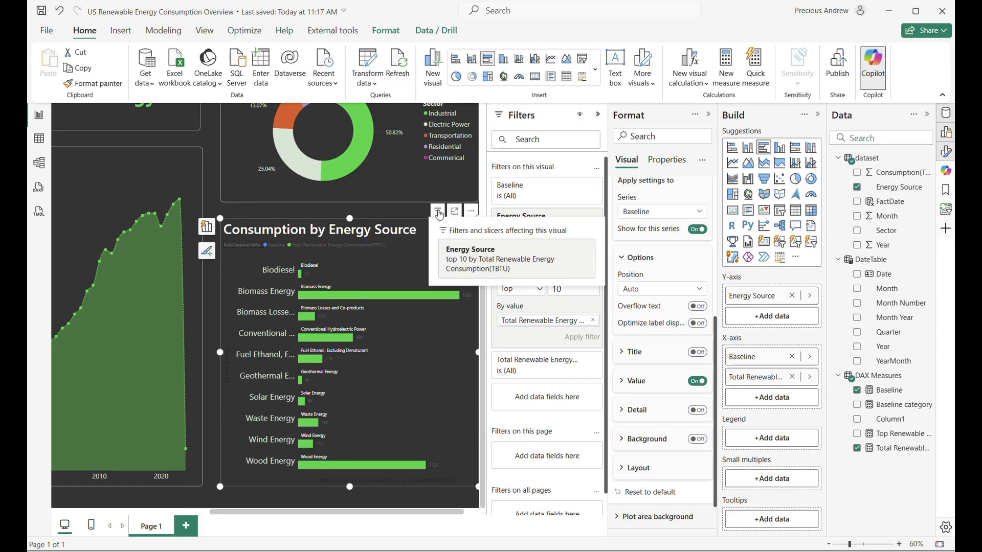
left_click(598, 114)
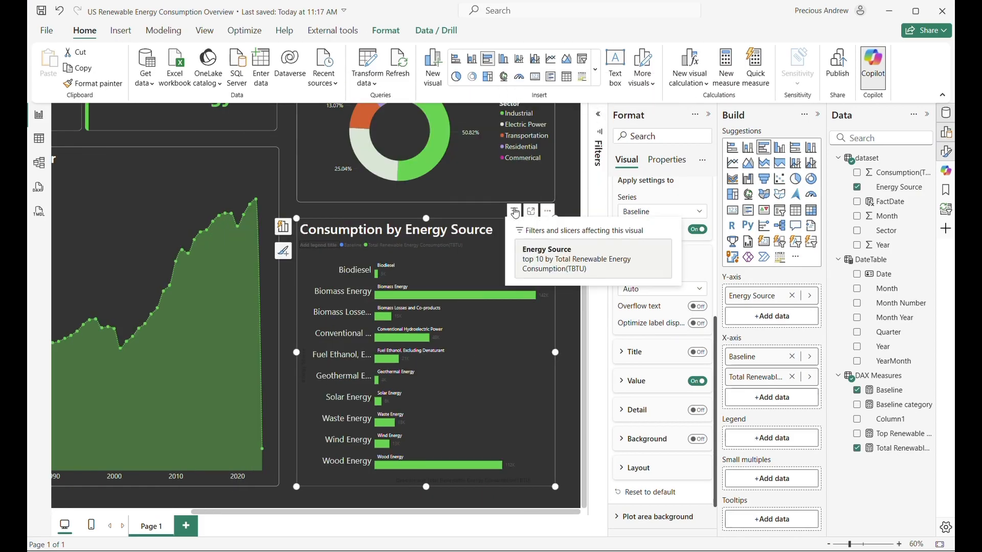
left_click(599, 138)
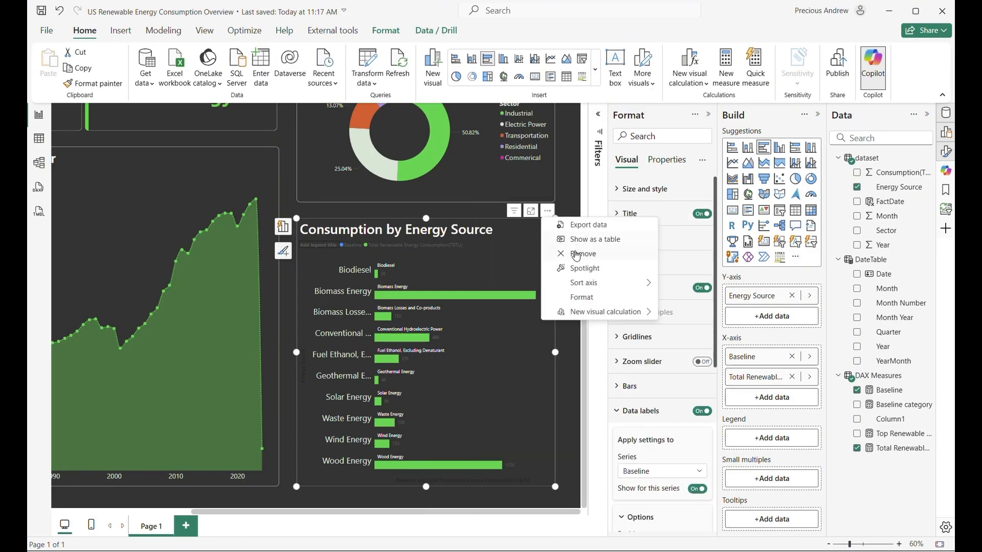
mouse_move(588, 283)
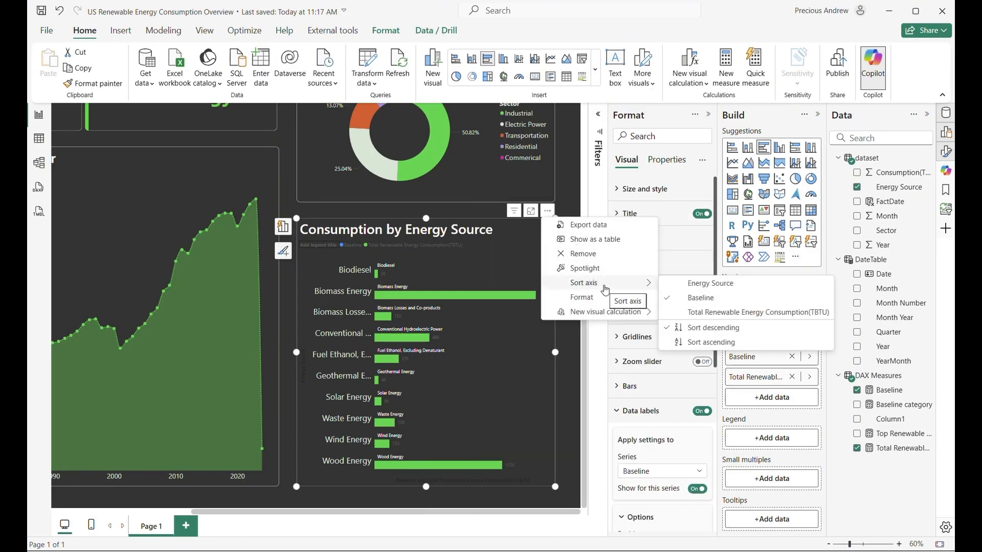
left_click(694, 313)
left_click(548, 211)
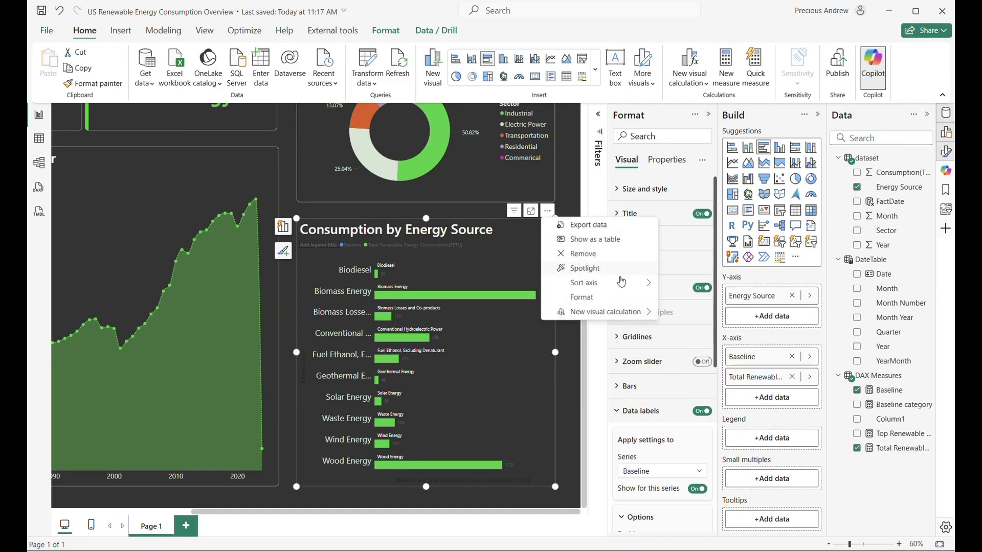
left_click(723, 312)
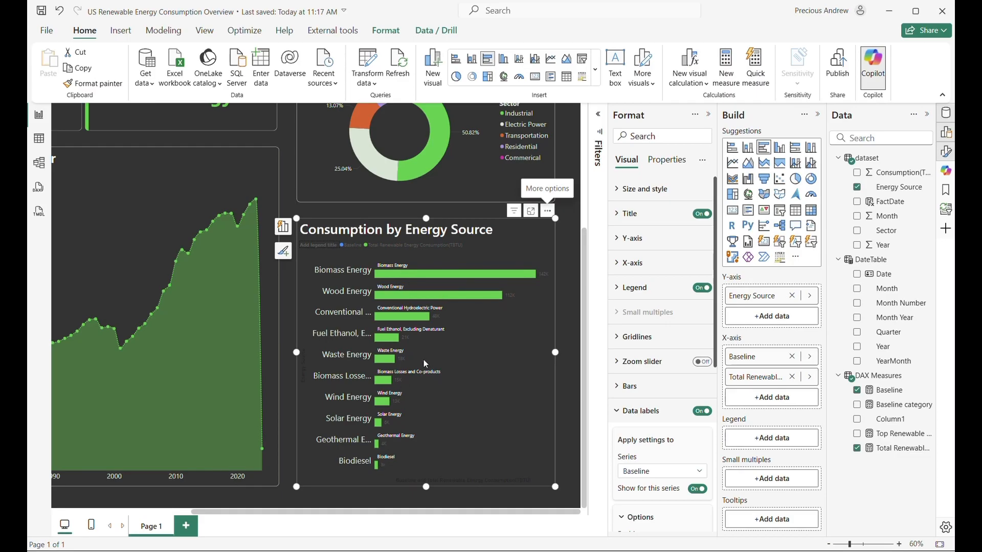
- Turn off the Y-axis values and the legend of the Consumption by Energy Source chart
left_click(626, 240)
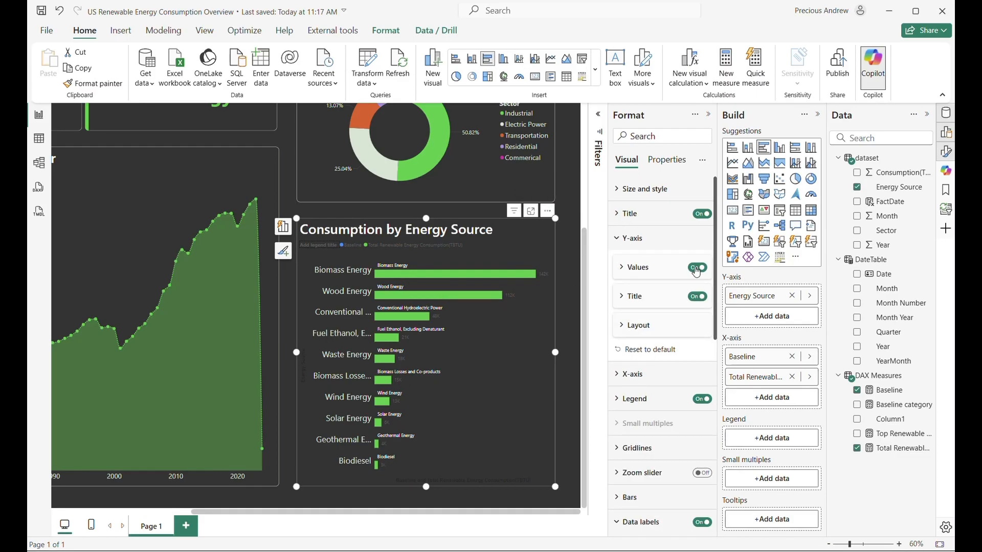
left_click(696, 270)
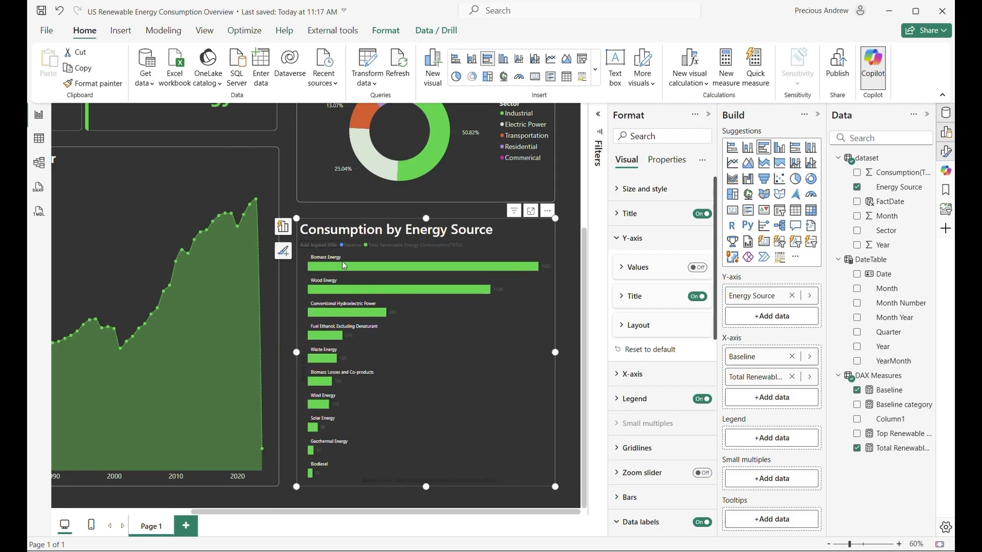
left_click(616, 240)
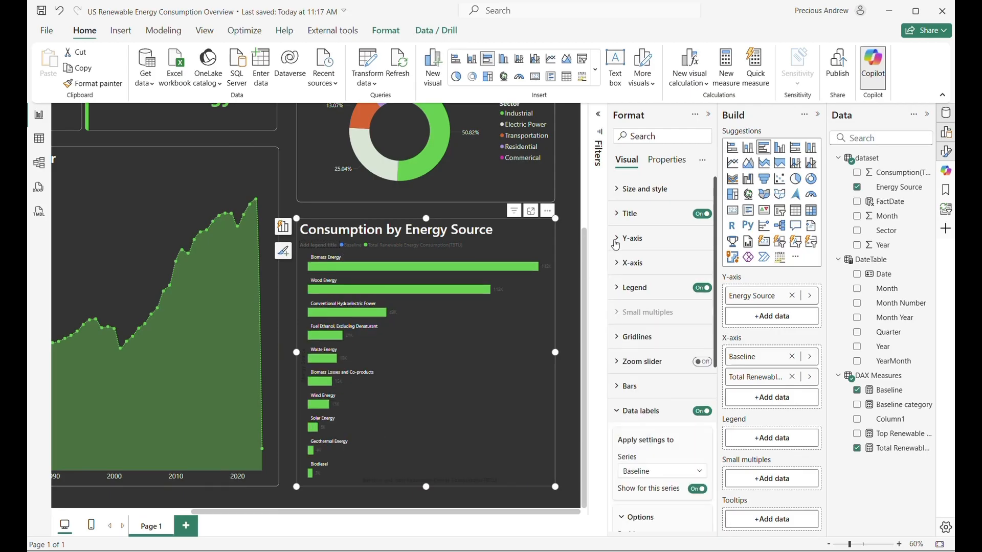
left_click(703, 289)
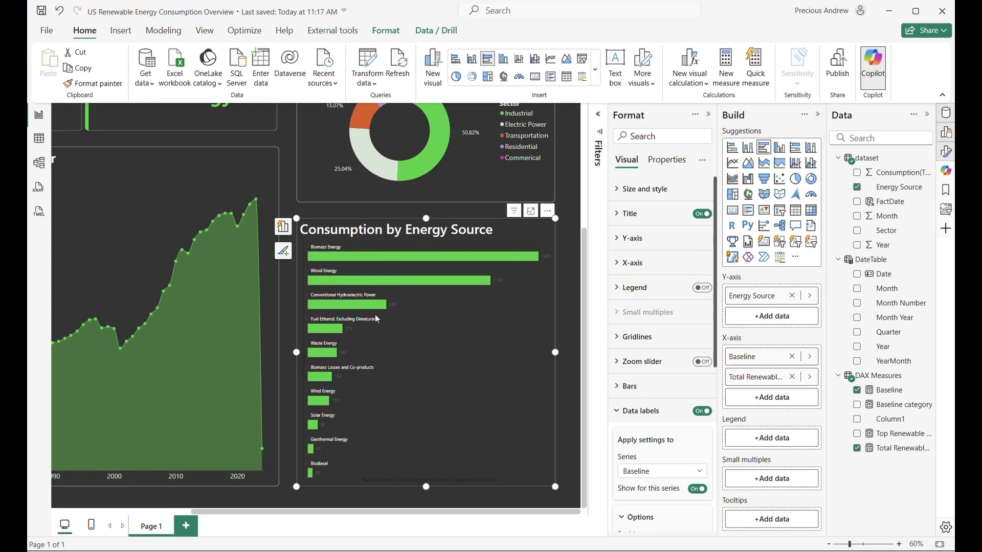
- Set the Baseline series' data label values to font size 16 and a pale green colour
scroll(633, 347, "down", 4)
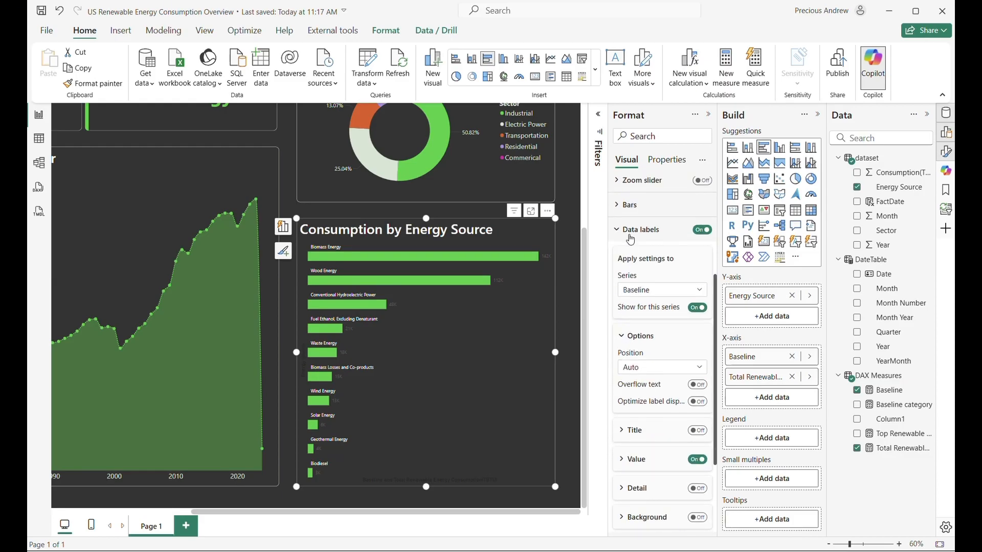
scroll(632, 327, "down", 2)
scroll(634, 327, "up", 2)
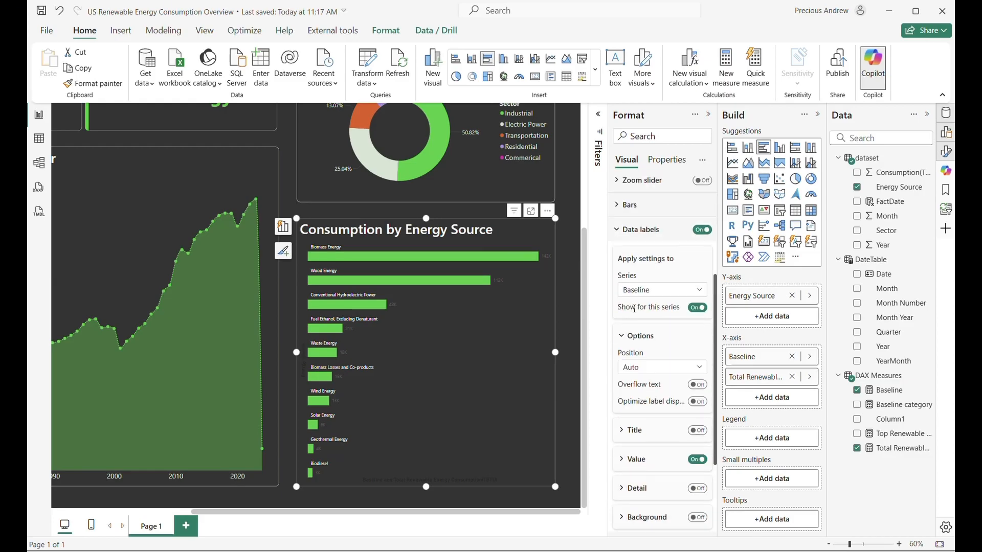
scroll(636, 332, "down", 3)
left_click(636, 337)
scroll(636, 338, "down", 3)
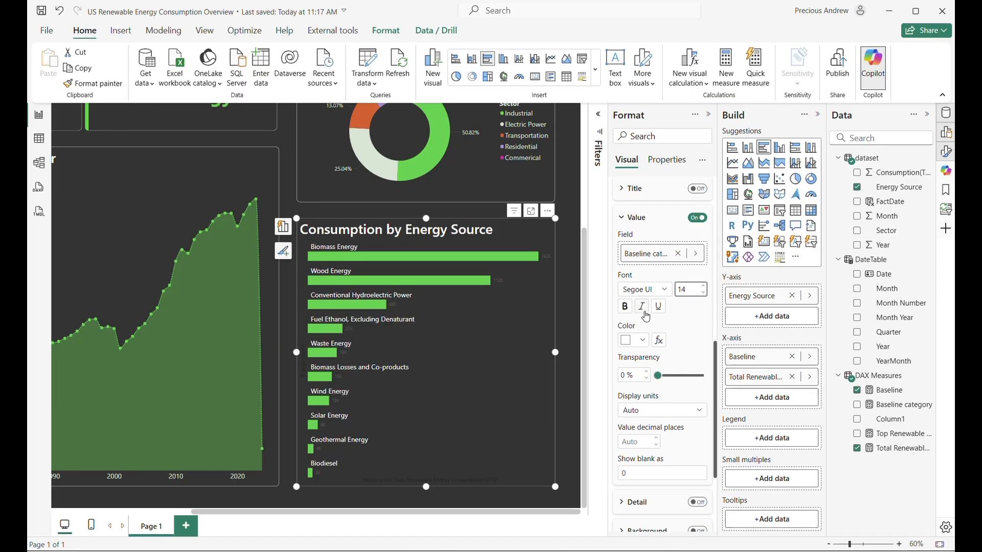
left_click(704, 287)
left_click(704, 287)
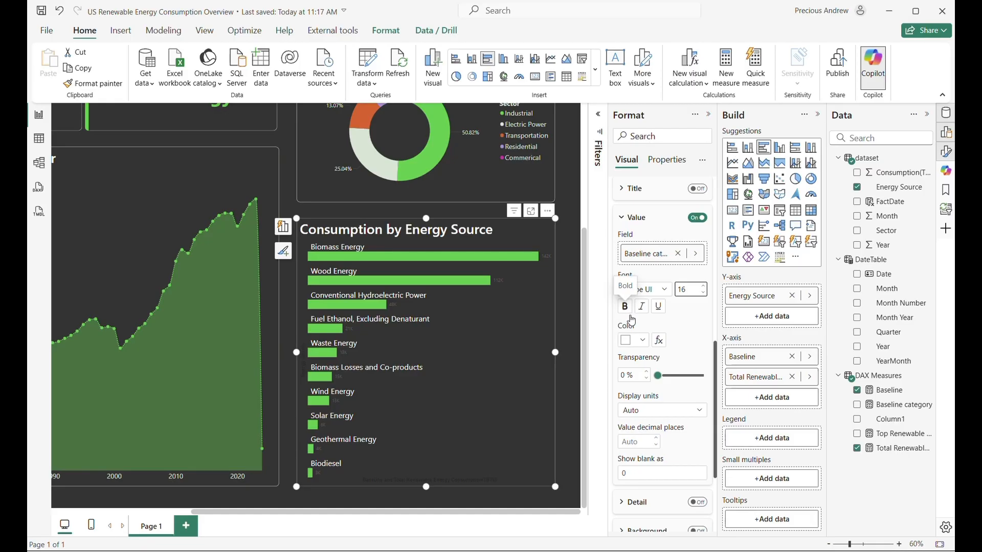
left_click(632, 342)
left_click(668, 290)
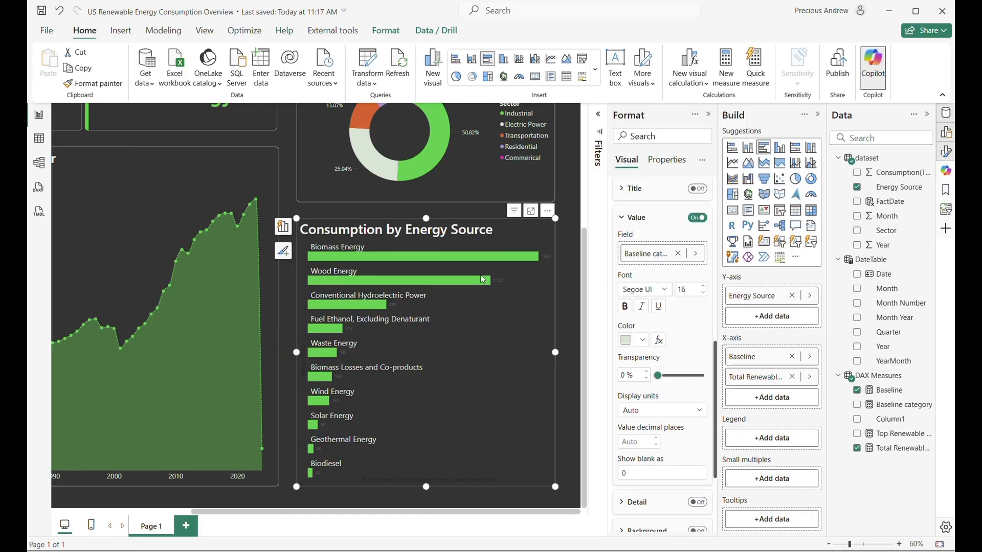
- Set the data label position of the Total Renewable Energy Consumption(TBTU) series to Inside end
scroll(624, 270, "up", 4)
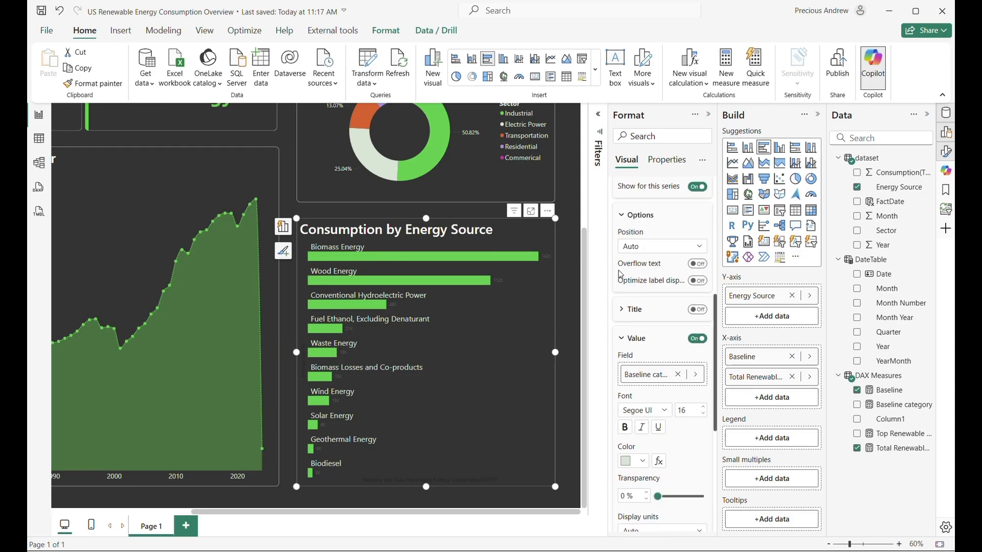
scroll(638, 241, "up", 2)
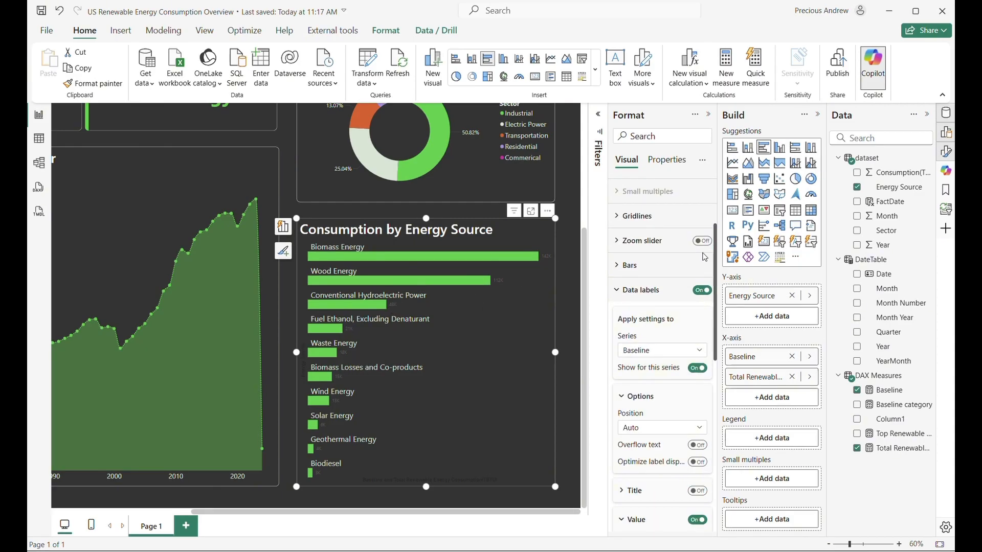
left_click(647, 351)
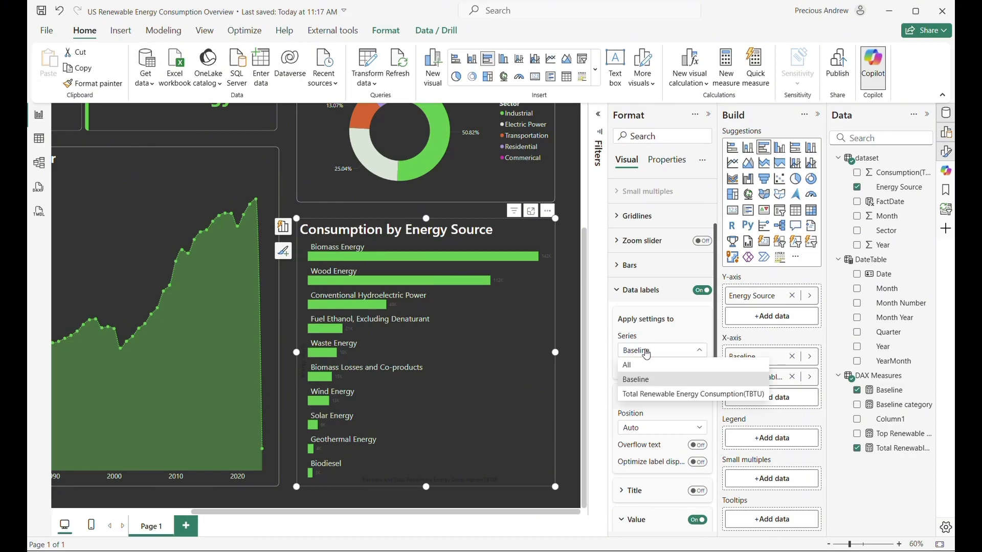
left_click(651, 395)
scroll(653, 386, "down", 3)
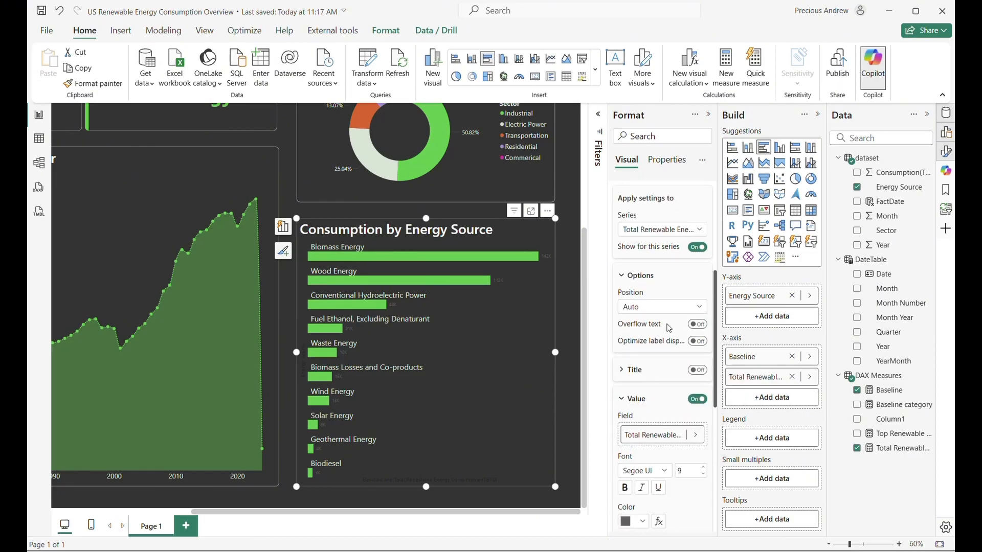
left_click(663, 309)
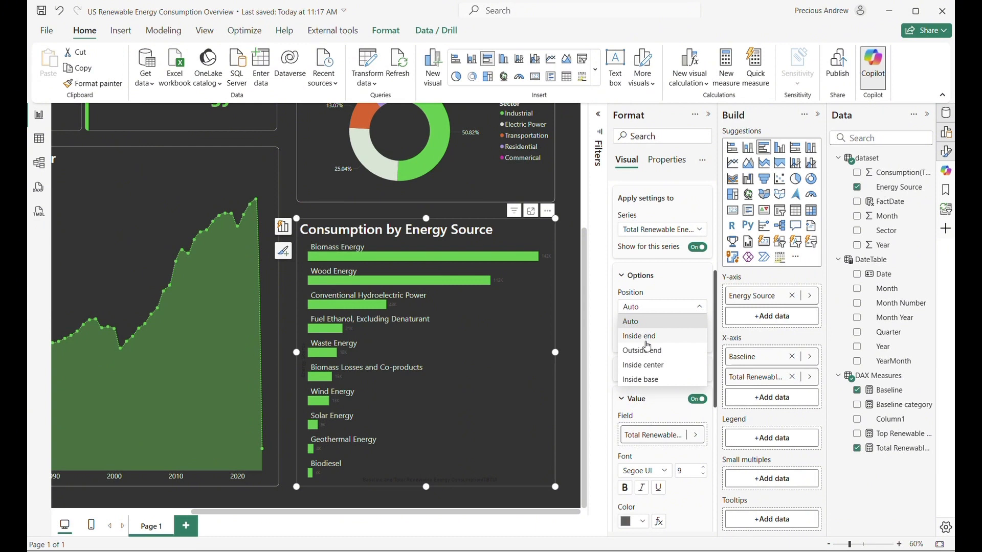
left_click(648, 337)
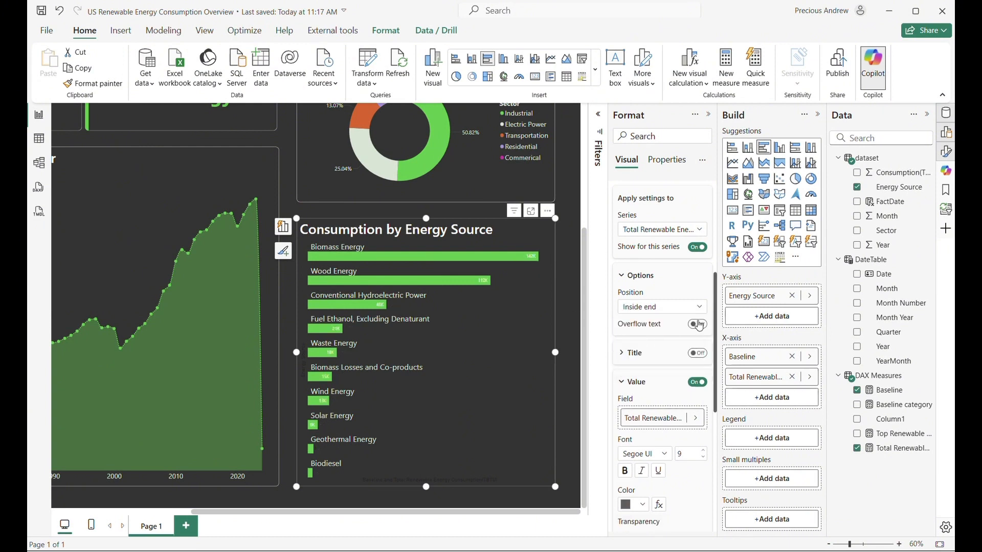
- Set the display units of the total consumption series' data labels to None
scroll(665, 336, "down", 2)
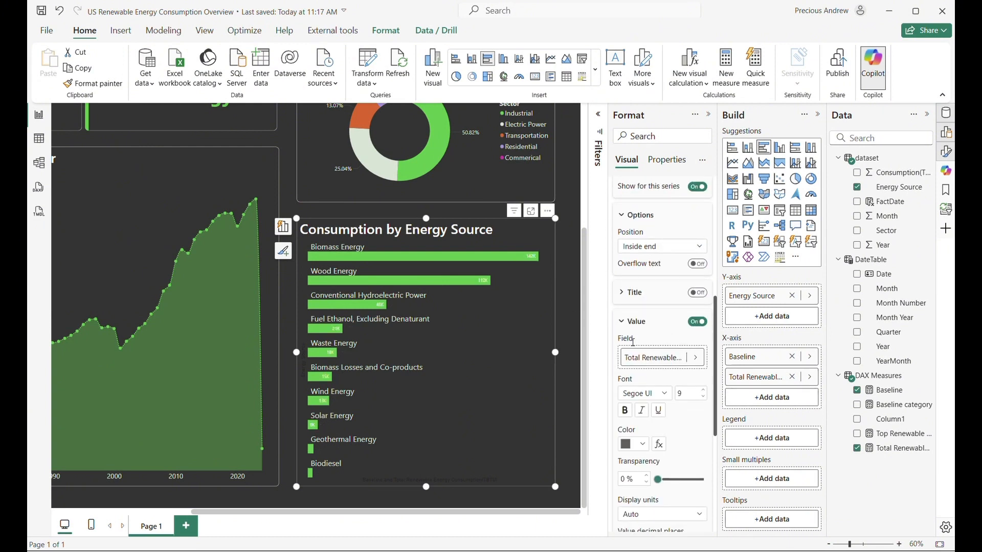
scroll(633, 348, "up", 3)
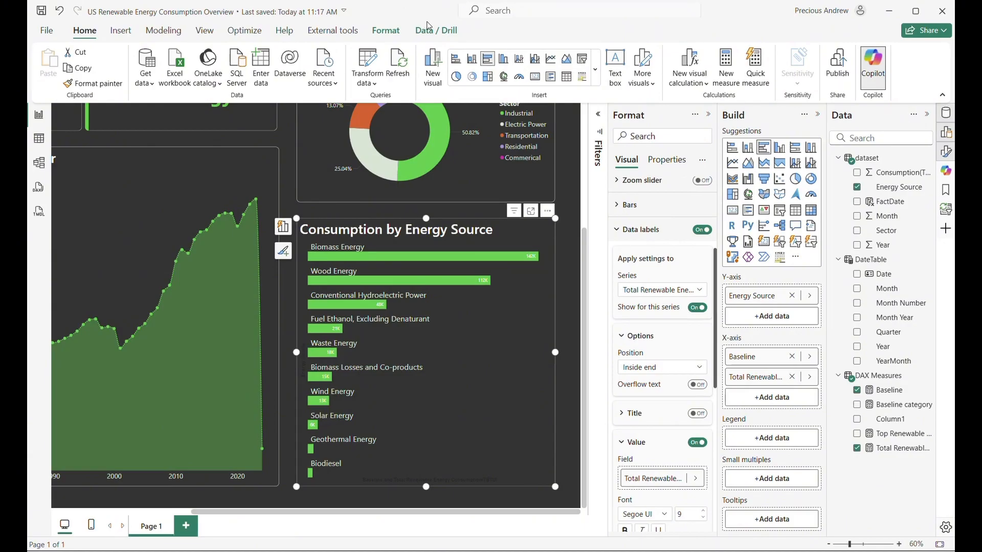
scroll(654, 352, "down", 10)
left_click(648, 339)
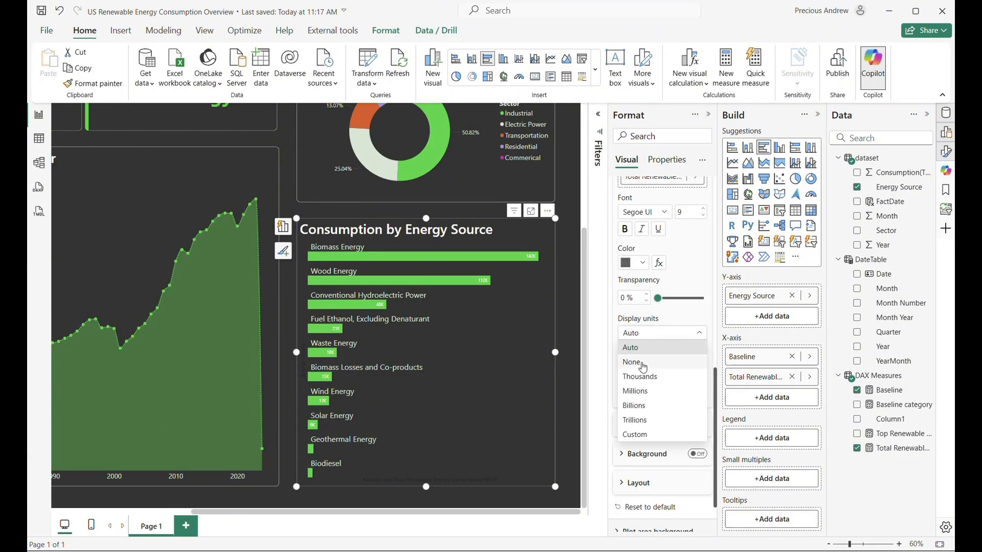
left_click(645, 364)
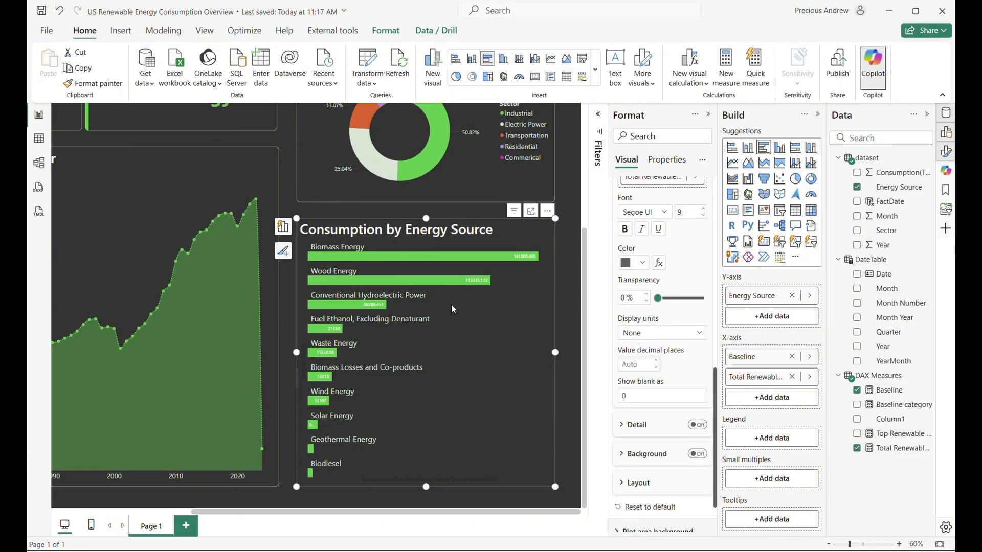
- Look over the formatted charts, cards and slicers, and fit the whole report page in view
scroll(429, 353, "up", 2)
scroll(429, 349, "down", 2)
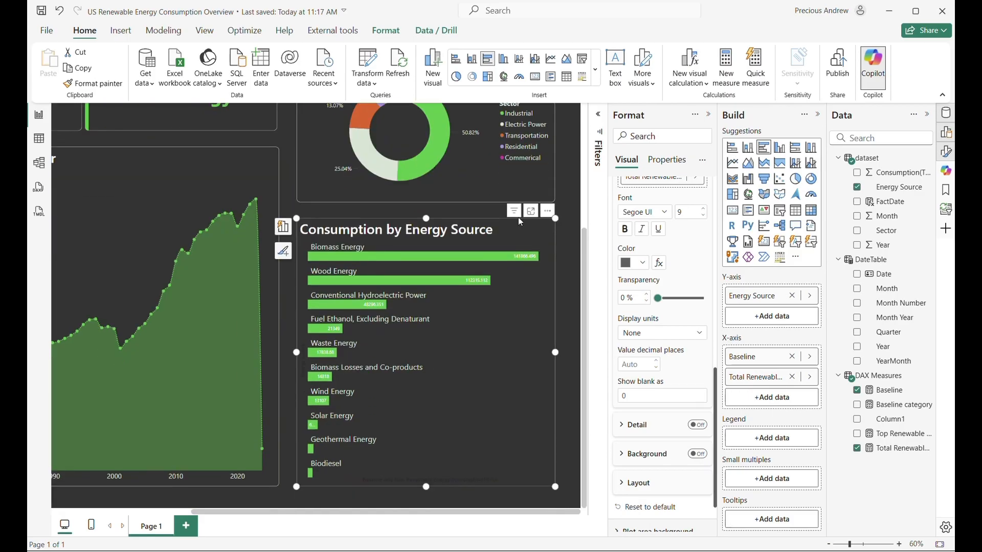
left_click(567, 228)
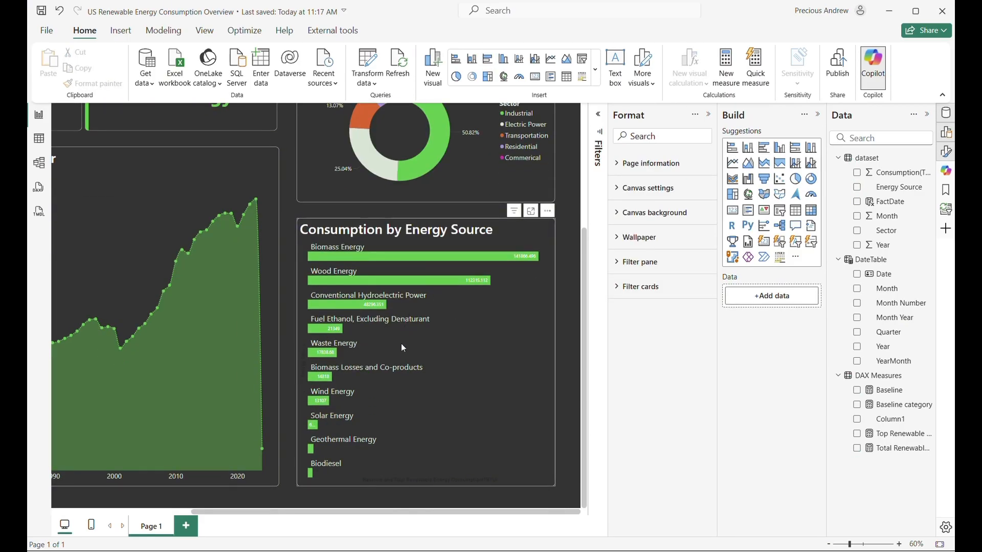
scroll(402, 362, "up", 6)
scroll(156, 158, "down", 2)
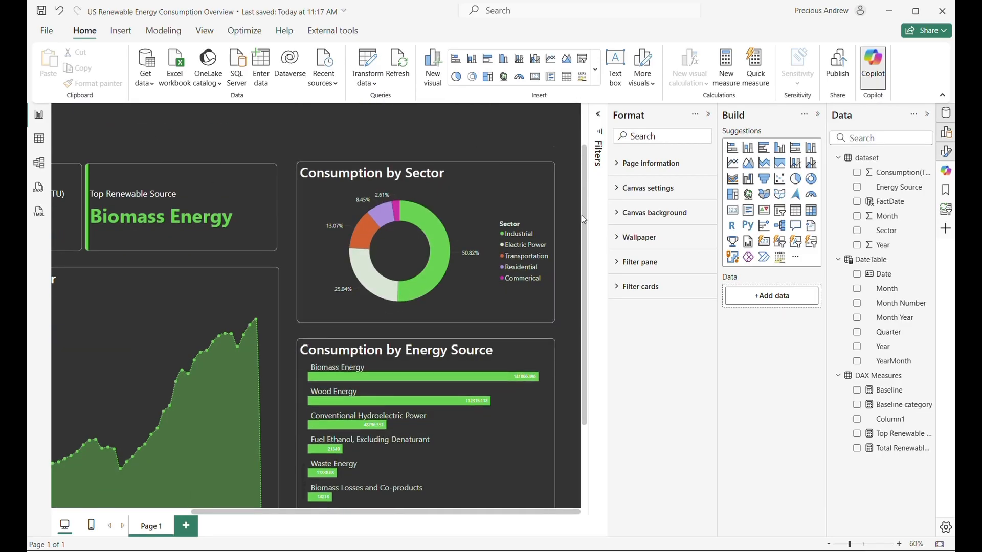
scroll(460, 388, "down", 3)
scroll(457, 335, "up", 3)
scroll(455, 327, "up", 2)
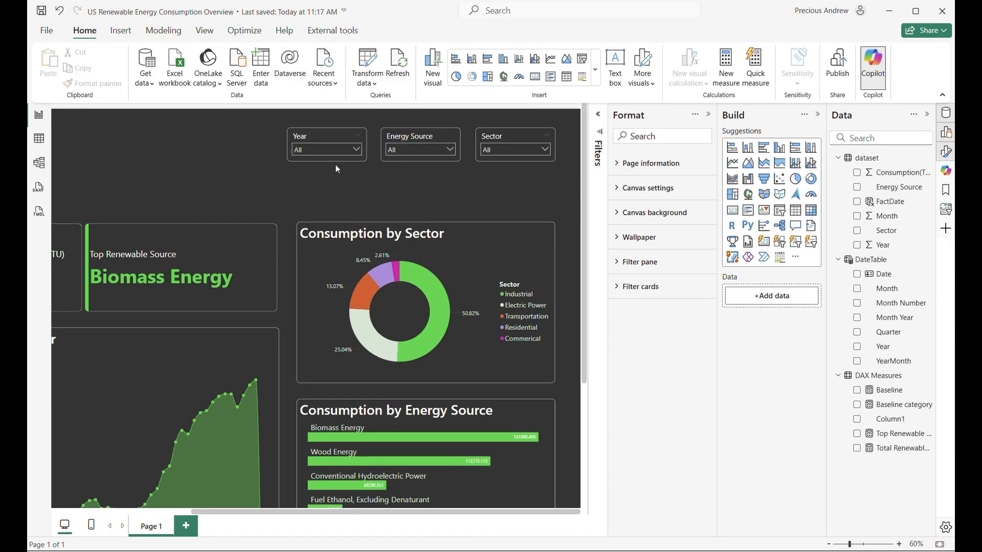
left_click(939, 544)
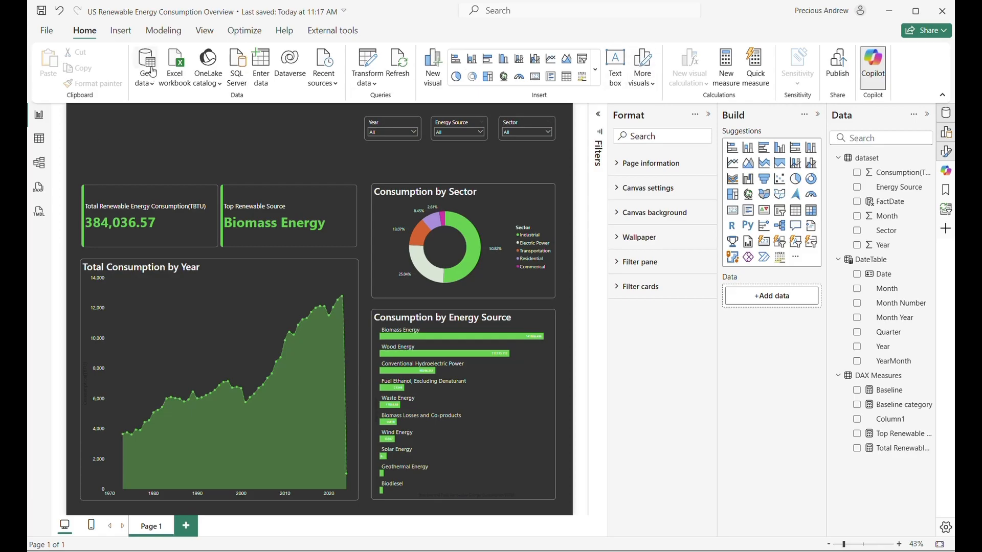
- Insert a text box above the cards and shrink it to a slim strip ending before the Year slicer
left_click(120, 32)
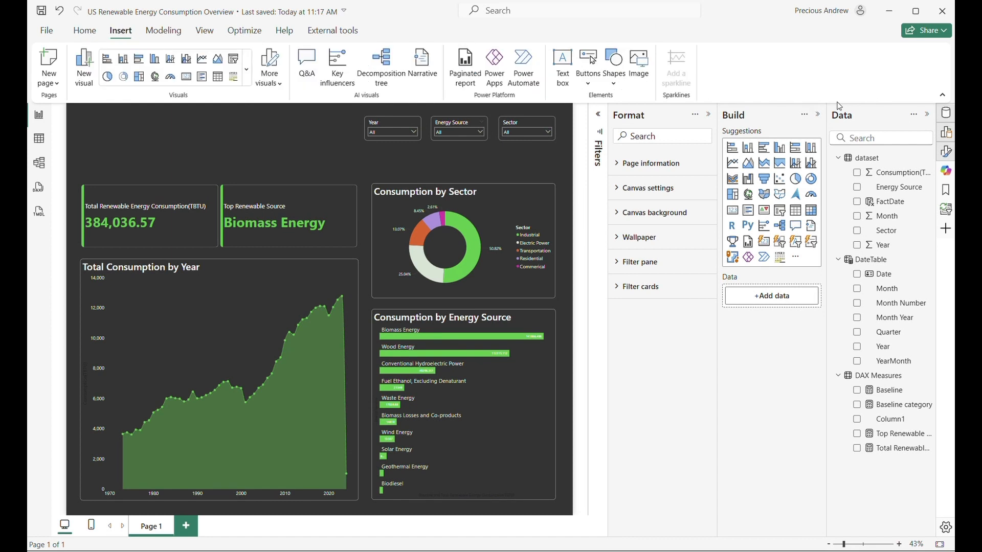
left_click(562, 67)
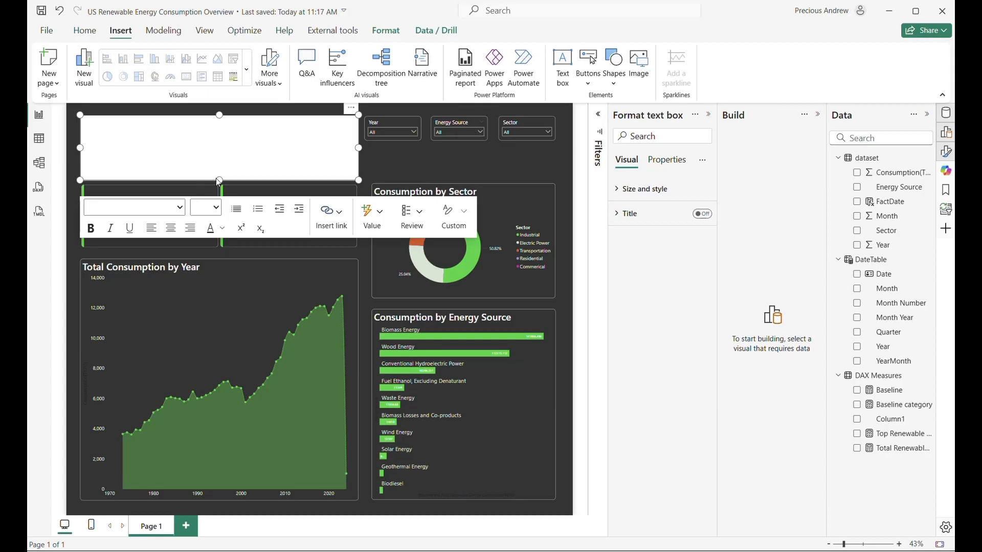
left_click_drag(219, 179, 232, 141)
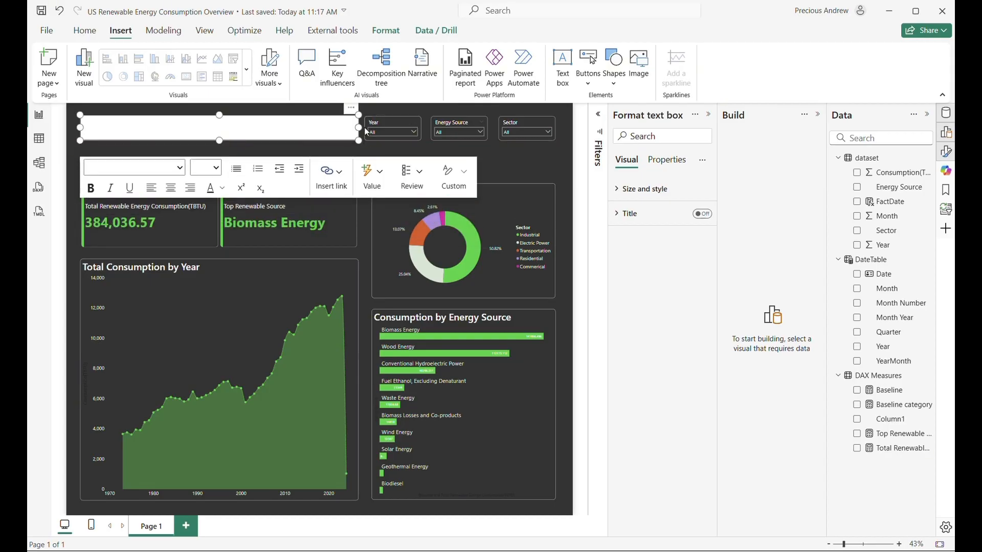
left_click_drag(358, 127, 310, 127)
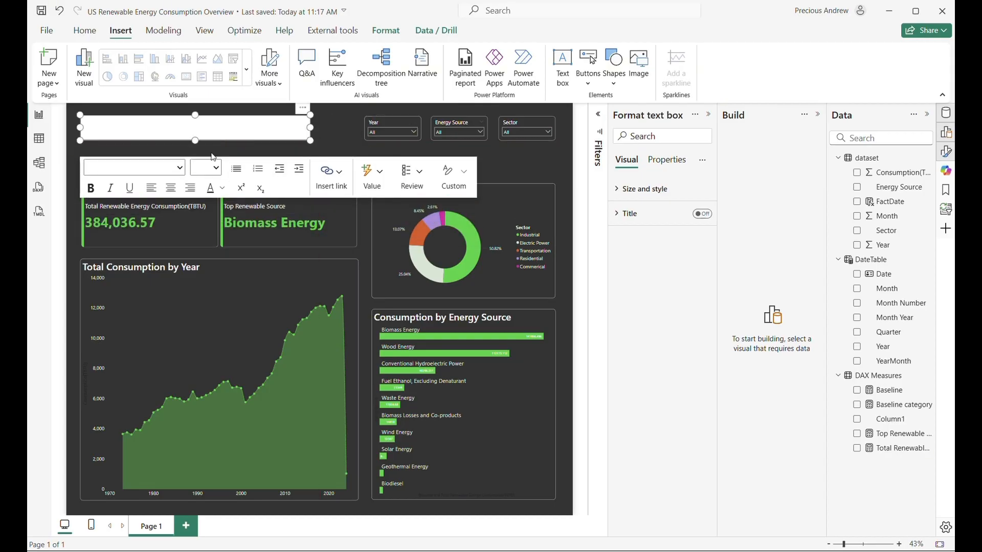
- Enter "Renewable Energy Consumption" in the text box and format it in green at font size 36
left_click(133, 127)
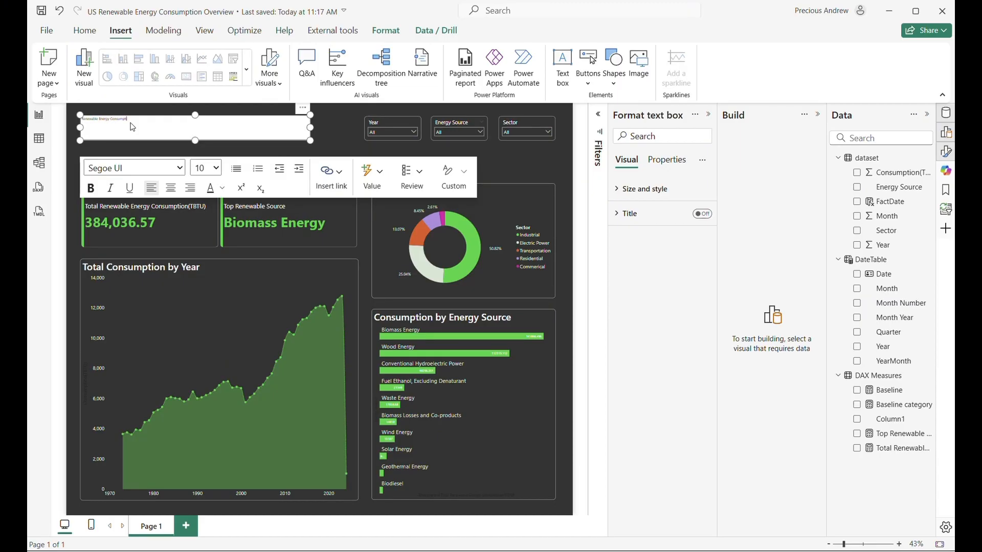
key("ctrl+a")
left_click(223, 188)
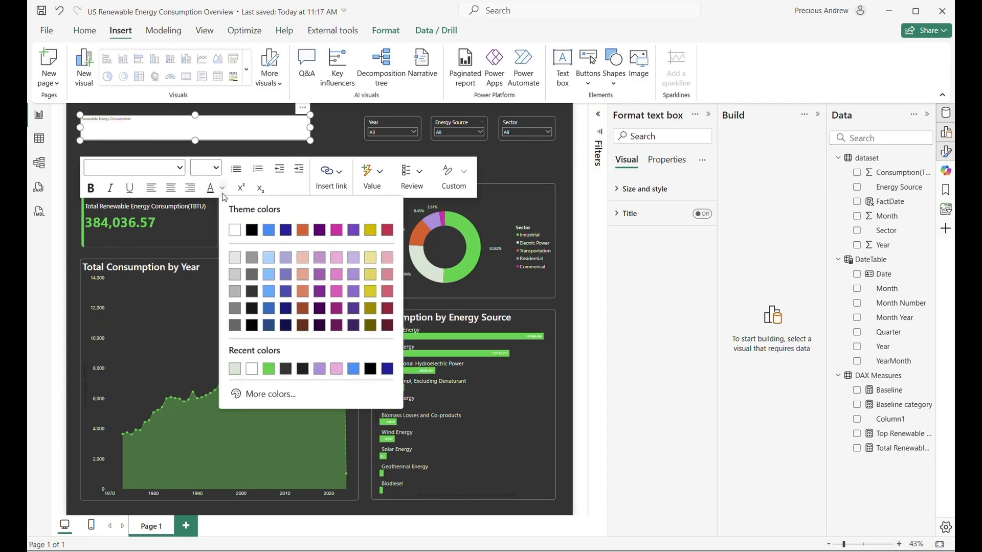
left_click(266, 369)
left_click(210, 168)
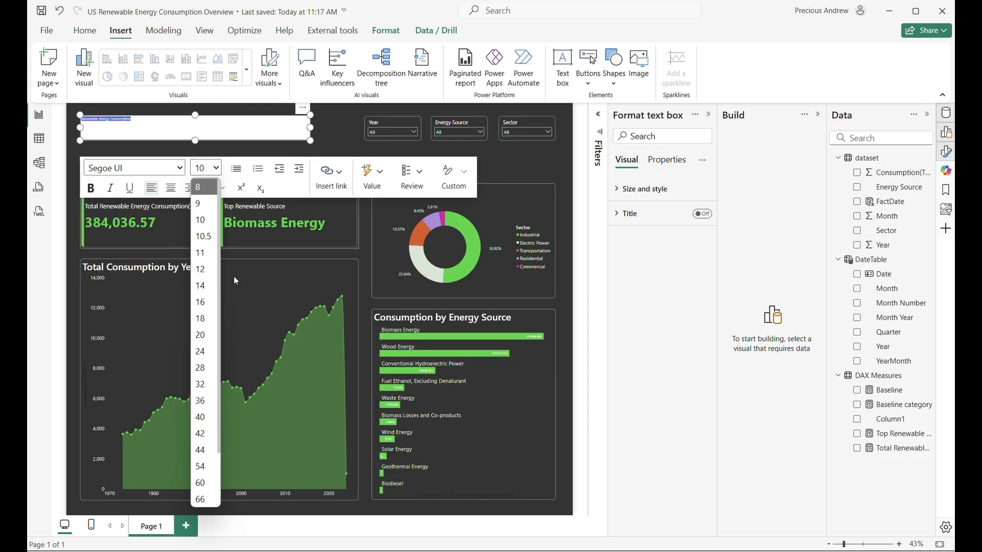
left_click(200, 384)
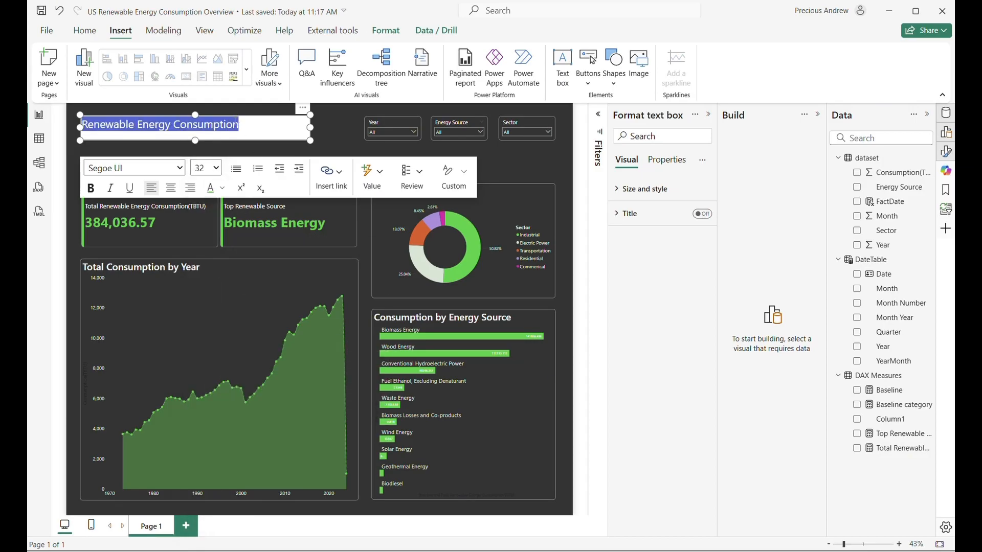
left_click(212, 168)
left_click(204, 401)
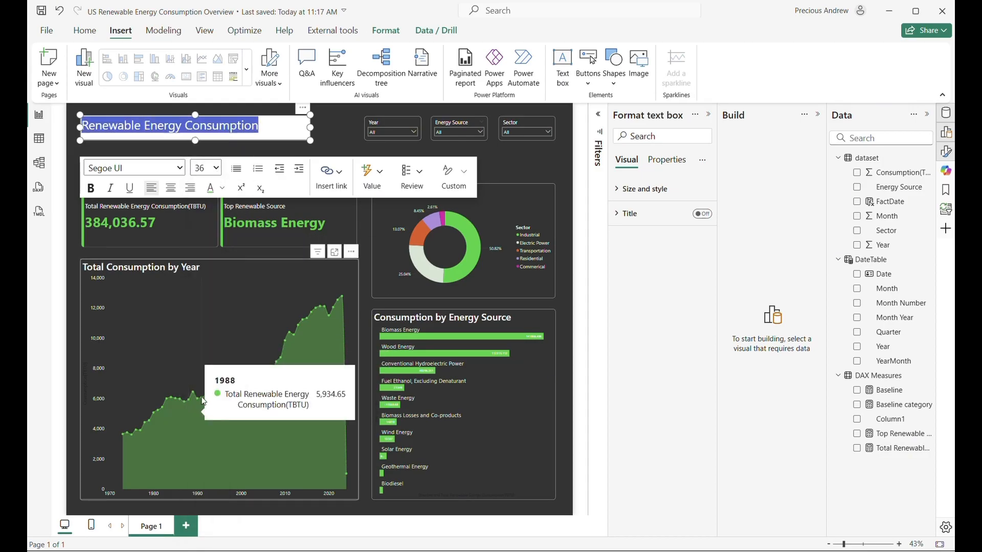
- Extend the title to "Renewable Energy Consumption (U.S.A)" and color the whole text green
left_click(271, 123)
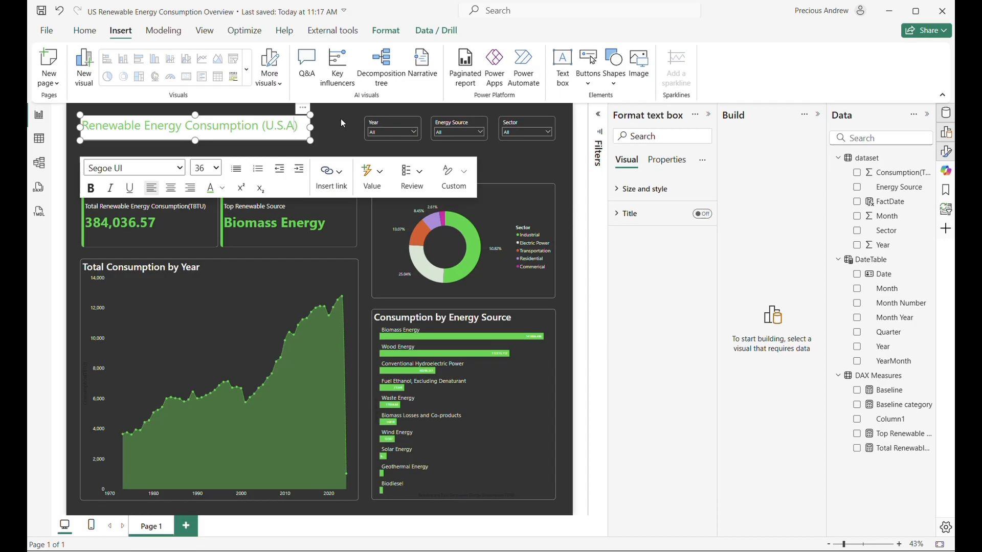
left_click_drag(300, 127, 78, 126)
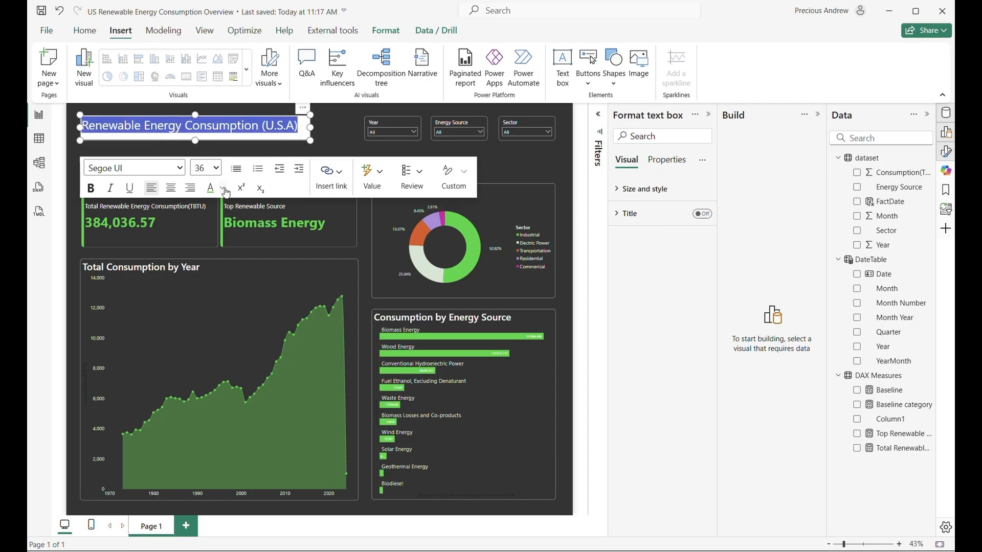
left_click(223, 188)
left_click(287, 372)
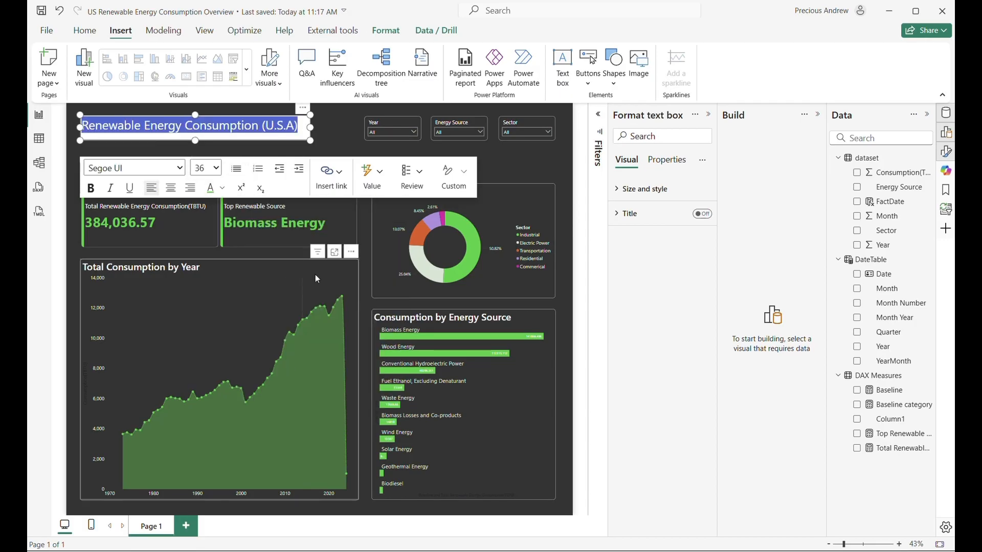
left_click(340, 135)
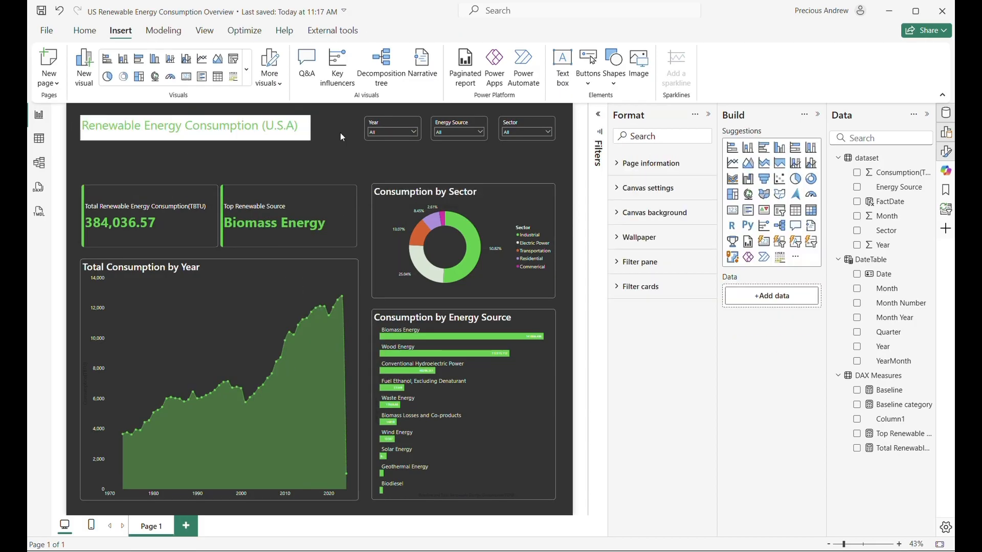
- Turn off the background of the dashboard title's text box
left_click(259, 138)
left_click(621, 189)
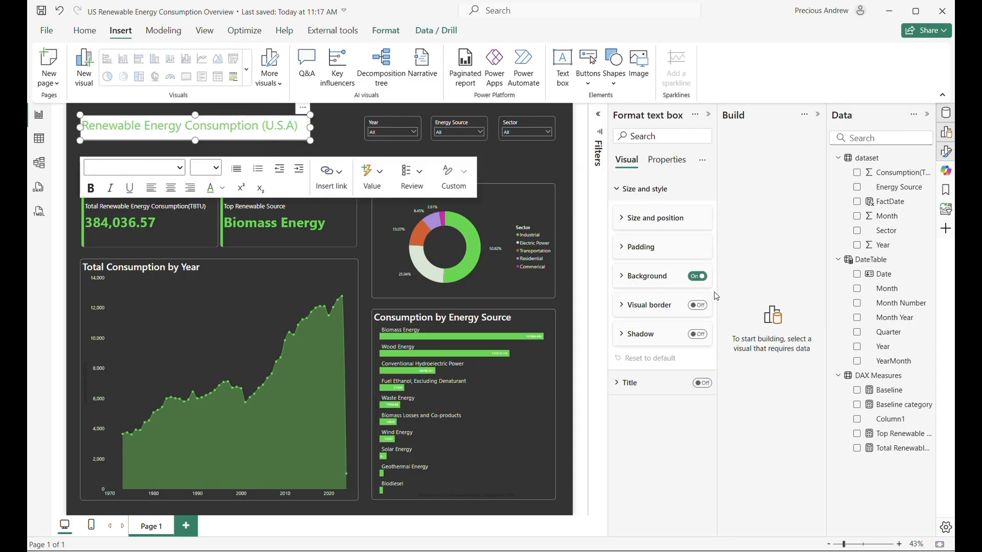
left_click(698, 279)
left_click(343, 128)
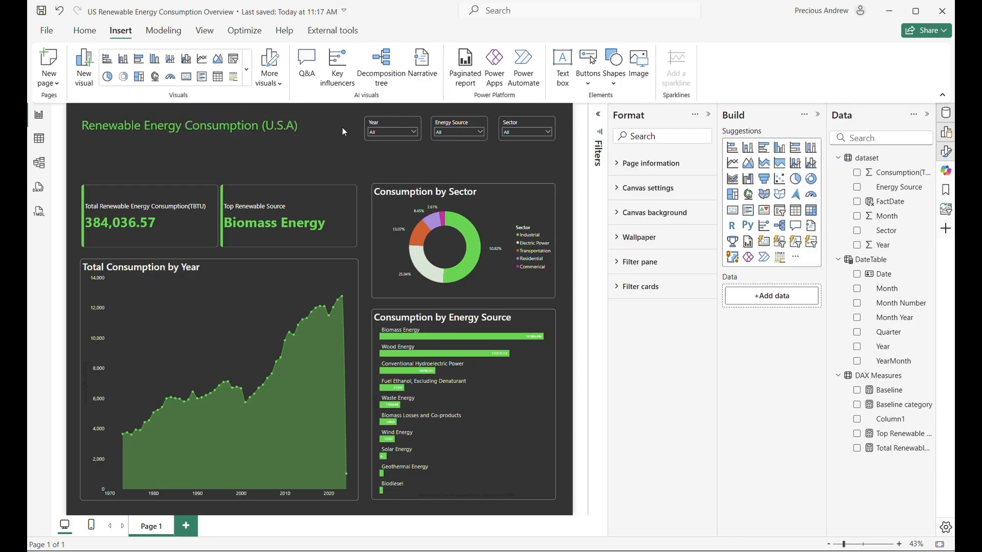
- Try font size 40 on the dashboard title text and set it back to 36
double_click(224, 127)
triple_click(224, 127)
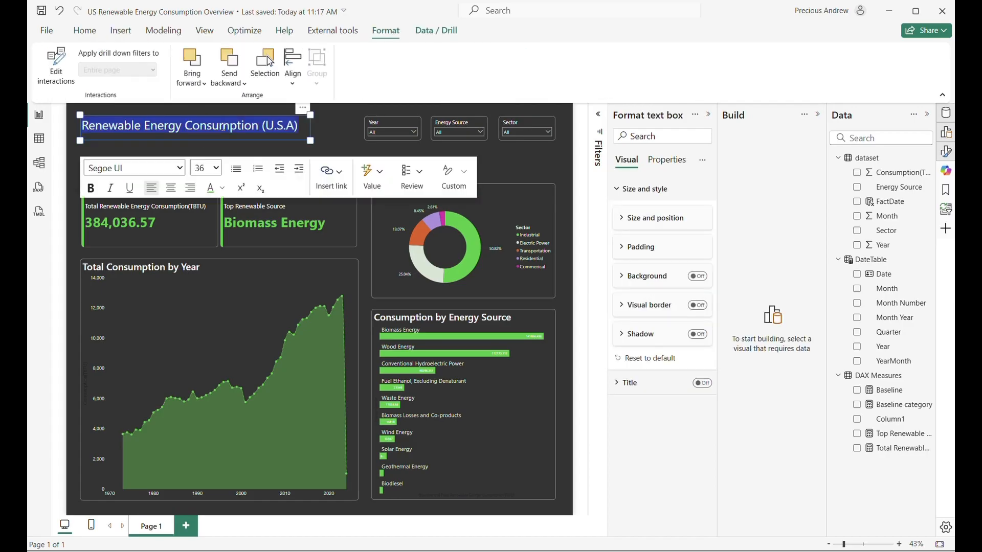
left_click(212, 167)
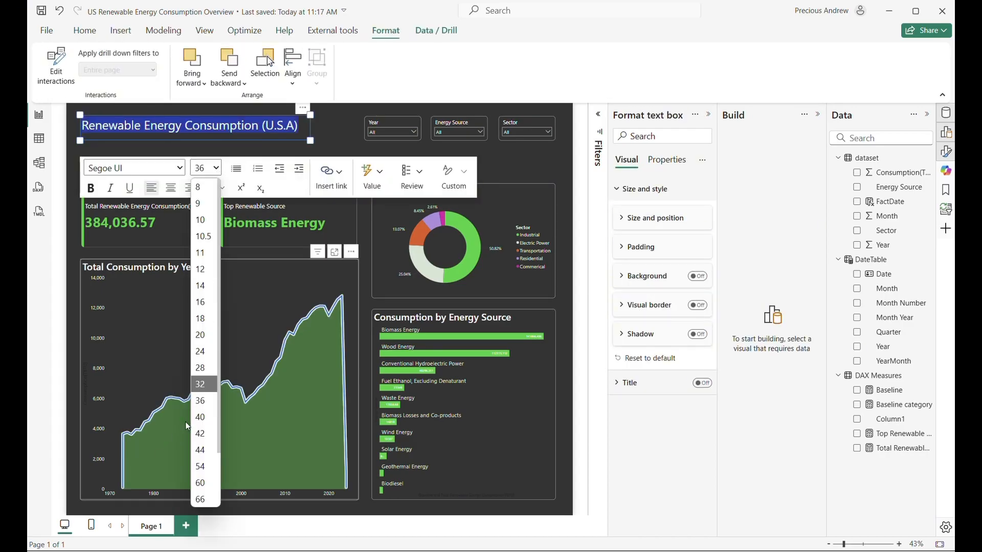
left_click(201, 418)
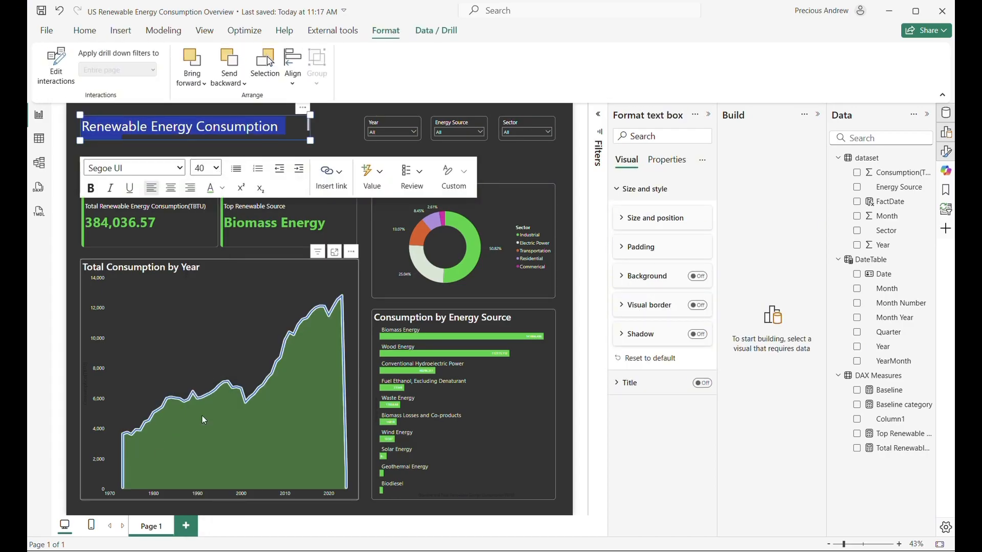
left_click(342, 140)
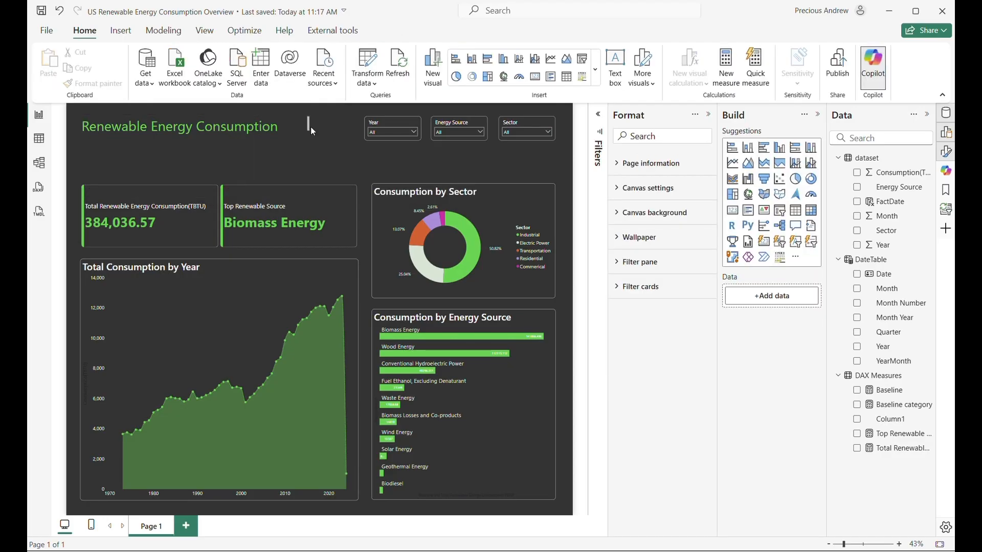
left_click(258, 123)
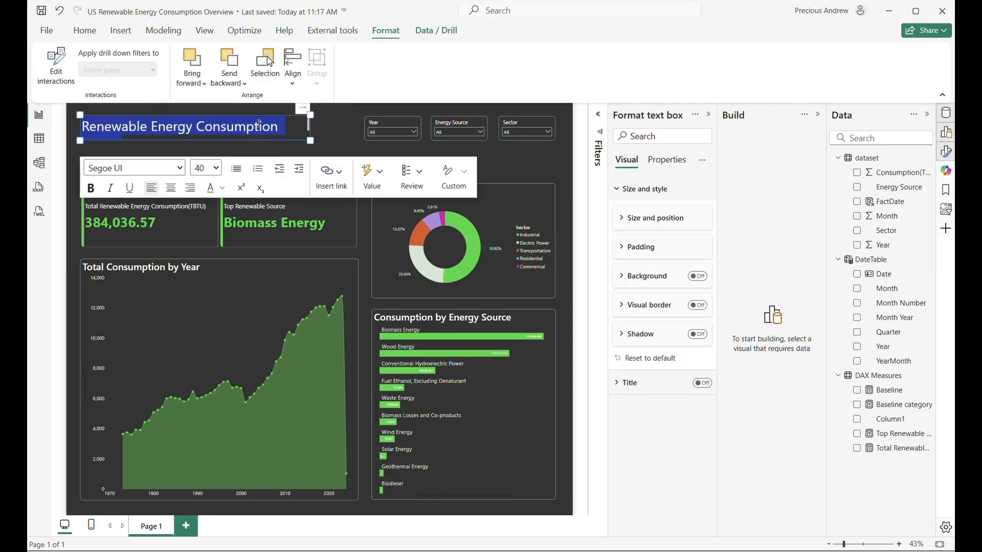
left_click(216, 168)
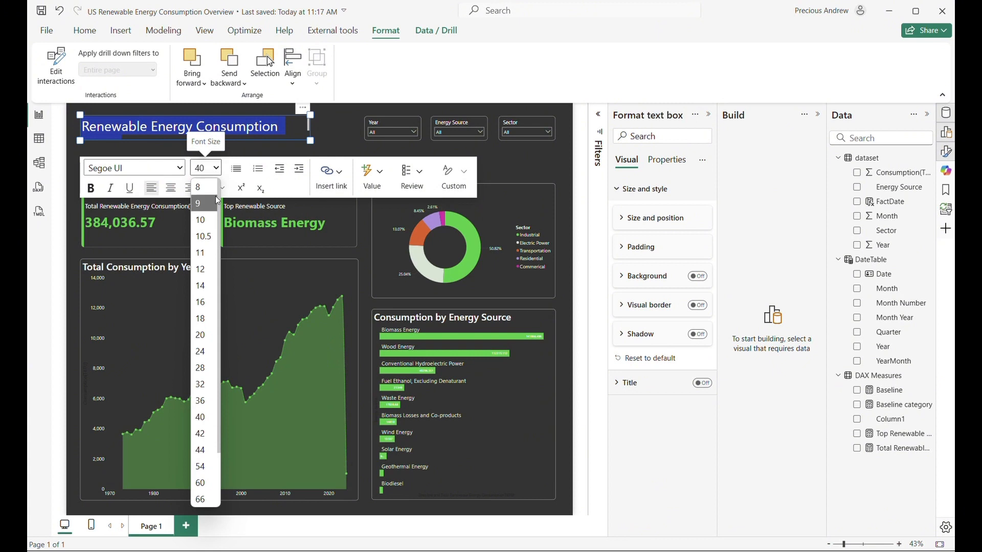
left_click(194, 403)
left_click(321, 124)
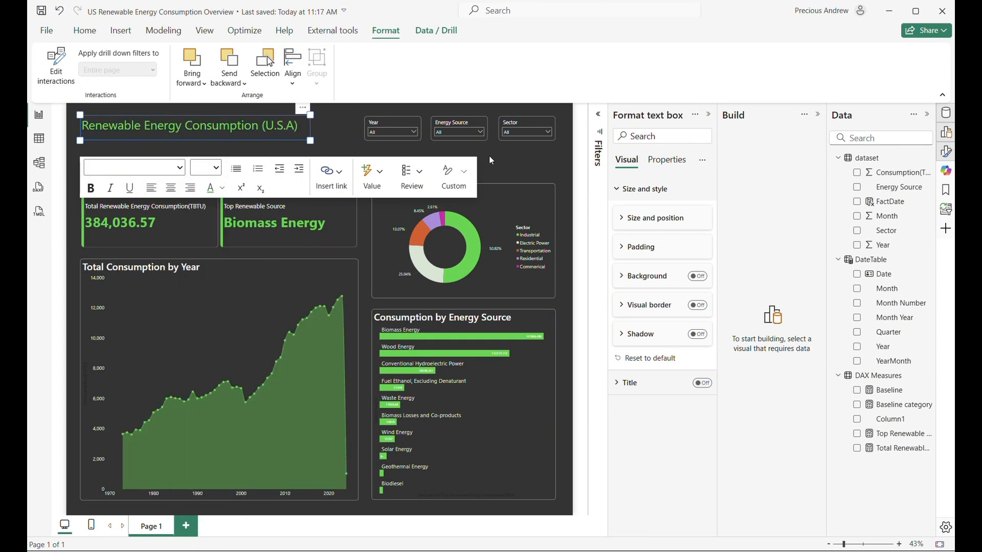
left_click(504, 161)
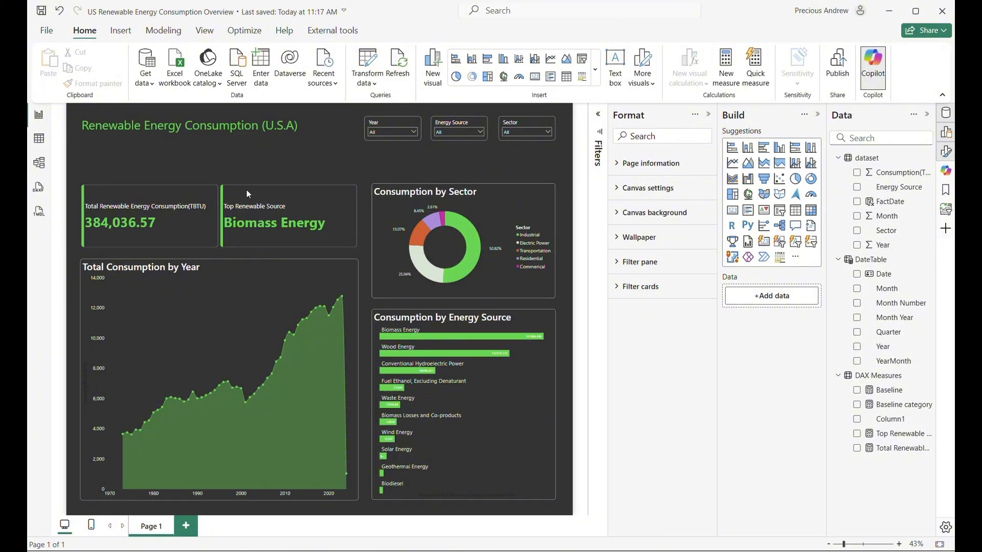
- Insert the solar-energy image and place it as a small icon in the upper right corner of the Top Renewable Source card
left_click(119, 34)
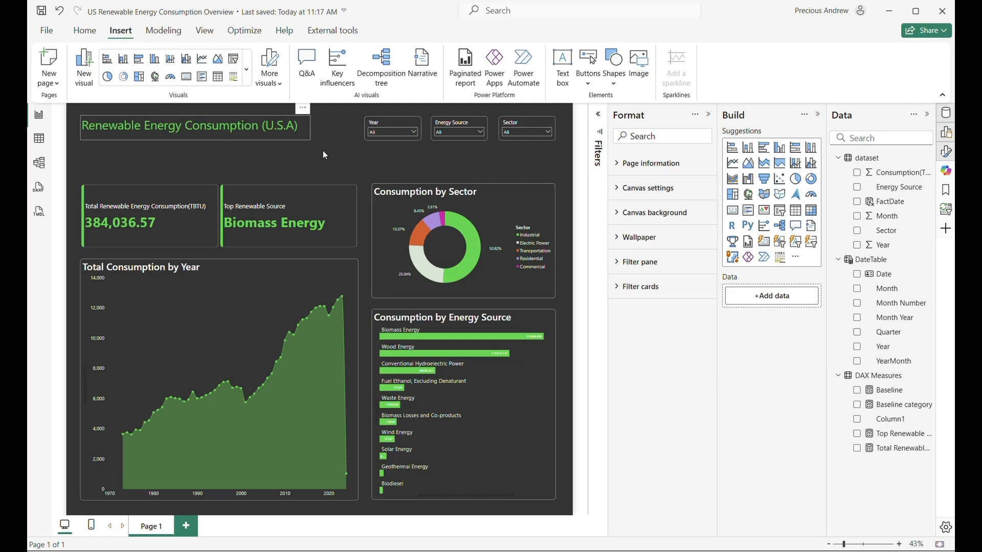
left_click(641, 69)
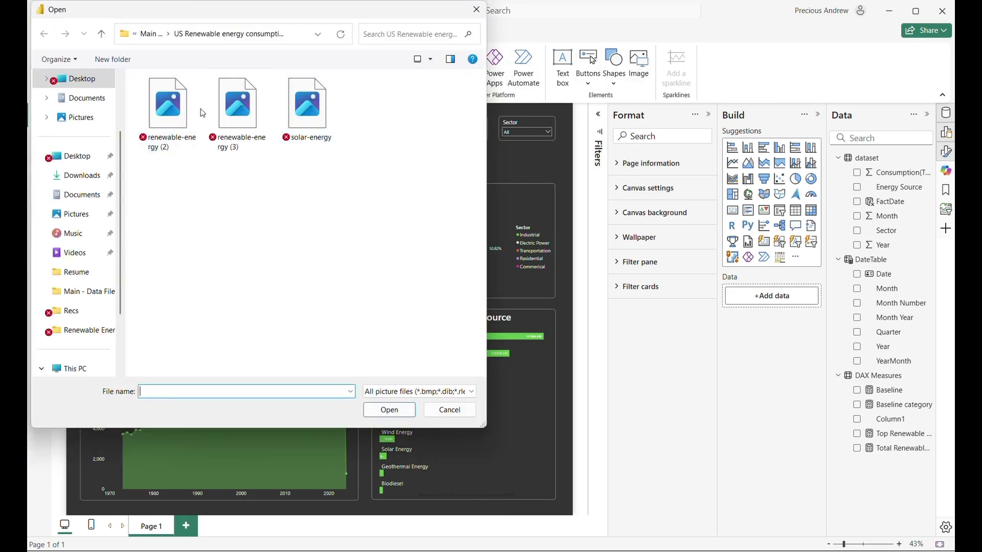
left_click(300, 104)
left_click(389, 410)
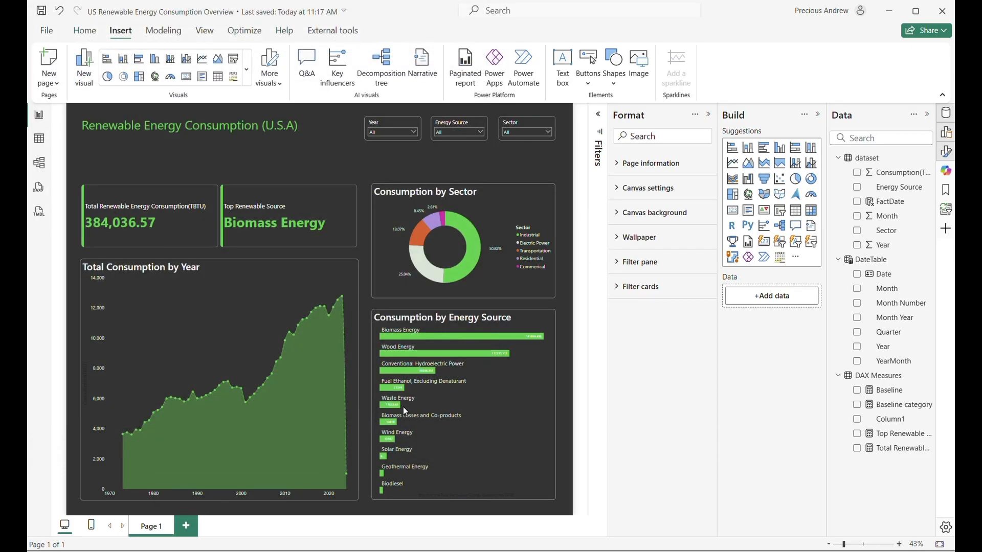
left_click_drag(79, 165, 343, 208)
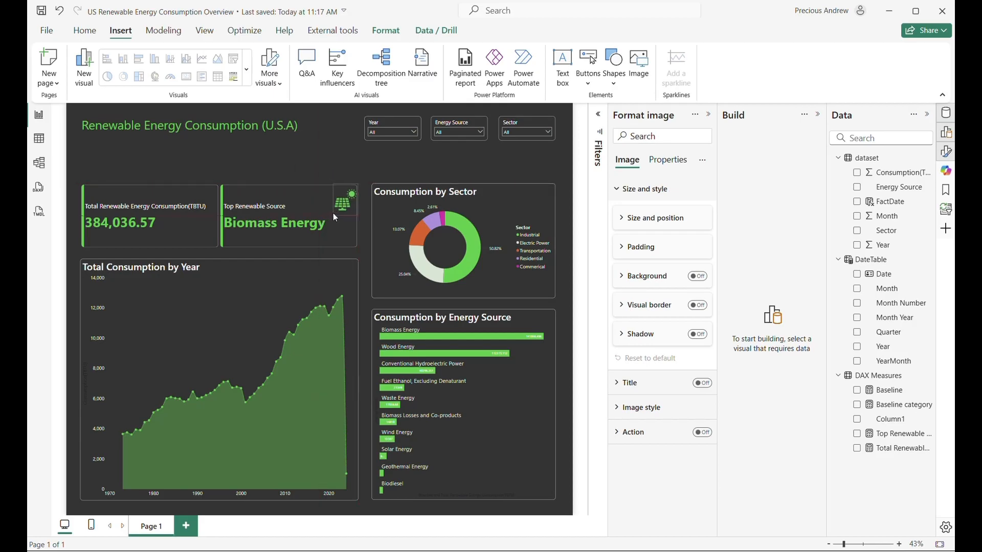
left_click_drag(342, 199, 345, 202)
left_click(387, 169)
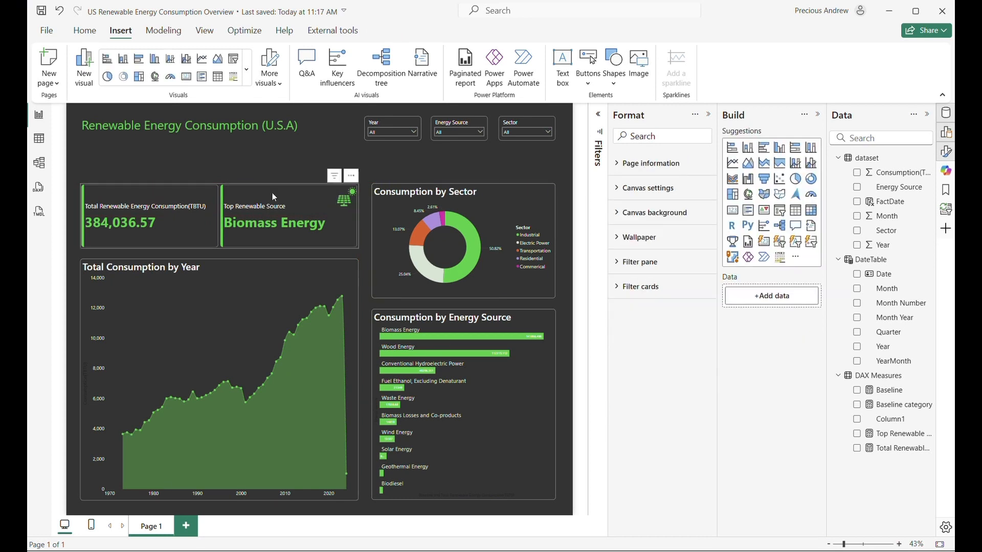
- Shorten the first card's label to "Total Consumption(TBTU)"
left_click(196, 198)
scroll(663, 315, "down", 10)
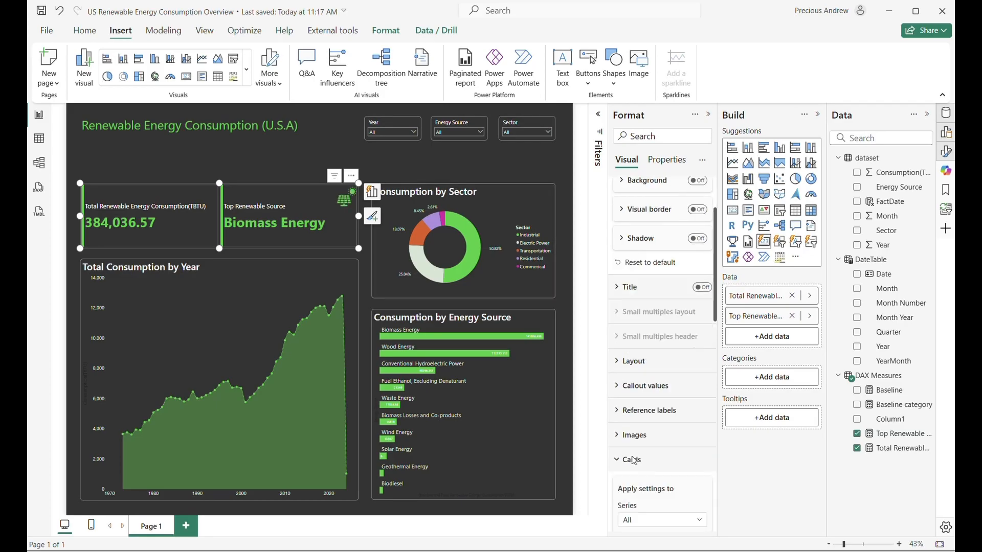
scroll(621, 375, "up", 4)
scroll(622, 289, "up", 3)
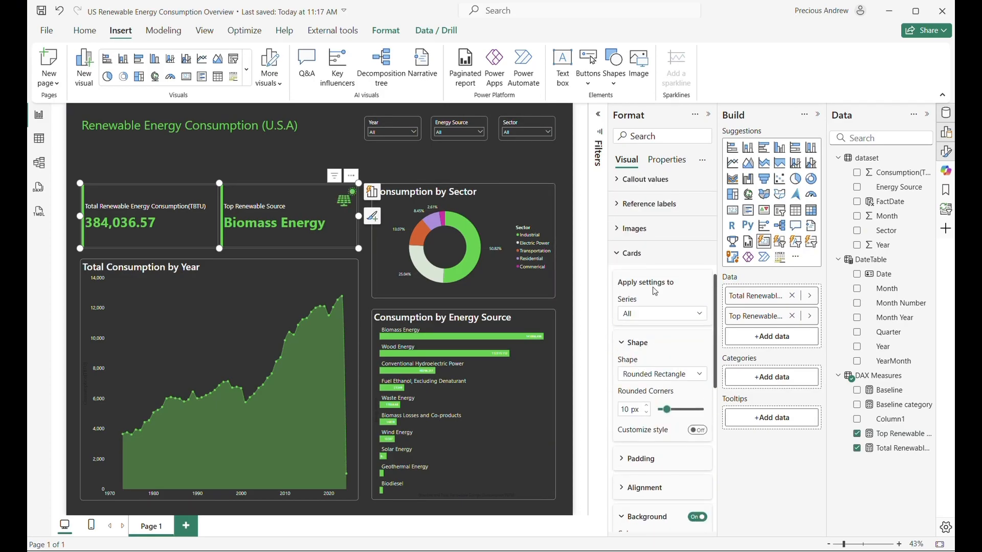
left_click(663, 313)
left_click(660, 342)
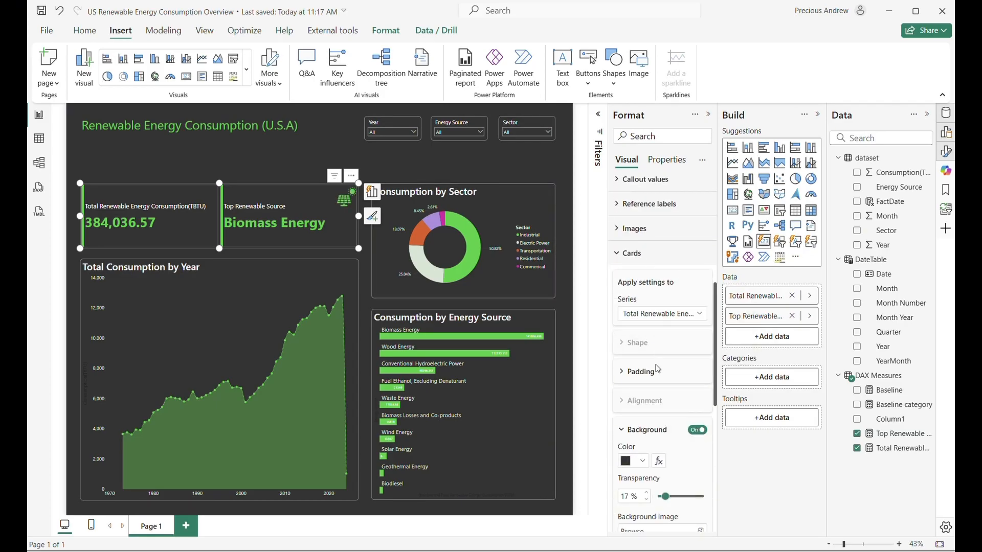
scroll(642, 379, "down", 6)
scroll(644, 462, "up", 4)
scroll(645, 462, "up", 5)
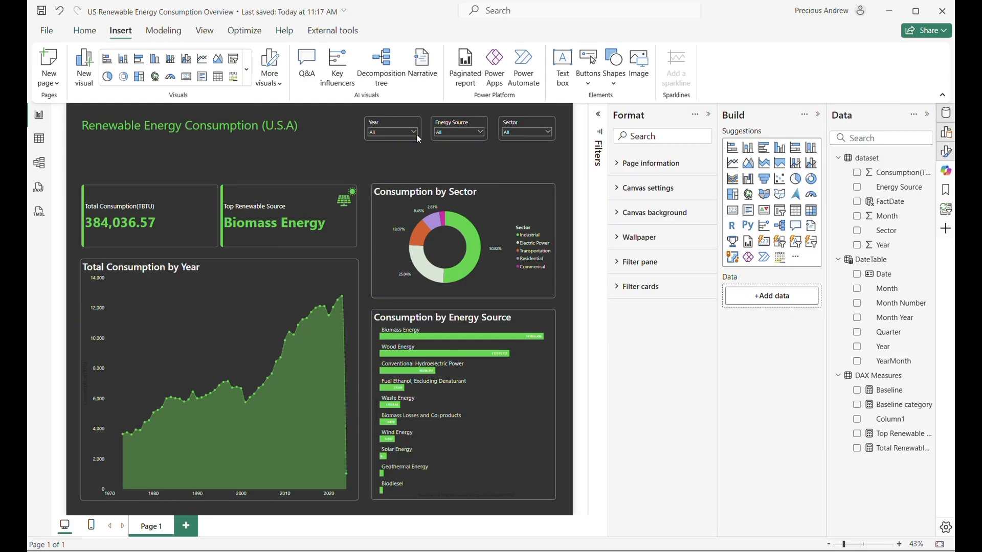
- Insert the renewable-energy (3) image and place it as a small icon in the center of the Consumption by Sector donut
left_click(639, 72)
left_click(237, 112)
left_click(389, 410)
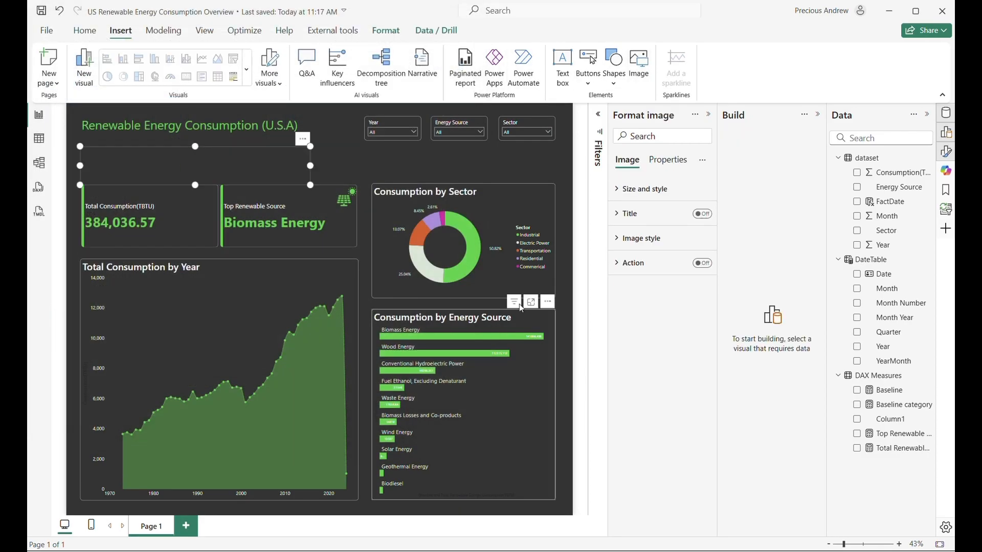
left_click_drag(80, 145, 185, 131)
left_click_drag(292, 179, 506, 241)
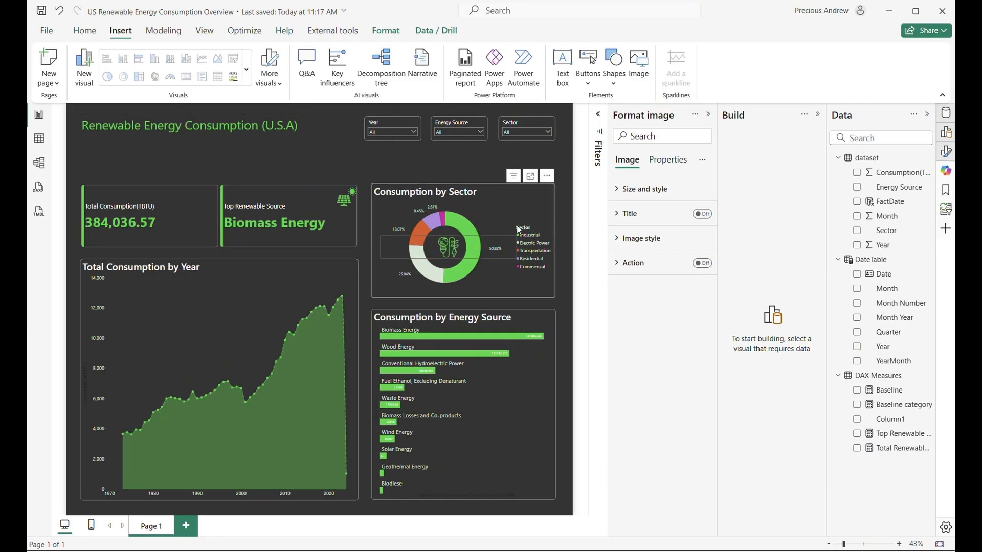
left_click_drag(454, 247, 444, 252)
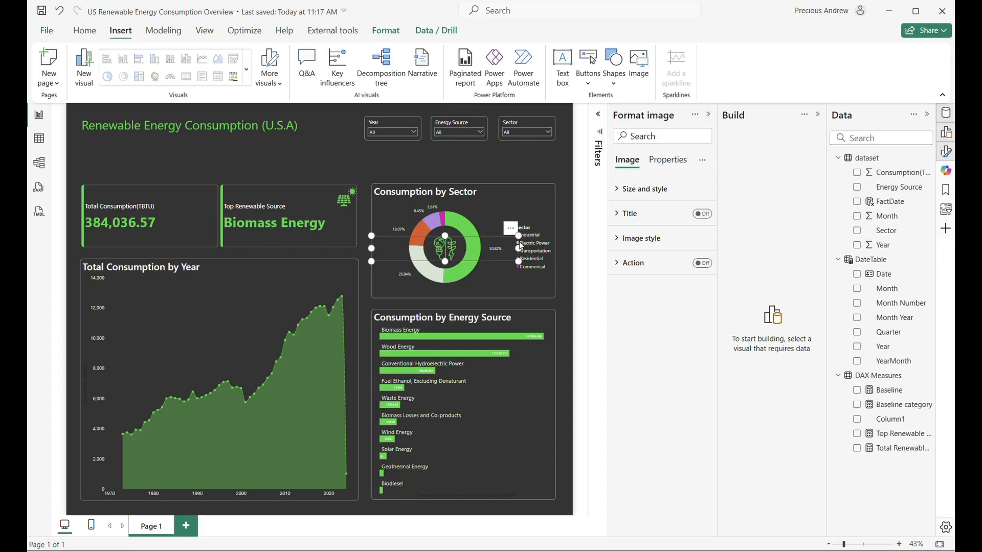
left_click(567, 210)
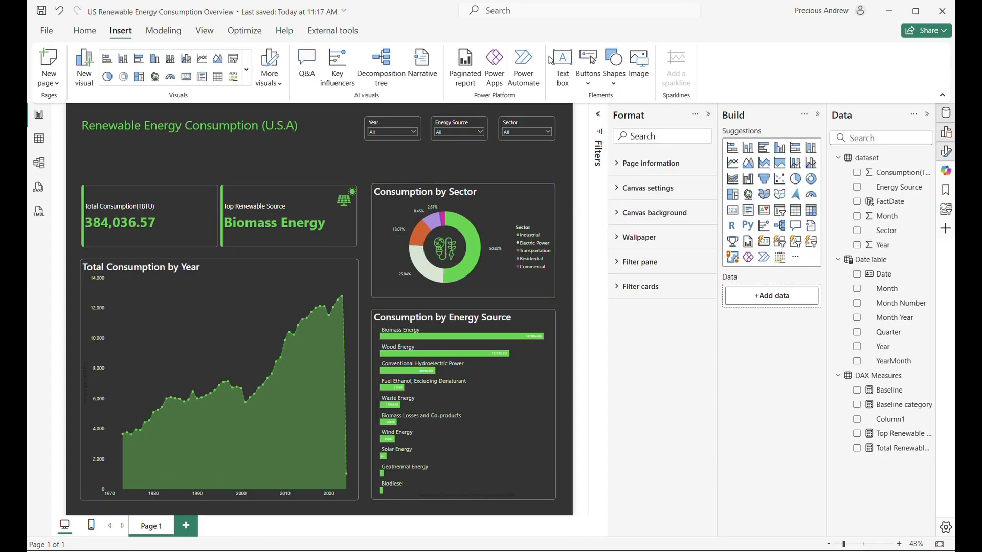
- Insert the renewable-energy (2) image and place it as a small icon in the upper right corner of the Total Consumption card
left_click(648, 72)
left_click(168, 103)
left_click(389, 411)
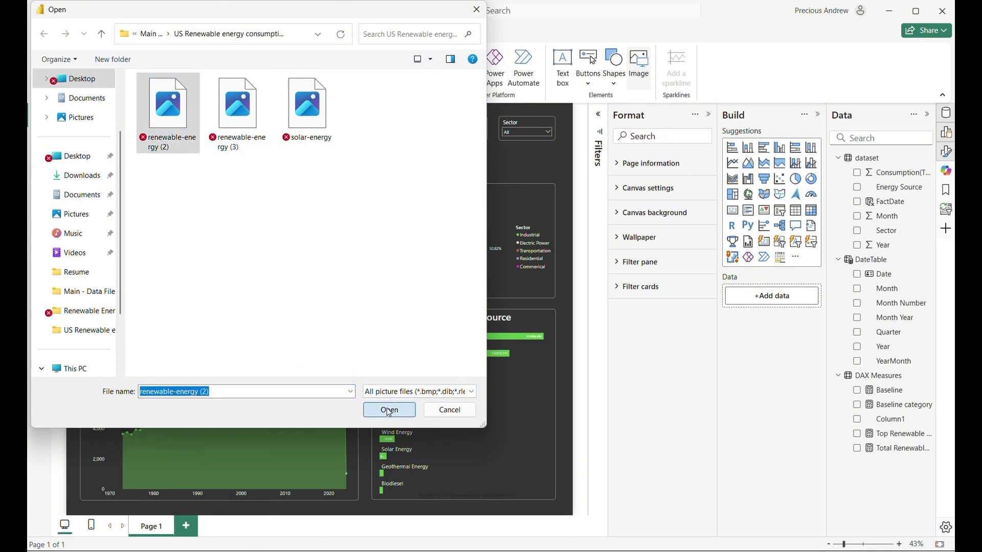
left_click_drag(325, 192, 174, 196)
left_click_drag(144, 160, 220, 199)
left_click(165, 191)
left_click(154, 189)
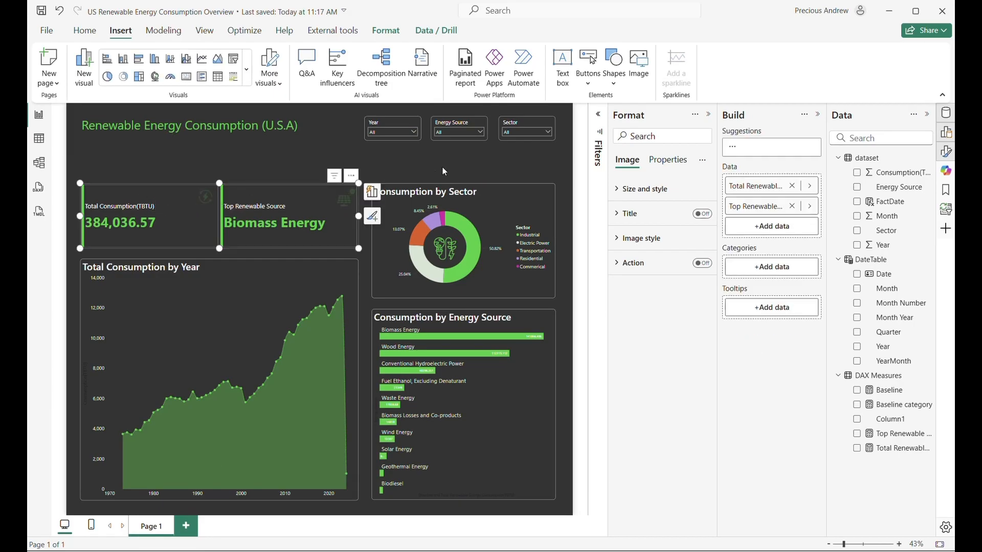
left_click(486, 164)
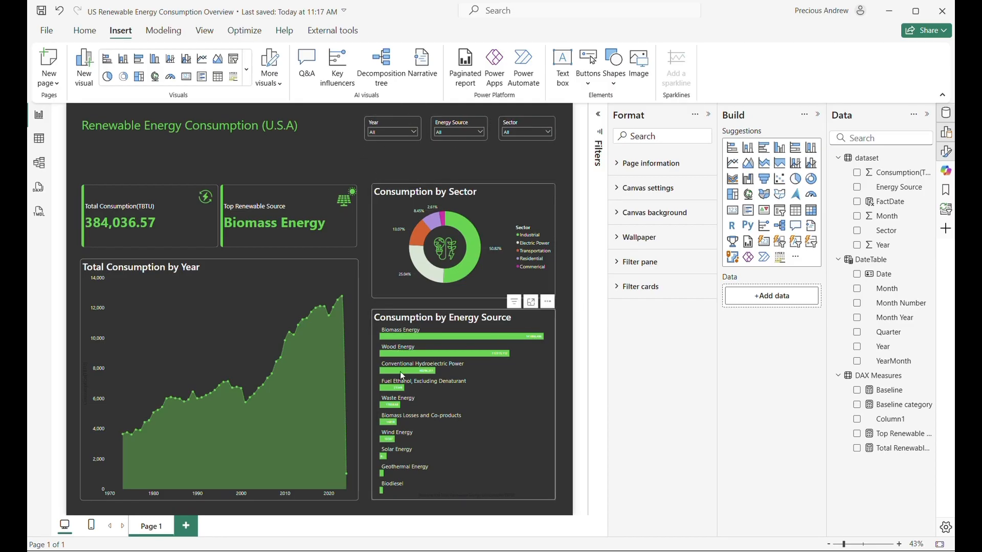
- Set the background color of the Year slicer's values to dark gray and check its list
left_click(404, 131)
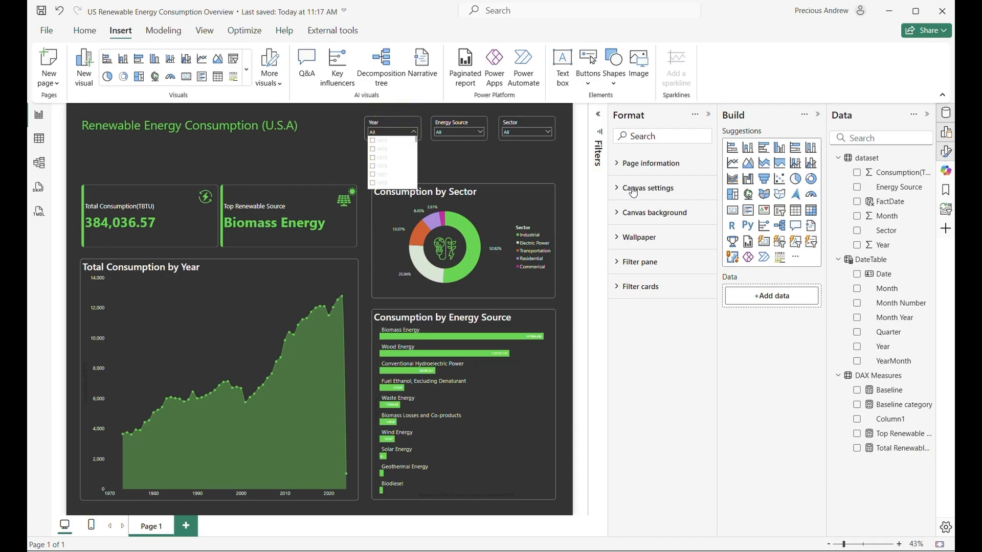
left_click(403, 121)
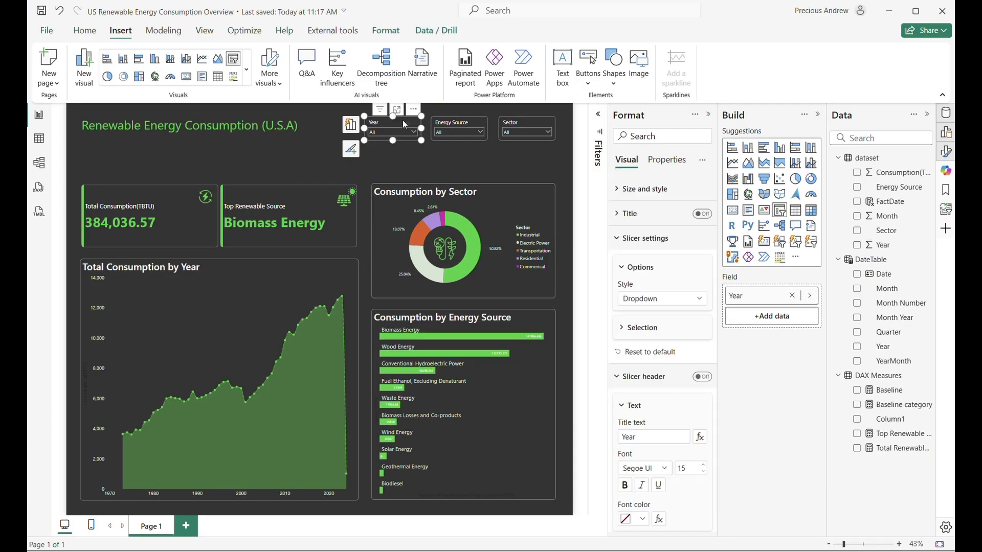
left_click(615, 240)
left_click(620, 292)
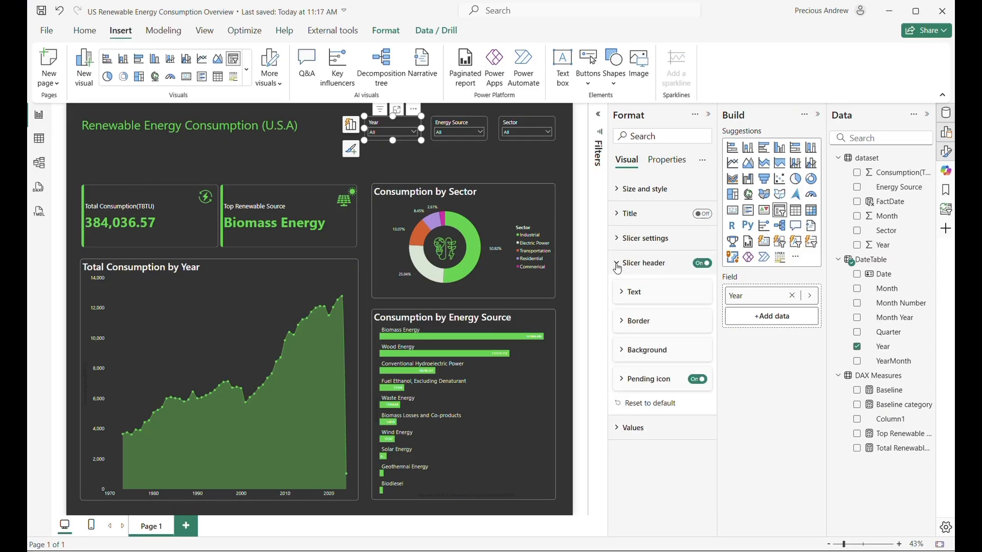
left_click(617, 264)
left_click(620, 288)
left_click(632, 403)
left_click(680, 407)
left_click(645, 488)
scroll(647, 483, "down", 1)
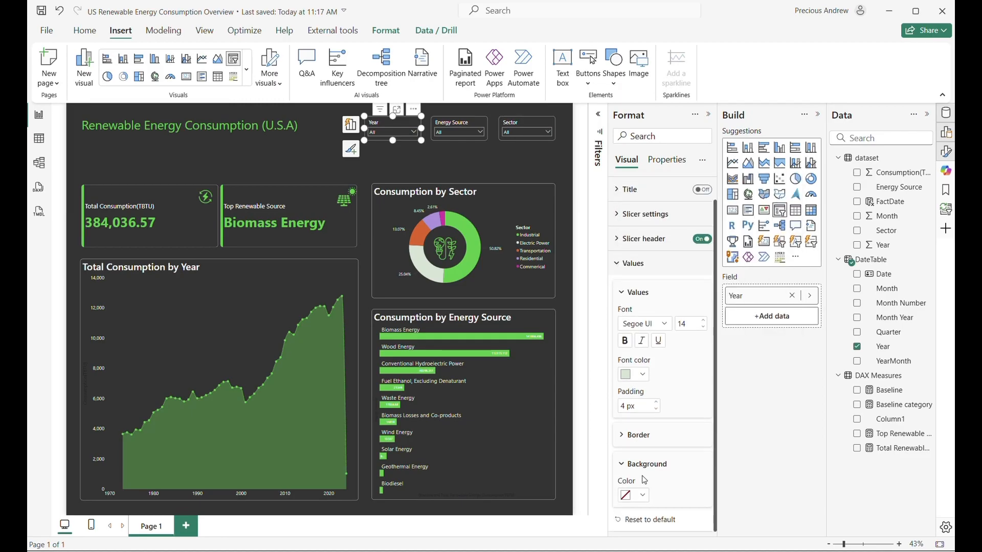
left_click(625, 496)
left_click(668, 442)
left_click(382, 131)
- Copy the Year slicer's formatting to the Energy Source and Sector slicers with Format Painter
left_click(385, 126)
left_click(84, 30)
left_click(92, 84)
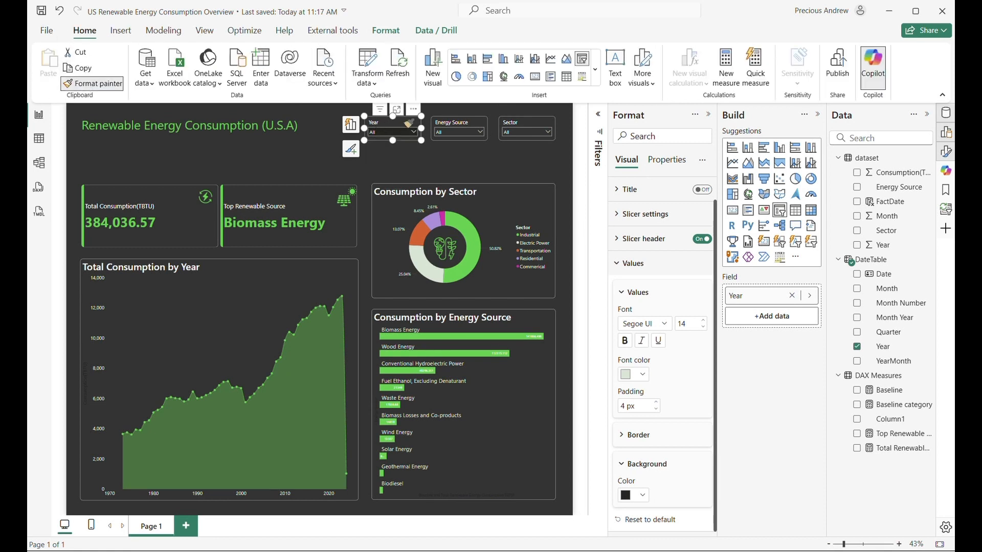
left_click(445, 126)
left_click(92, 83)
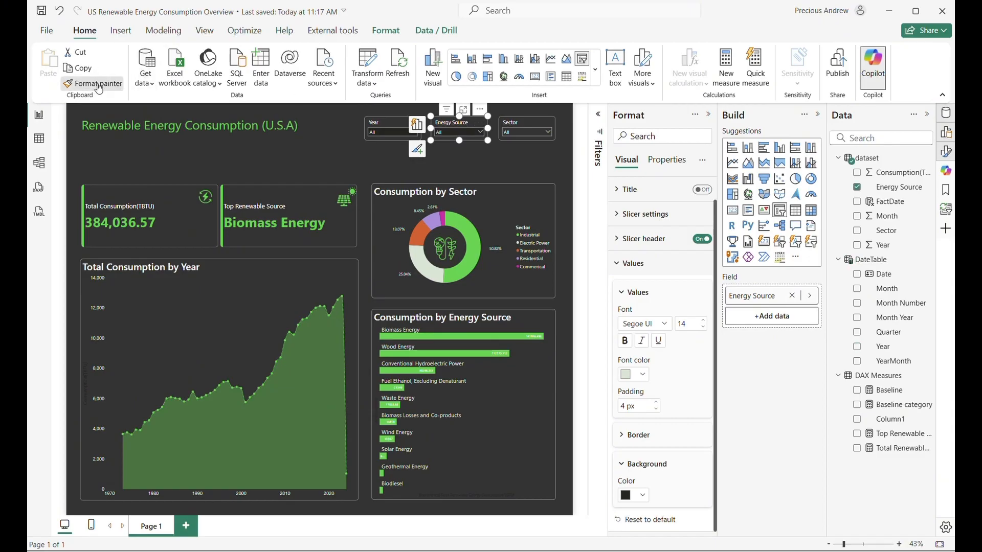
left_click(519, 124)
- Check the restyled slicer lists and test the Year slicer by selecting and clearing 1974
left_click(397, 132)
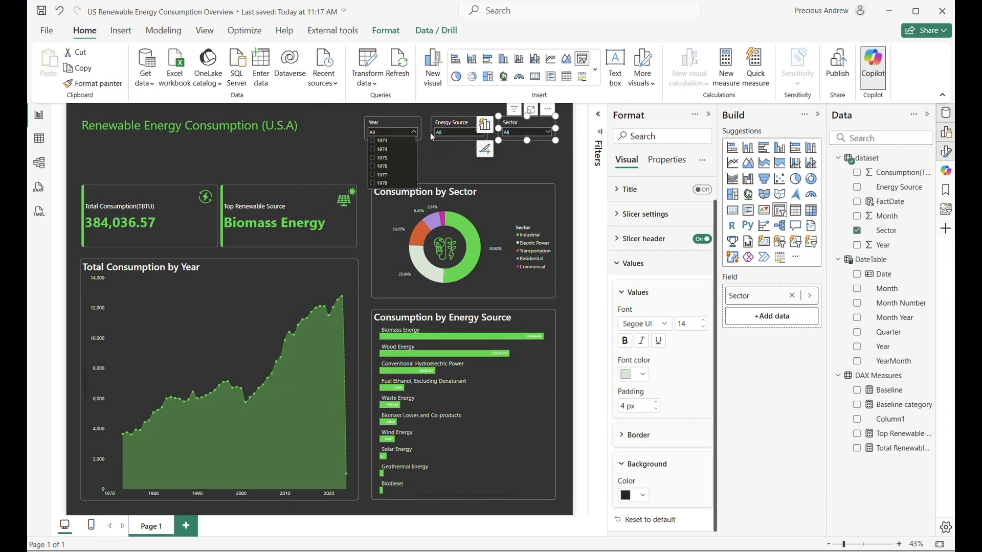
left_click(451, 132)
left_click(380, 132)
left_click(379, 151)
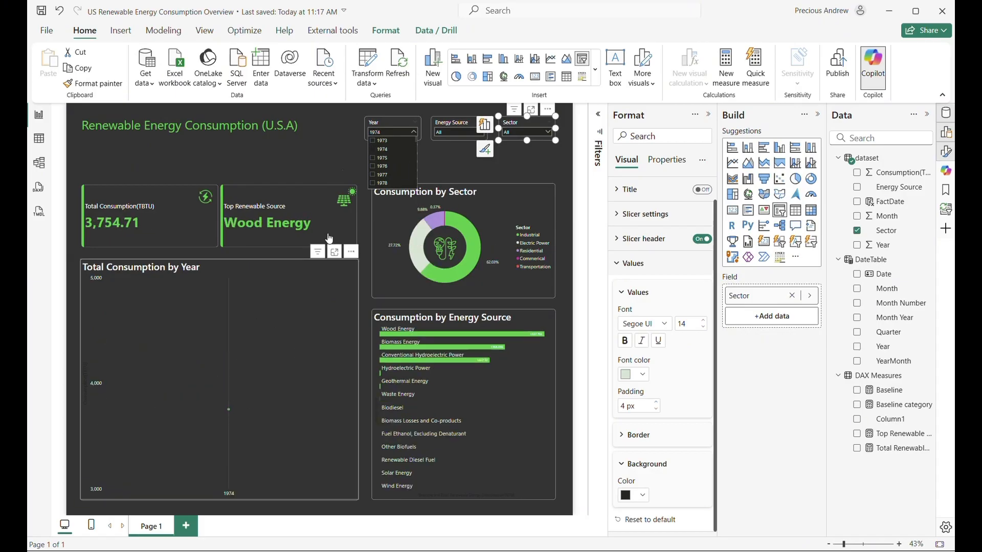
left_click(376, 150)
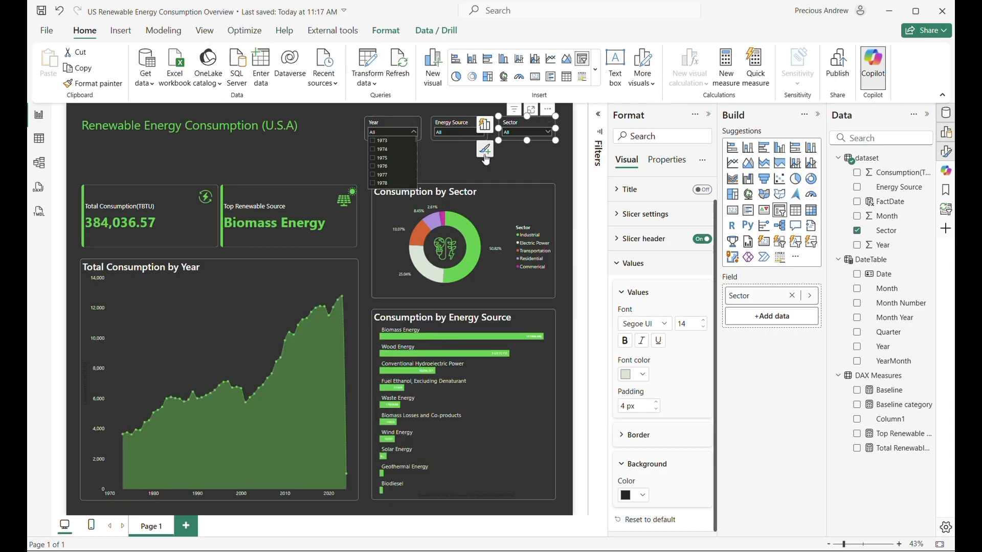
- Set the Year slicer's interaction with the Total Consumption by Year chart to none
left_click(387, 121)
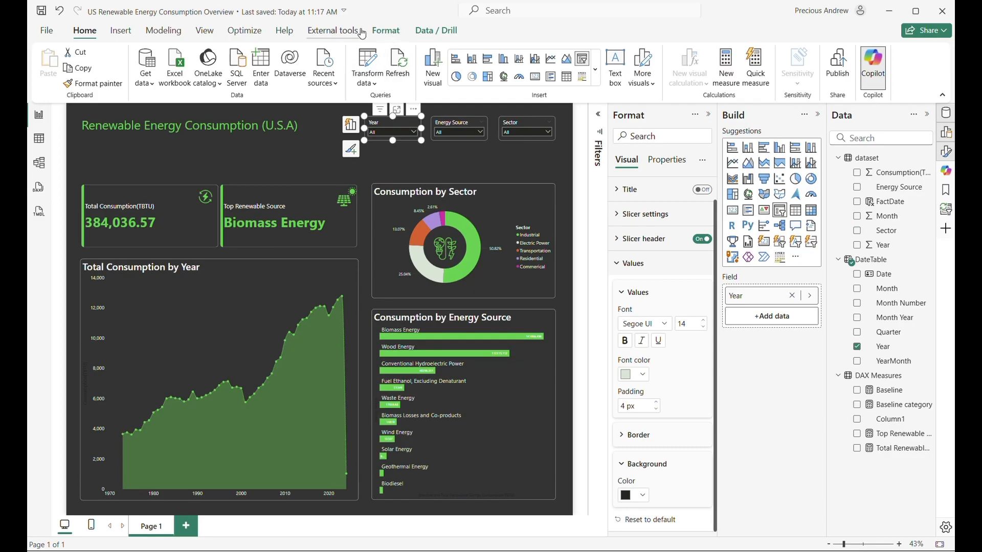
left_click(387, 34)
left_click(53, 75)
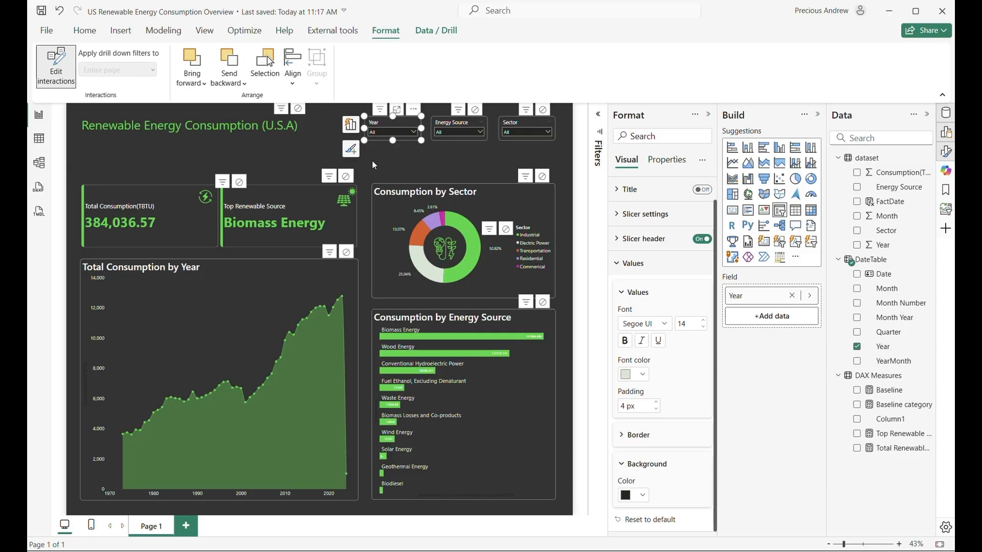
left_click(346, 253)
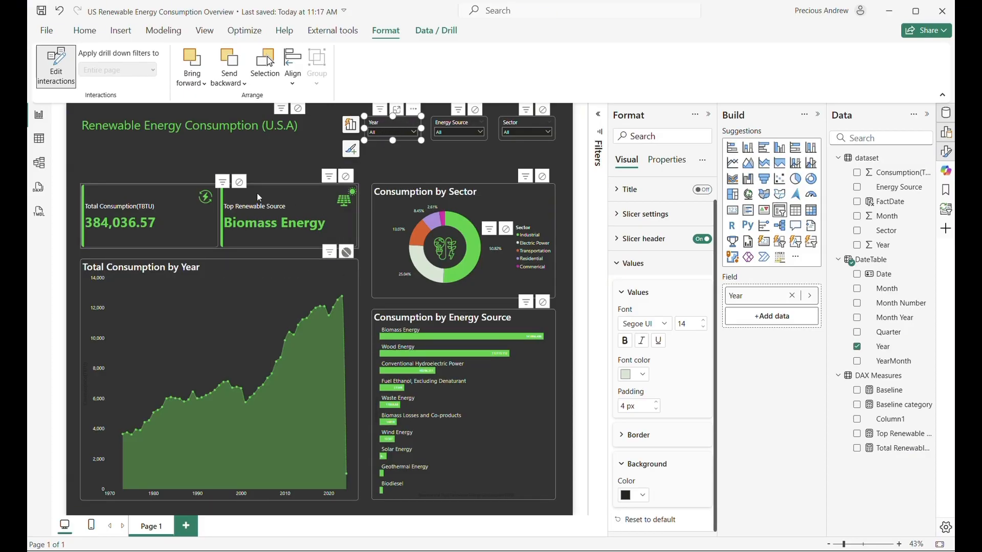
left_click(271, 159)
- Test the edited slicer interaction by selecting 1975 in the Year slicer and clearing it
left_click(384, 133)
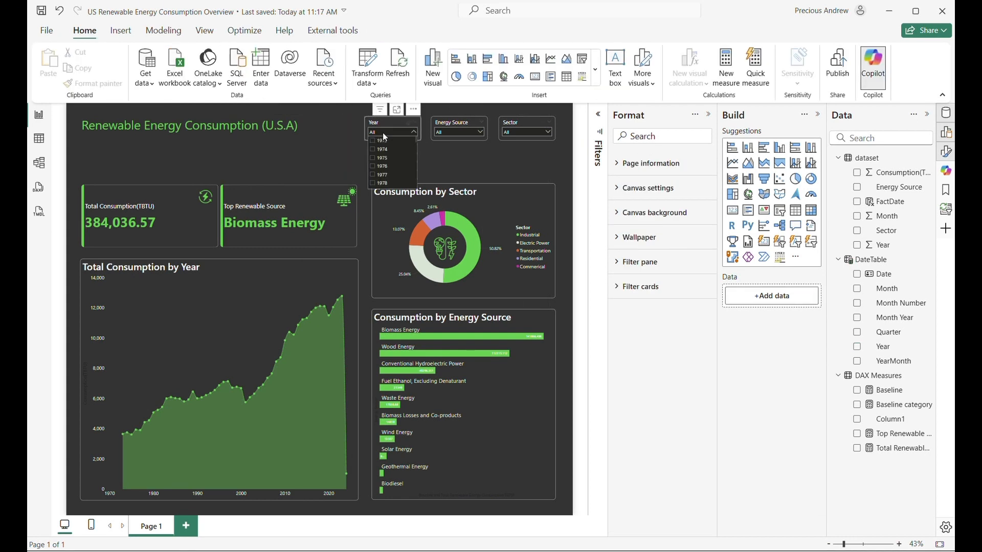
left_click(385, 161)
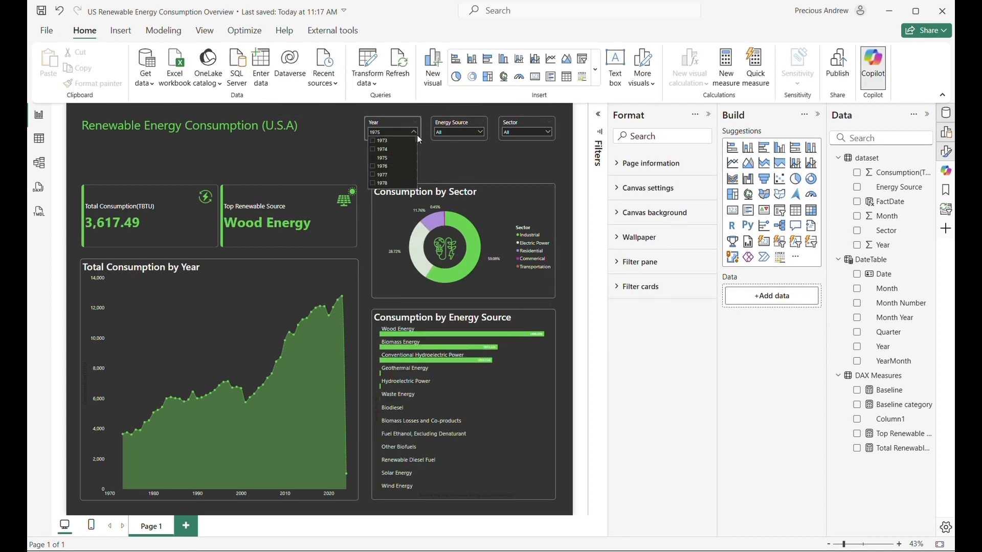
left_click(373, 158)
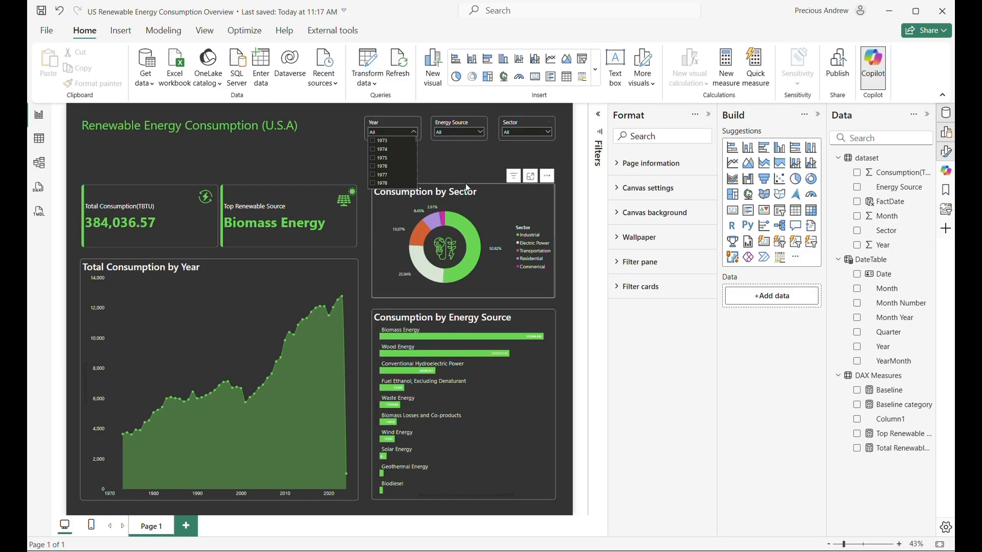
left_click(677, 318)
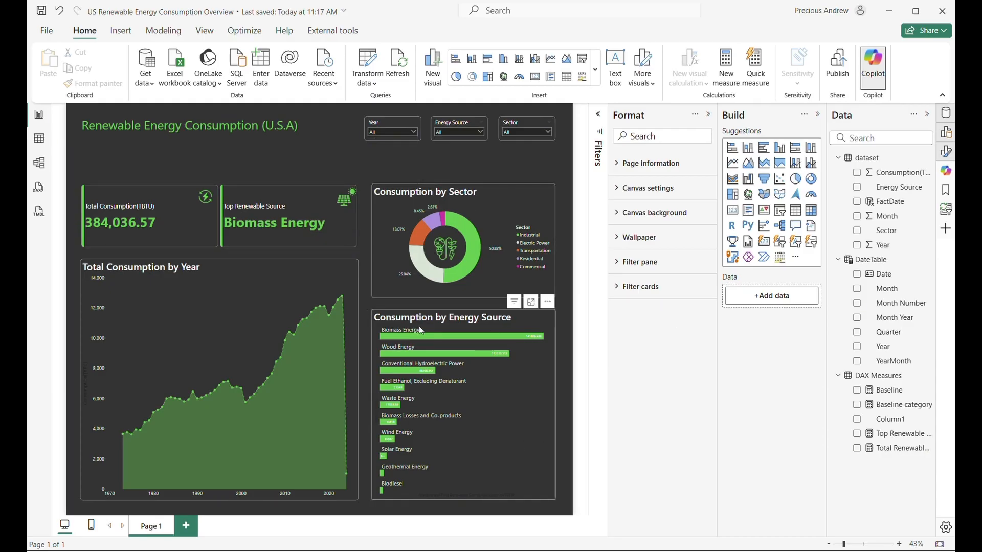
- Cross-filter the report by the Residential slice of the sector donut and turn off interaction editing
left_click(433, 219)
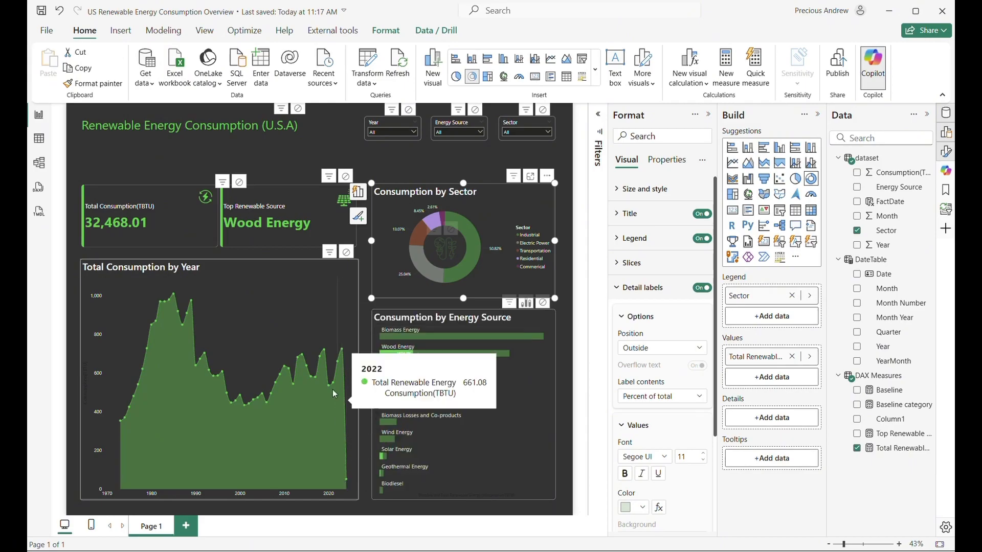
left_click(326, 139)
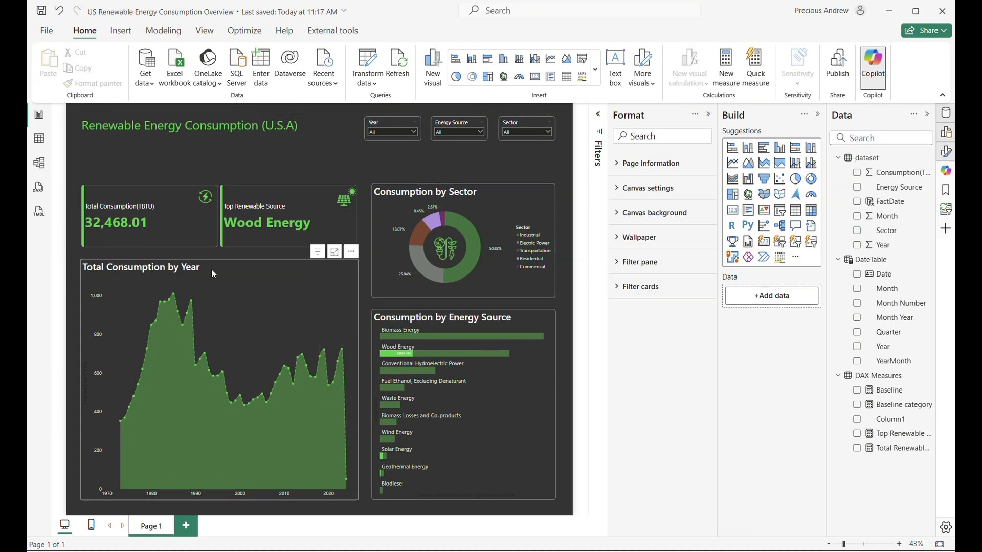
left_click(341, 267)
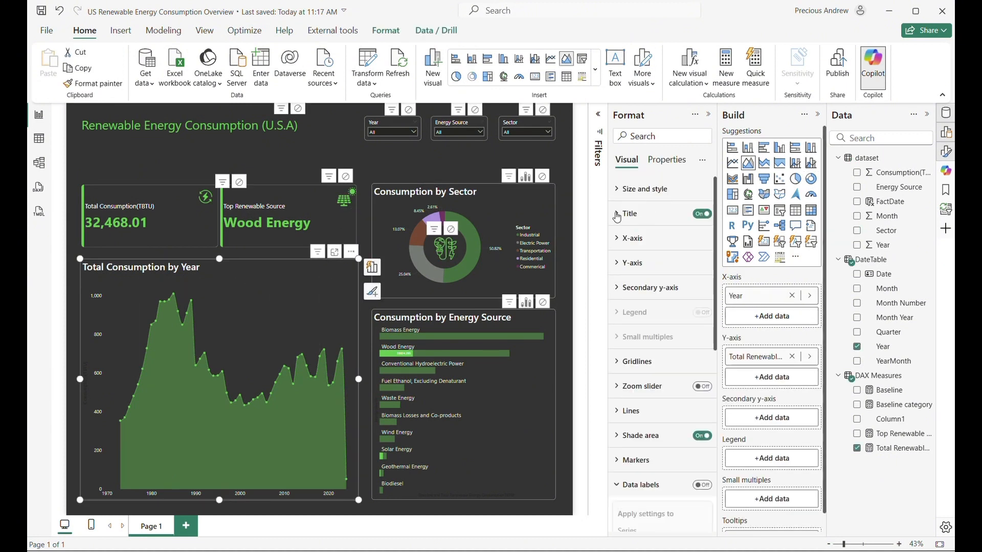
left_click(333, 143)
left_click(386, 31)
left_click(65, 75)
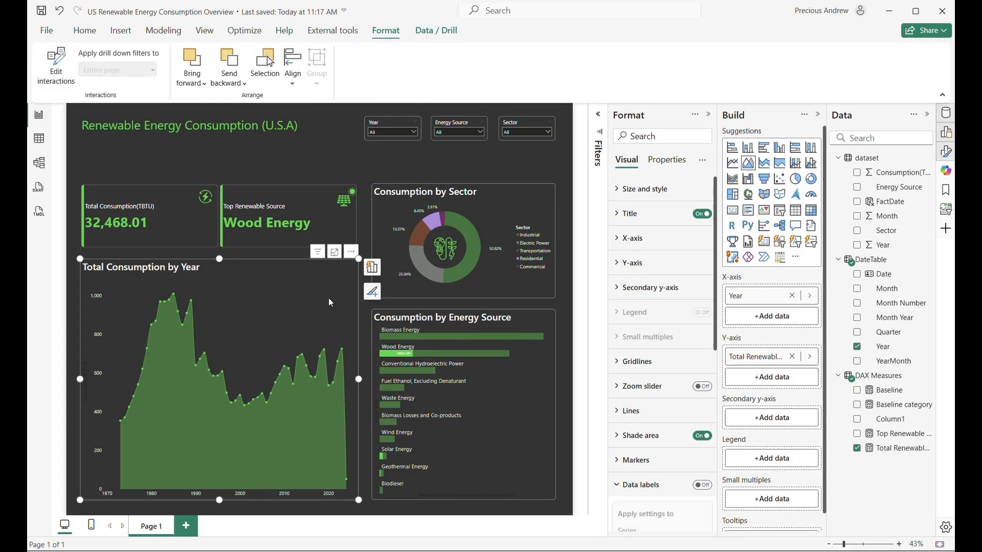
- Exclude 2024 from the Total Consumption by Year chart with a basic filter on Year
scroll(682, 346, "down", 3)
scroll(682, 345, "up", 3)
left_click(601, 144)
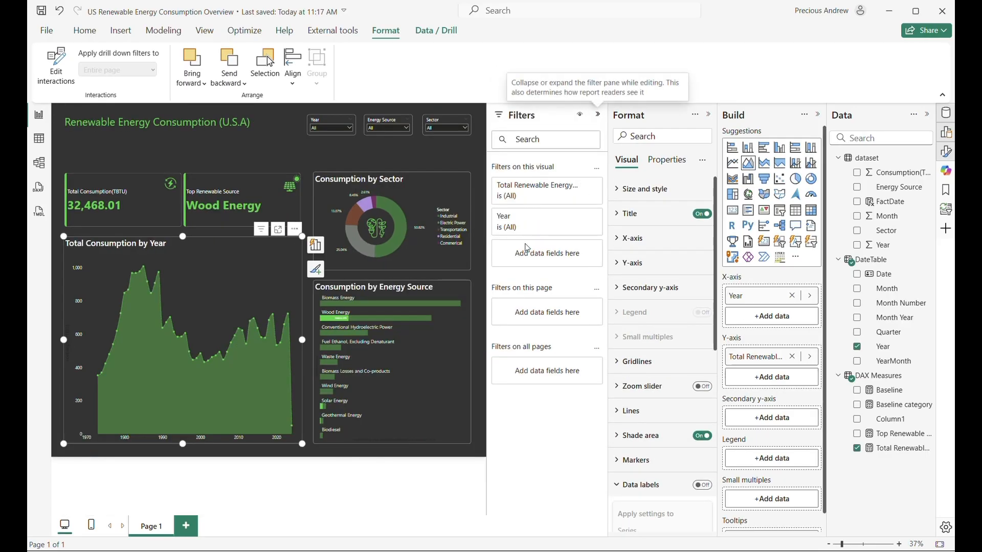
left_click(580, 217)
left_click(542, 257)
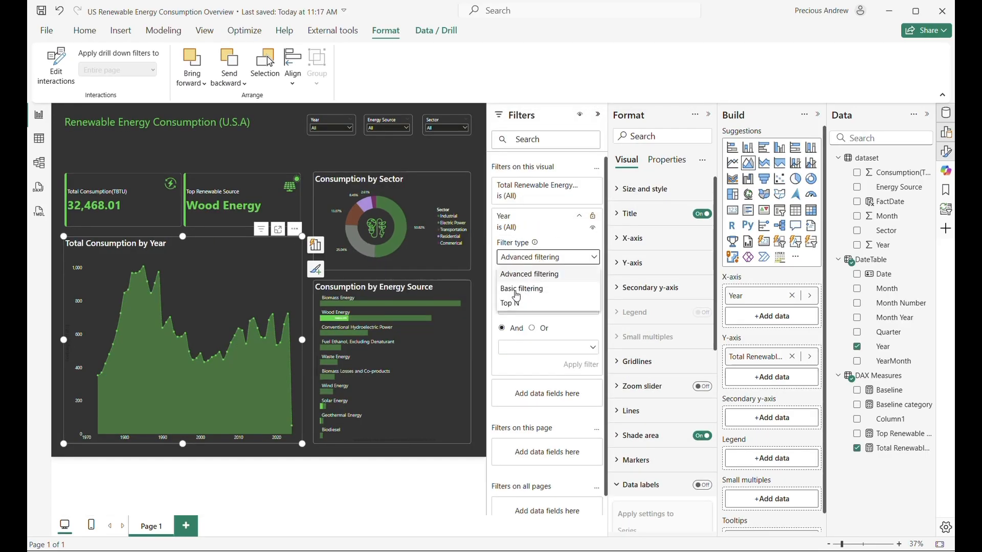
left_click(512, 290)
left_click(506, 272)
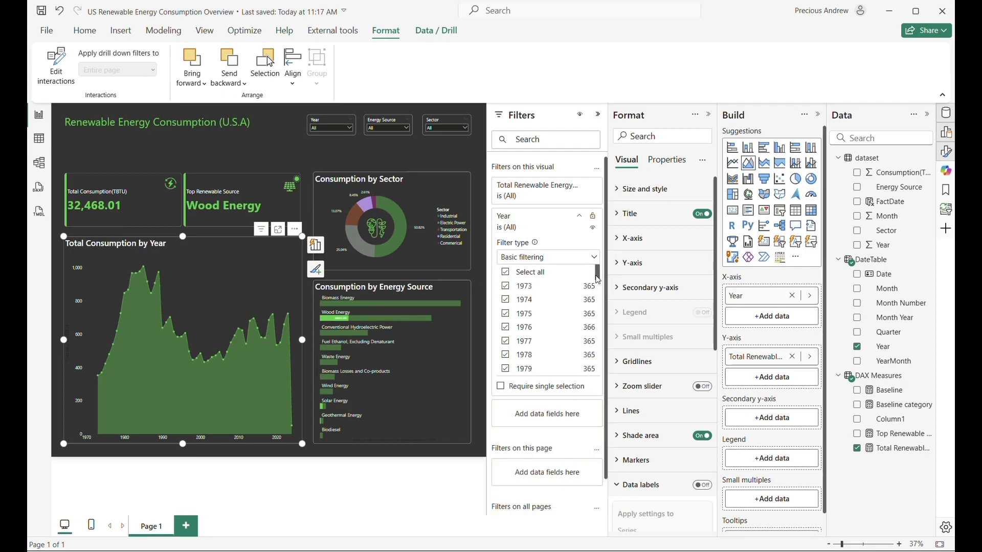
left_click_drag(598, 276, 589, 394)
left_click(513, 364)
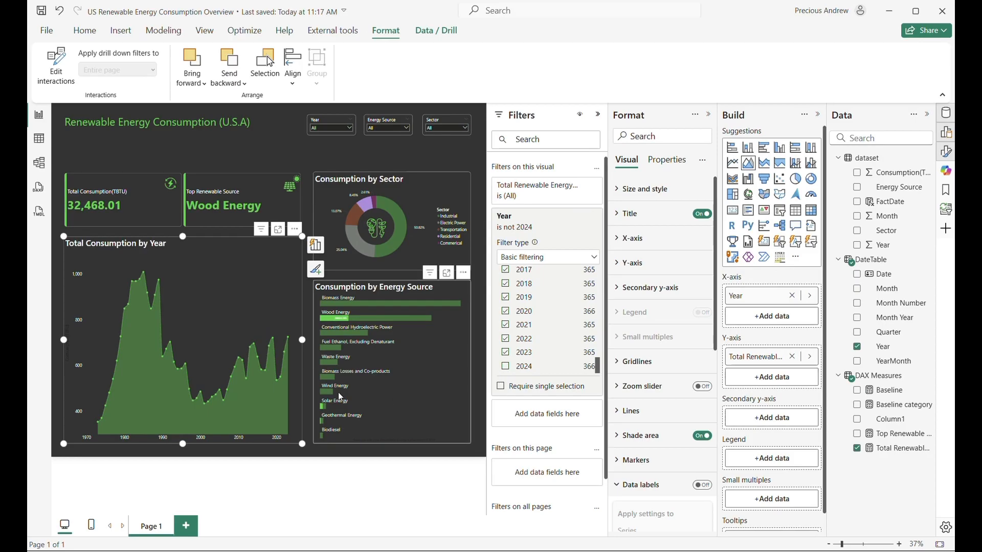
left_click(241, 147)
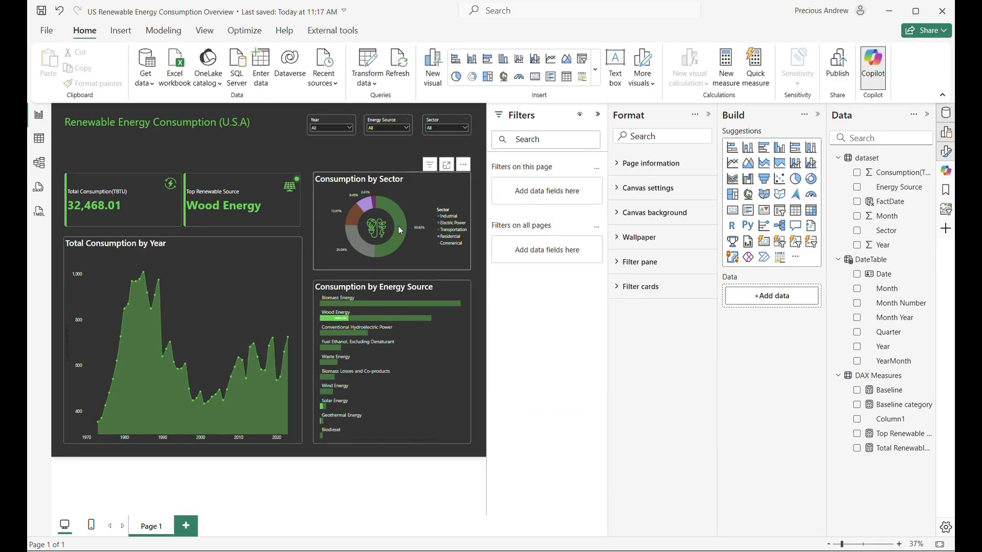
- Cross-filter the report by the Industrial and Electric Power donut slices, clear the selection, and inspect the 2006 value in the area chart
left_click(398, 226)
left_click(228, 148)
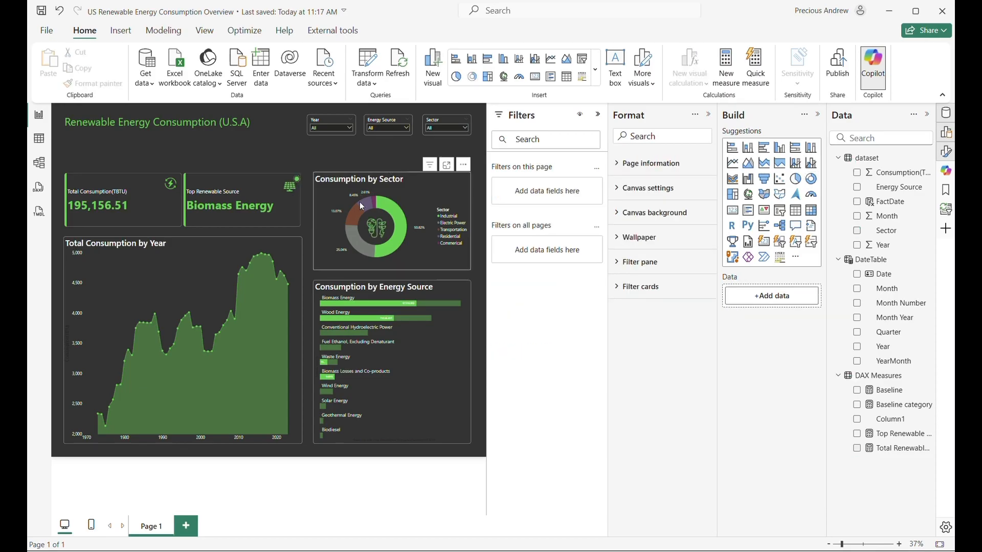
left_click(363, 250)
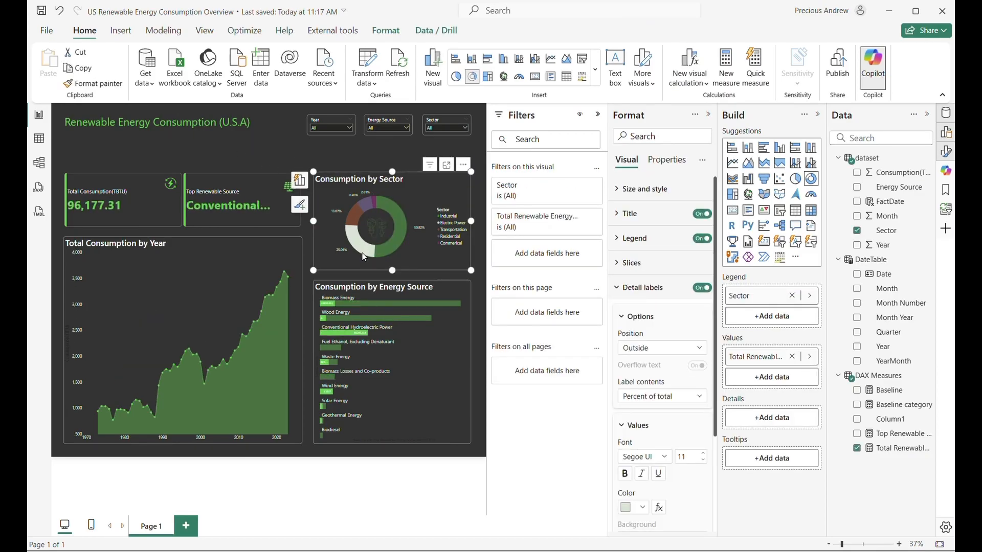
left_click(362, 252)
left_click(303, 155)
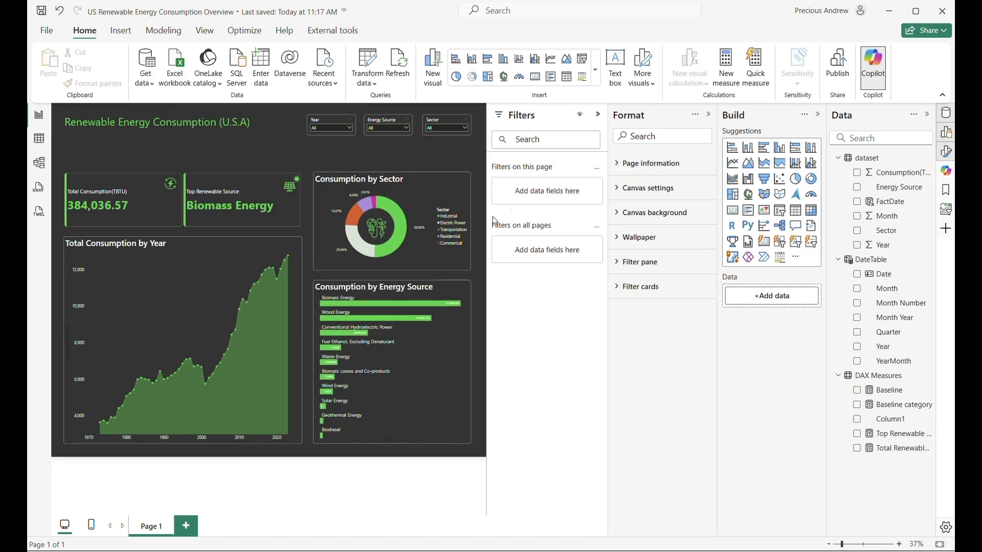
mouse_move(227, 390)
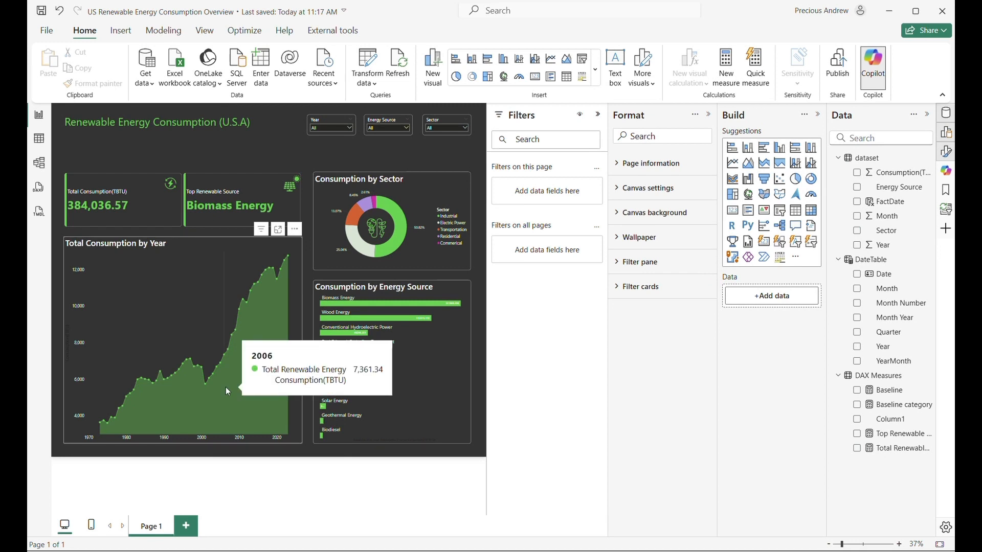